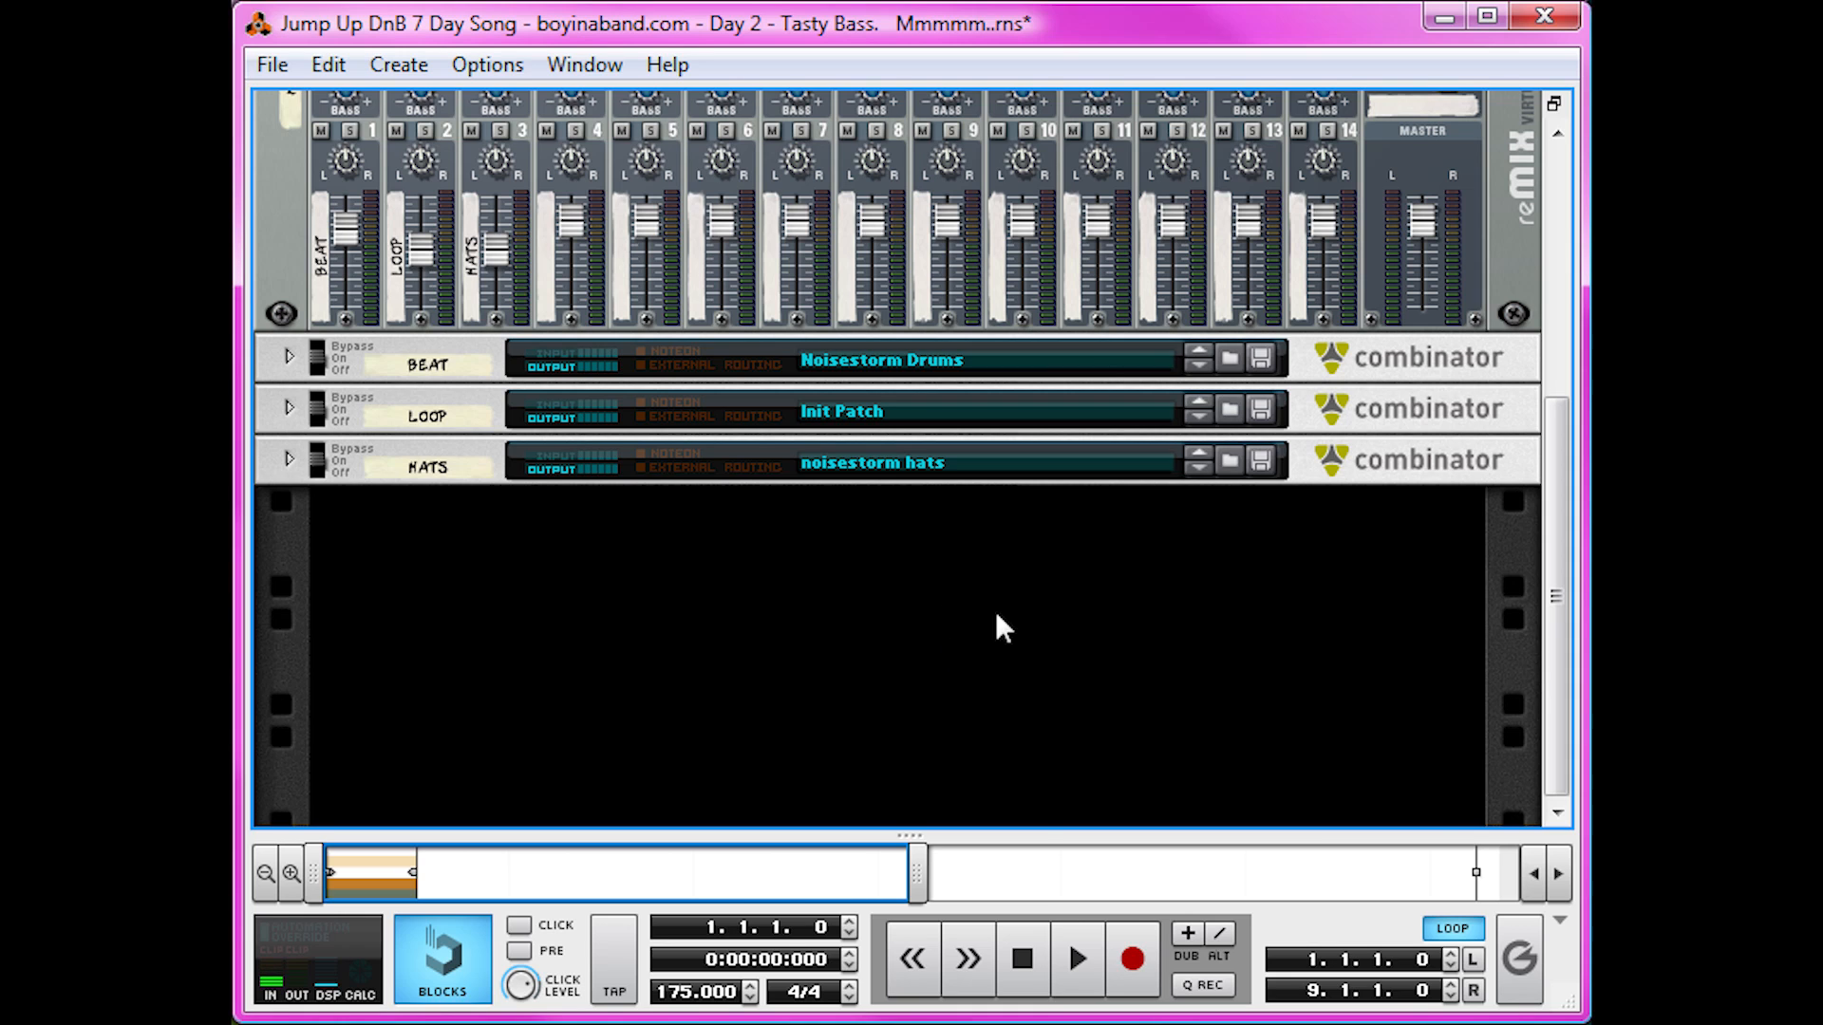
Step: Create a Combinator below the Hats Combinator in the rack and name it Tasty Bass
right_click(874, 543)
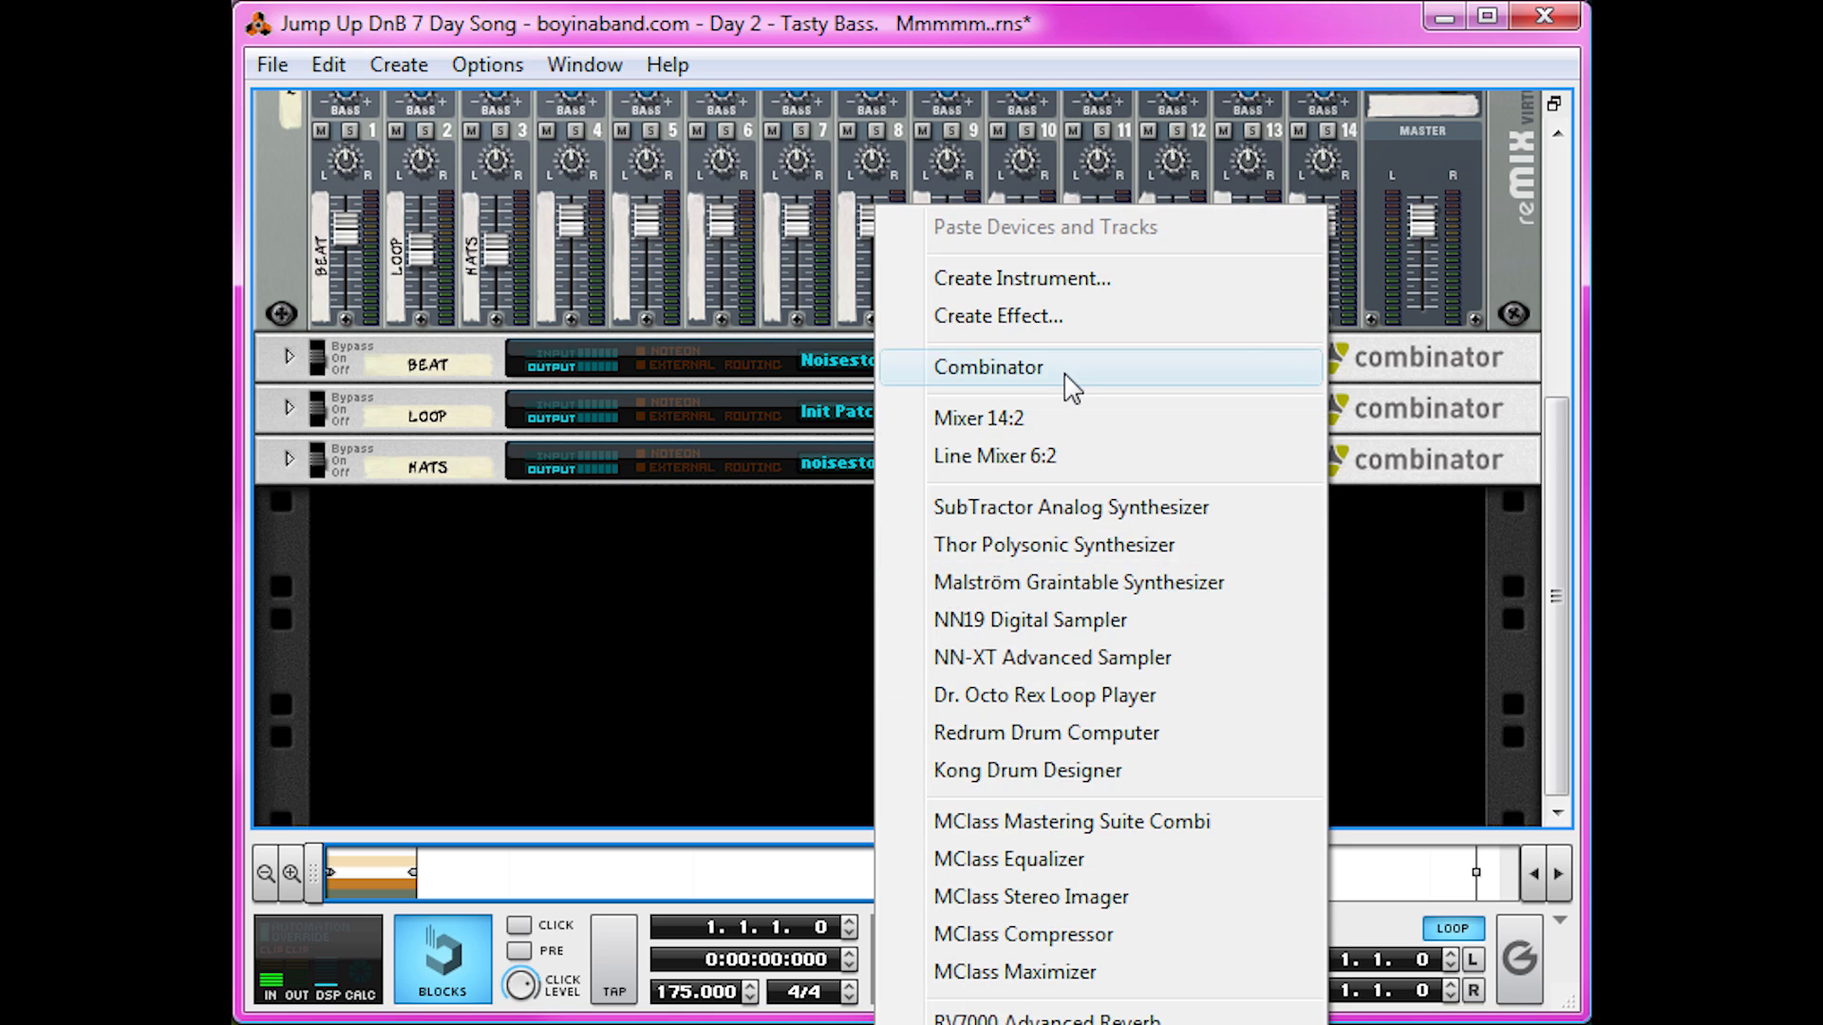
click(1065, 370)
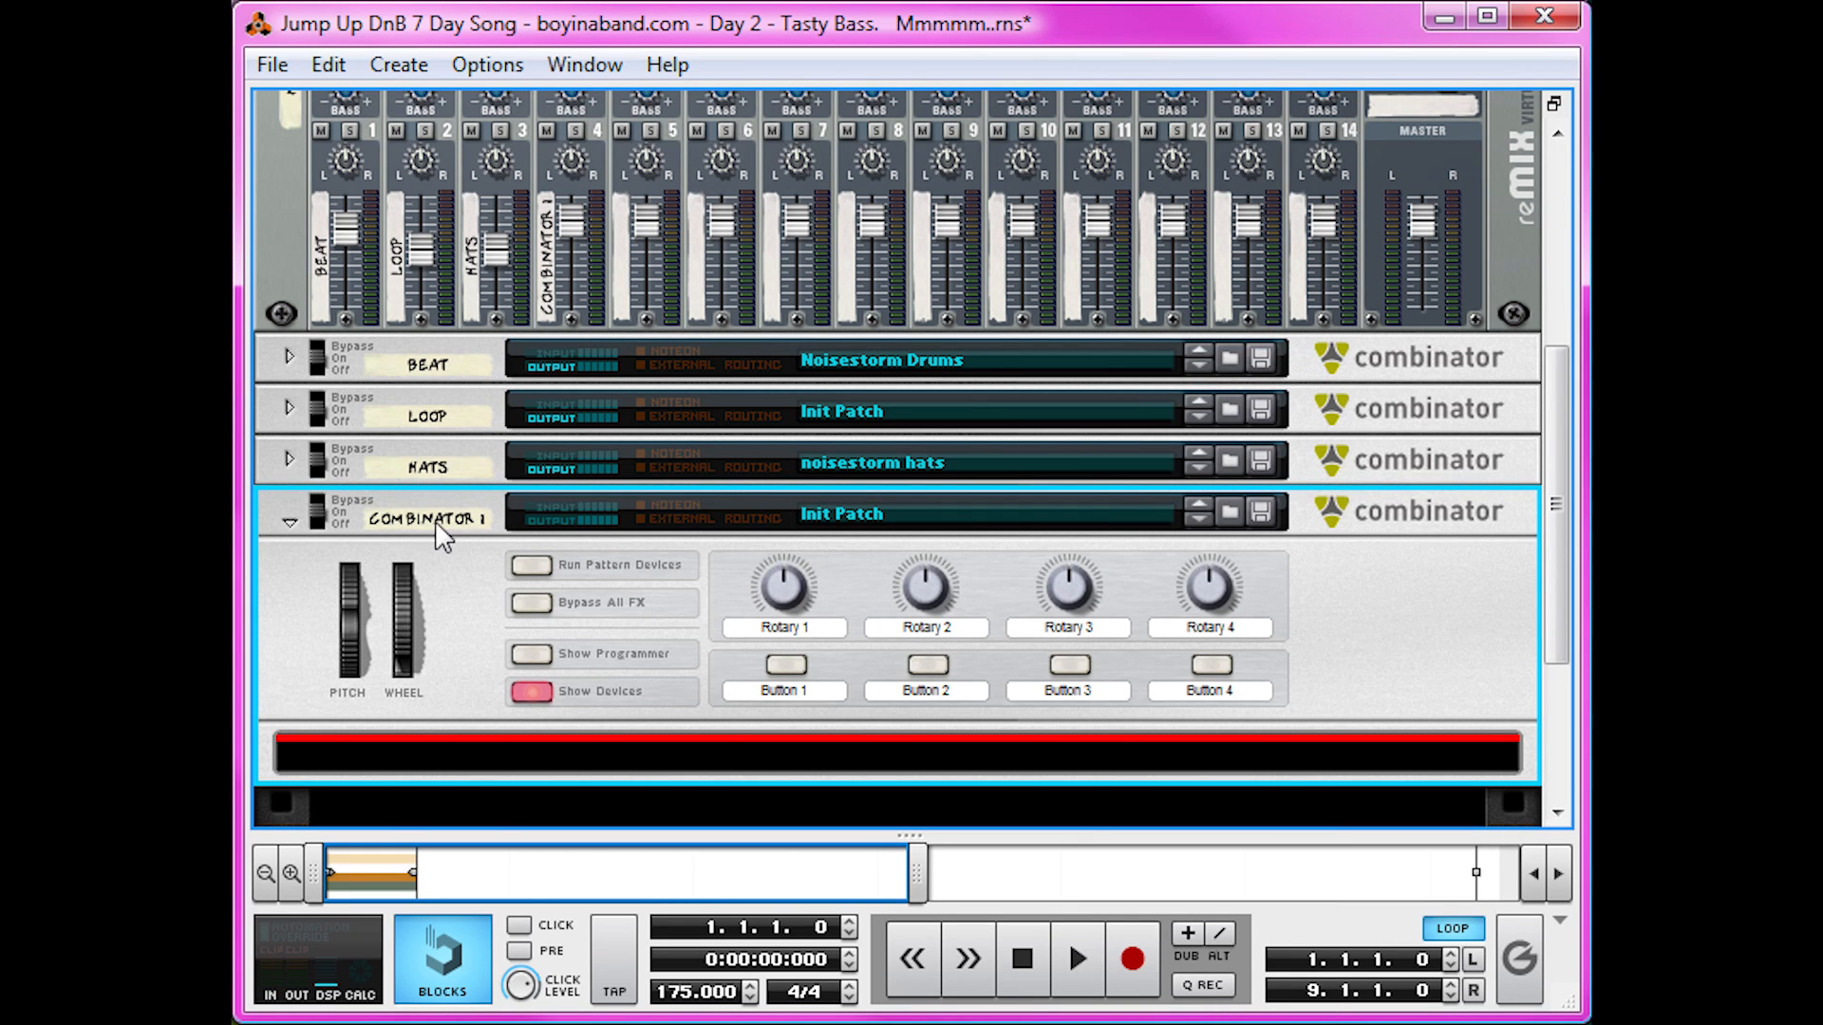
click(438, 520)
text(Tasty Bass)
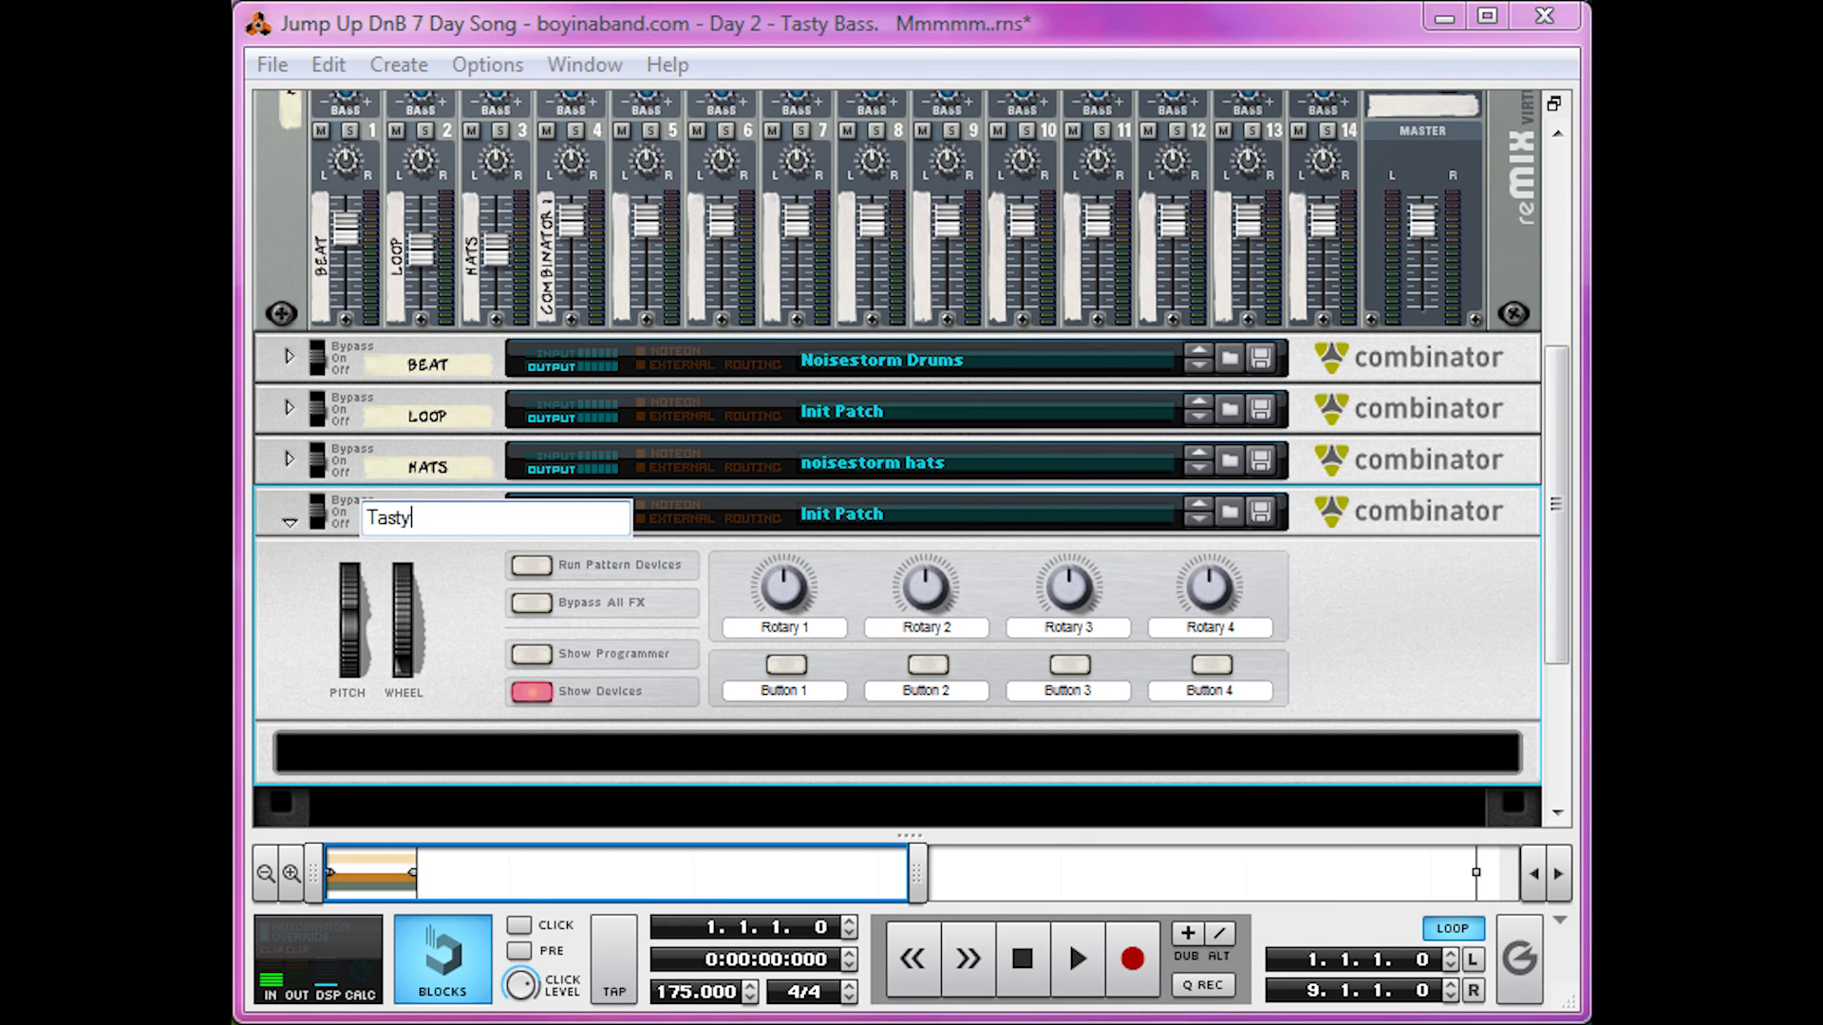
key(Return)
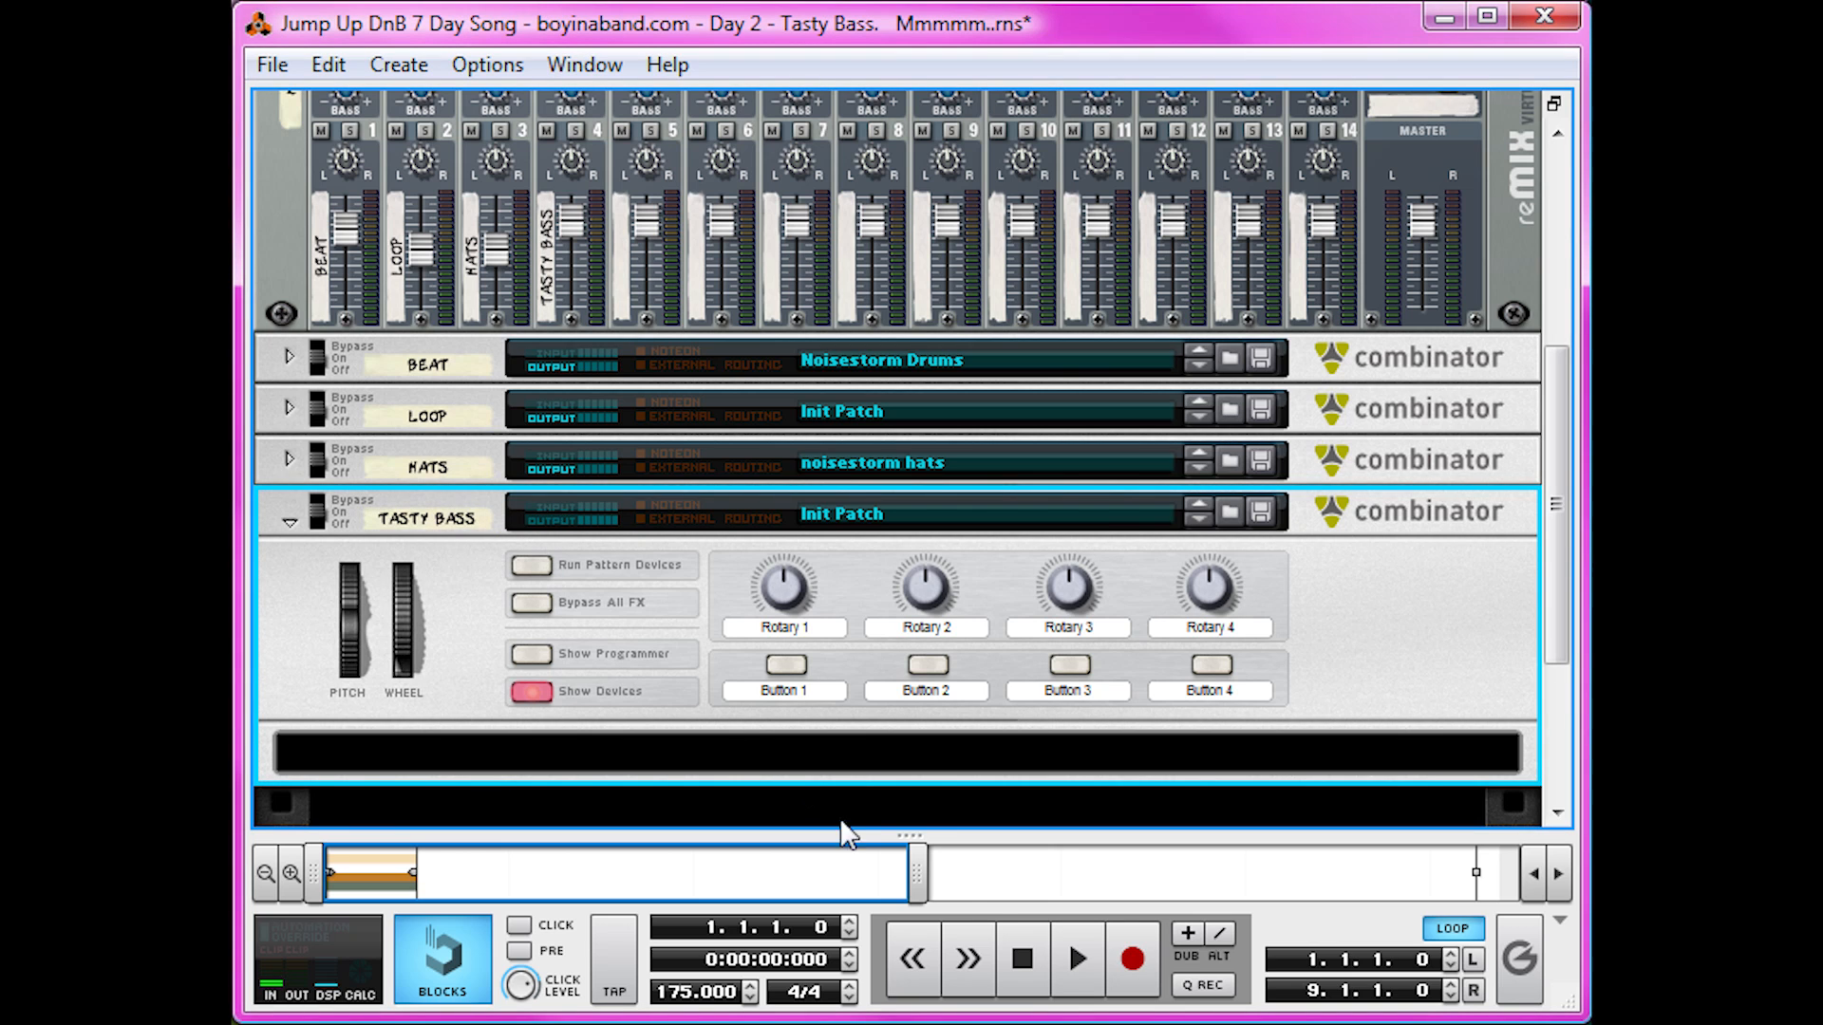
Step: Add a Line Mixer 6:2 inside the Tasty Bass Combinator
right_click(1025, 760)
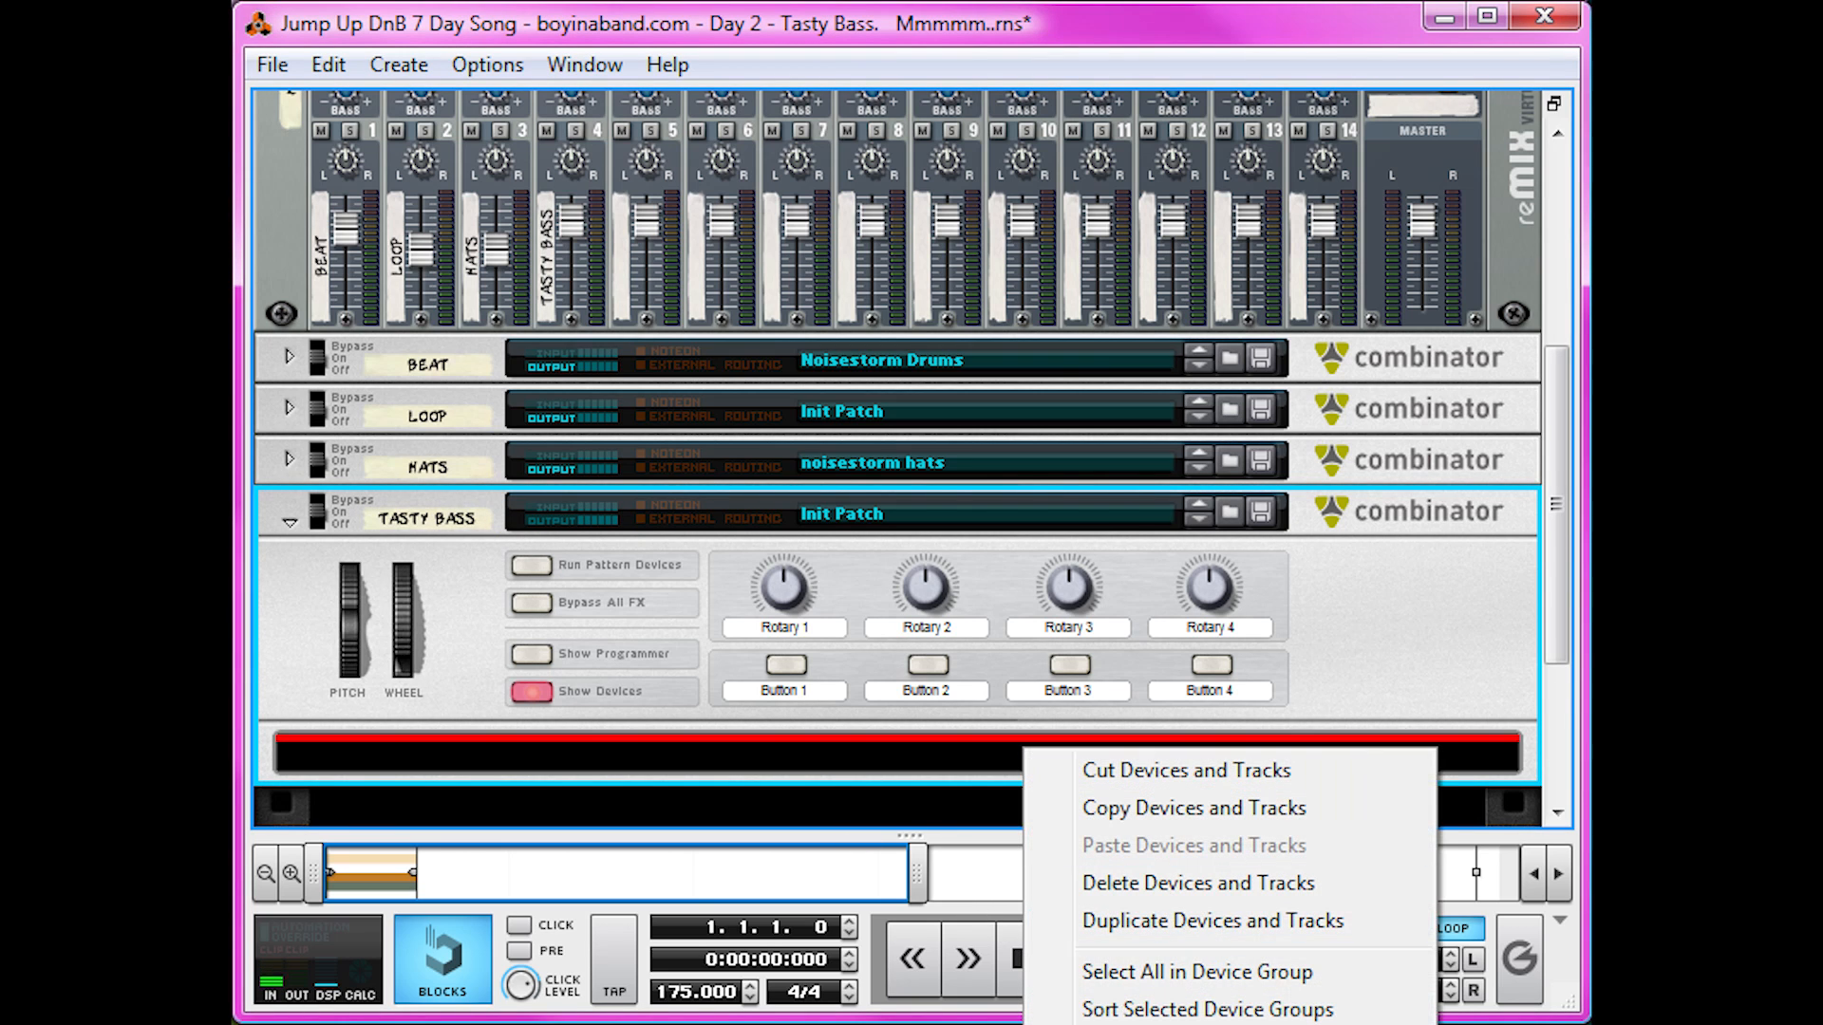
mouse_move(1234, 1021)
click(1538, 507)
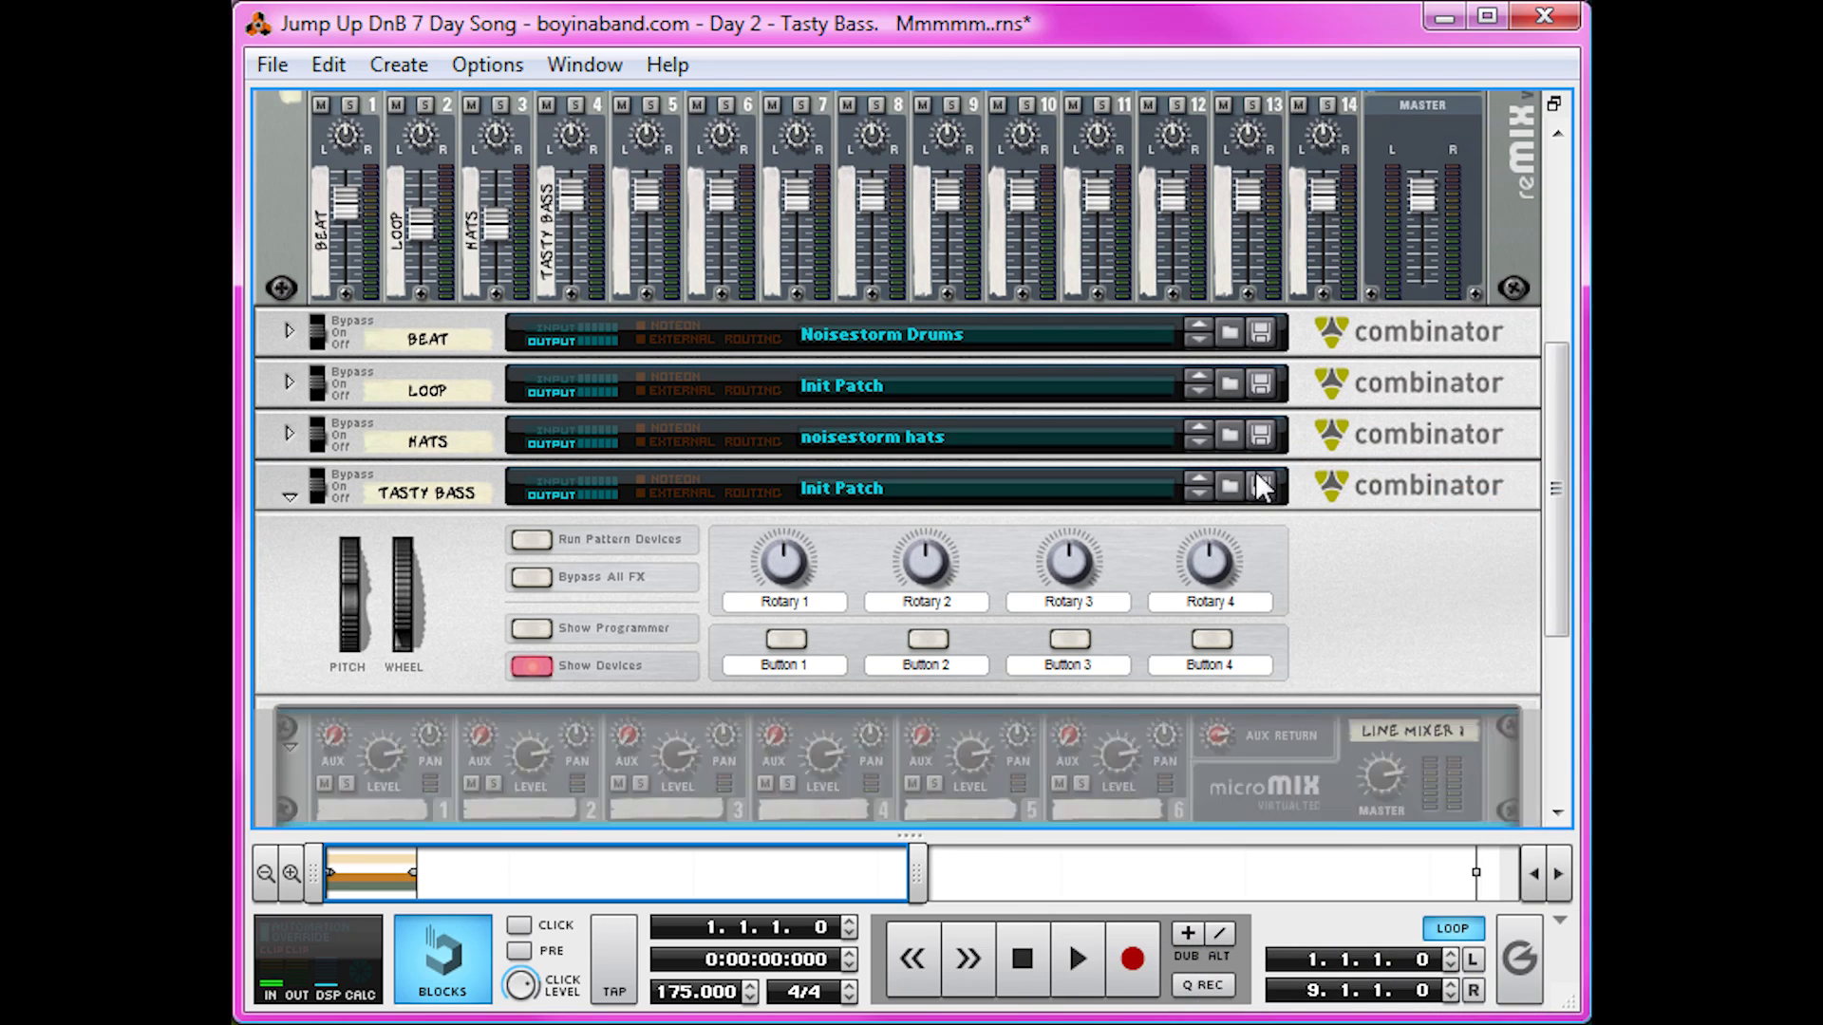
Step: Add a Malström synthesizer below the line mixer inside Tasty Bass and reset it to its initial patch
right_click(1020, 548)
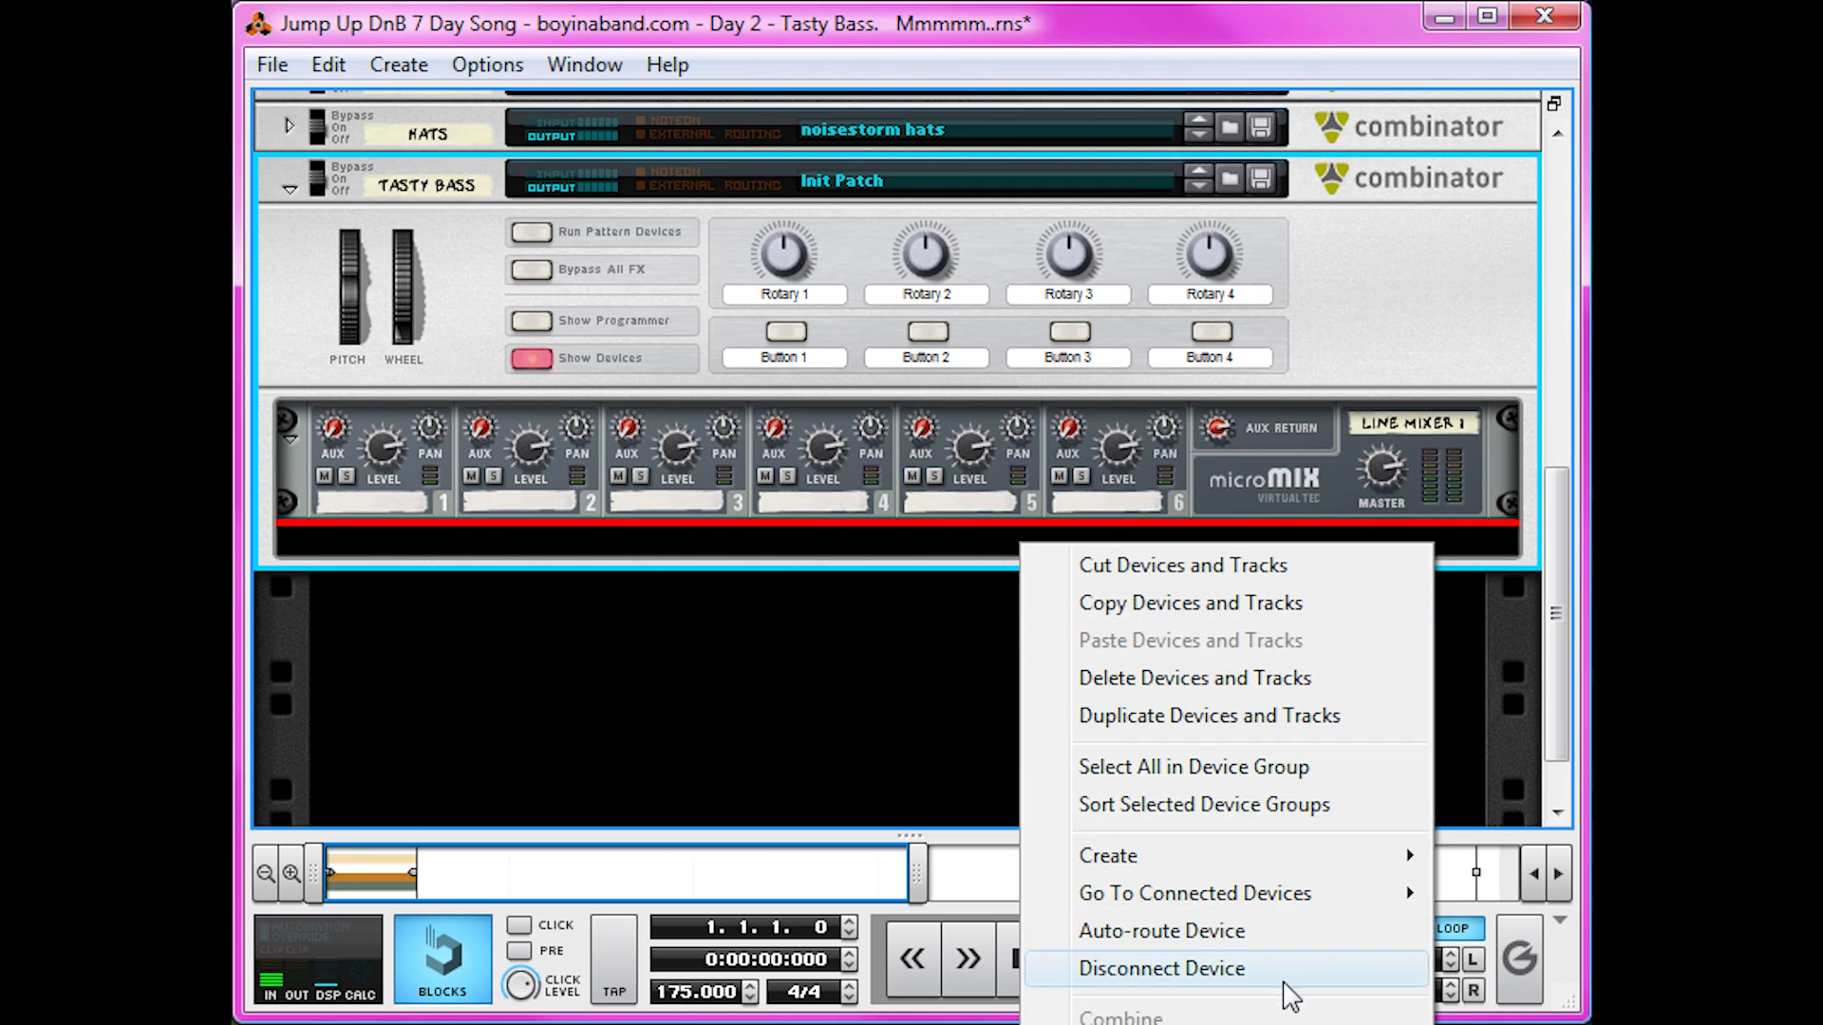
mouse_move(1404, 856)
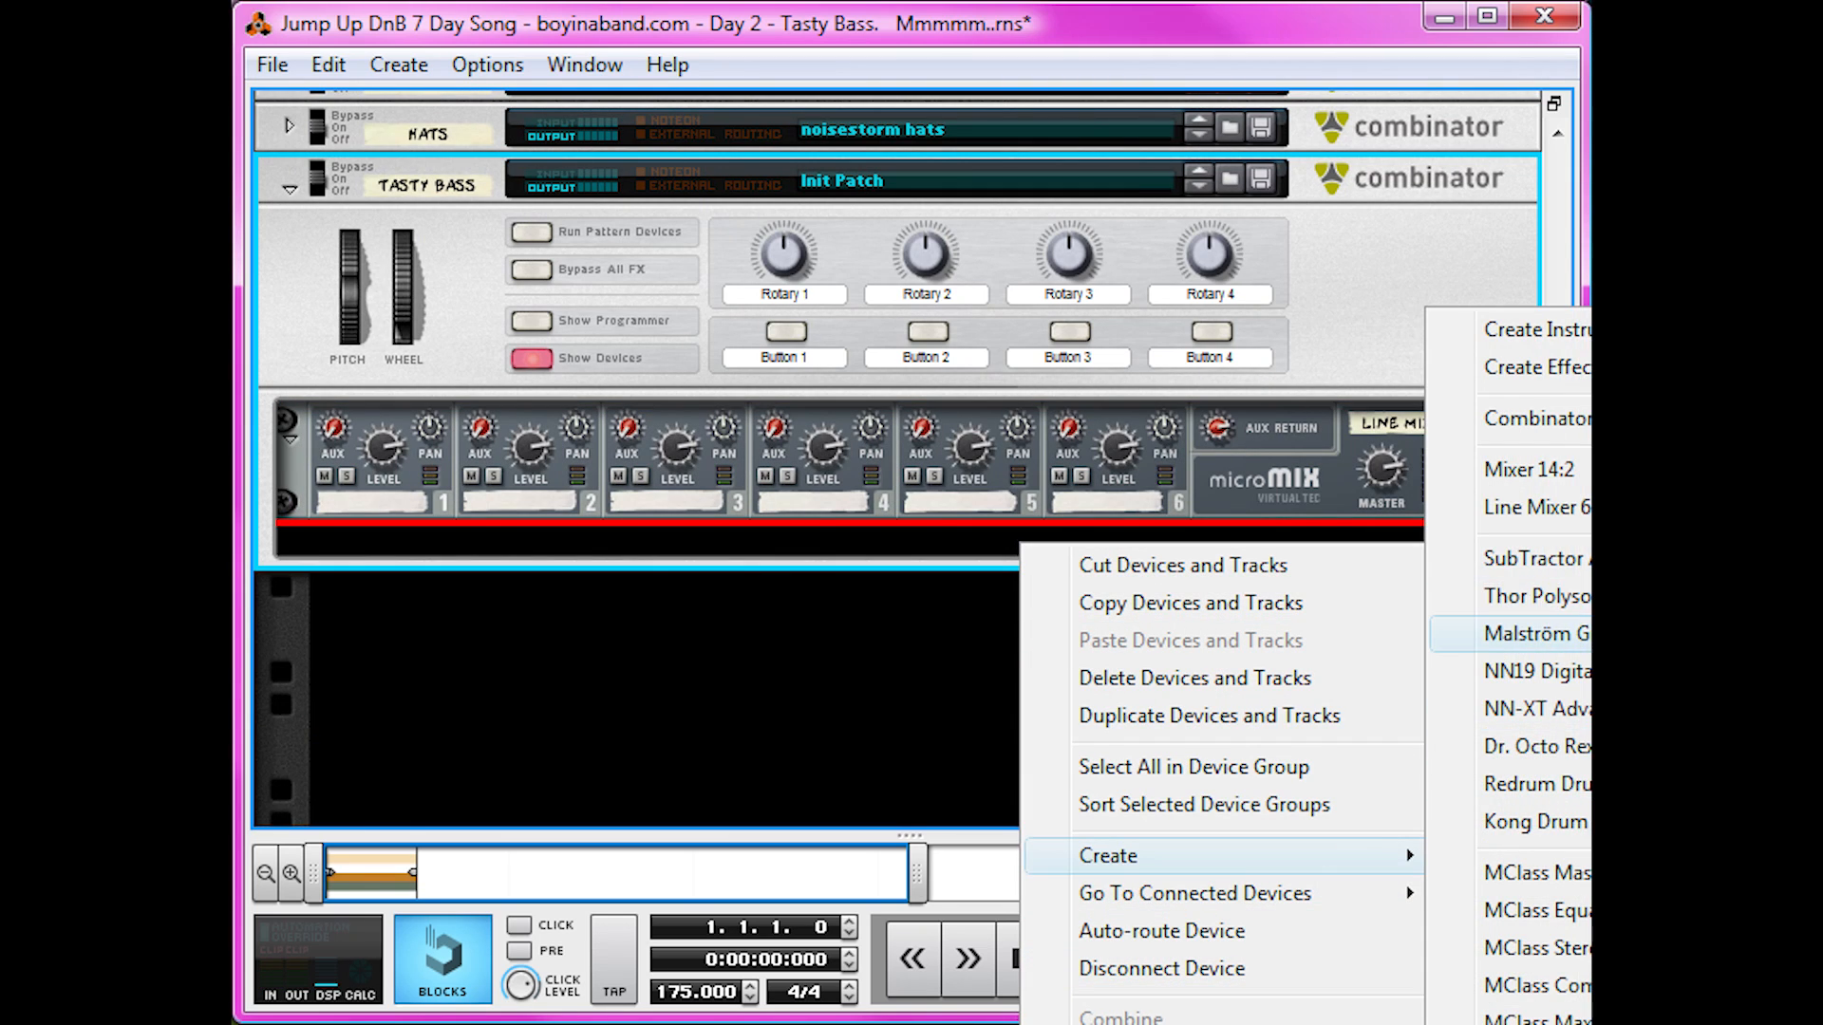
click(1533, 634)
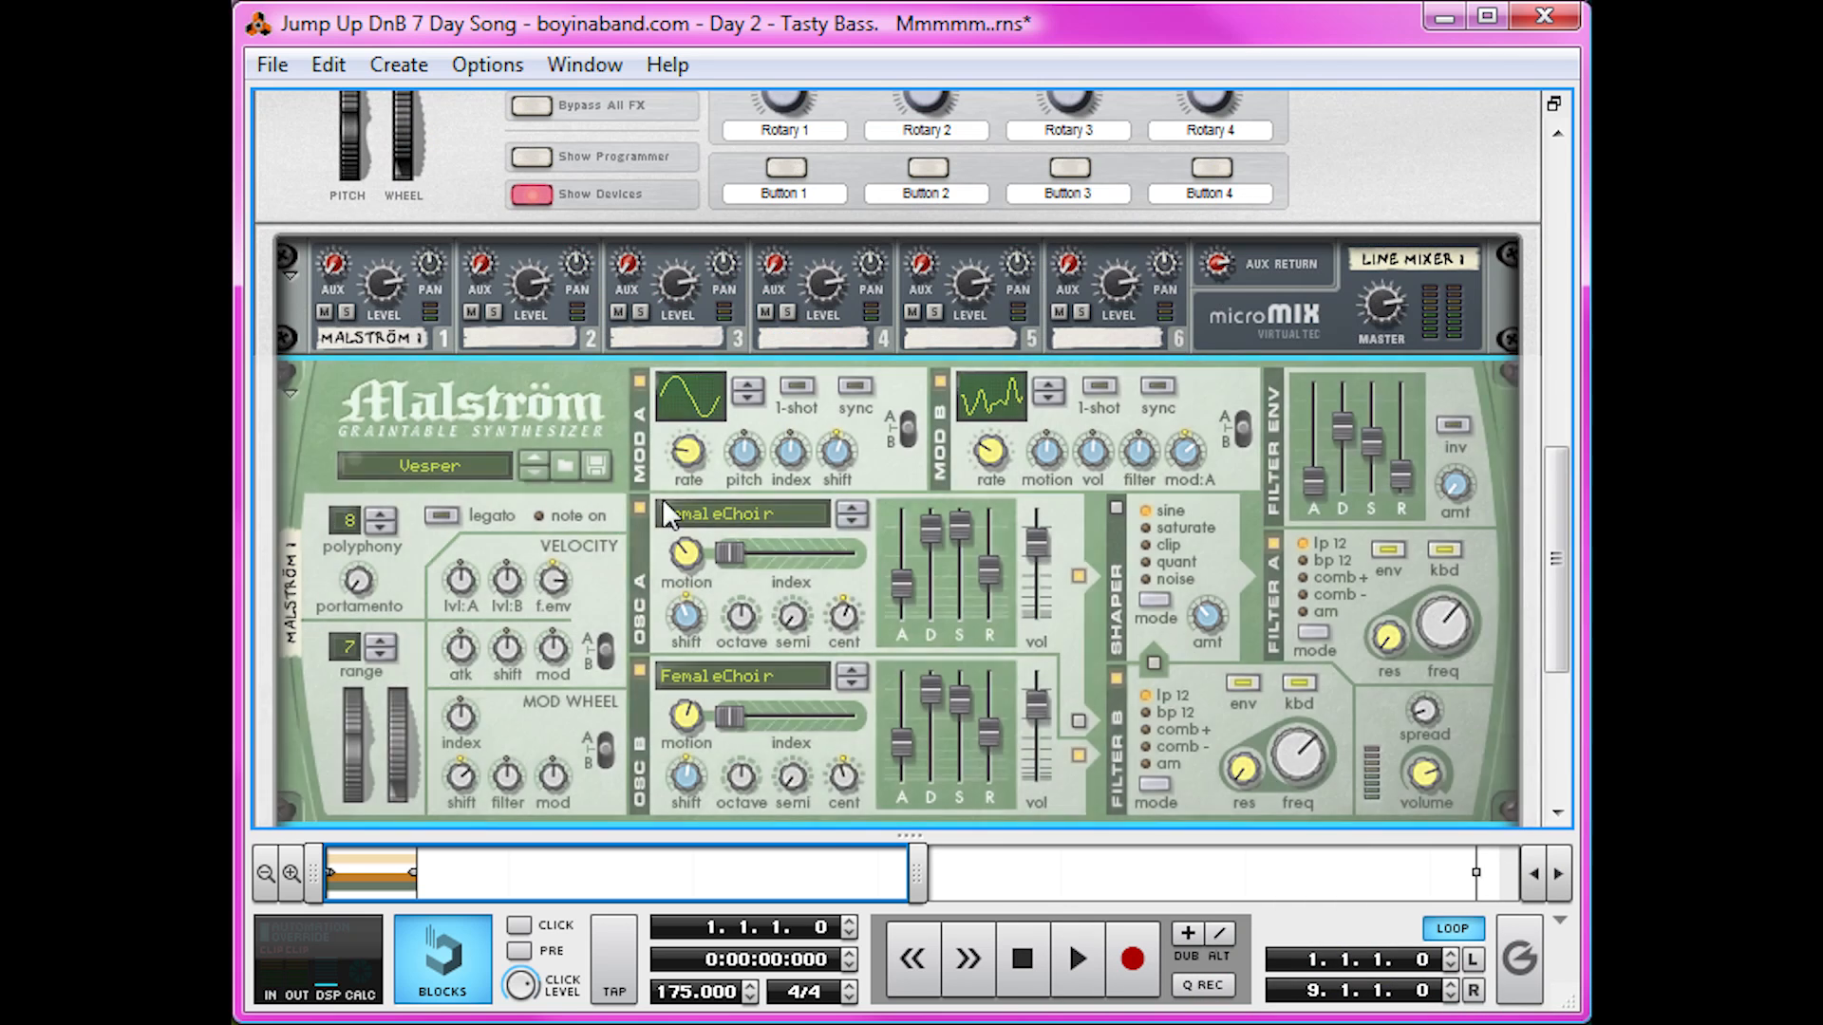
right_click(587, 393)
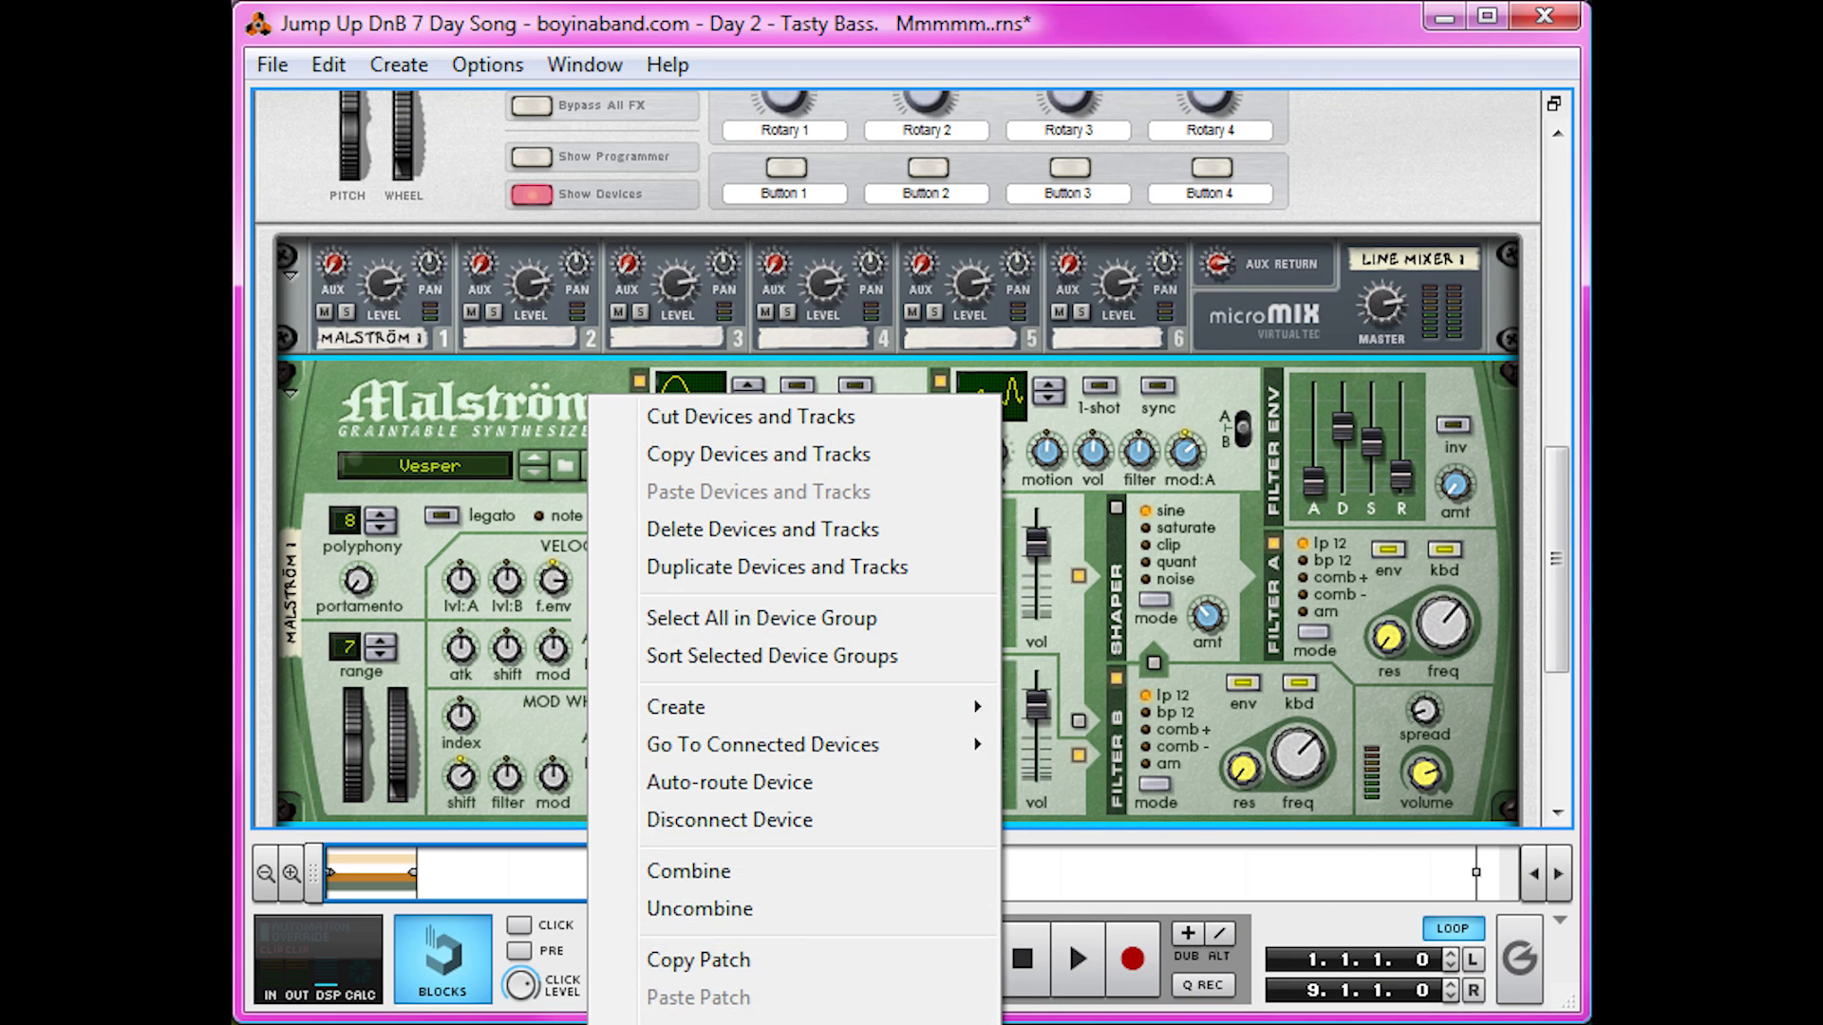
click(821, 1024)
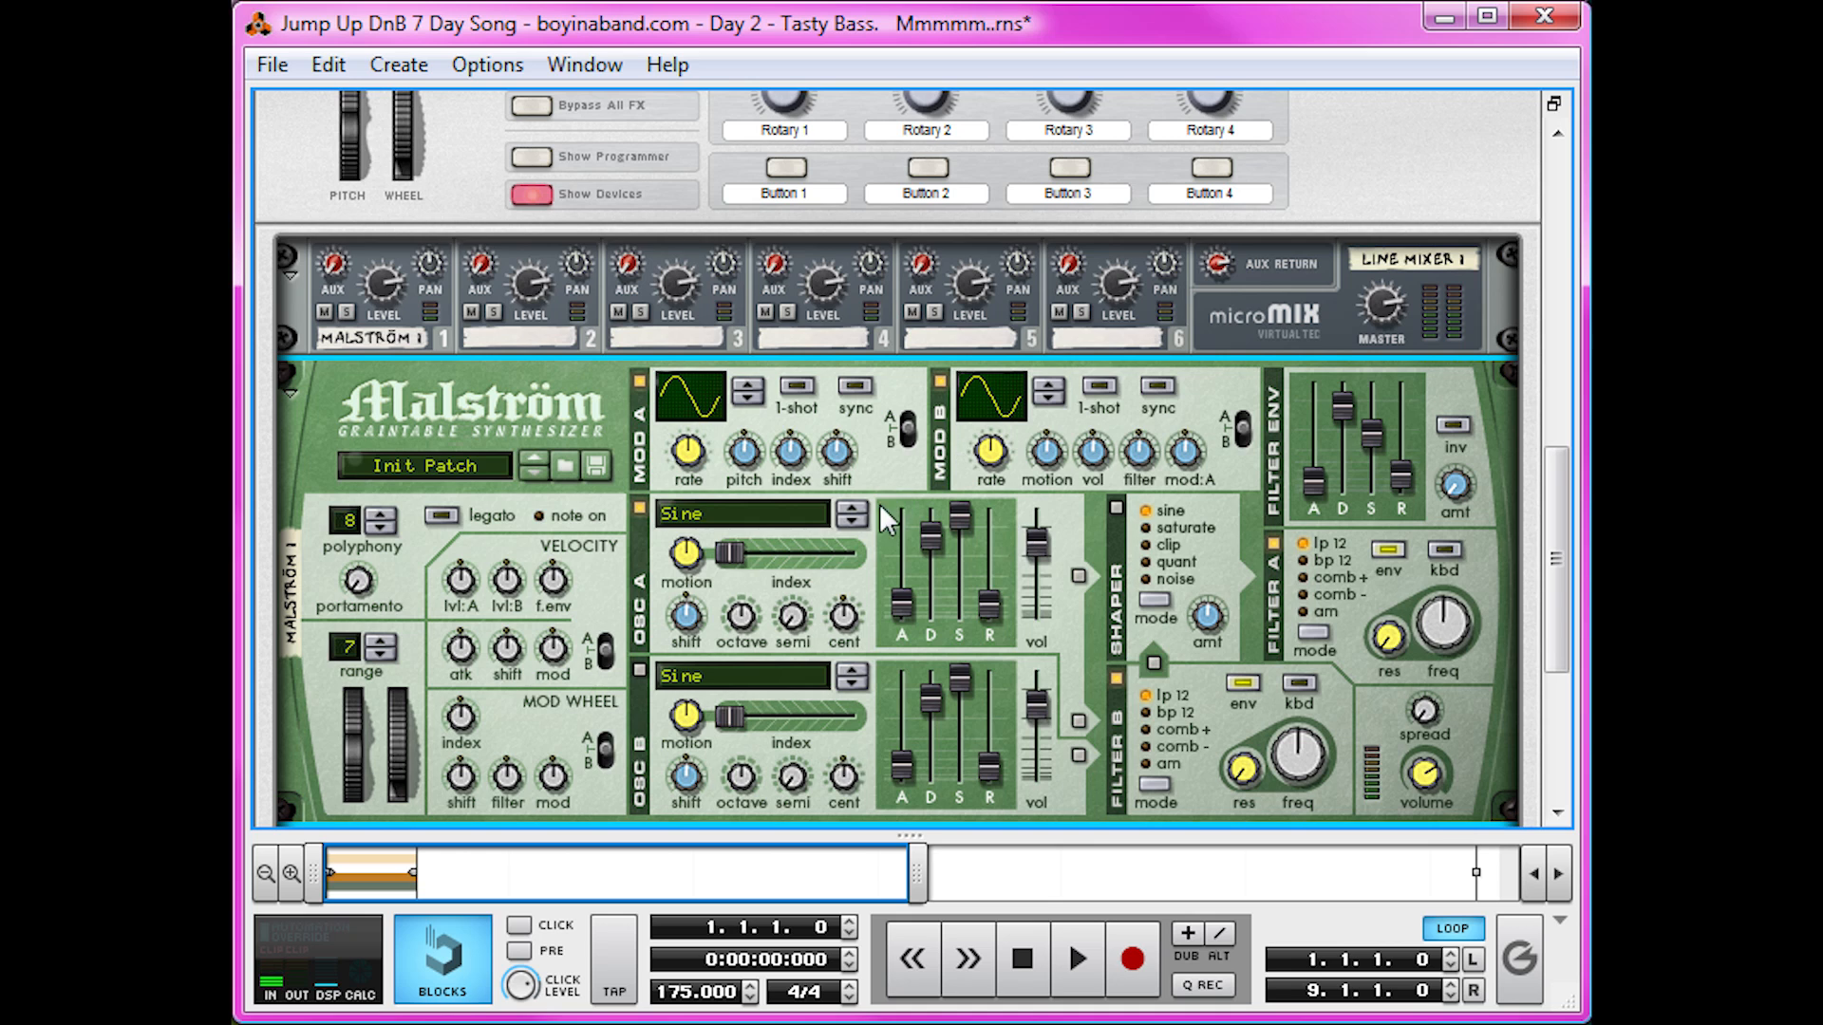
Step: Check the Tasty Bass clips in the sequencer, return to the rack and play back the bass part with the initial sound
key(F7)
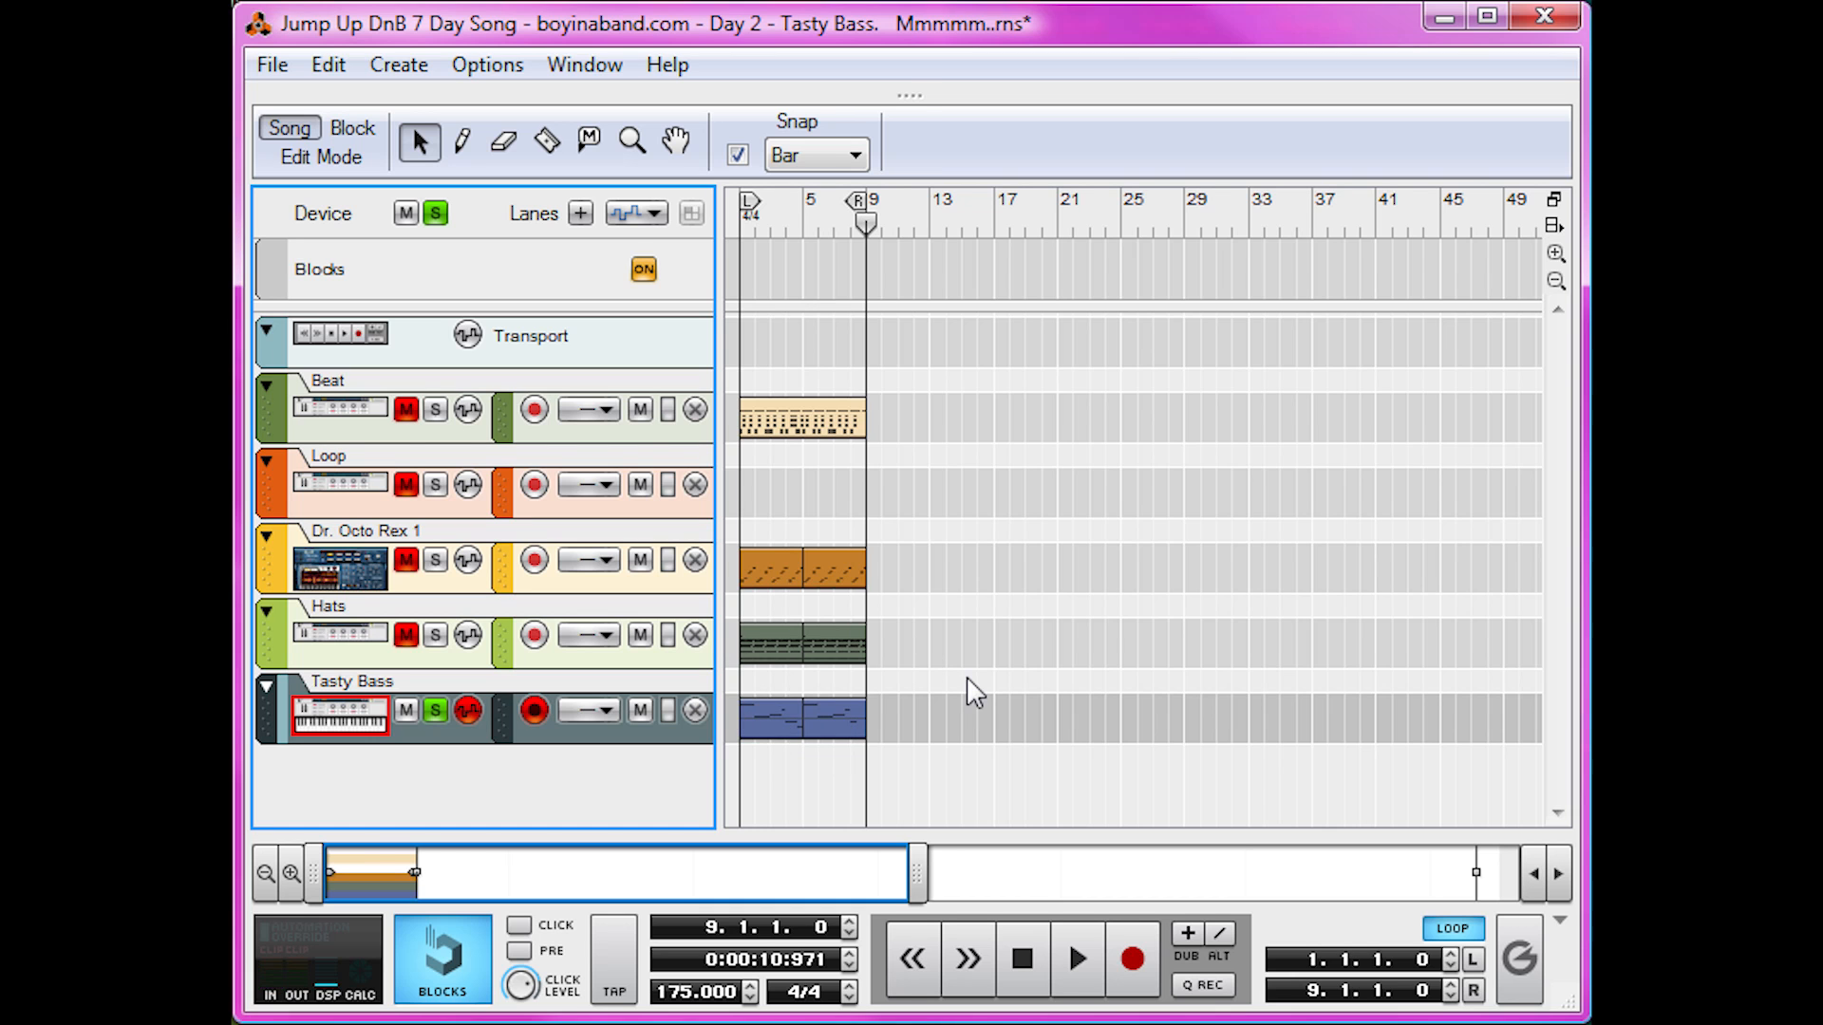
drag(907, 93, 887, 892)
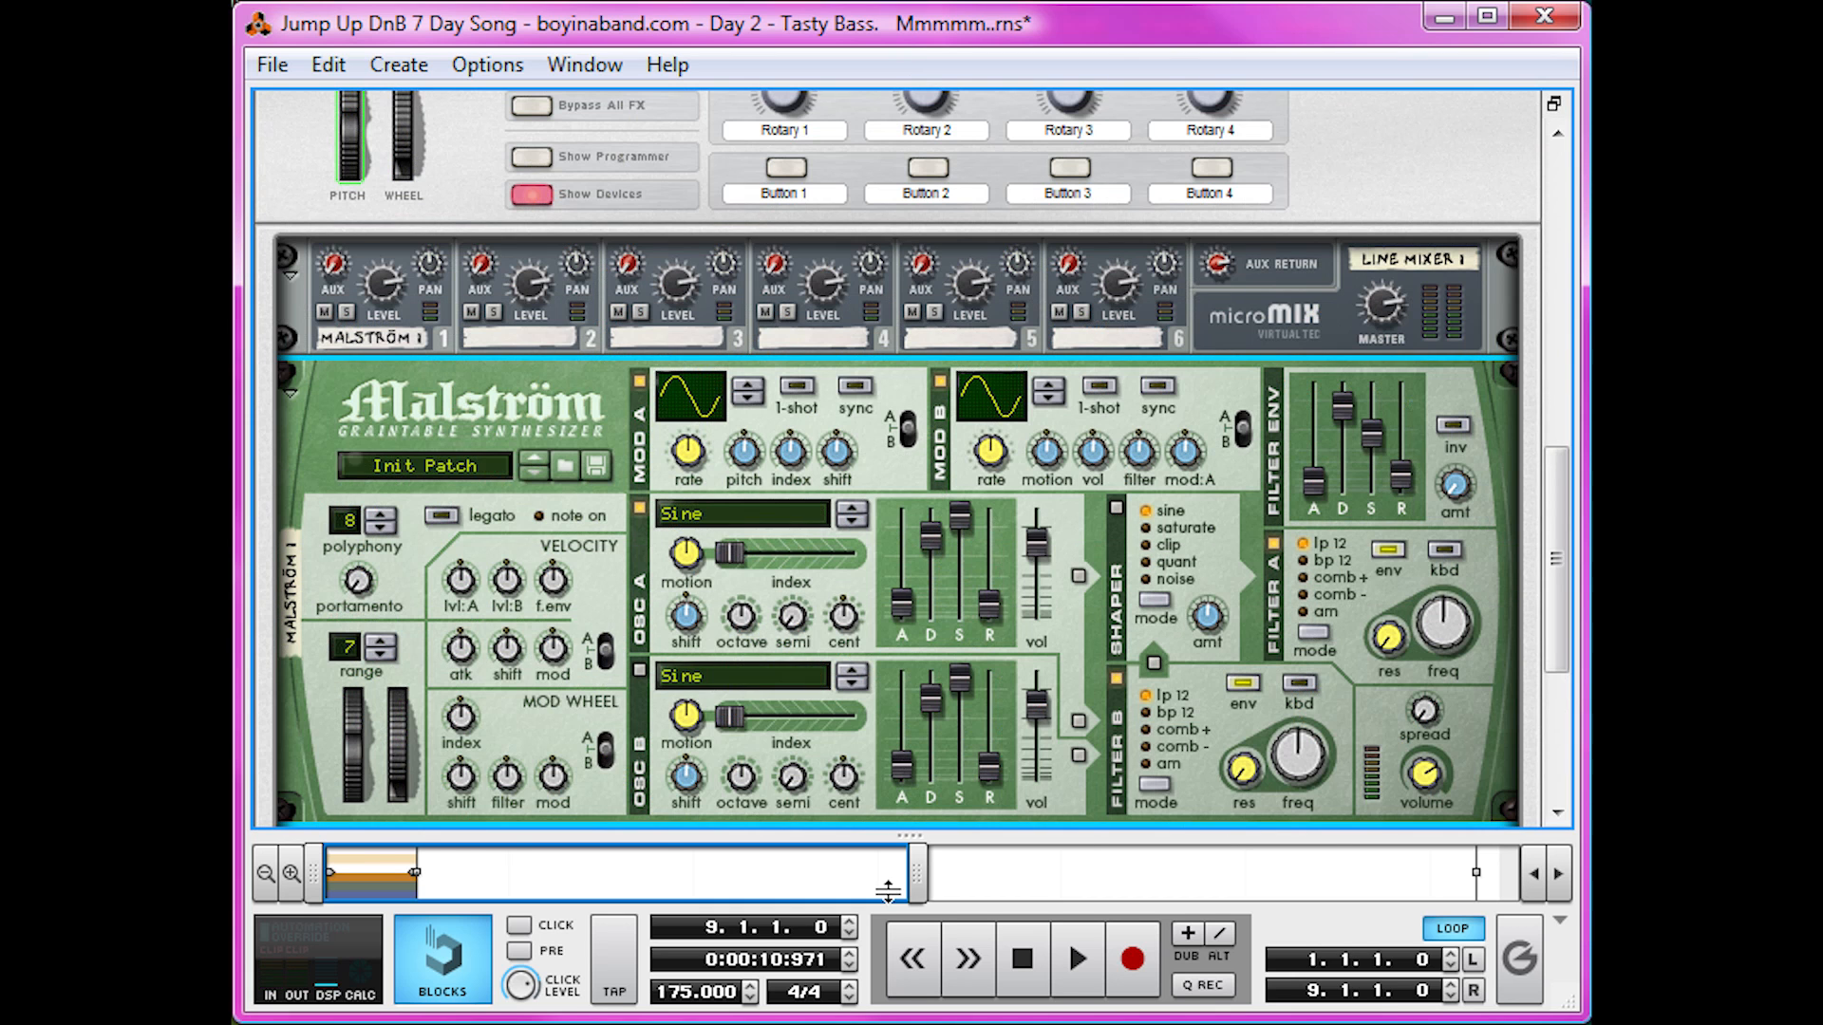
scroll(589, 375, down, 2)
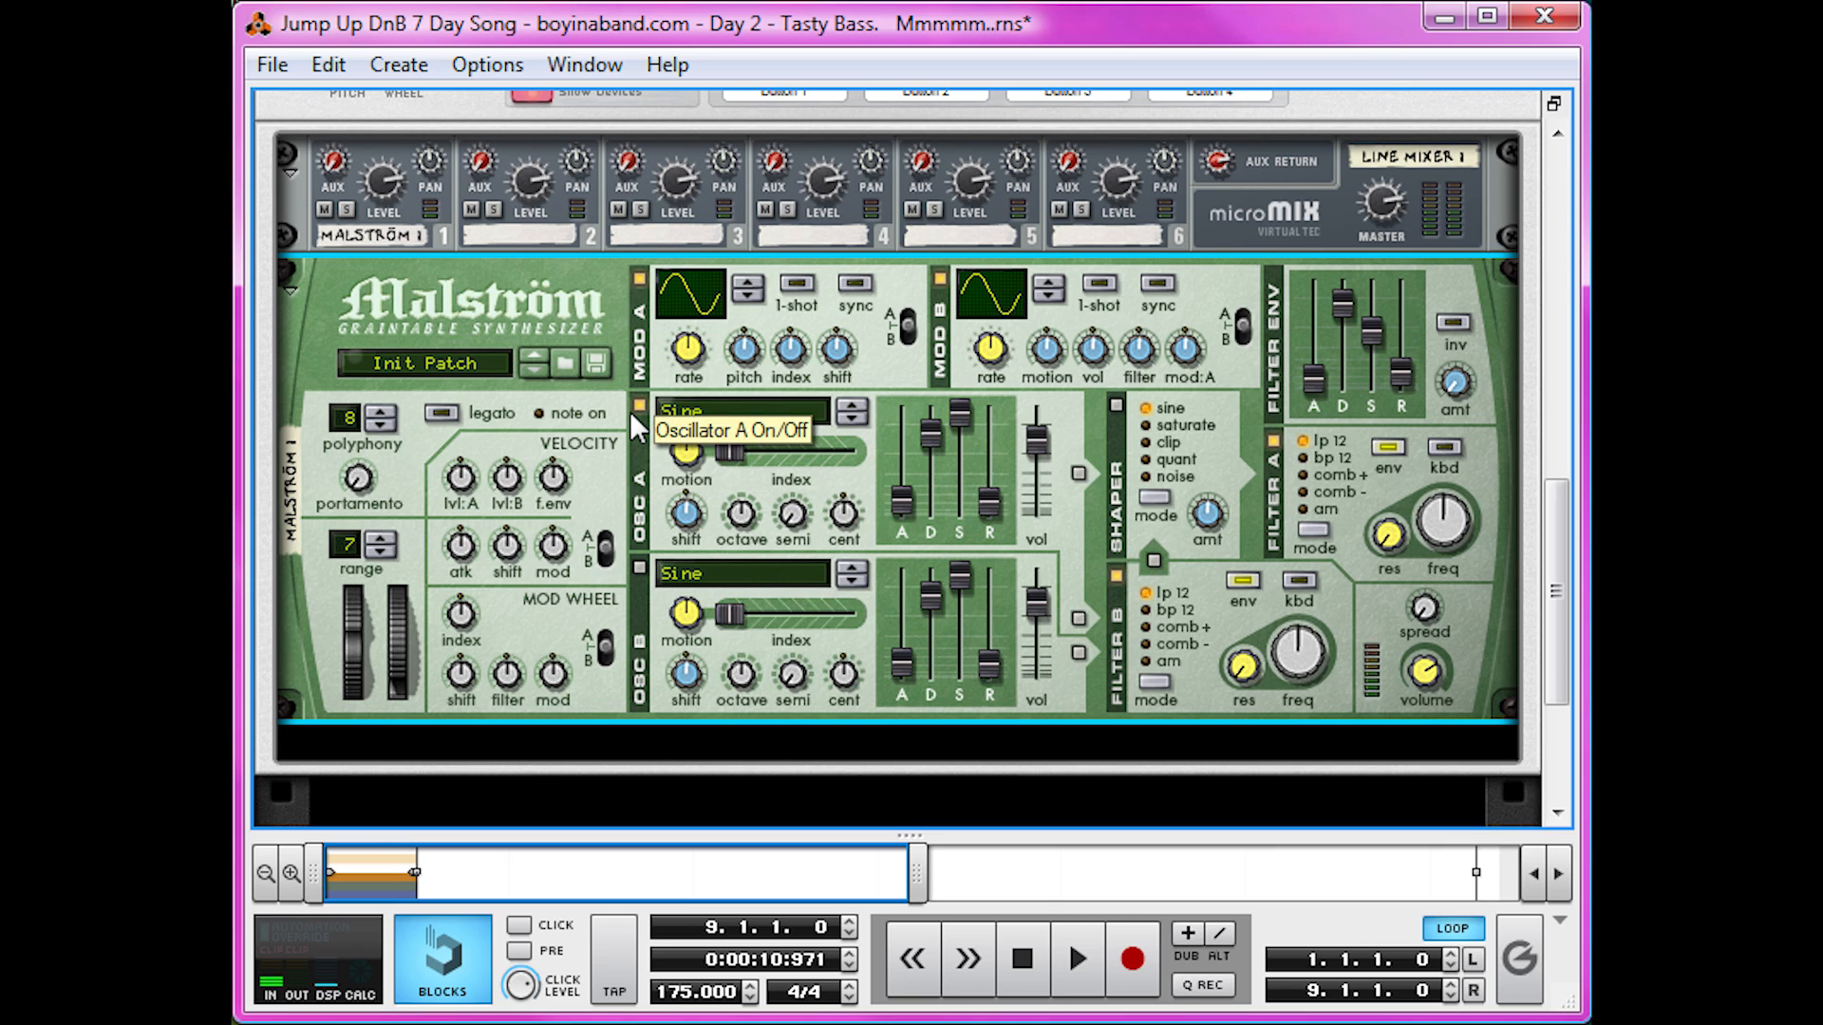
key(space)
click(1159, 800)
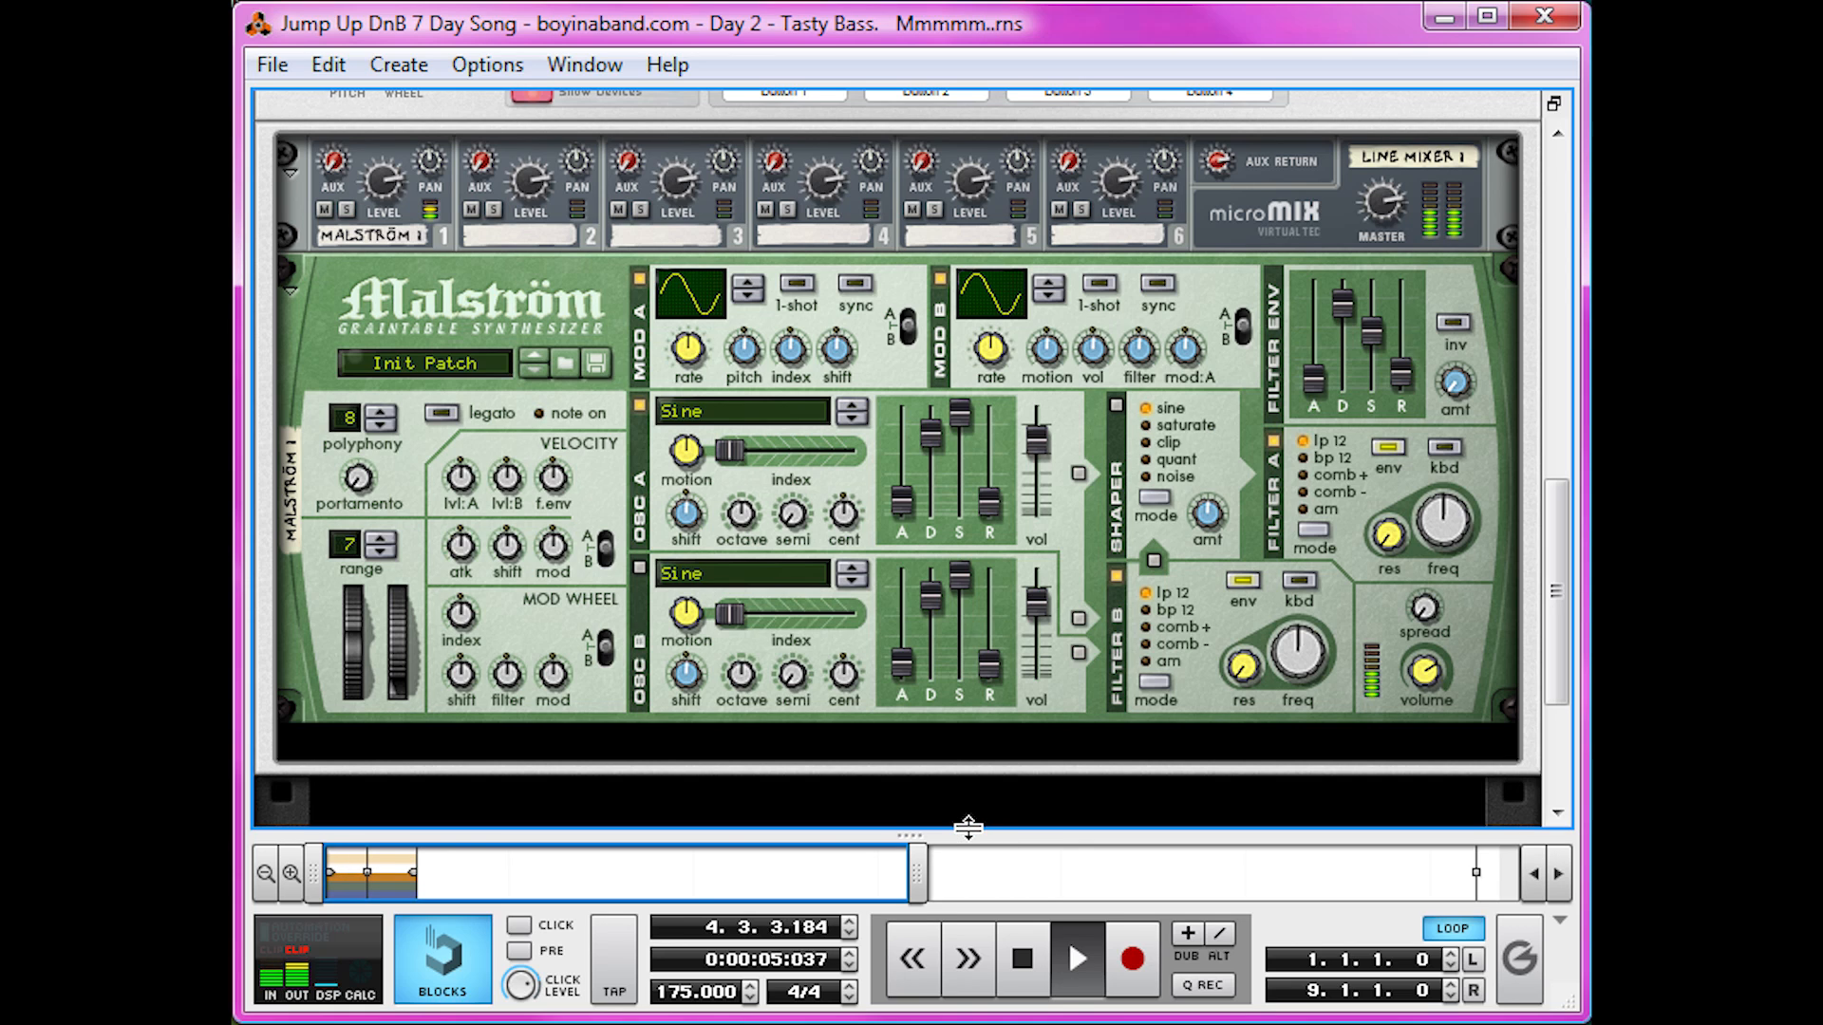
key(space)
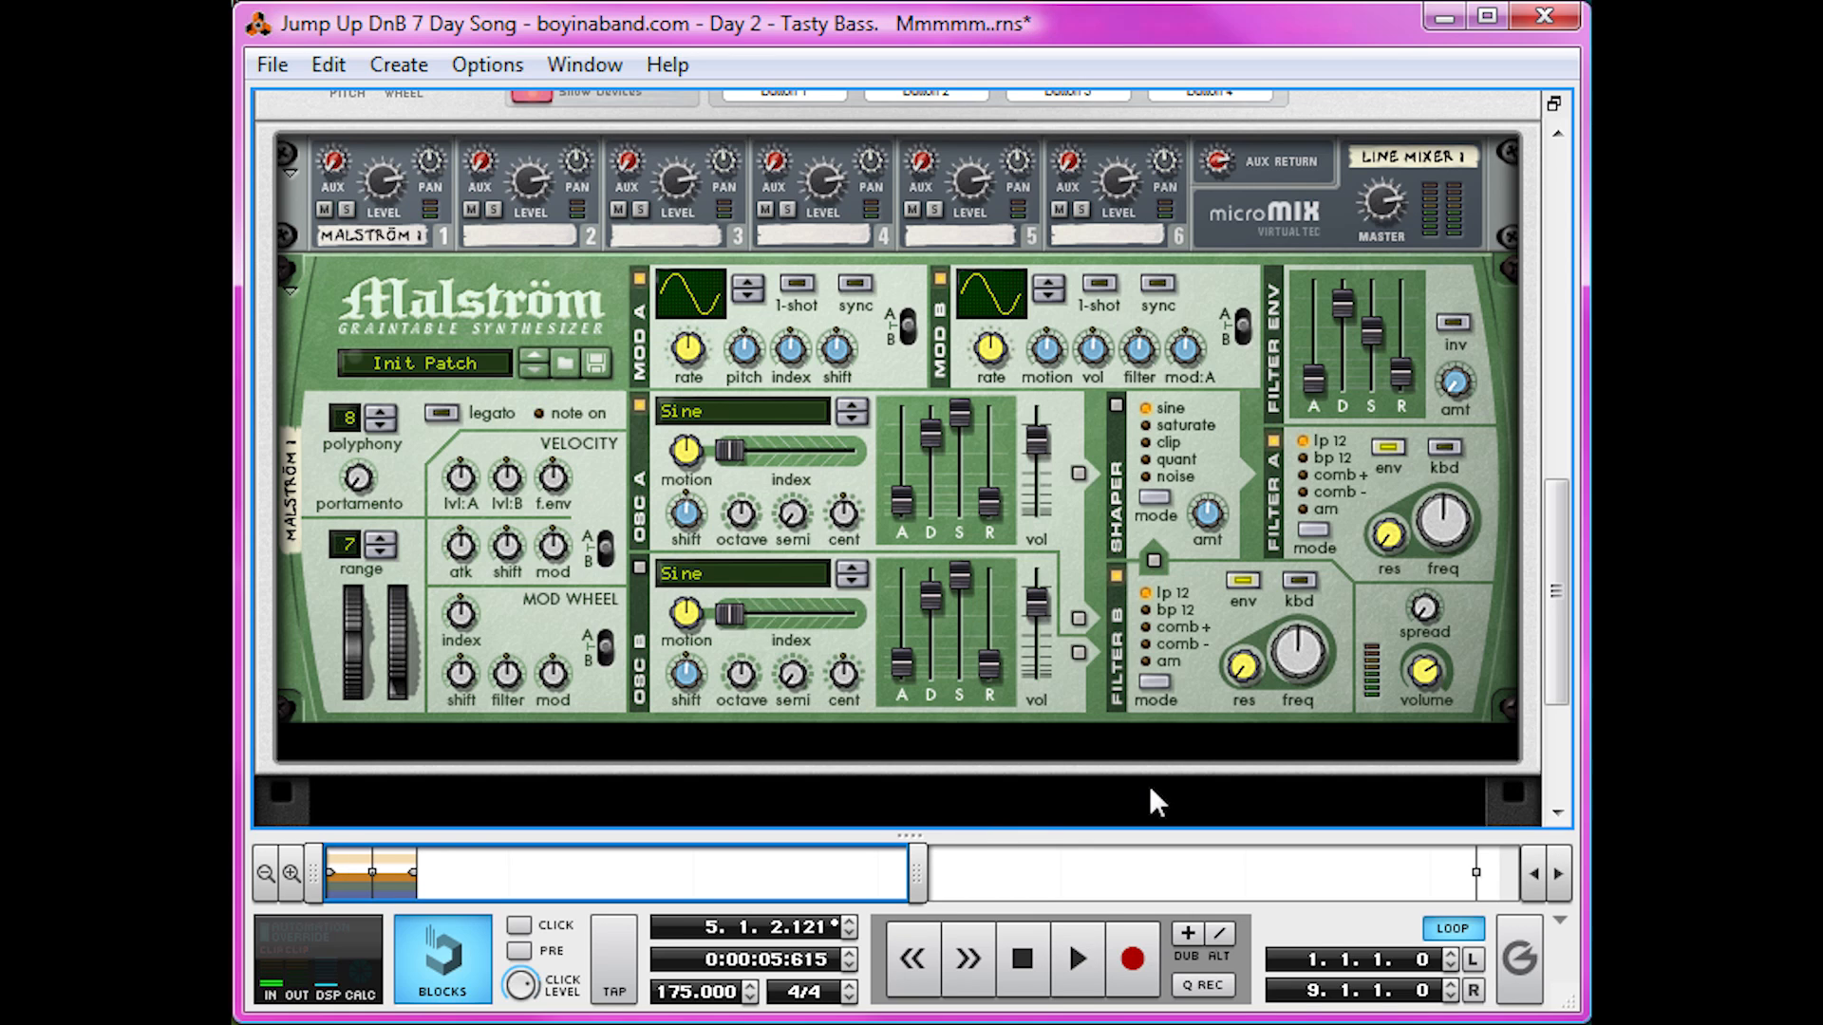
Step: Enable Malström oscillator B, set both oscillators to Sawtooth*16 with octave 2 for A and 3 for B, and play back the sound
click(837, 406)
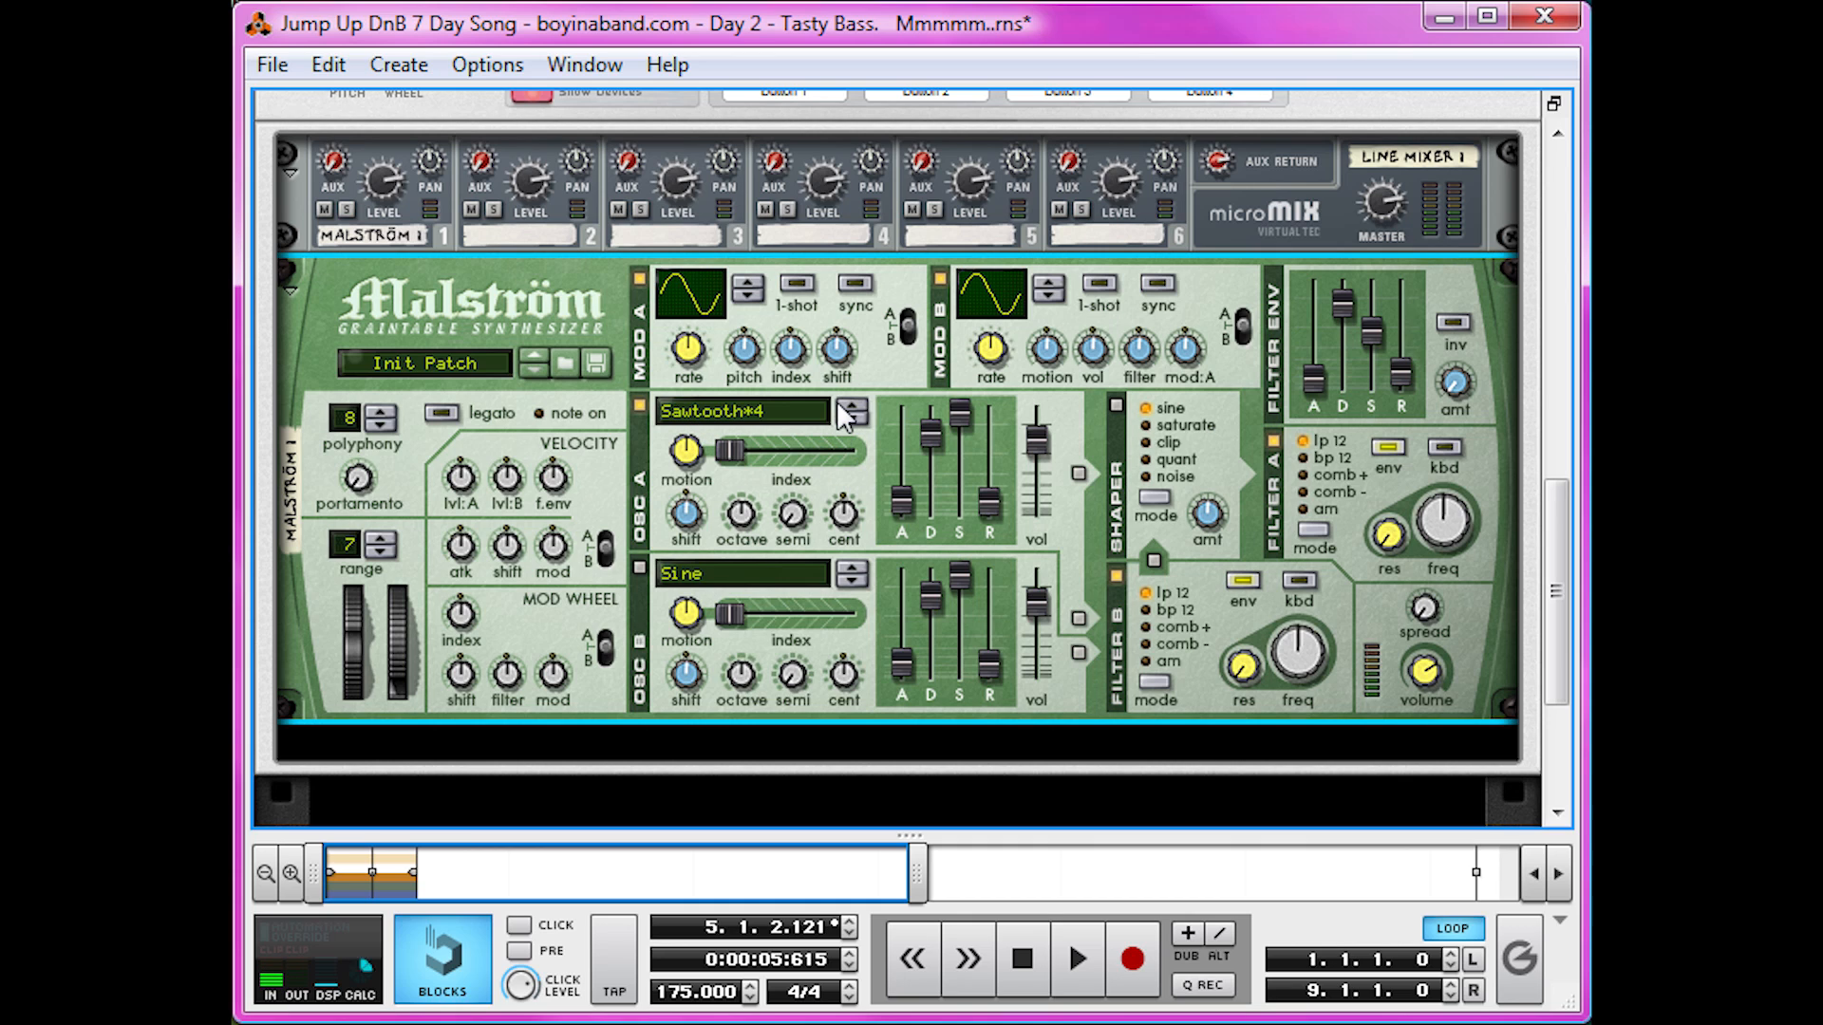
click(639, 568)
click(848, 568)
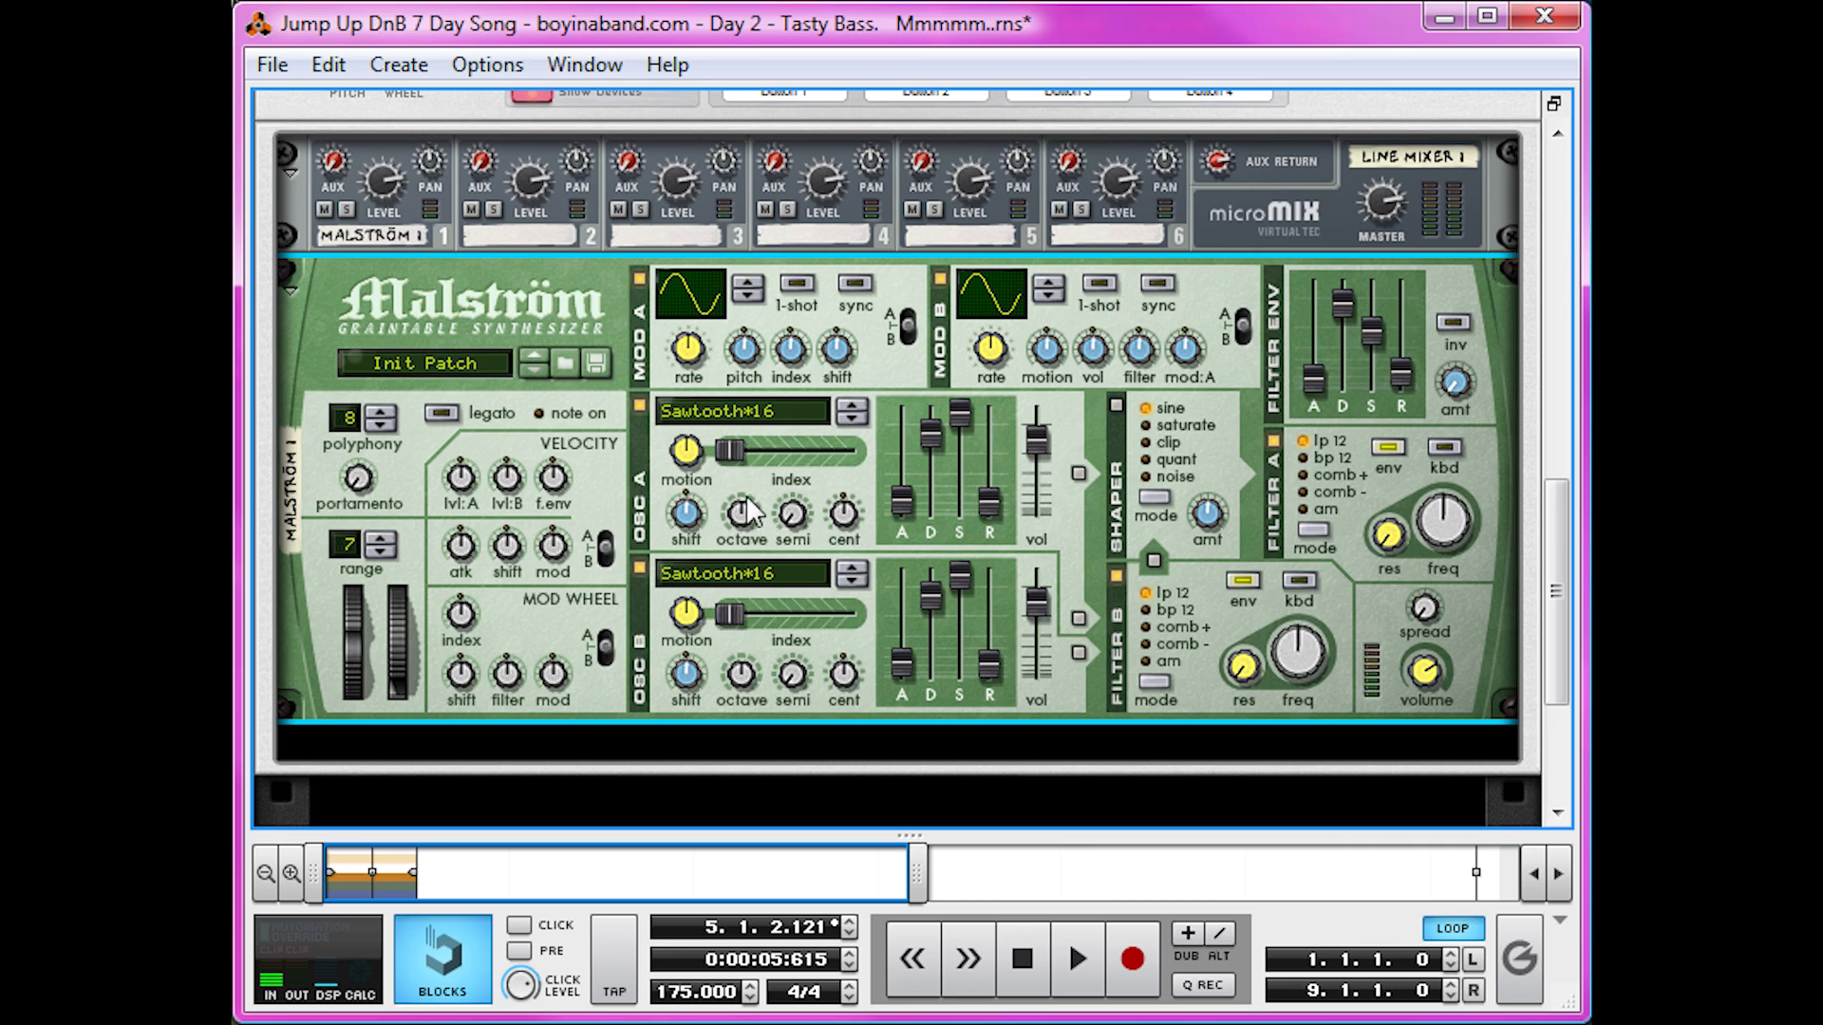
drag(739, 522, 739, 540)
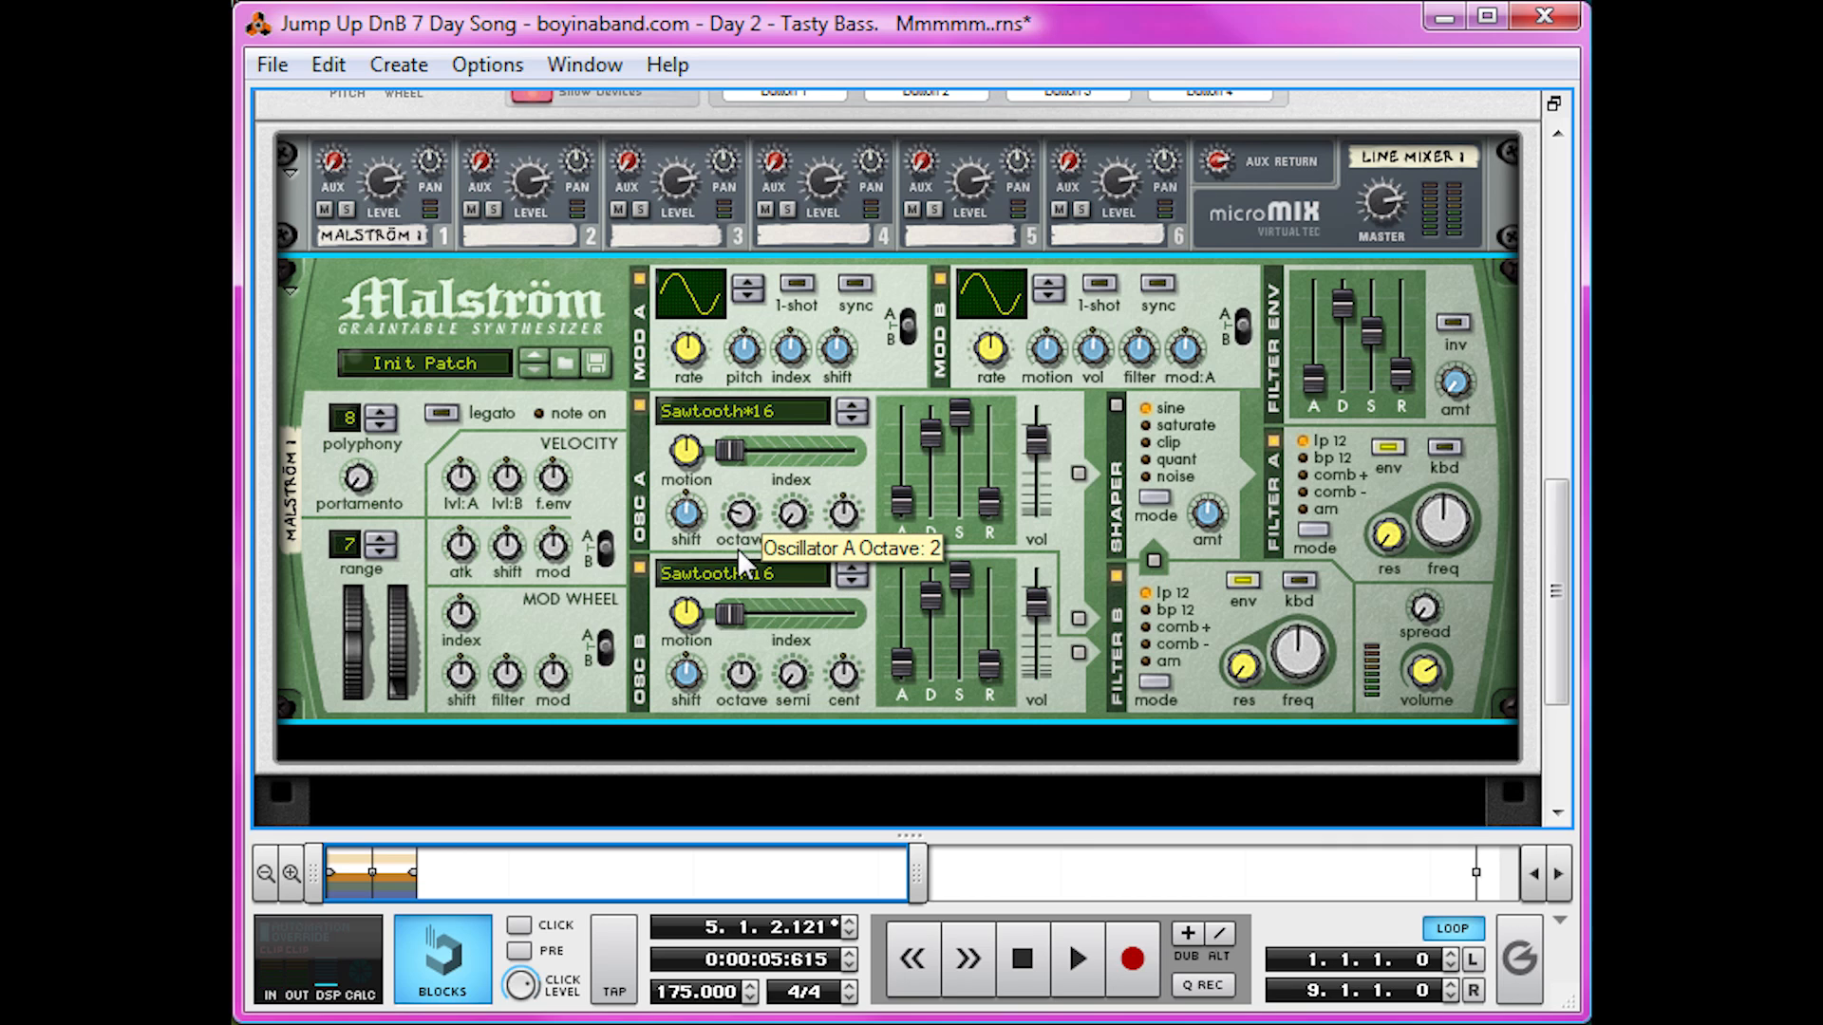
drag(740, 669, 733, 681)
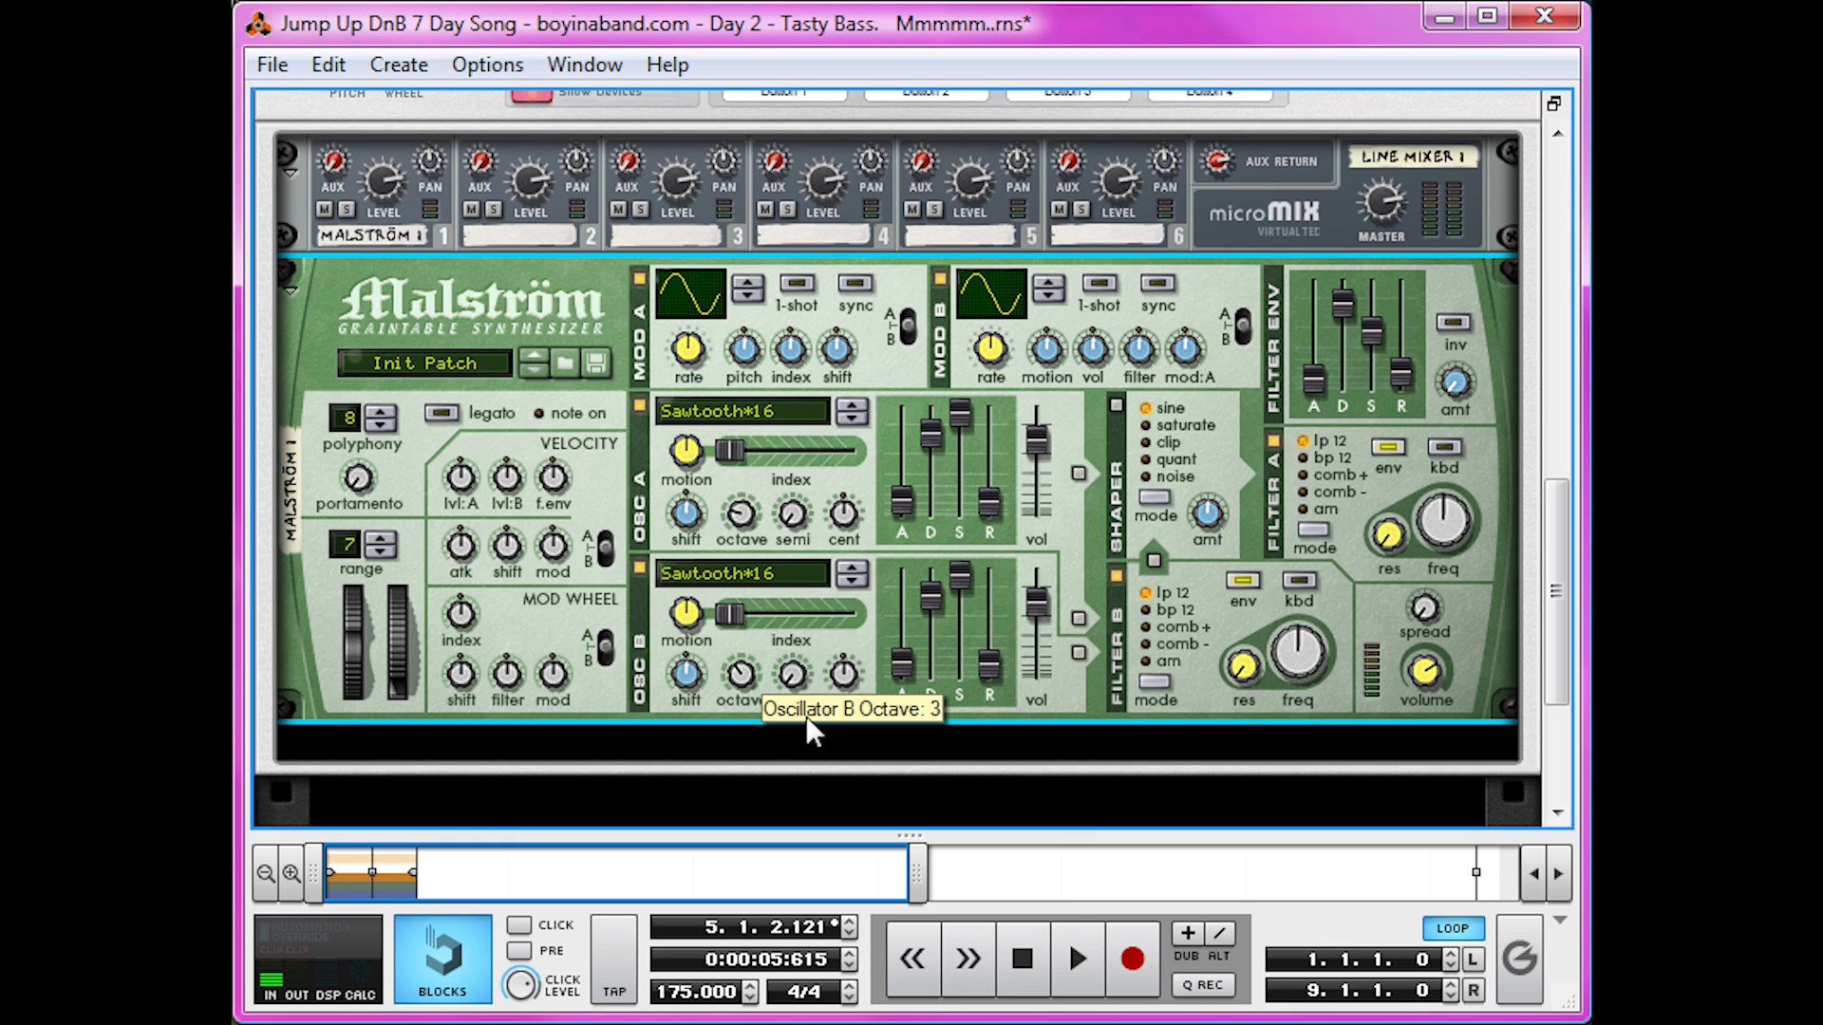
key(space)
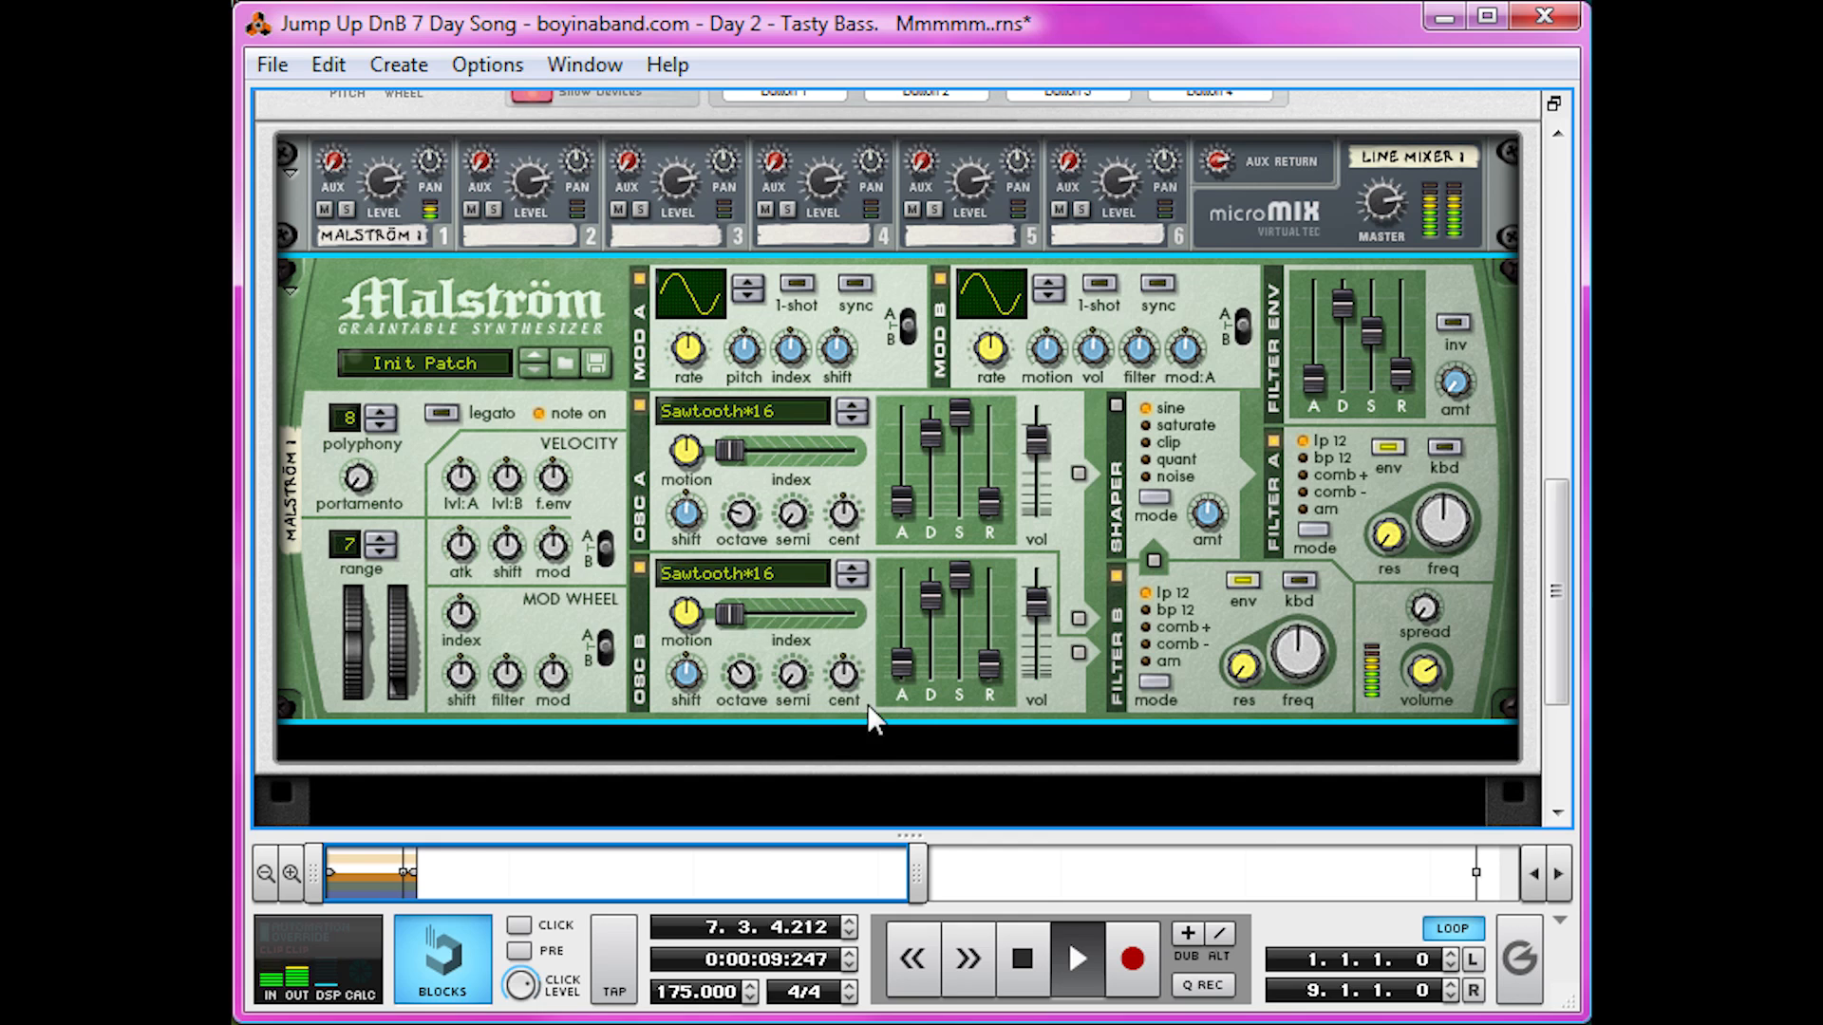
key(space)
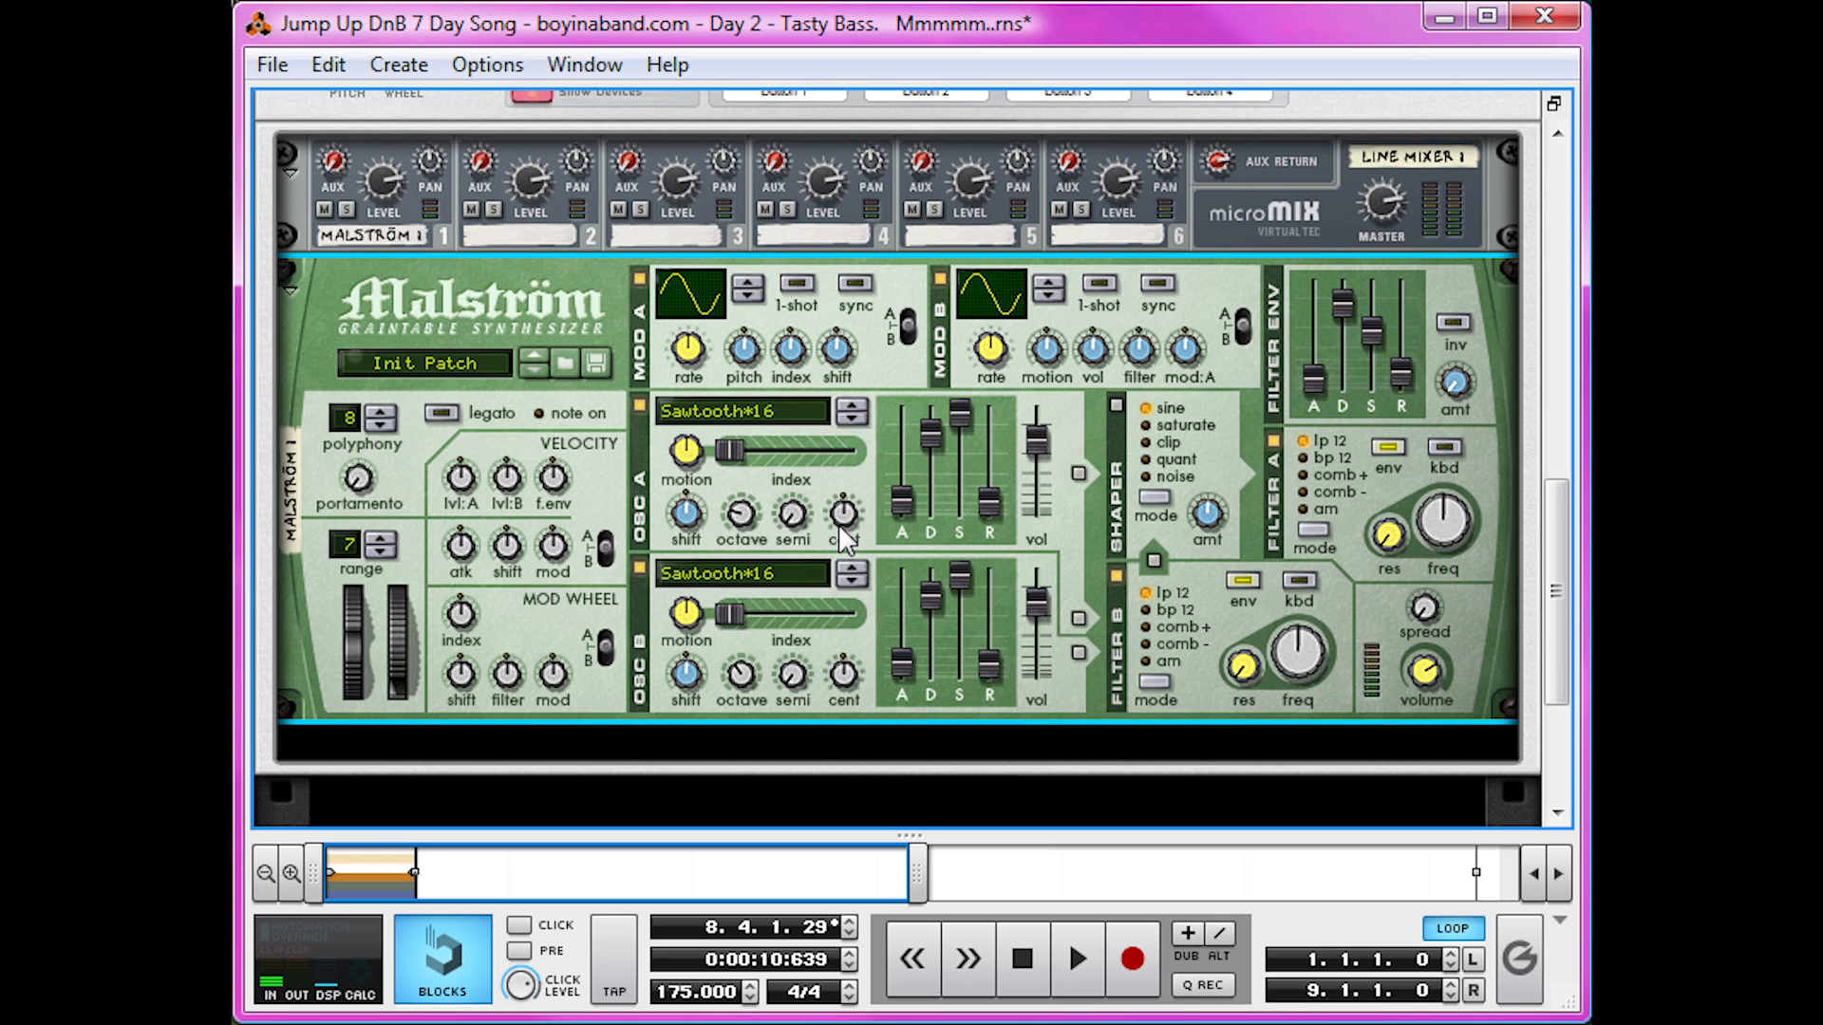
Step: Detune oscillators A and B slightly against each other with their cent settings while the bass part plays, and stop playback
mouse_move(839, 524)
key(space)
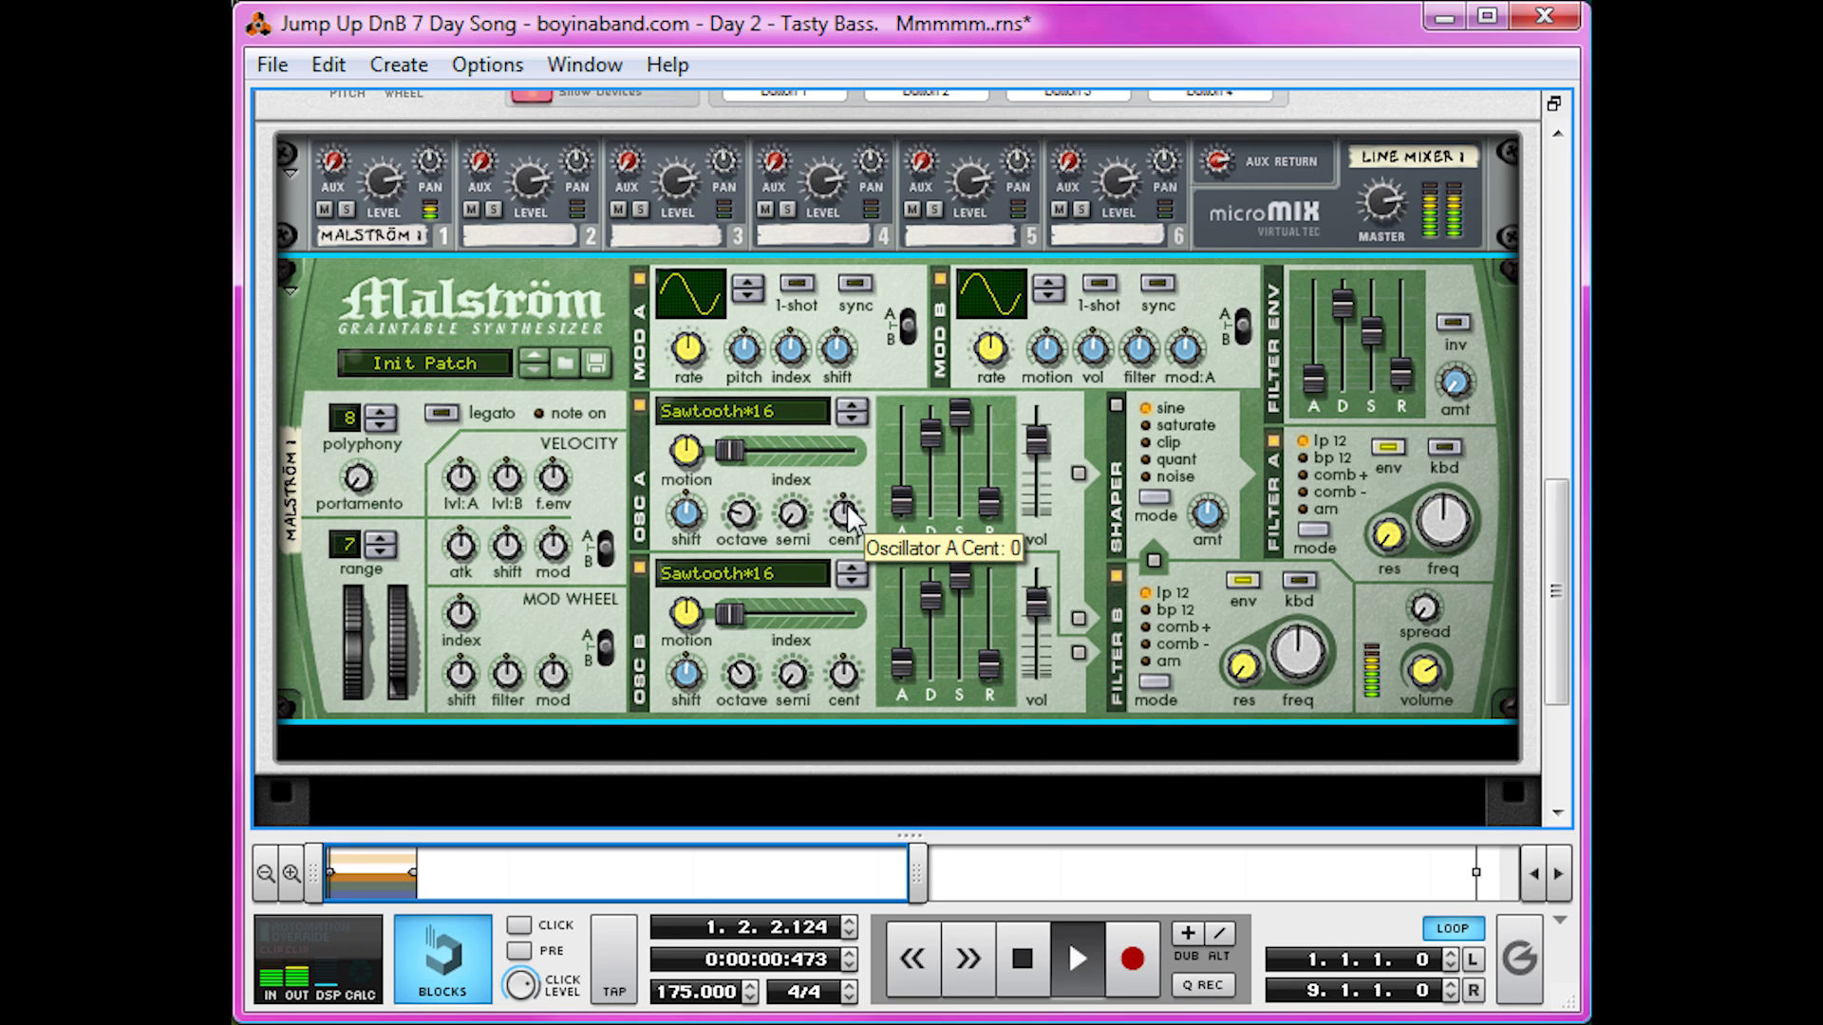
mouse_move(843, 680)
drag(841, 676, 851, 518)
key(space)
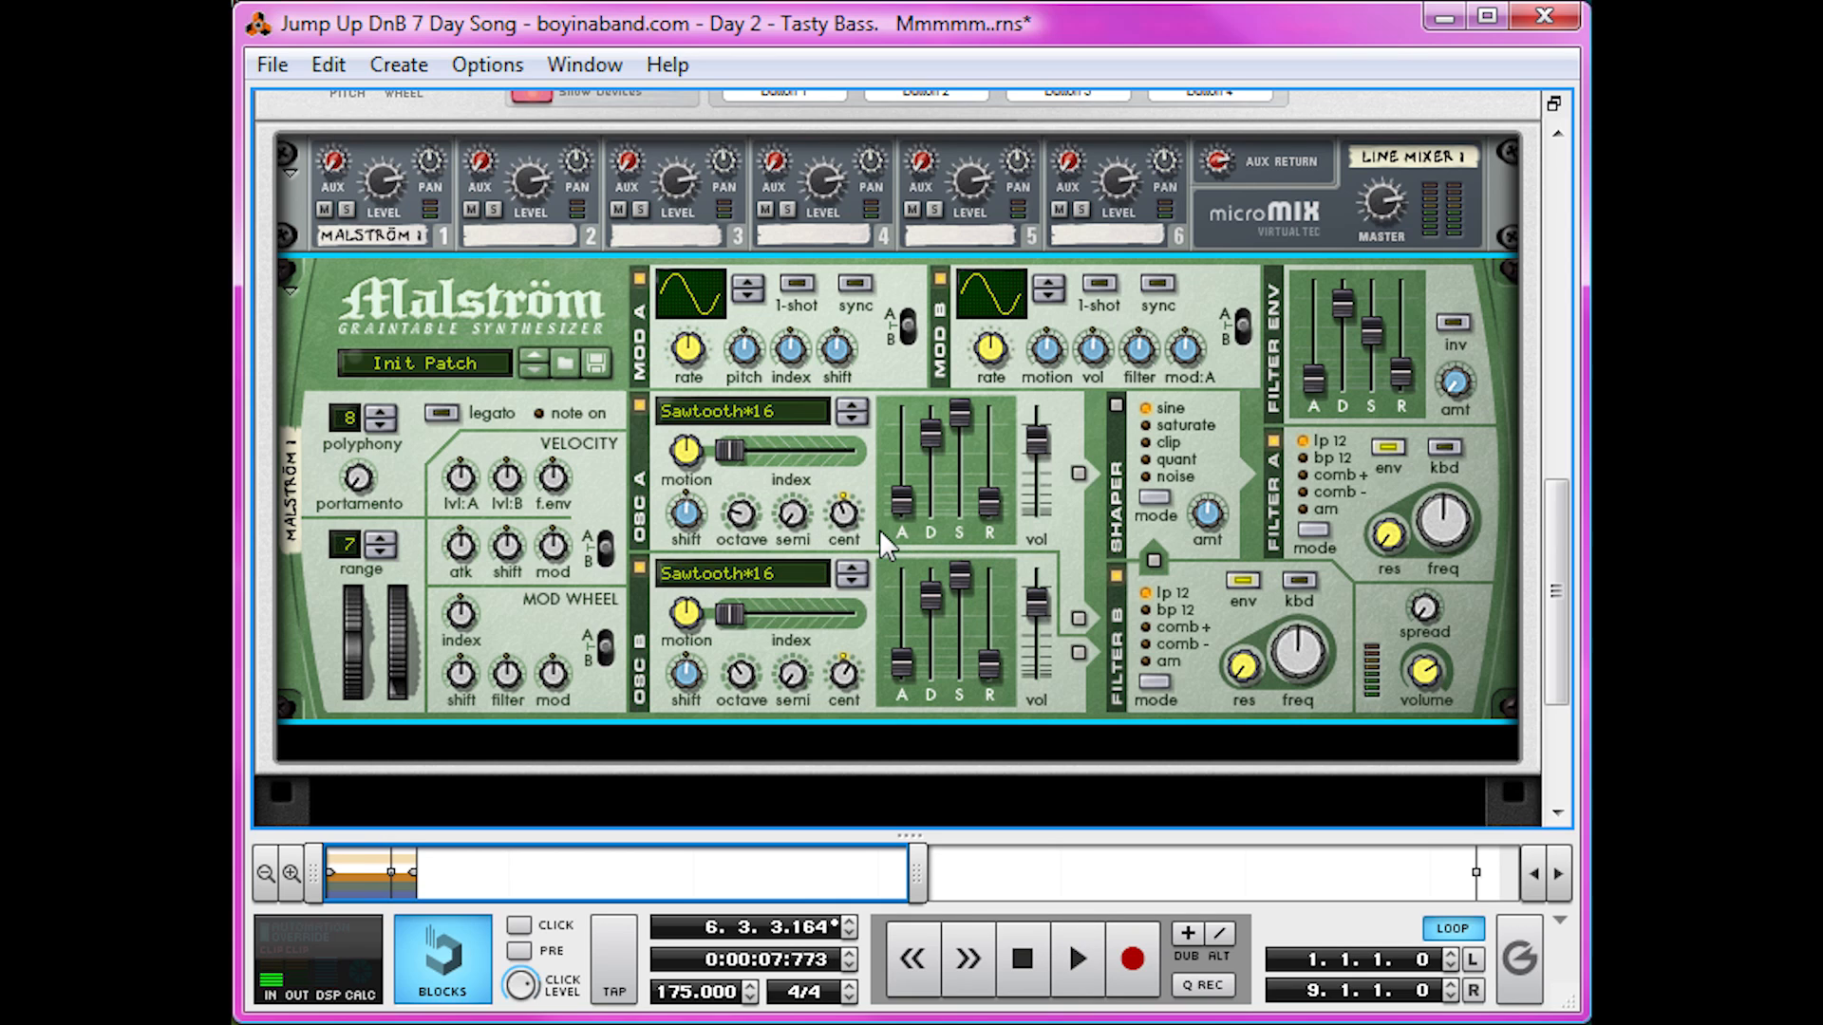
Step: Add a Scream 4 distortion unit after the Malström inside the Tasty Bass Combinator
scroll(1082, 617, down, 2)
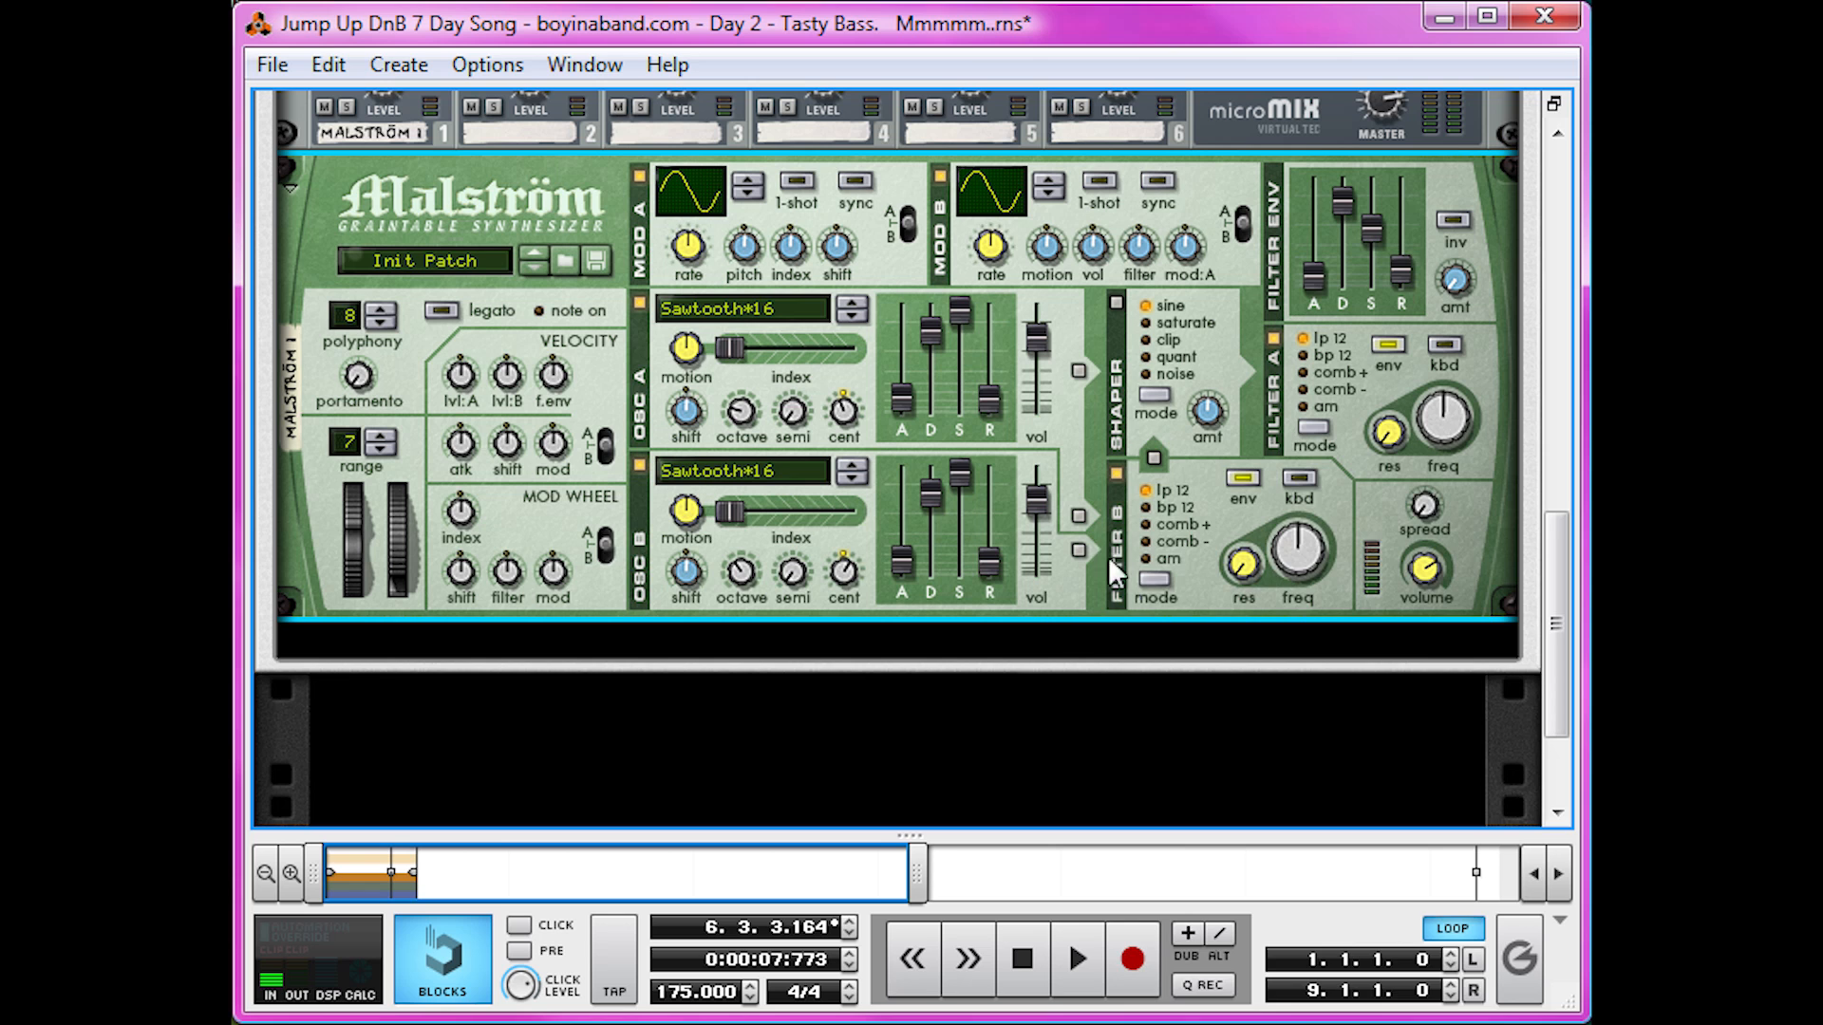
right_click(1096, 448)
mouse_move(1286, 765)
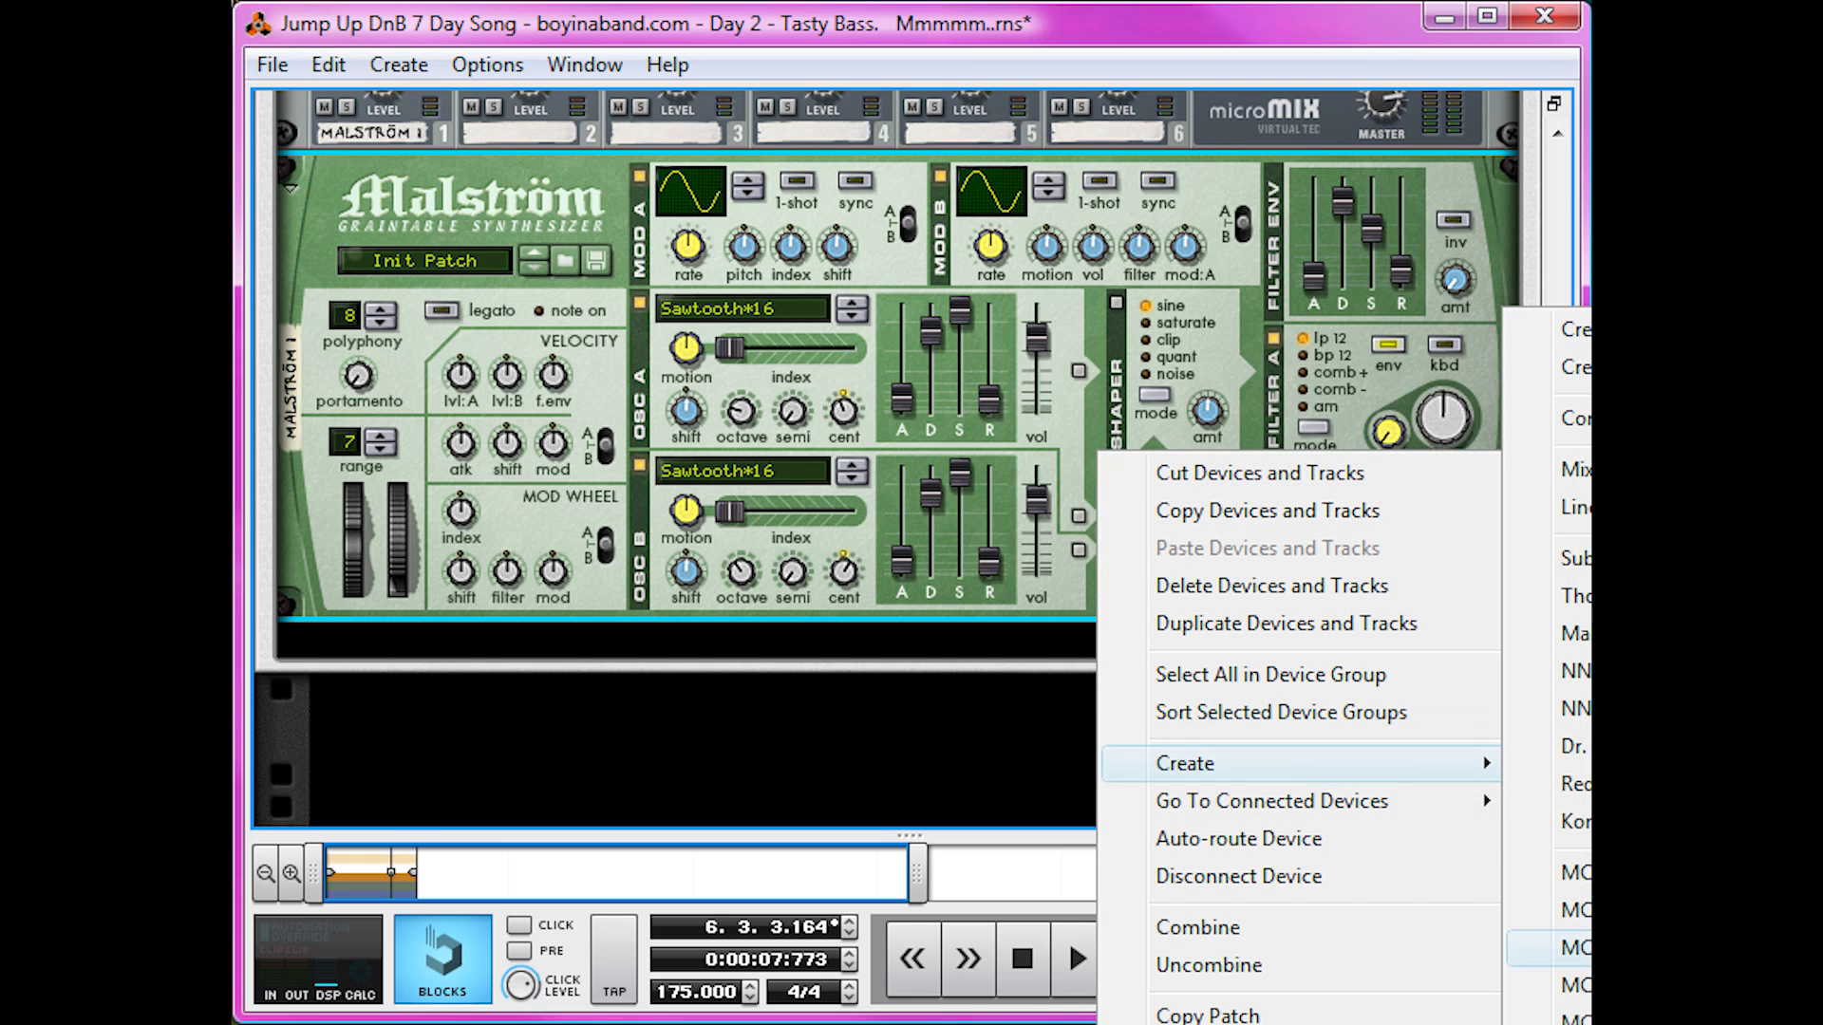
click(1581, 1022)
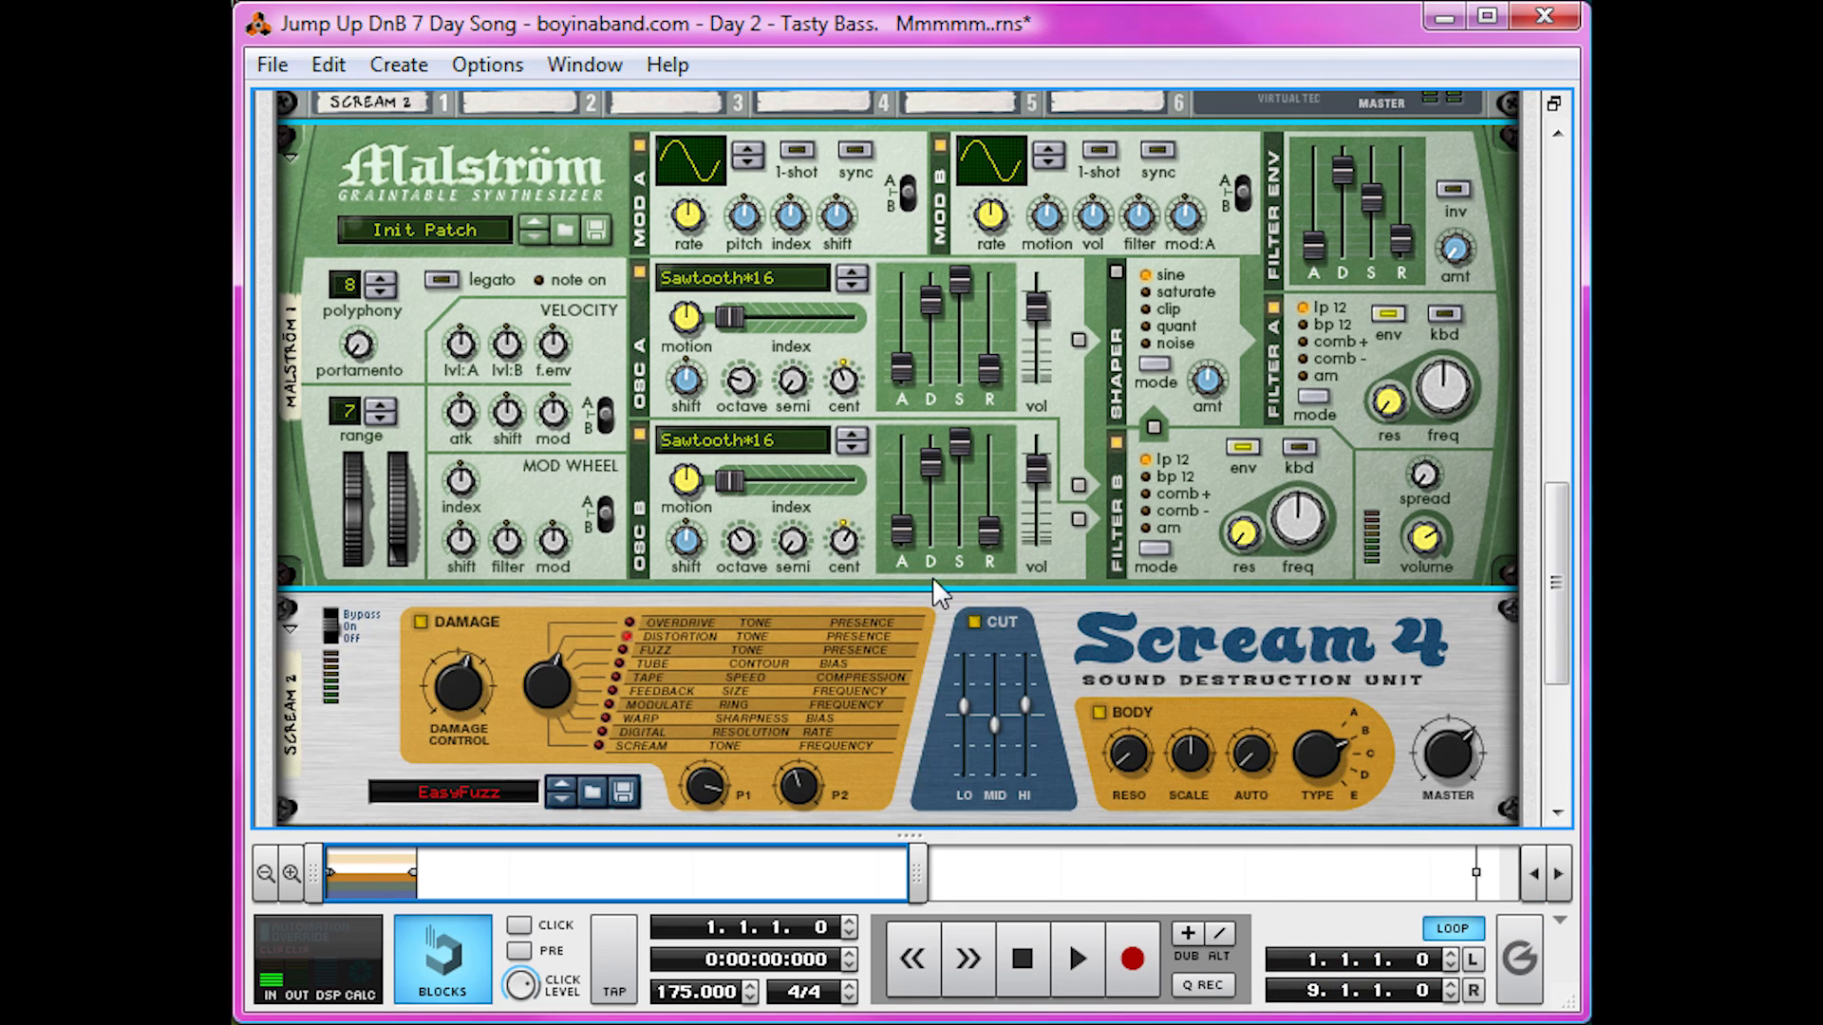
Step: Switch off the Scream 4's Cut and Body sections, lower its damage control and start playback
click(961, 609)
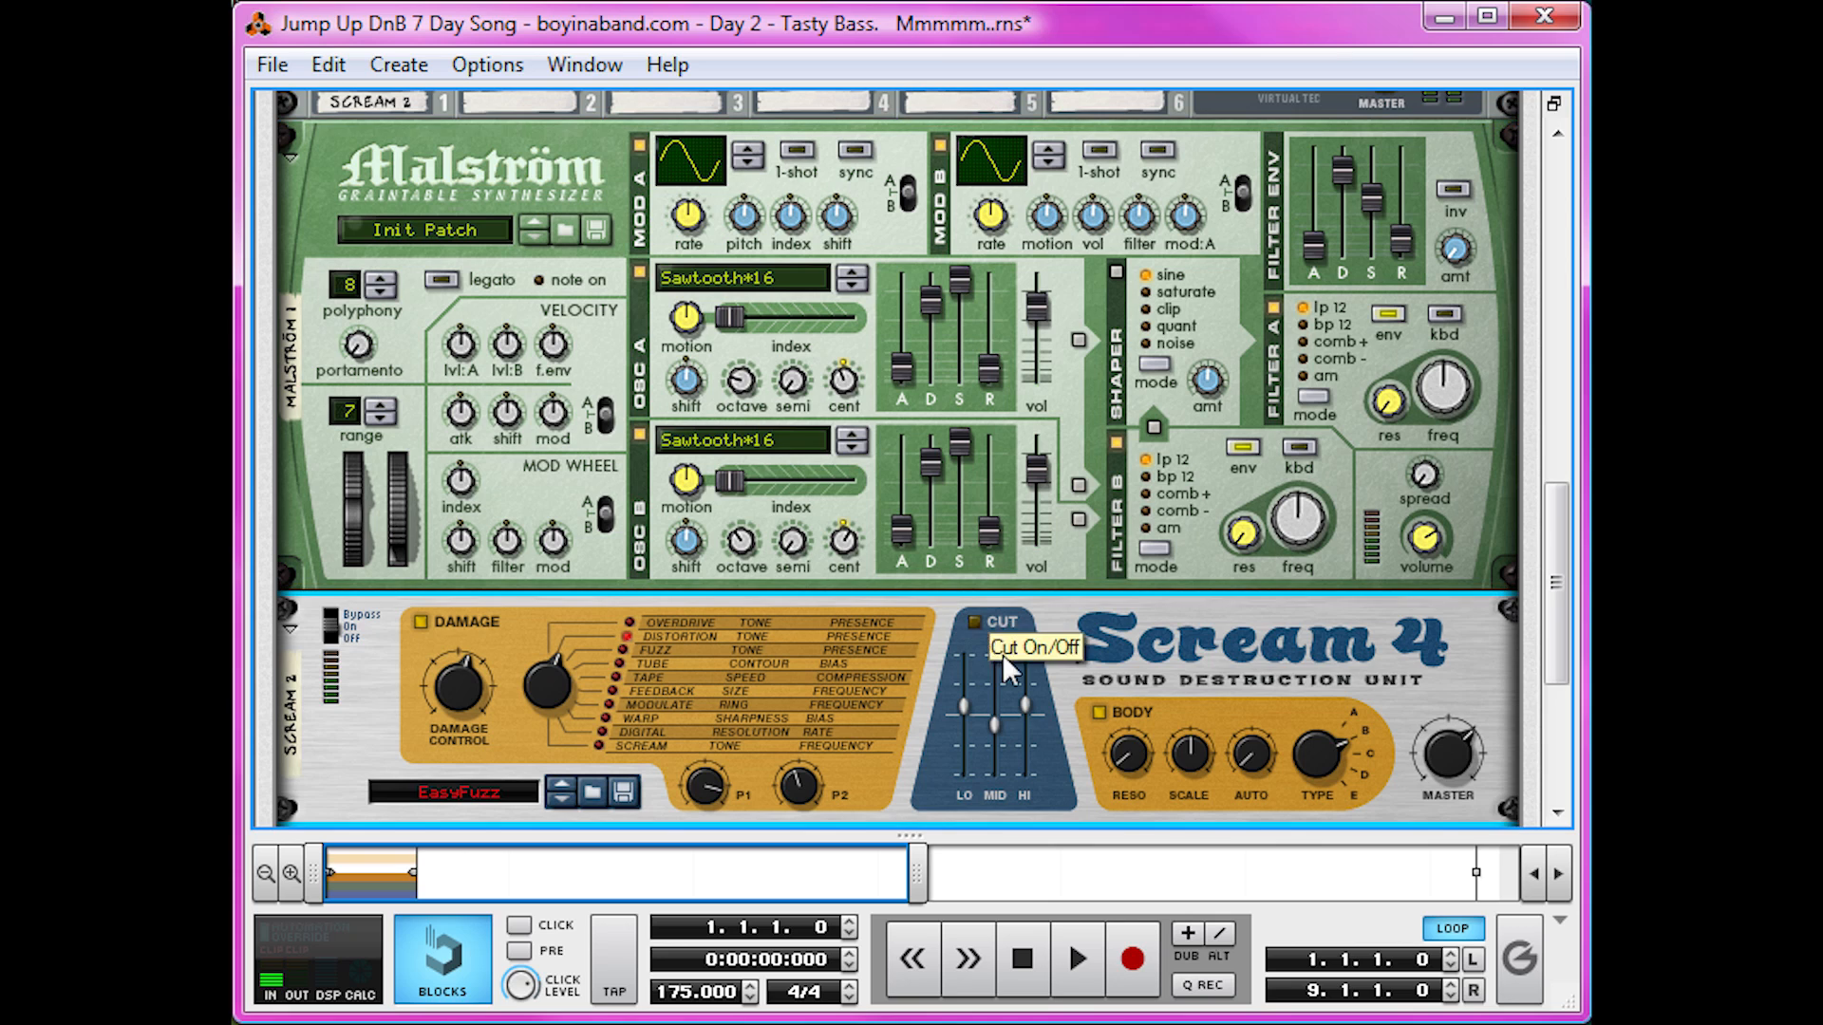
click(1099, 710)
drag(456, 661, 414, 782)
key(space)
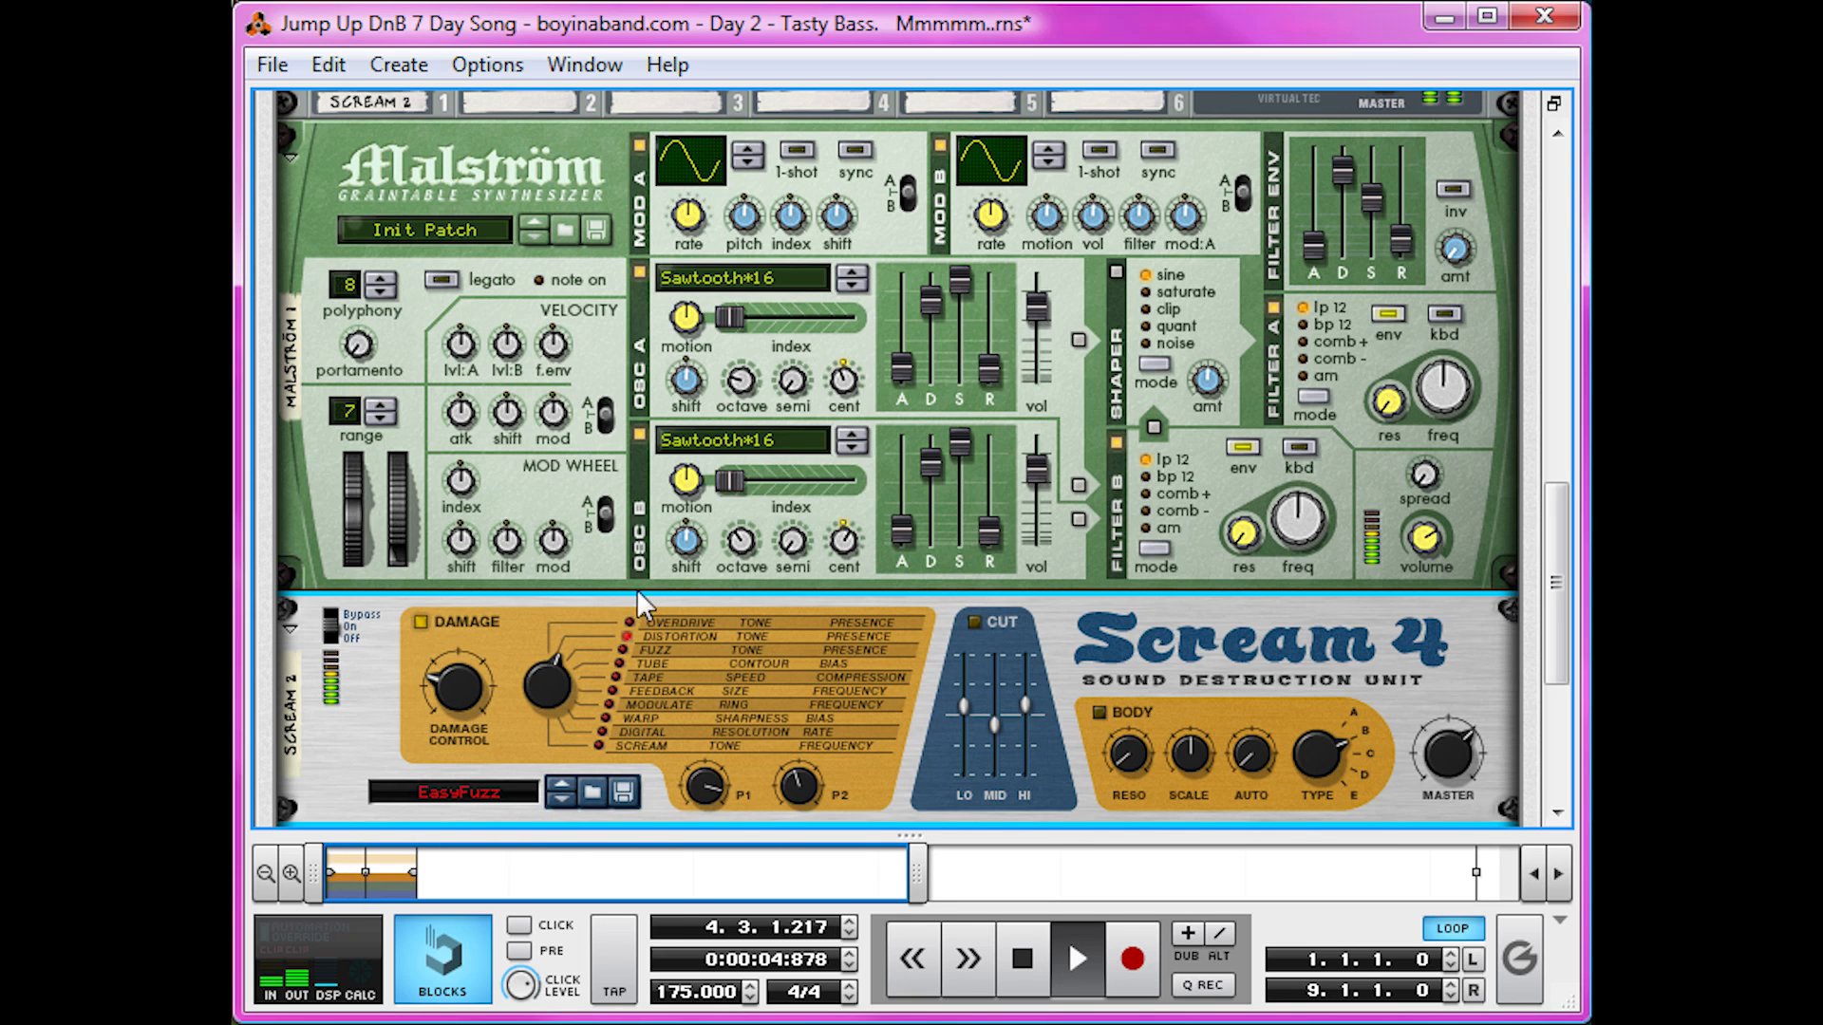
Step: Set the Scream 4 damage type to Tube, turn P1 and P2 fully up, compare with the bypassed sound and stop playback
drag(556, 692, 556, 670)
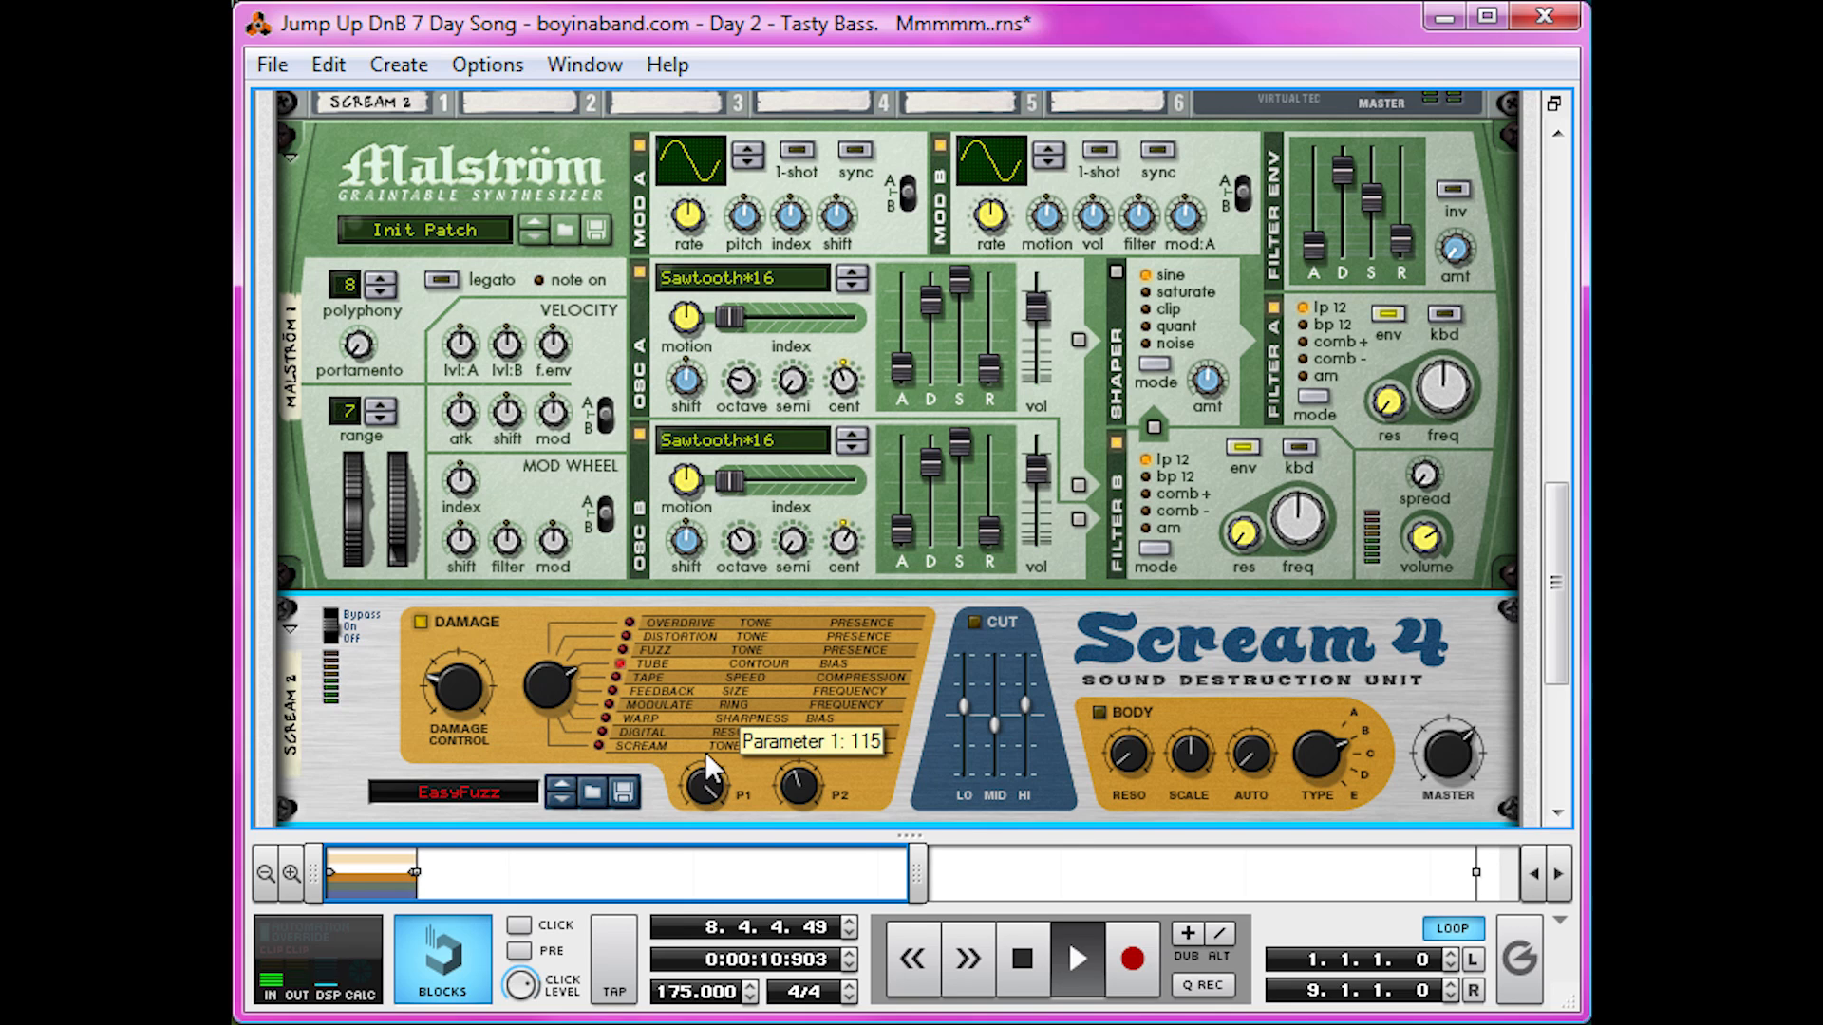
drag(807, 790, 811, 703)
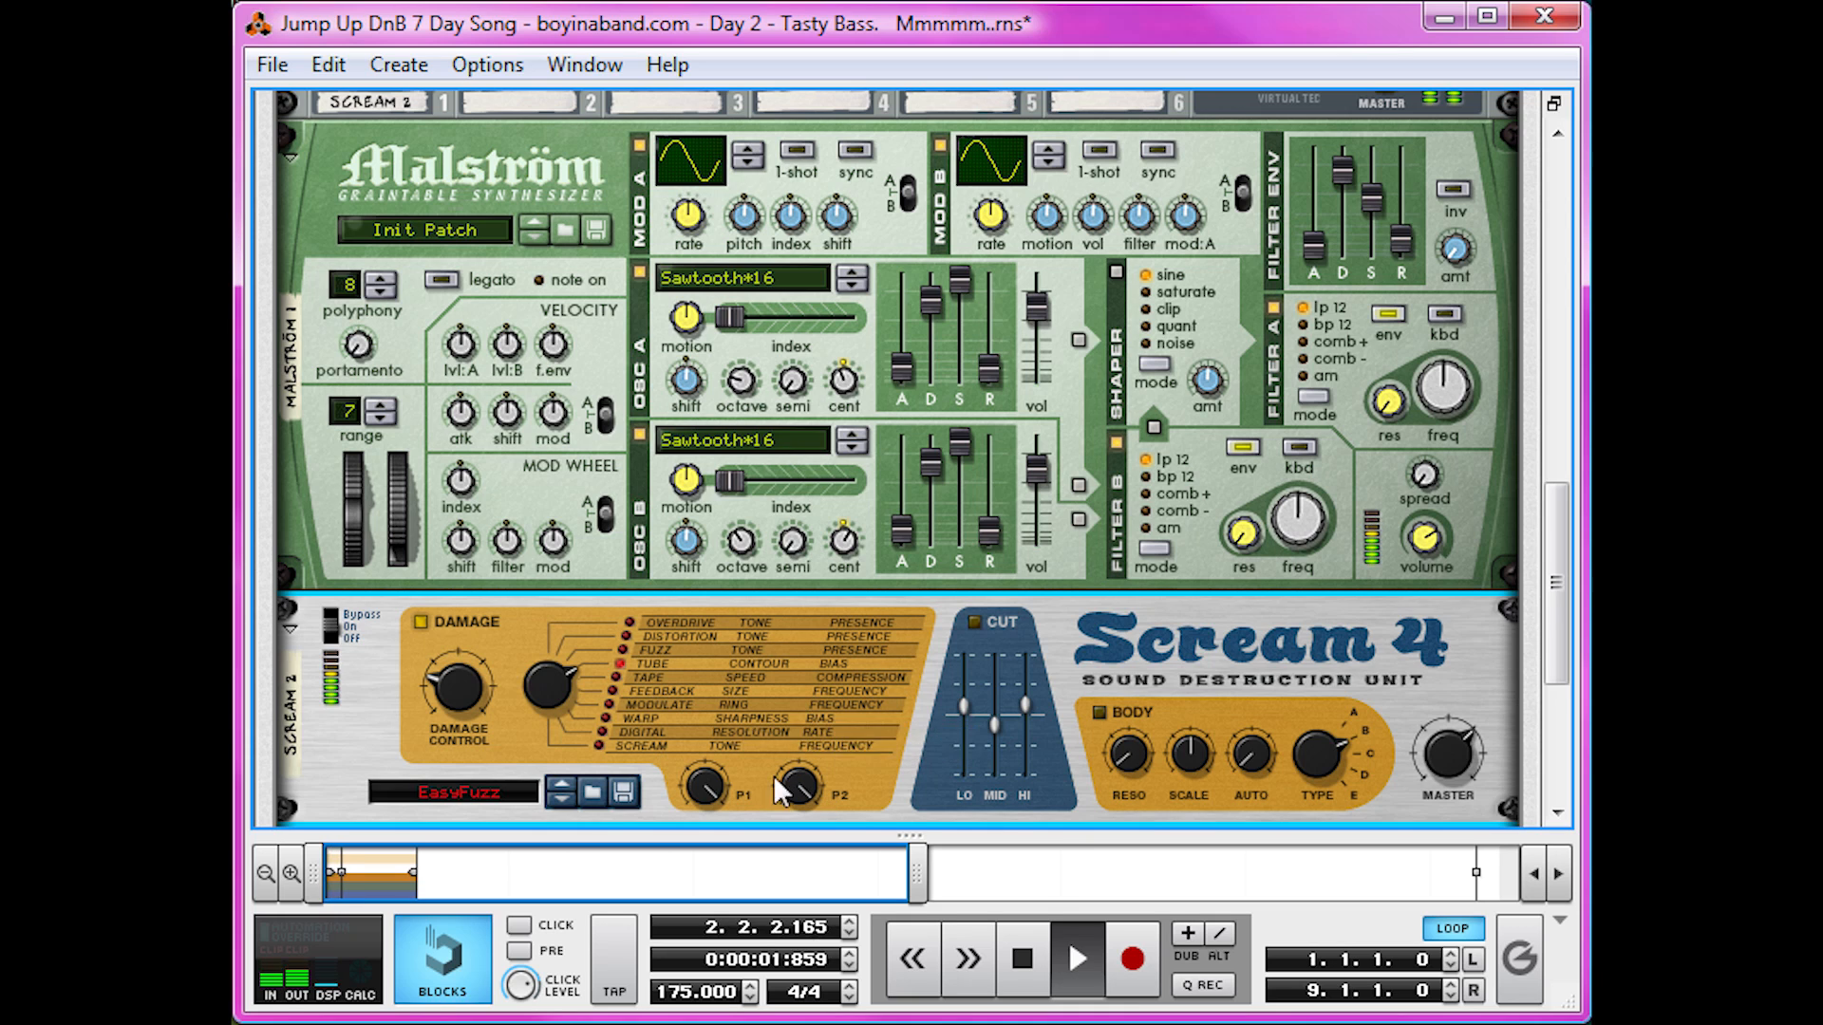
mouse_move(327, 621)
mouse_down()
mouse_move(327, 606)
mouse_move(330, 624)
mouse_up()
key(space)
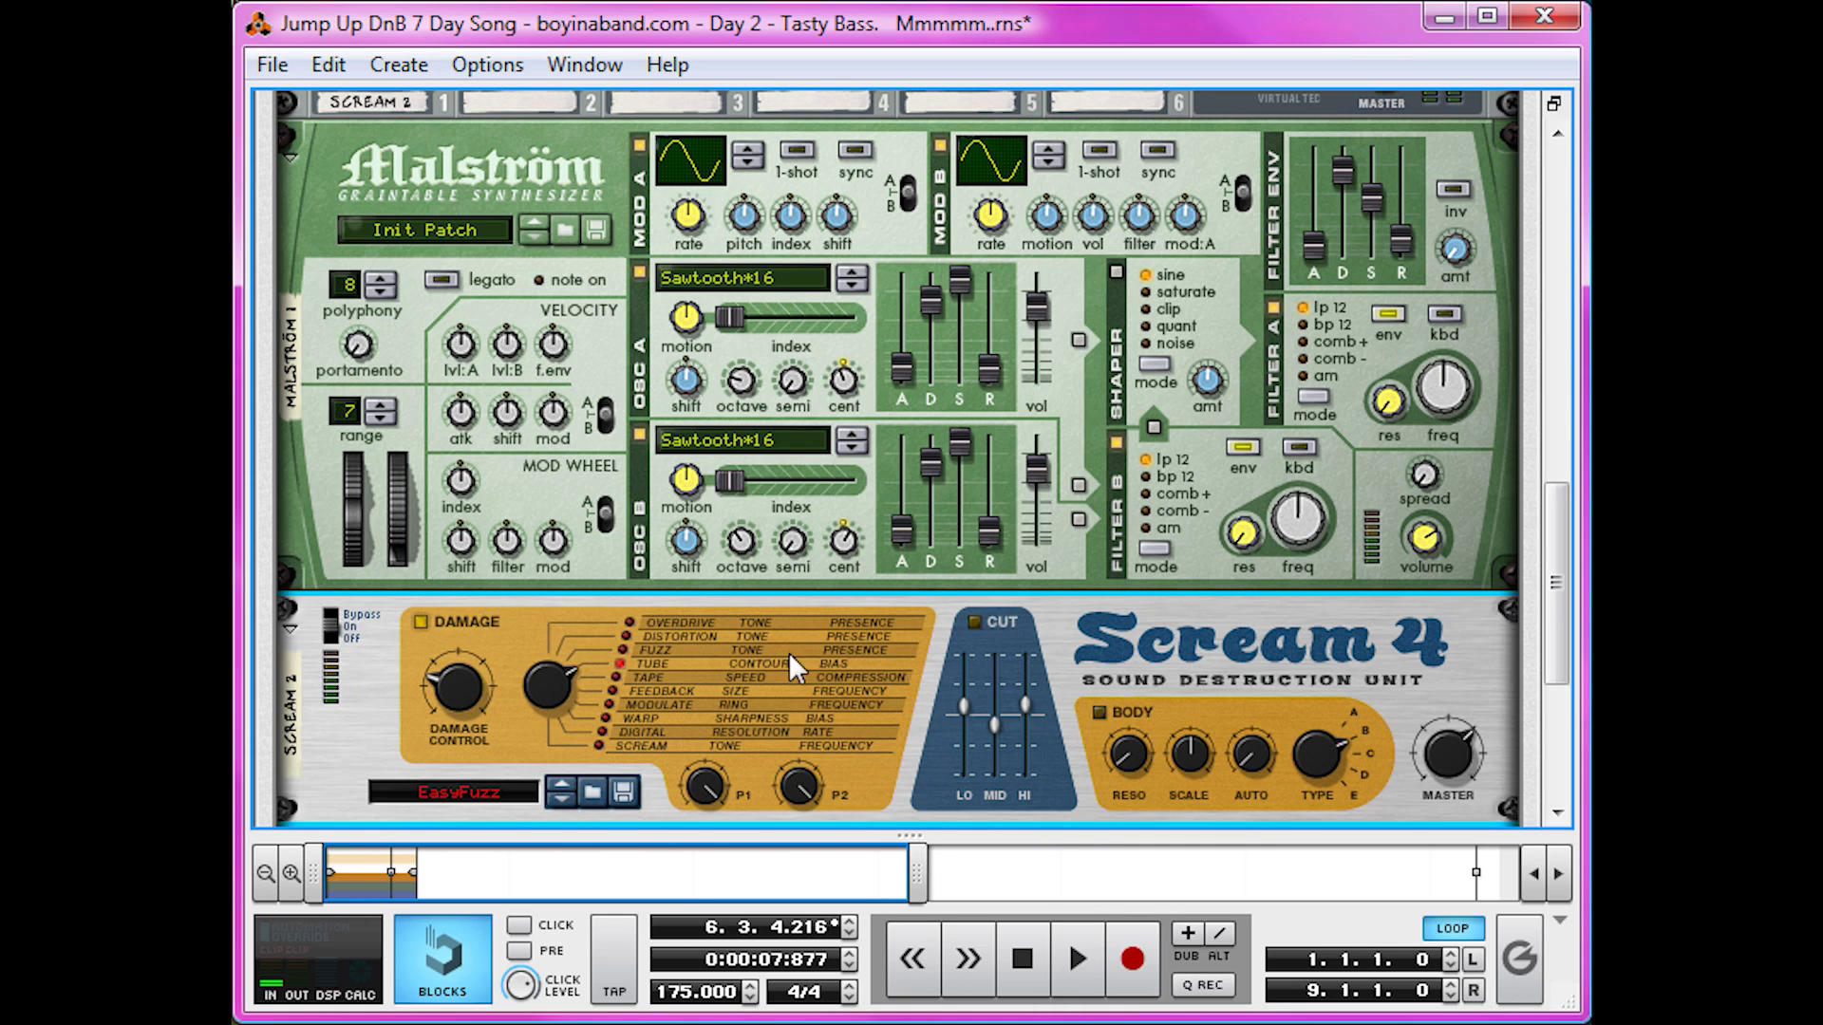
Step: Add an MClass Equalizer after the Scream 4 inside the Tasty Bass Combinator
scroll(811, 636, down, 2)
right_click(1324, 436)
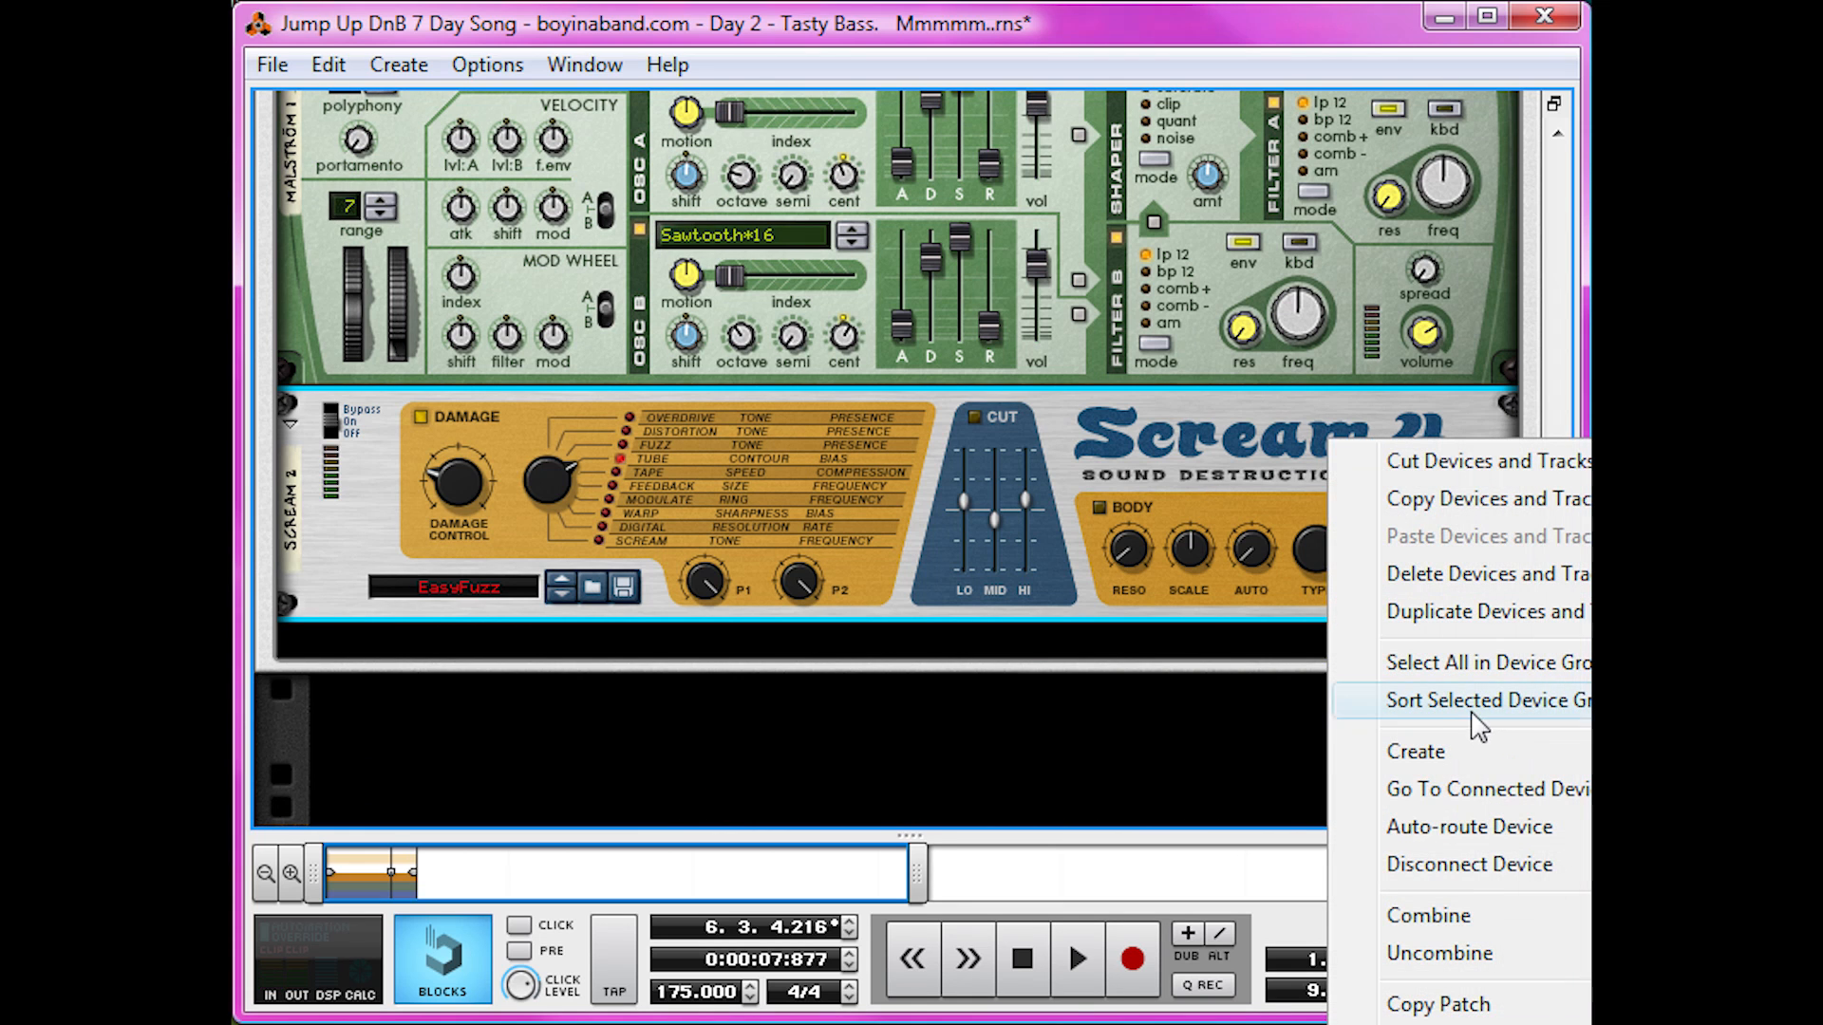
click(1756, 807)
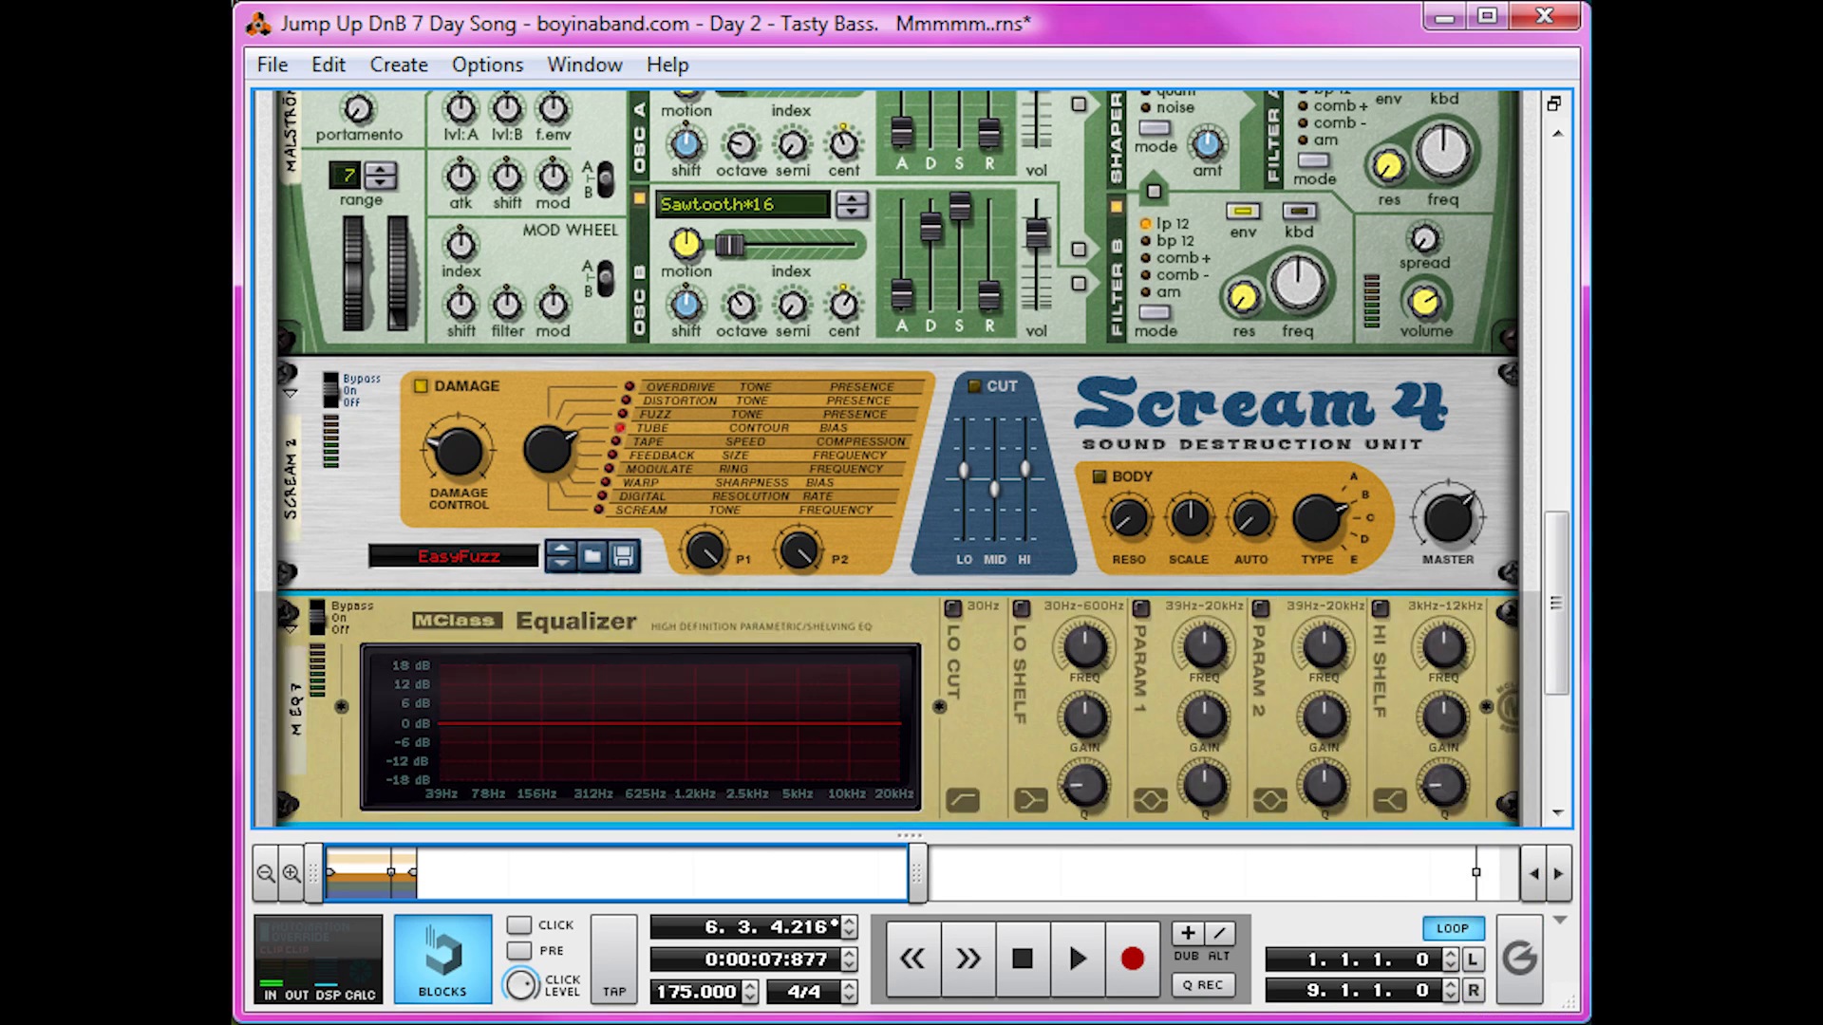
Step: Add an MClass Compressor after the MClass Equalizer inside the Tasty Bass Combinator
scroll(1159, 737, down, 2)
right_click(987, 543)
mouse_move(1225, 852)
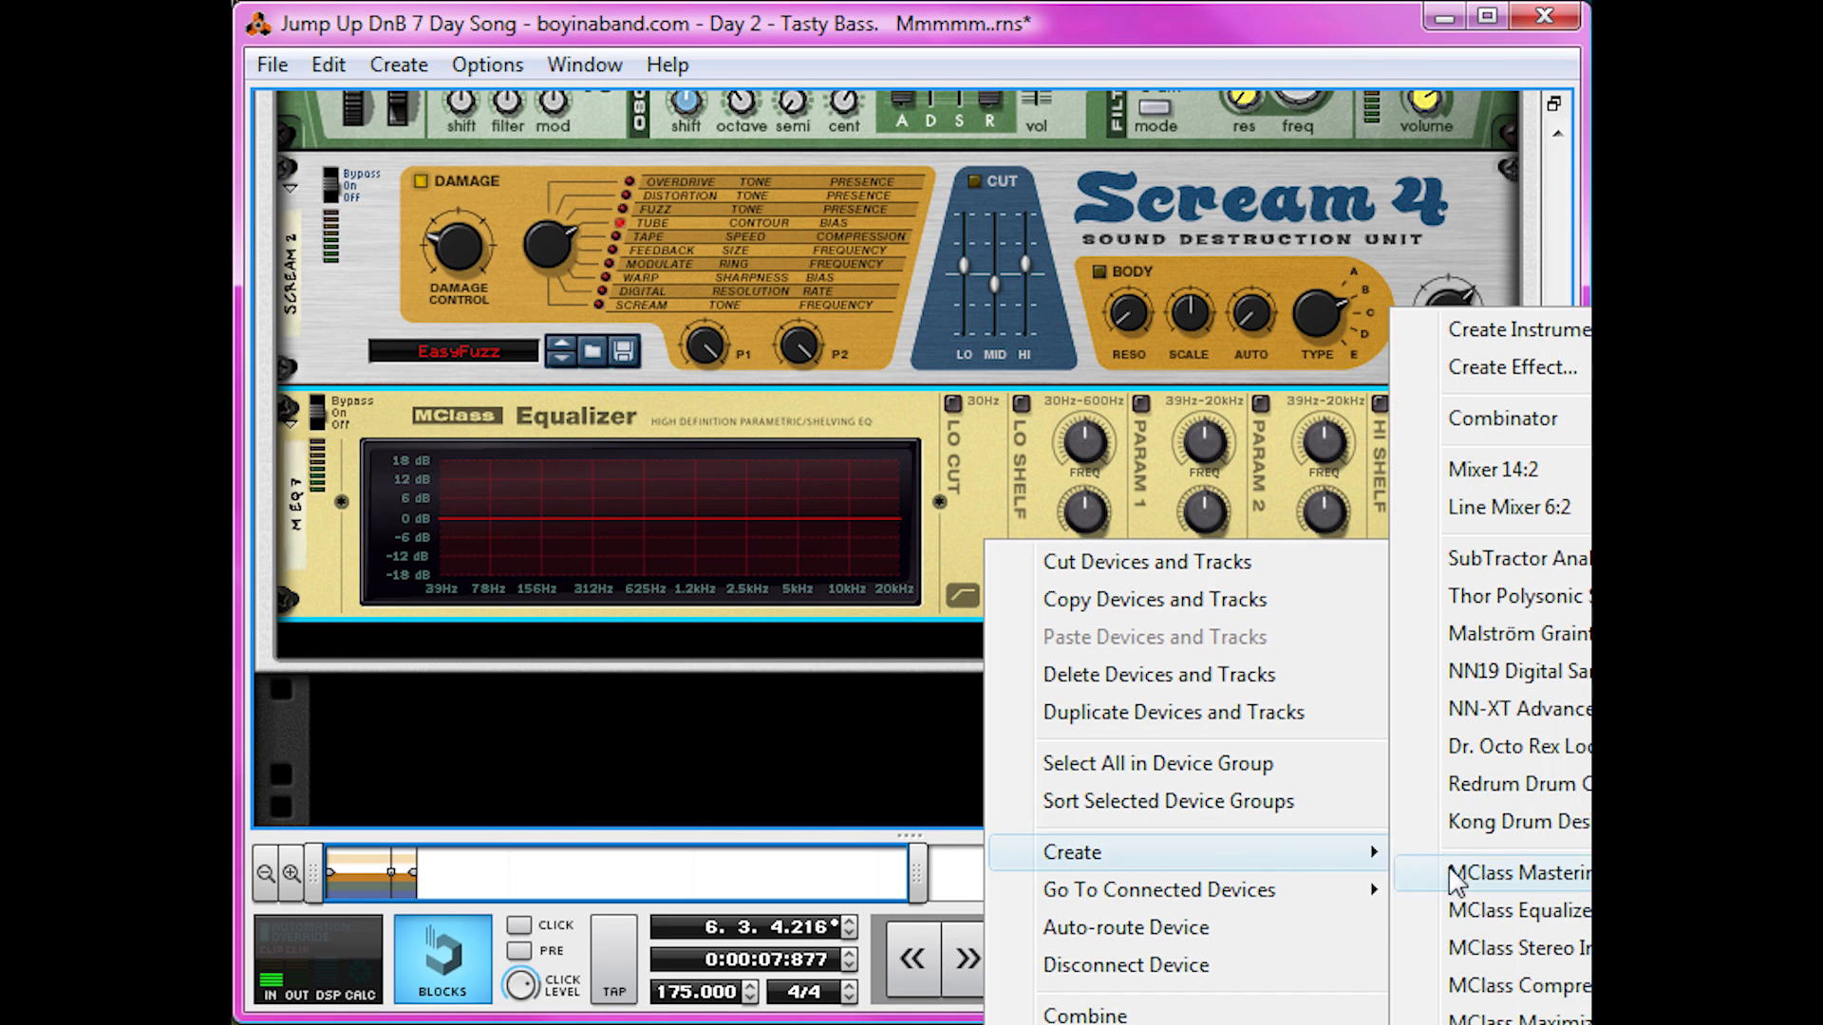
click(1519, 988)
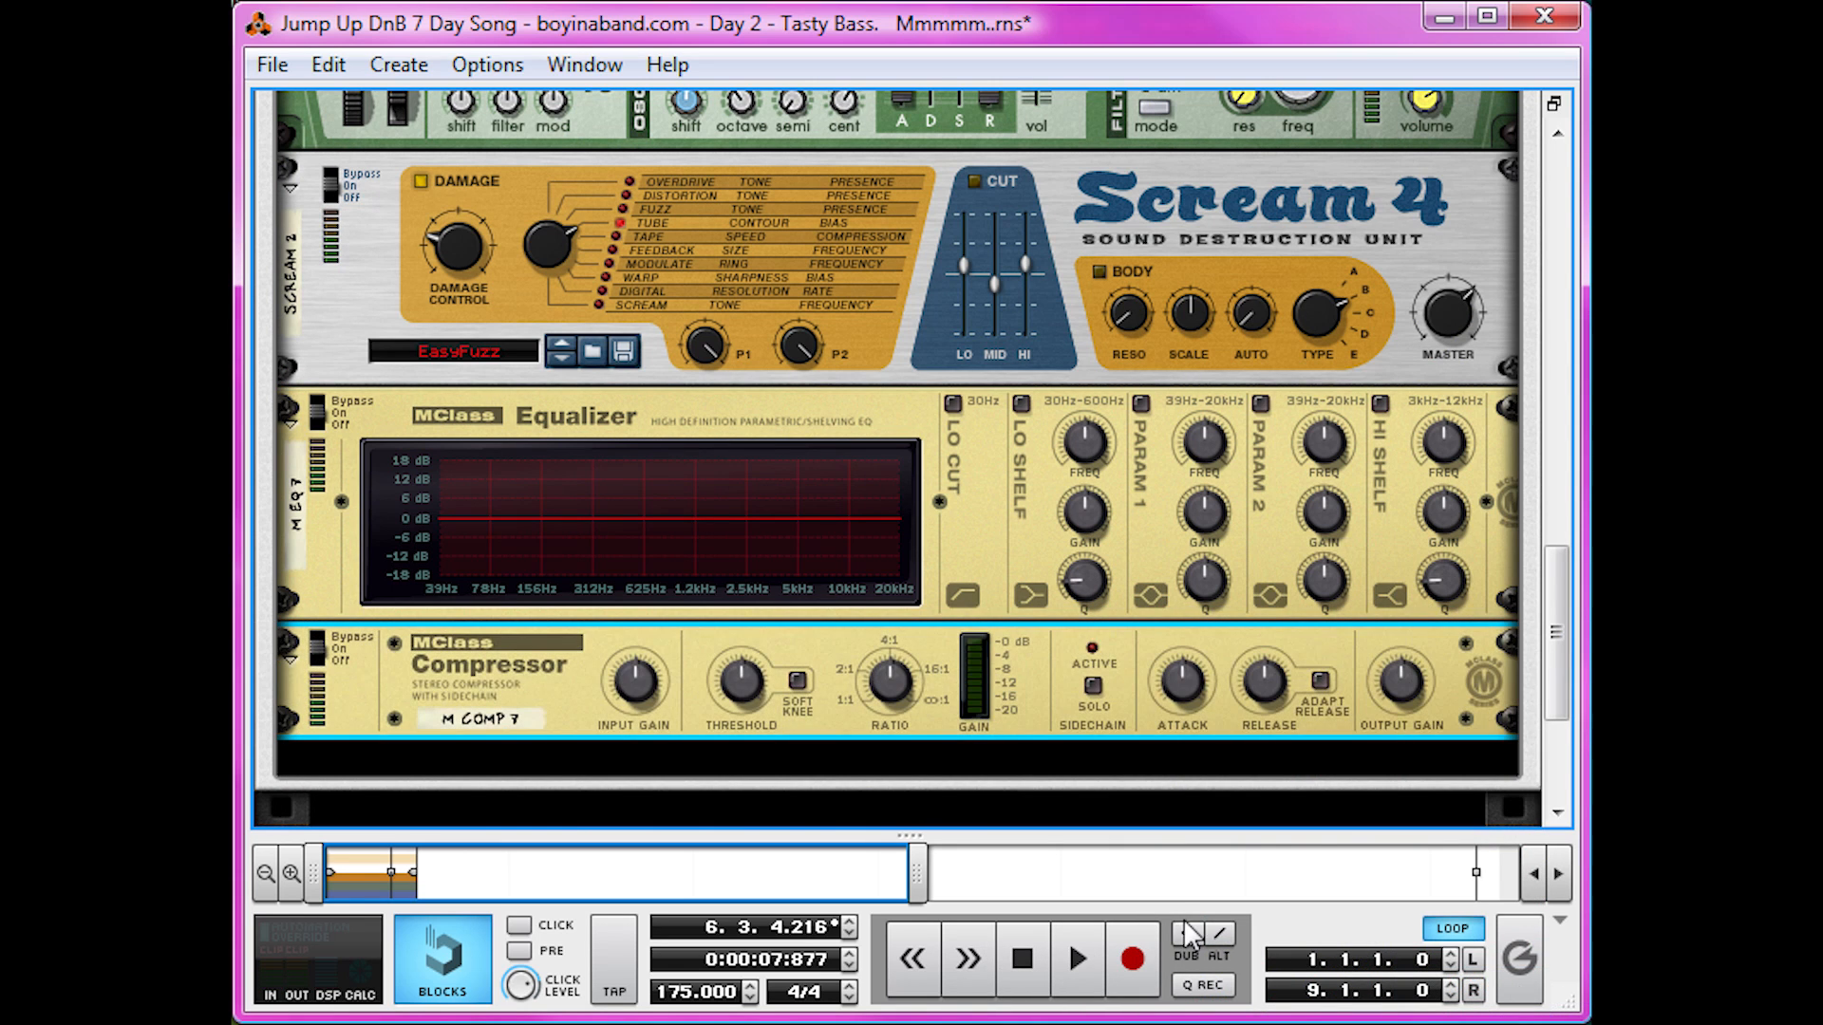
Step: Enable the equalizer's Lo Cut and Param 1 bands, fully cut the Param 1 gain and lower its frequency to about 300 Hz
click(952, 402)
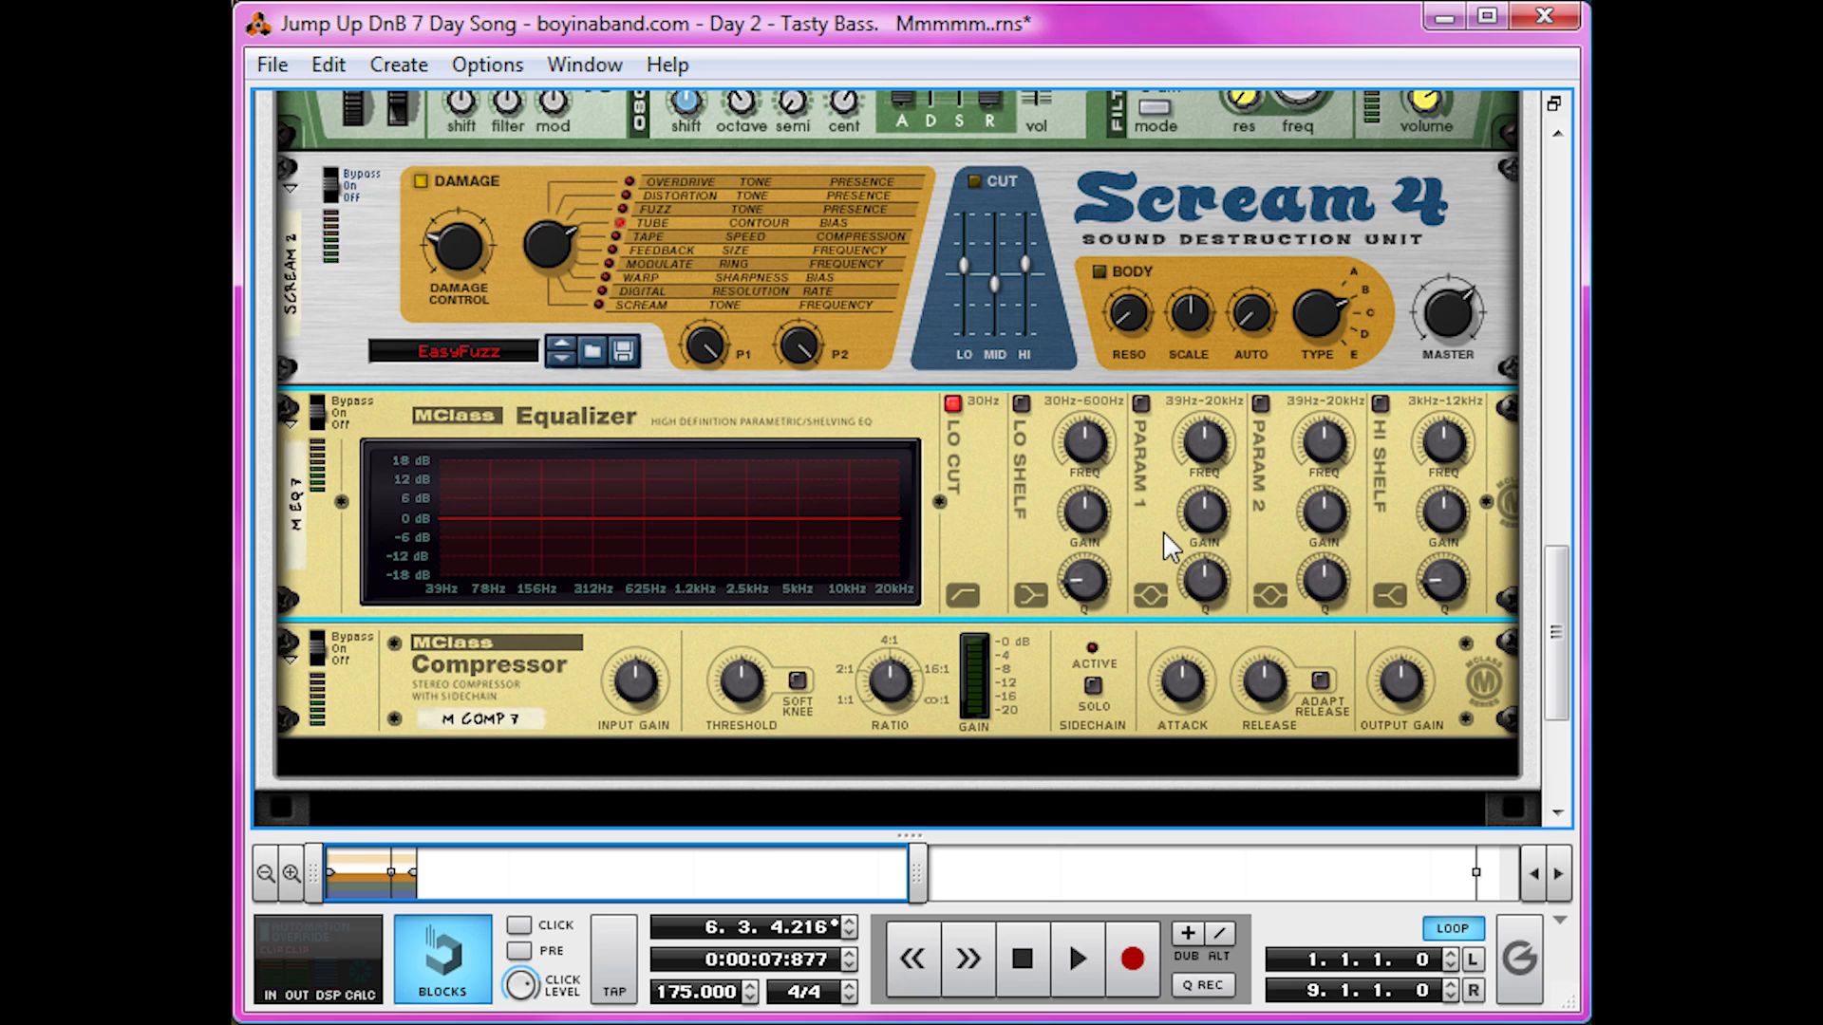
click(1141, 403)
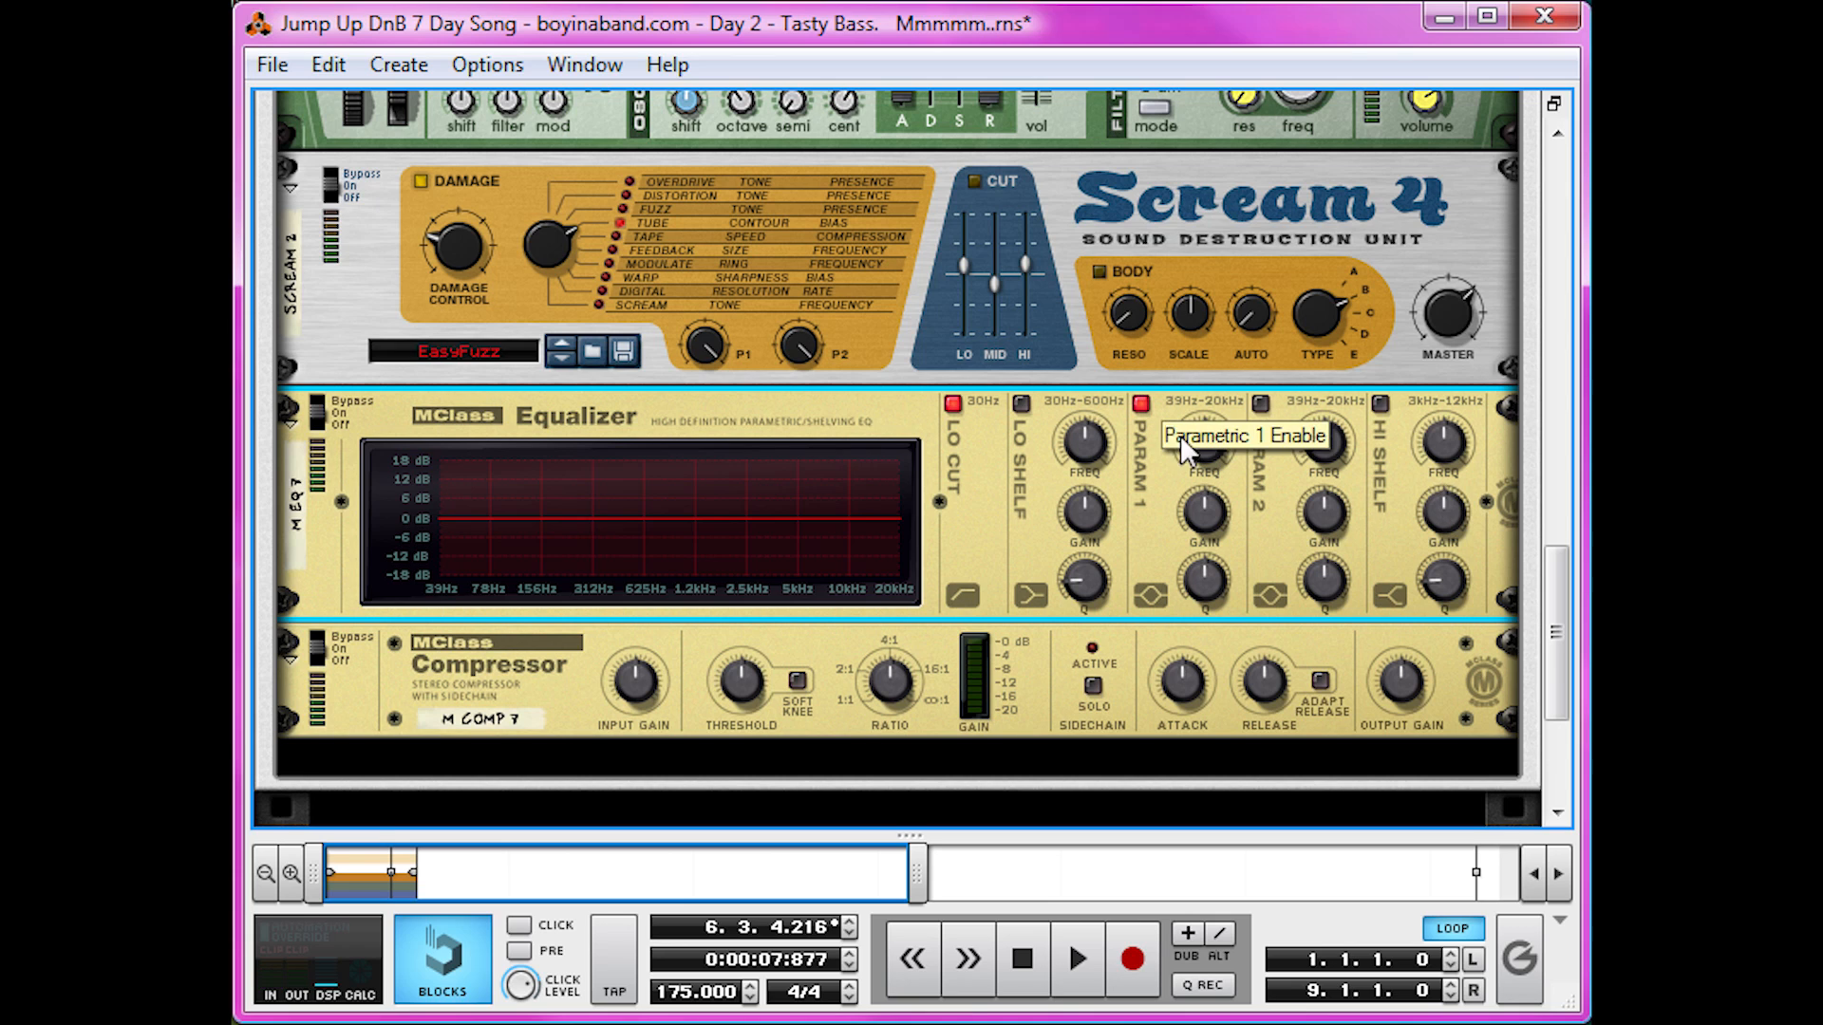
drag(1206, 503, 1165, 641)
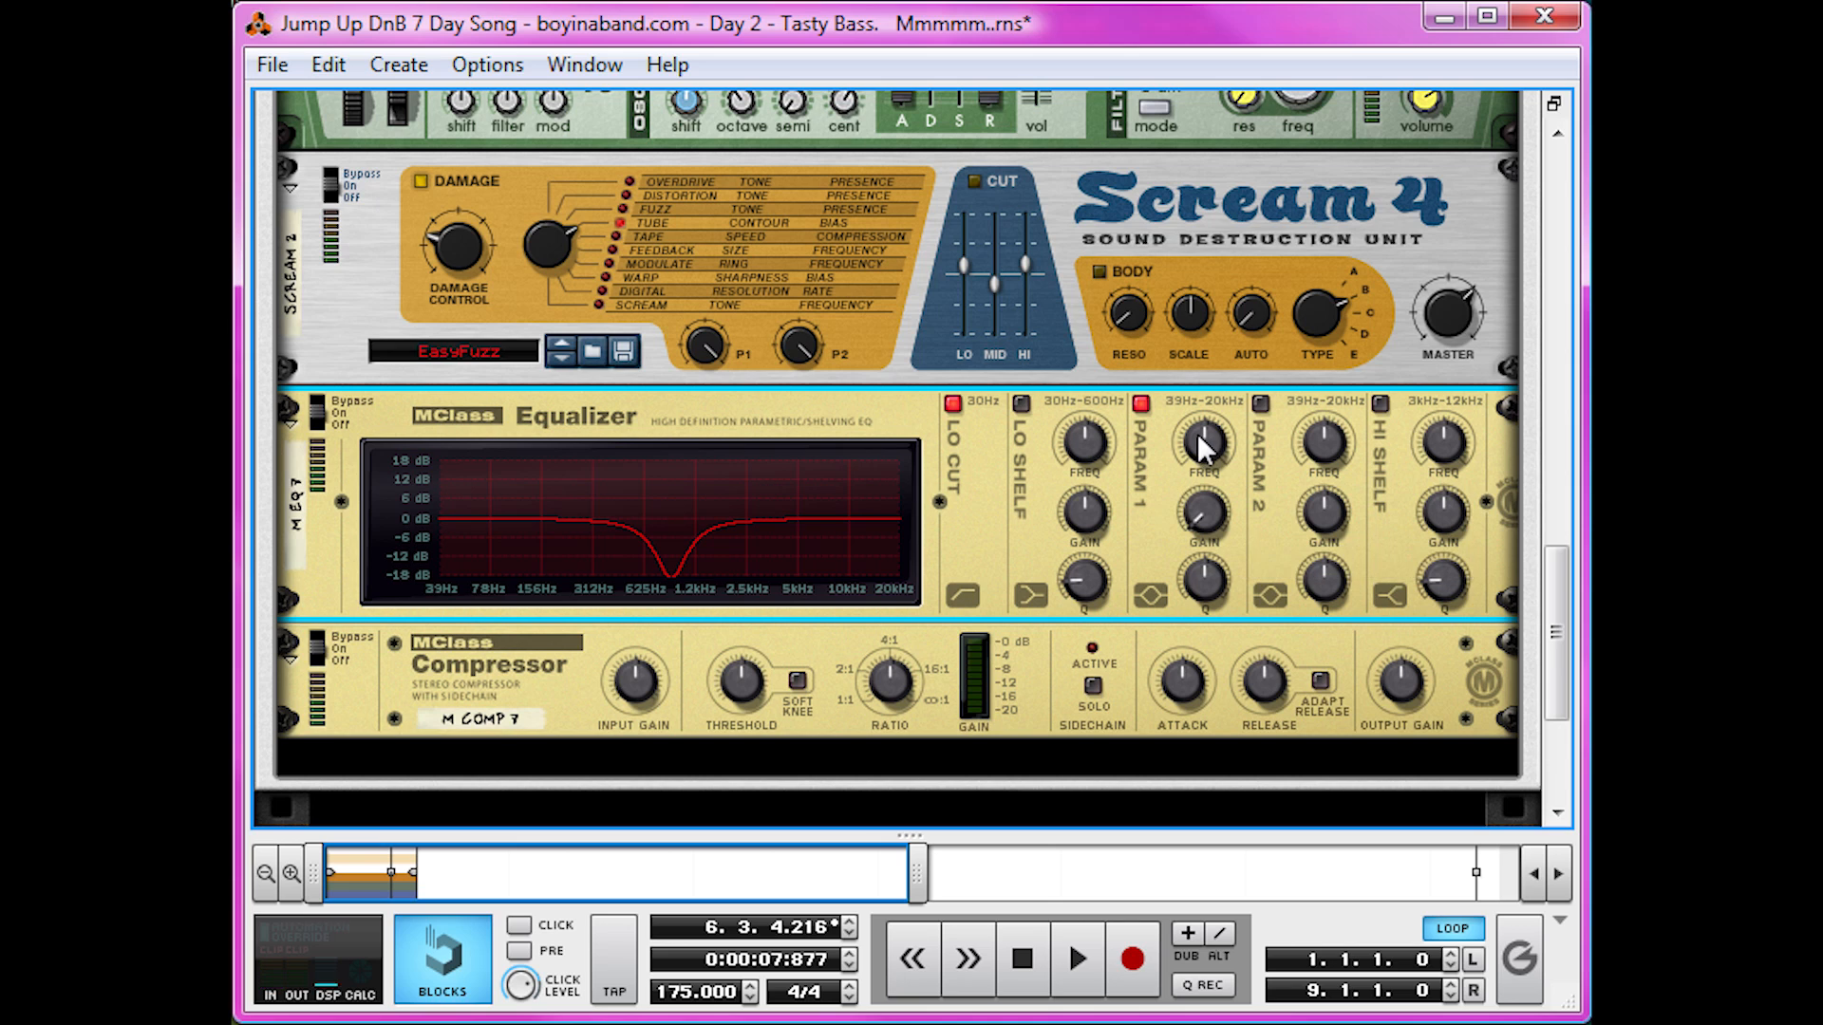
mouse_move(1198, 435)
drag(1198, 435, 1211, 357)
Step: Compare the bass with and without the equalizer's Param 1 cut during playback, leaving the band enabled
click(1144, 407)
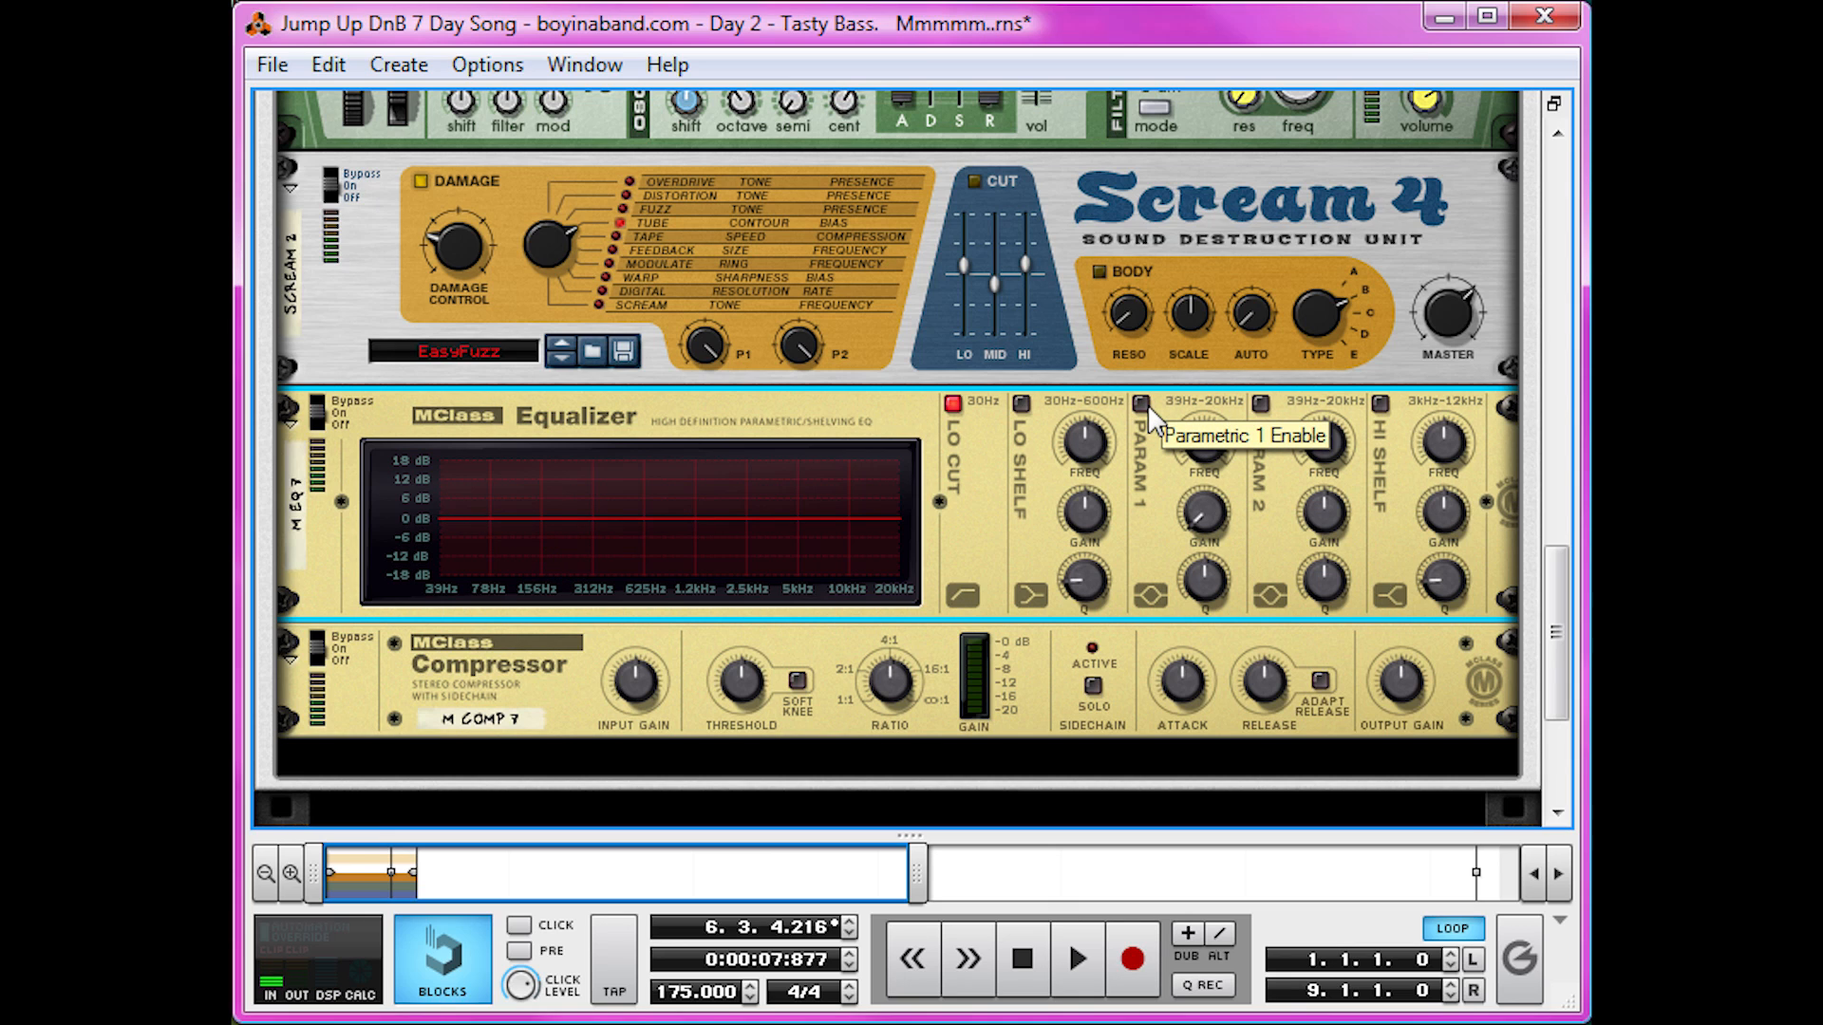
key(space)
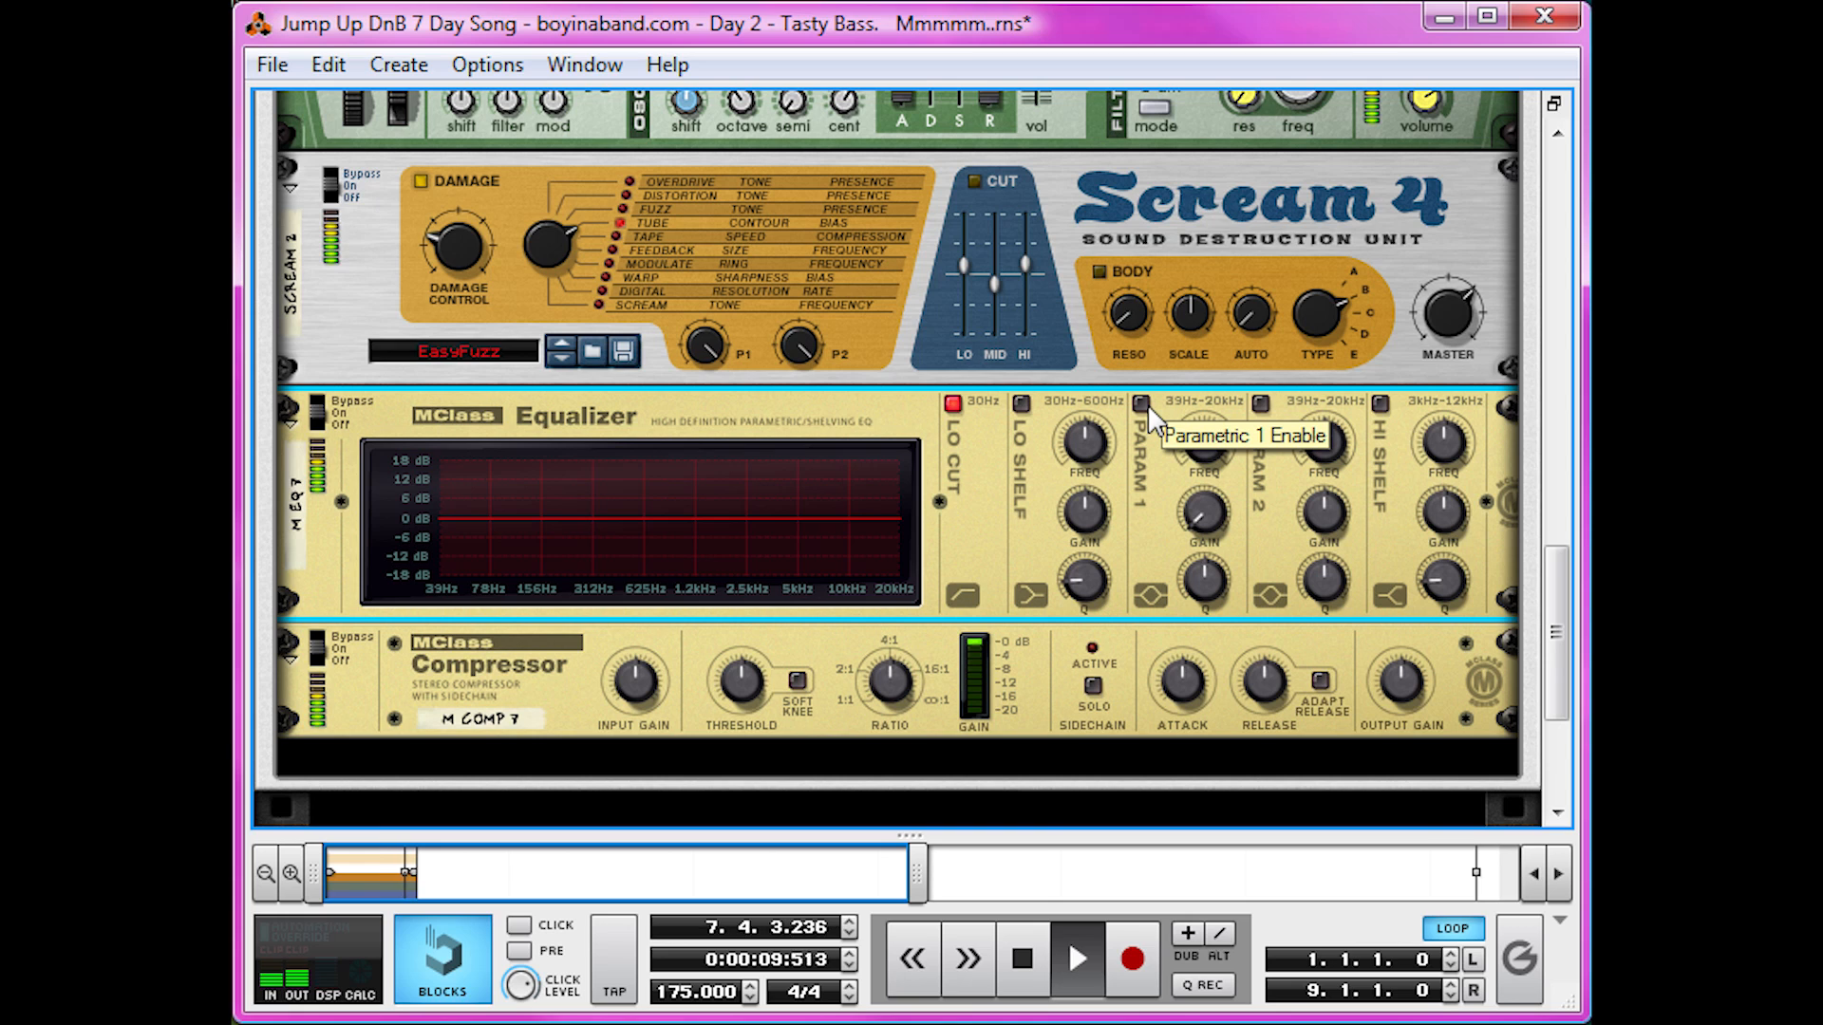
click(1144, 406)
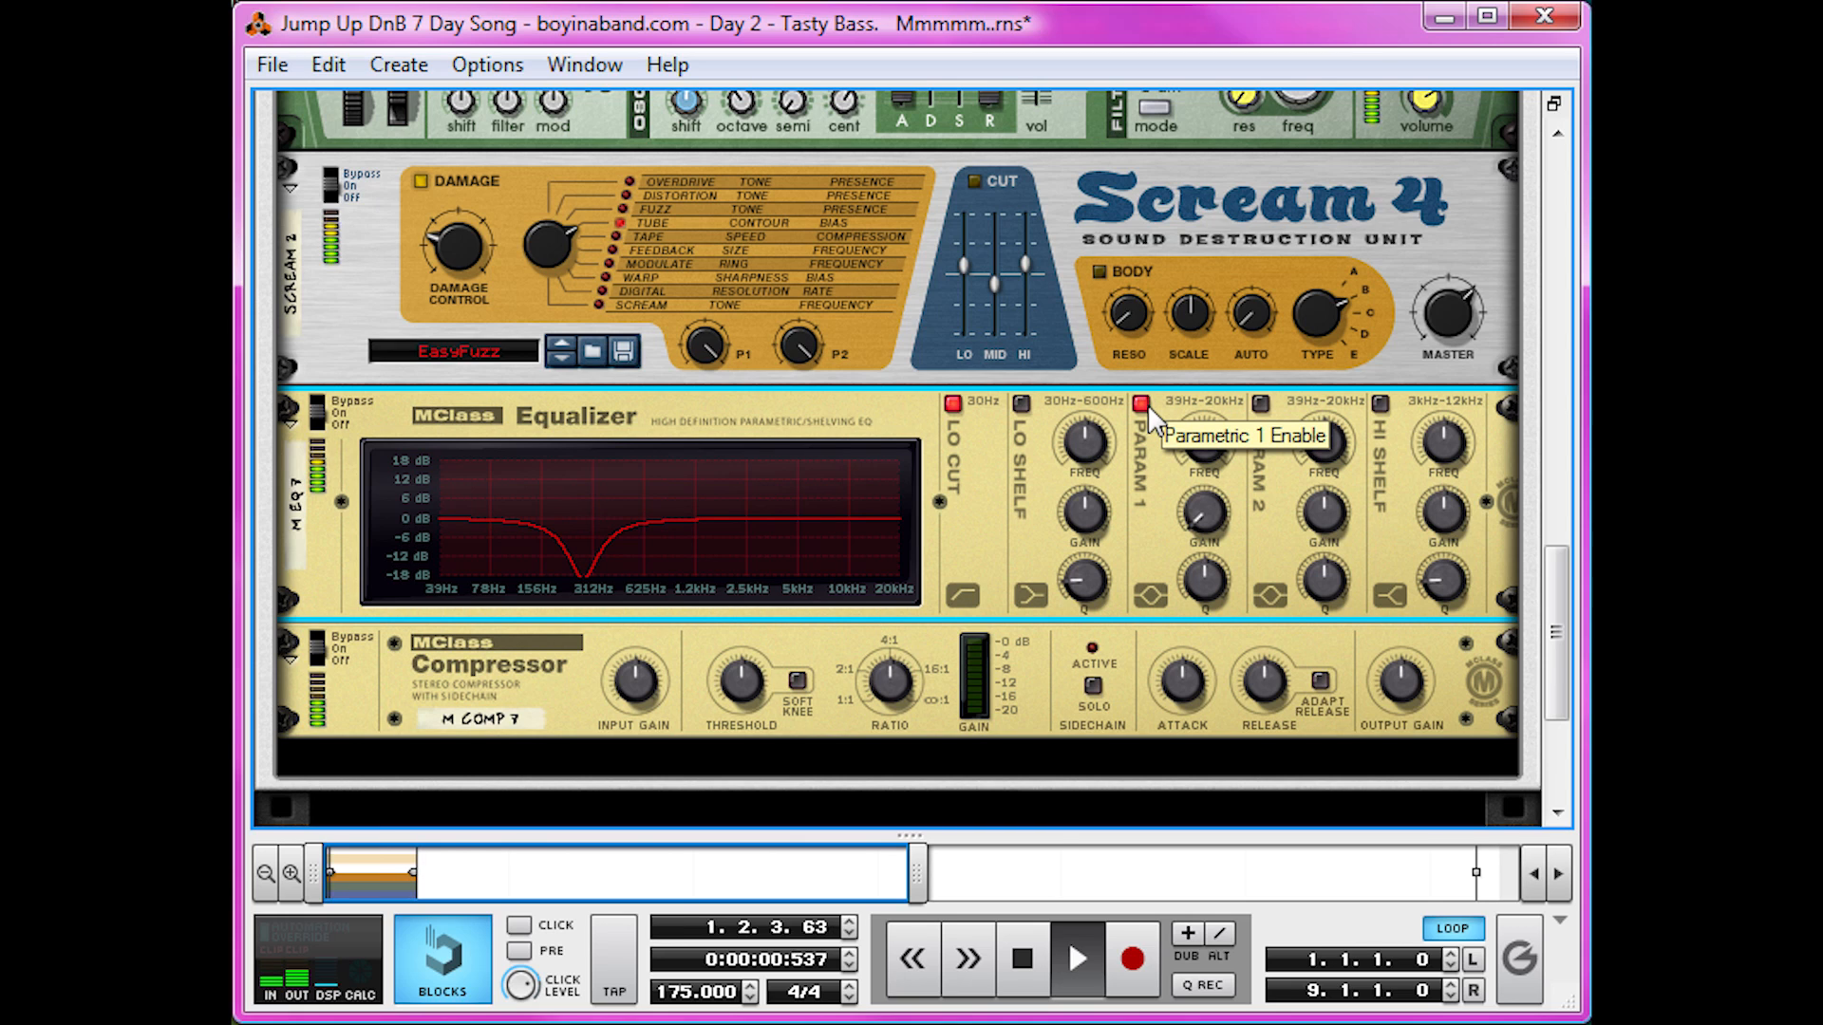
click(1144, 406)
click(1144, 406)
key(space)
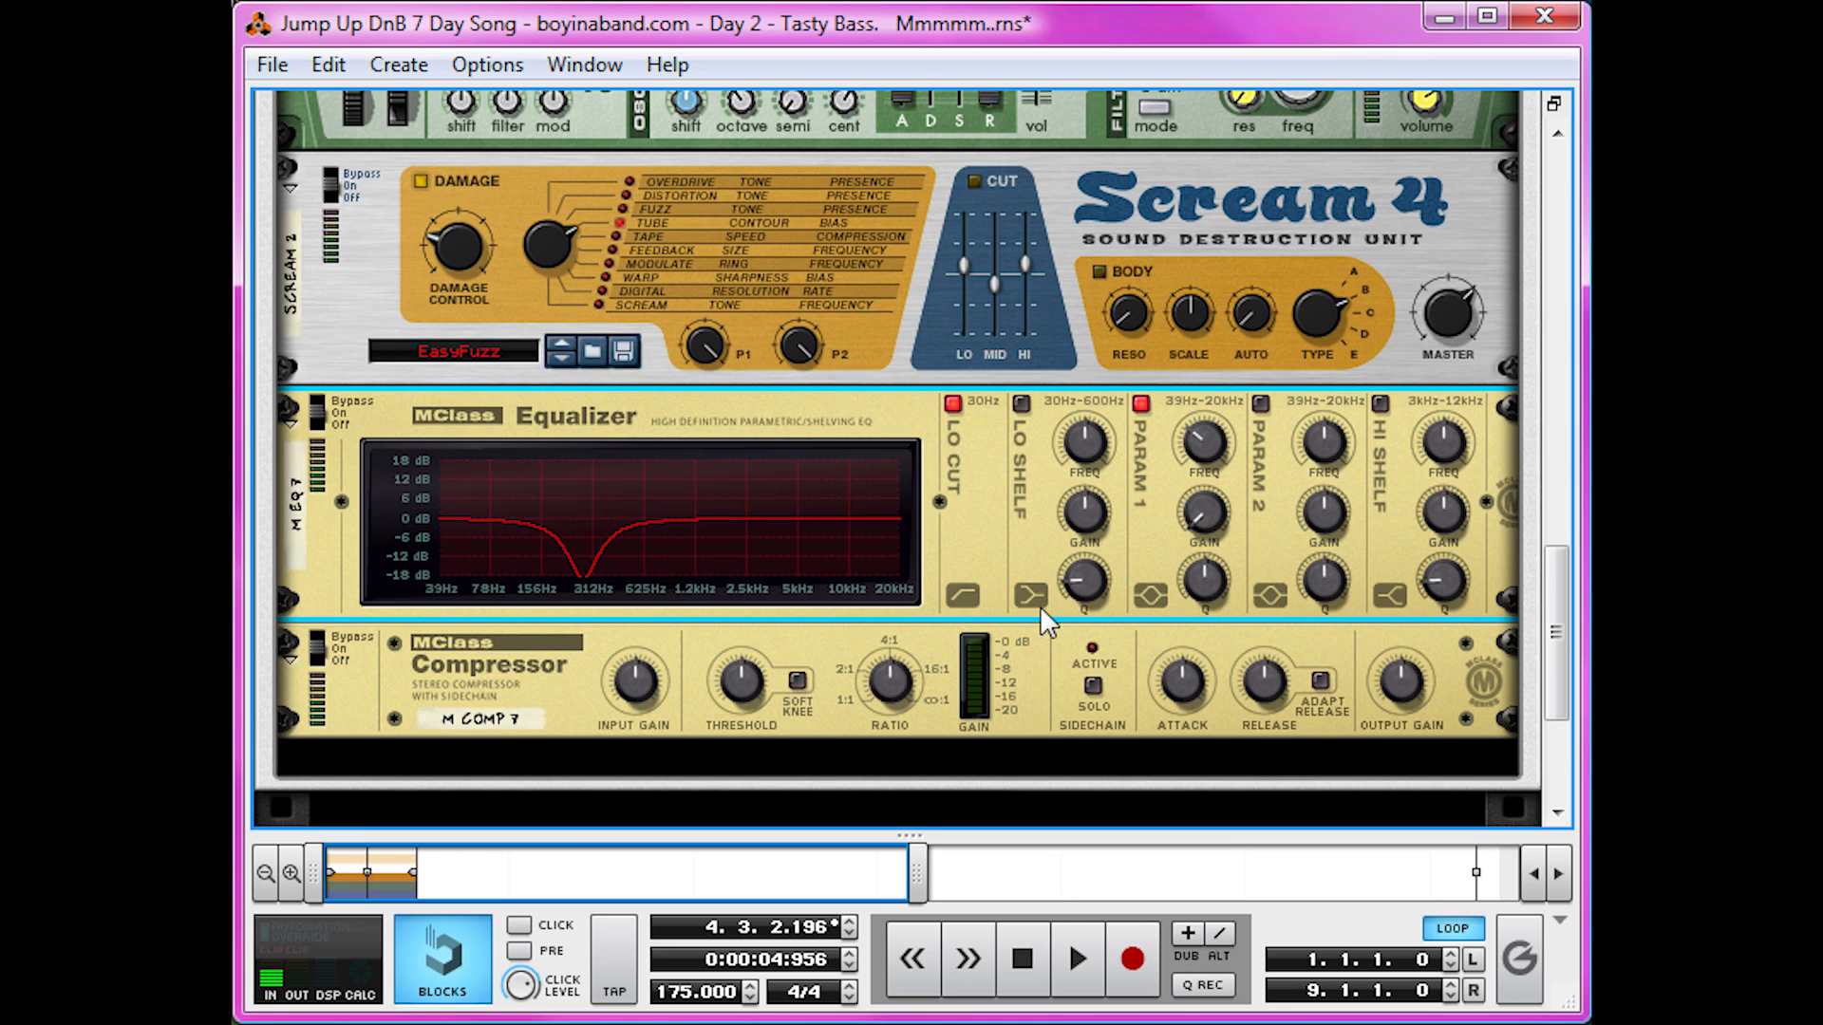
Step: Raise the compressor's input gain, lower its threshold, set maximum ratio with minimum attack and release, and audition the sound
scroll(840, 583, down, 3)
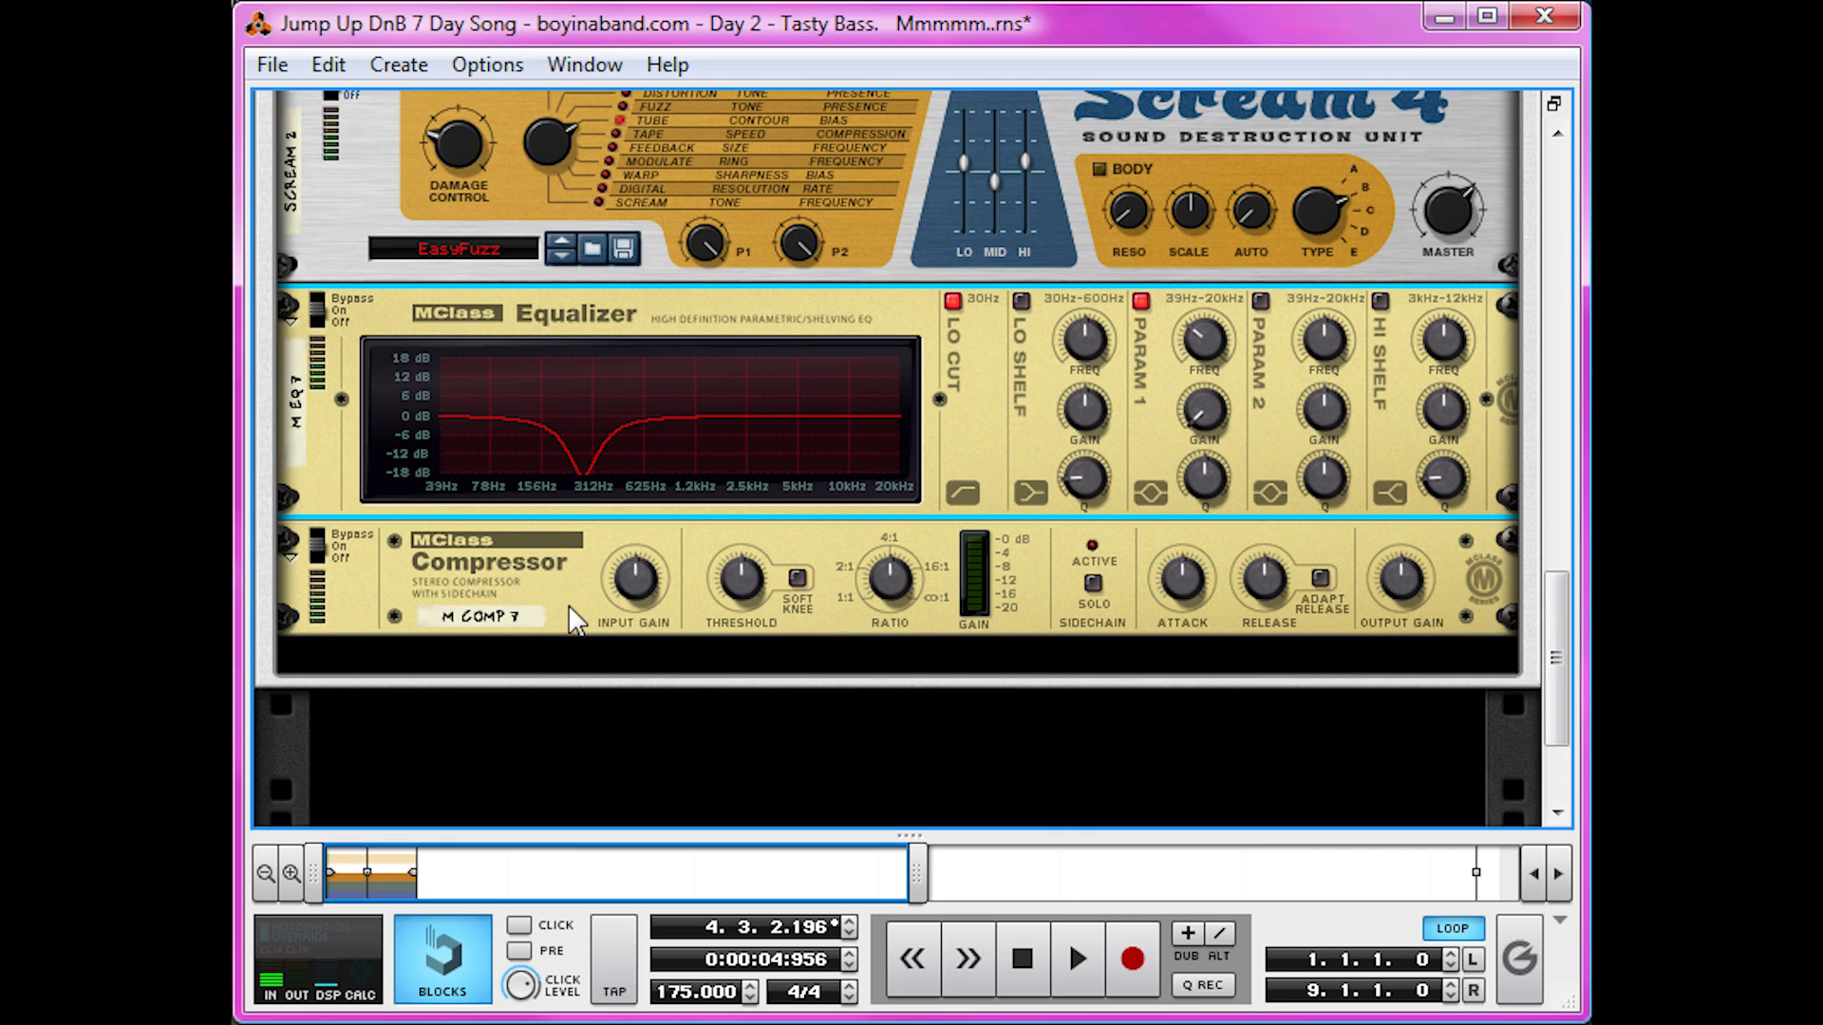
drag(642, 575, 654, 521)
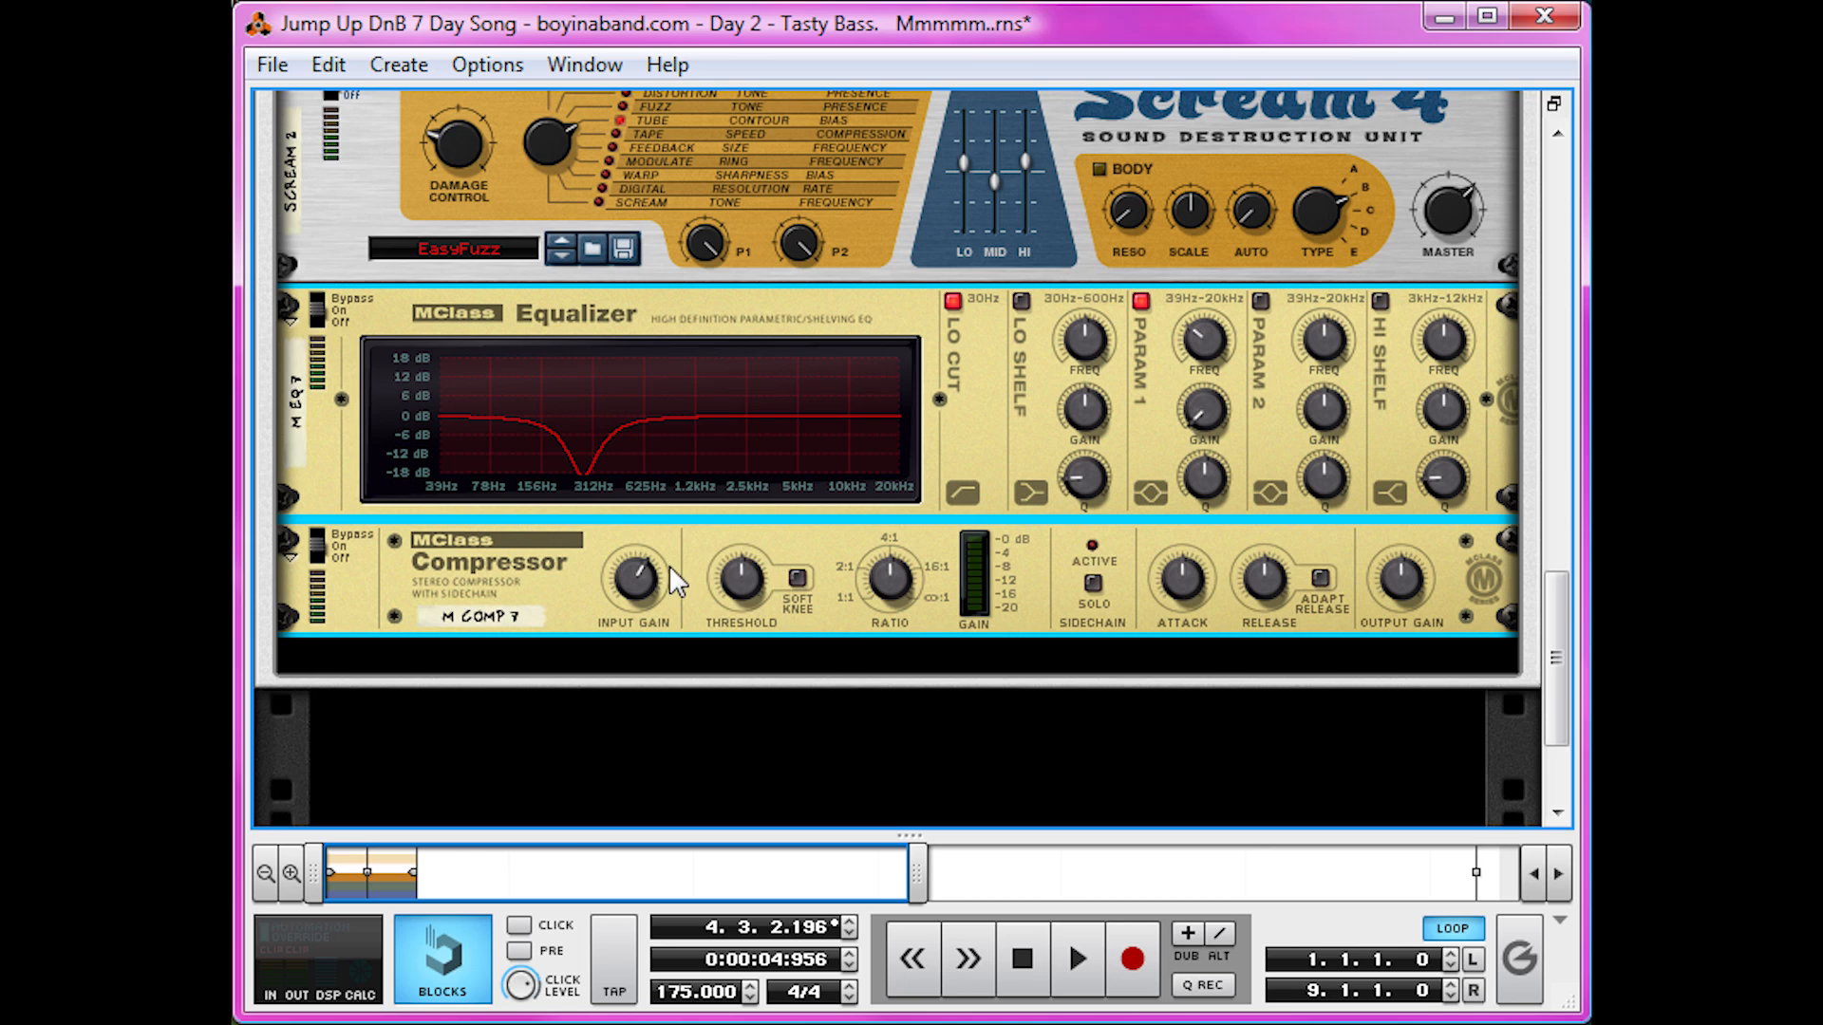
drag(740, 581, 742, 600)
drag(887, 590, 884, 423)
drag(1262, 585, 1155, 826)
key(space)
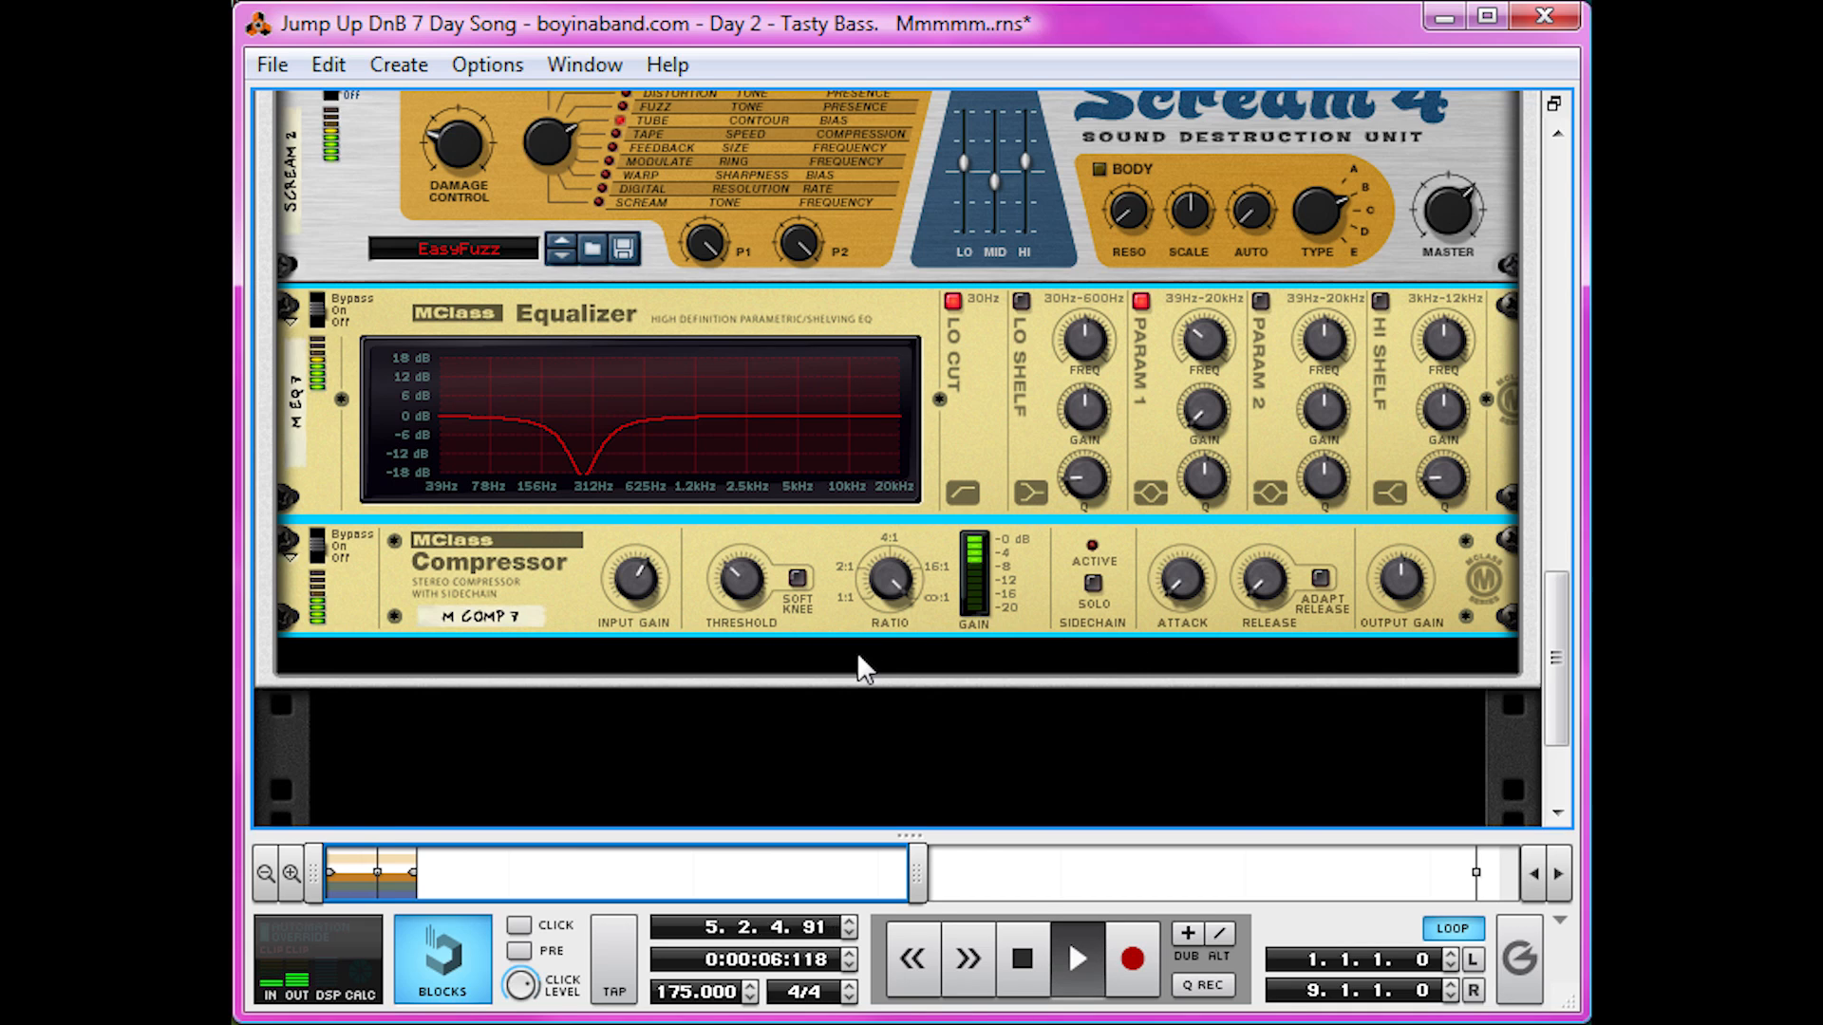
key(space)
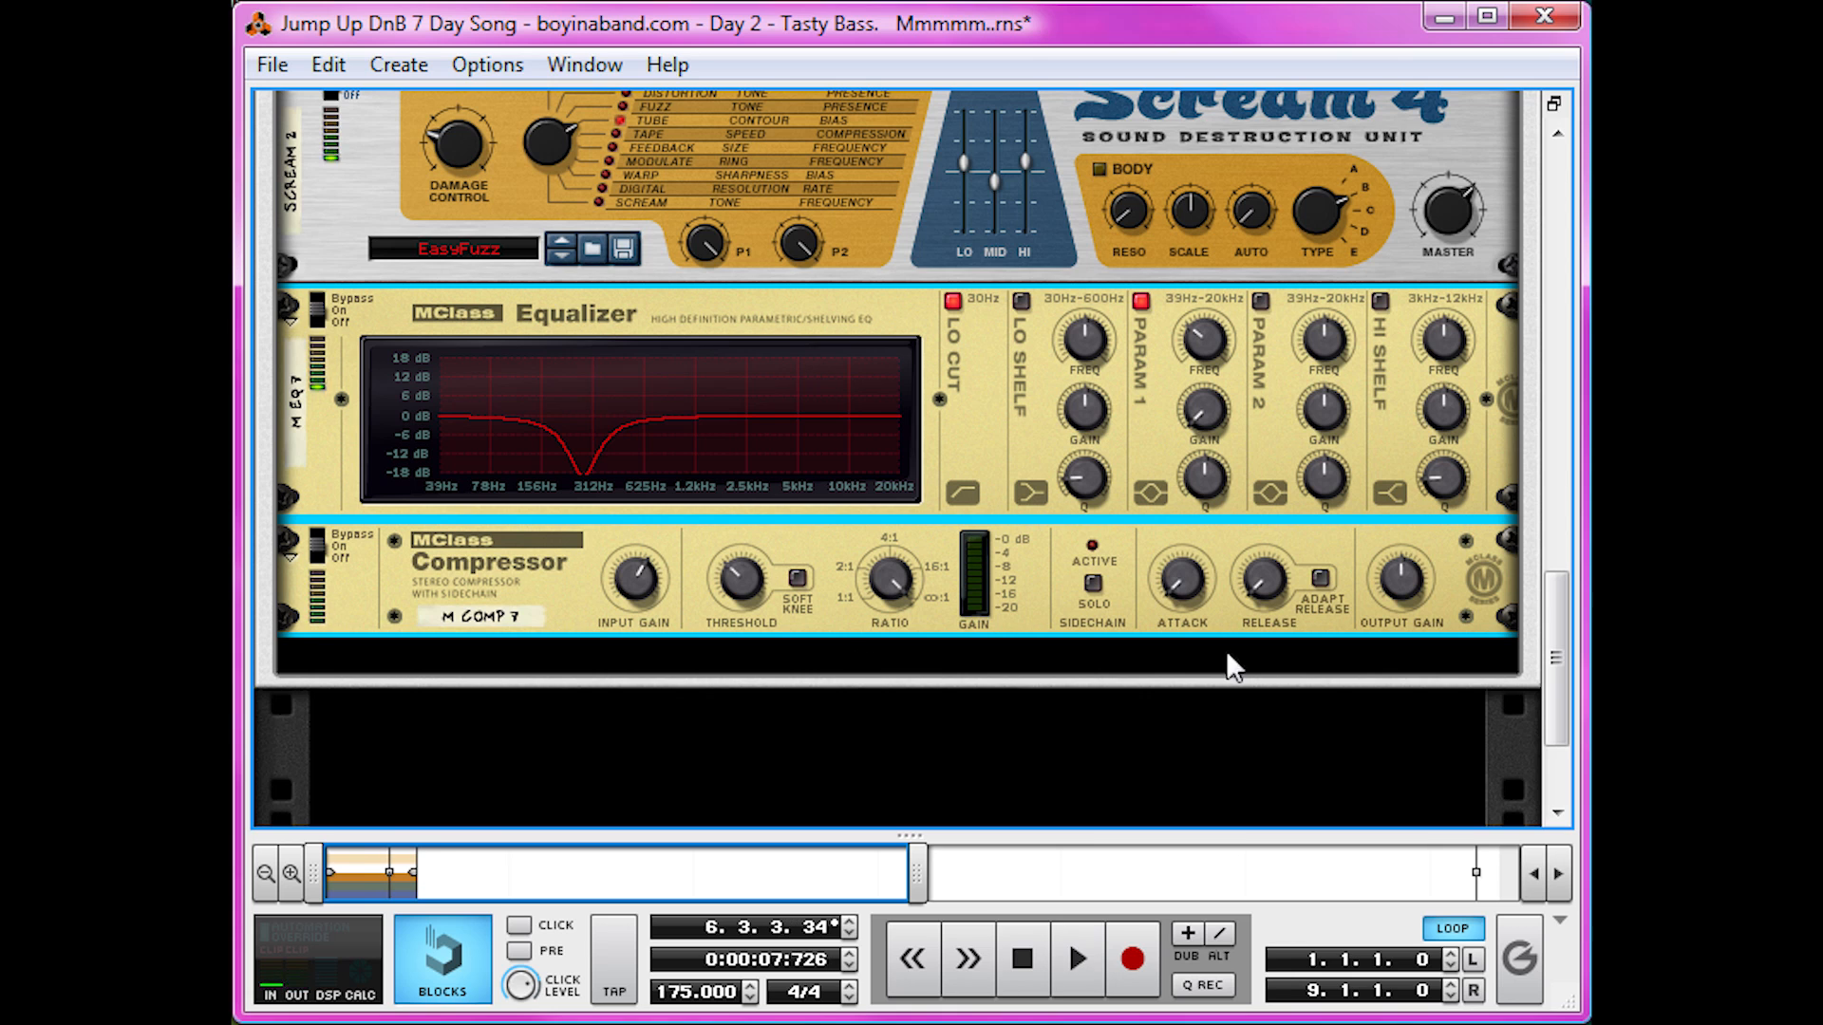
Step: Duplicate the Malström, Scream 4, MClass Equalizer and MClass Compressor, placing the copies in the same order below the original chain
scroll(1073, 657, up, 8)
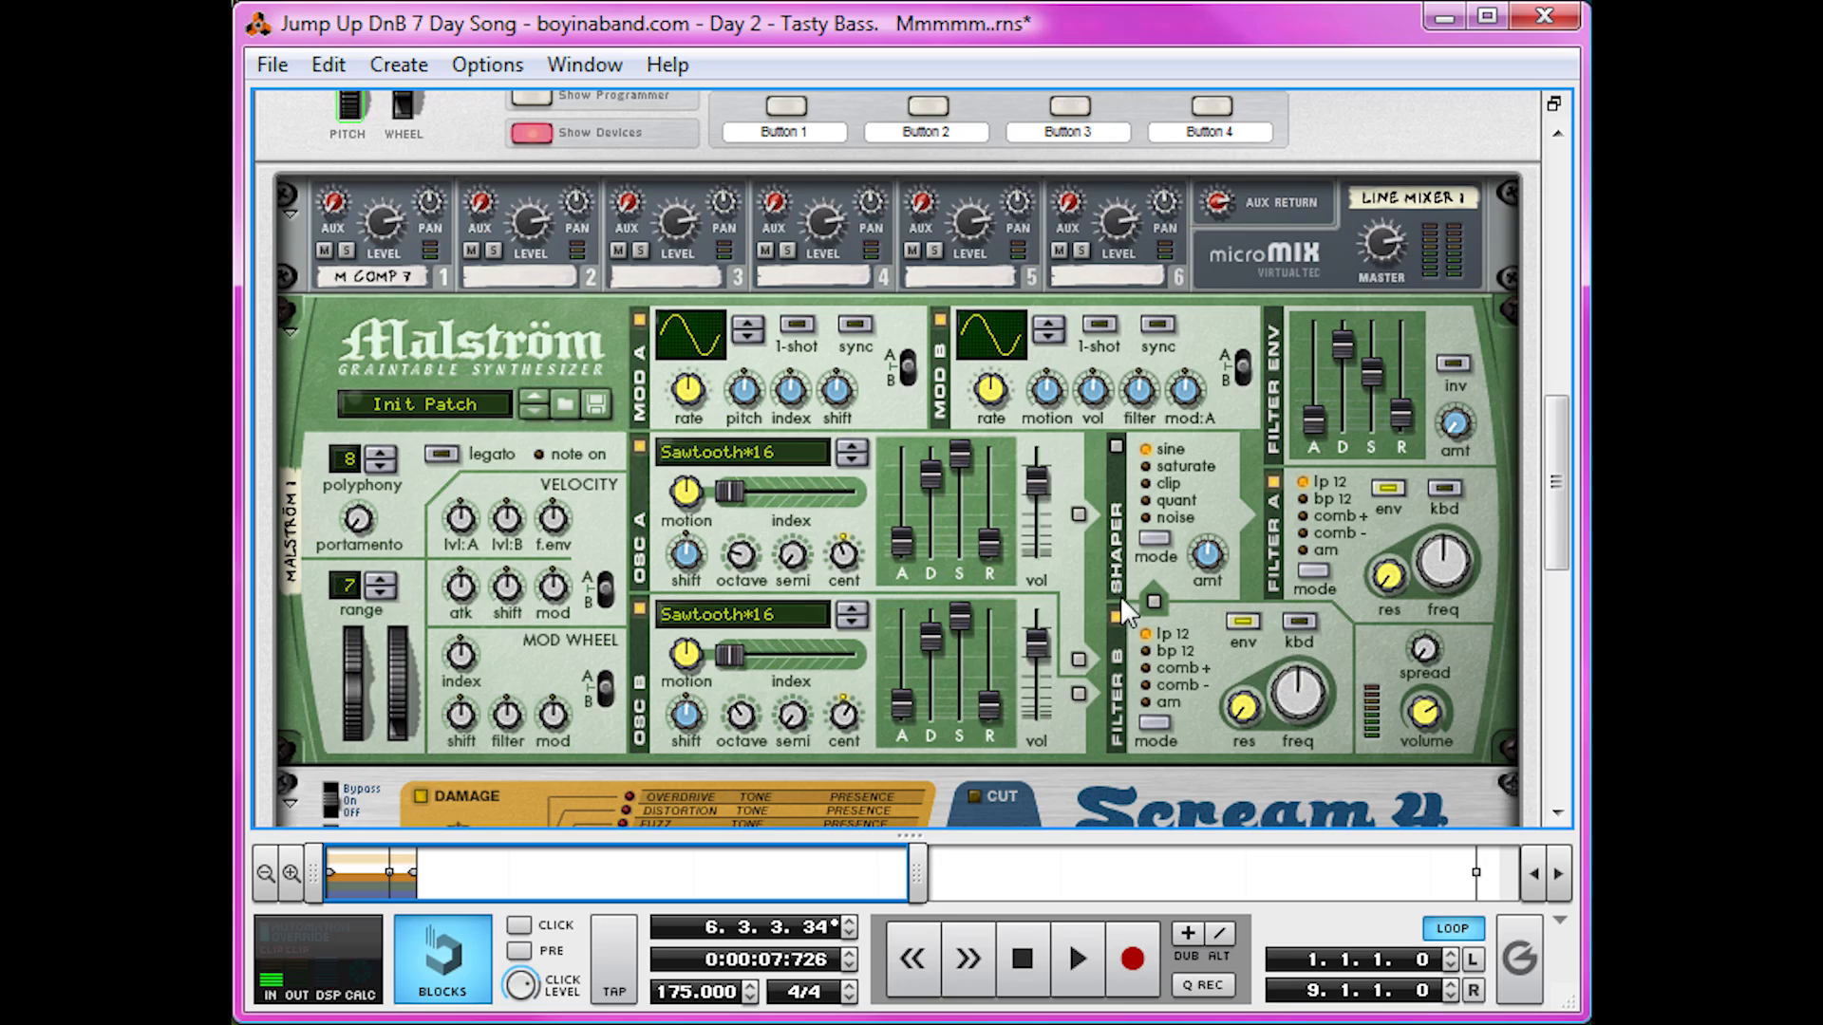
right_click(564, 325)
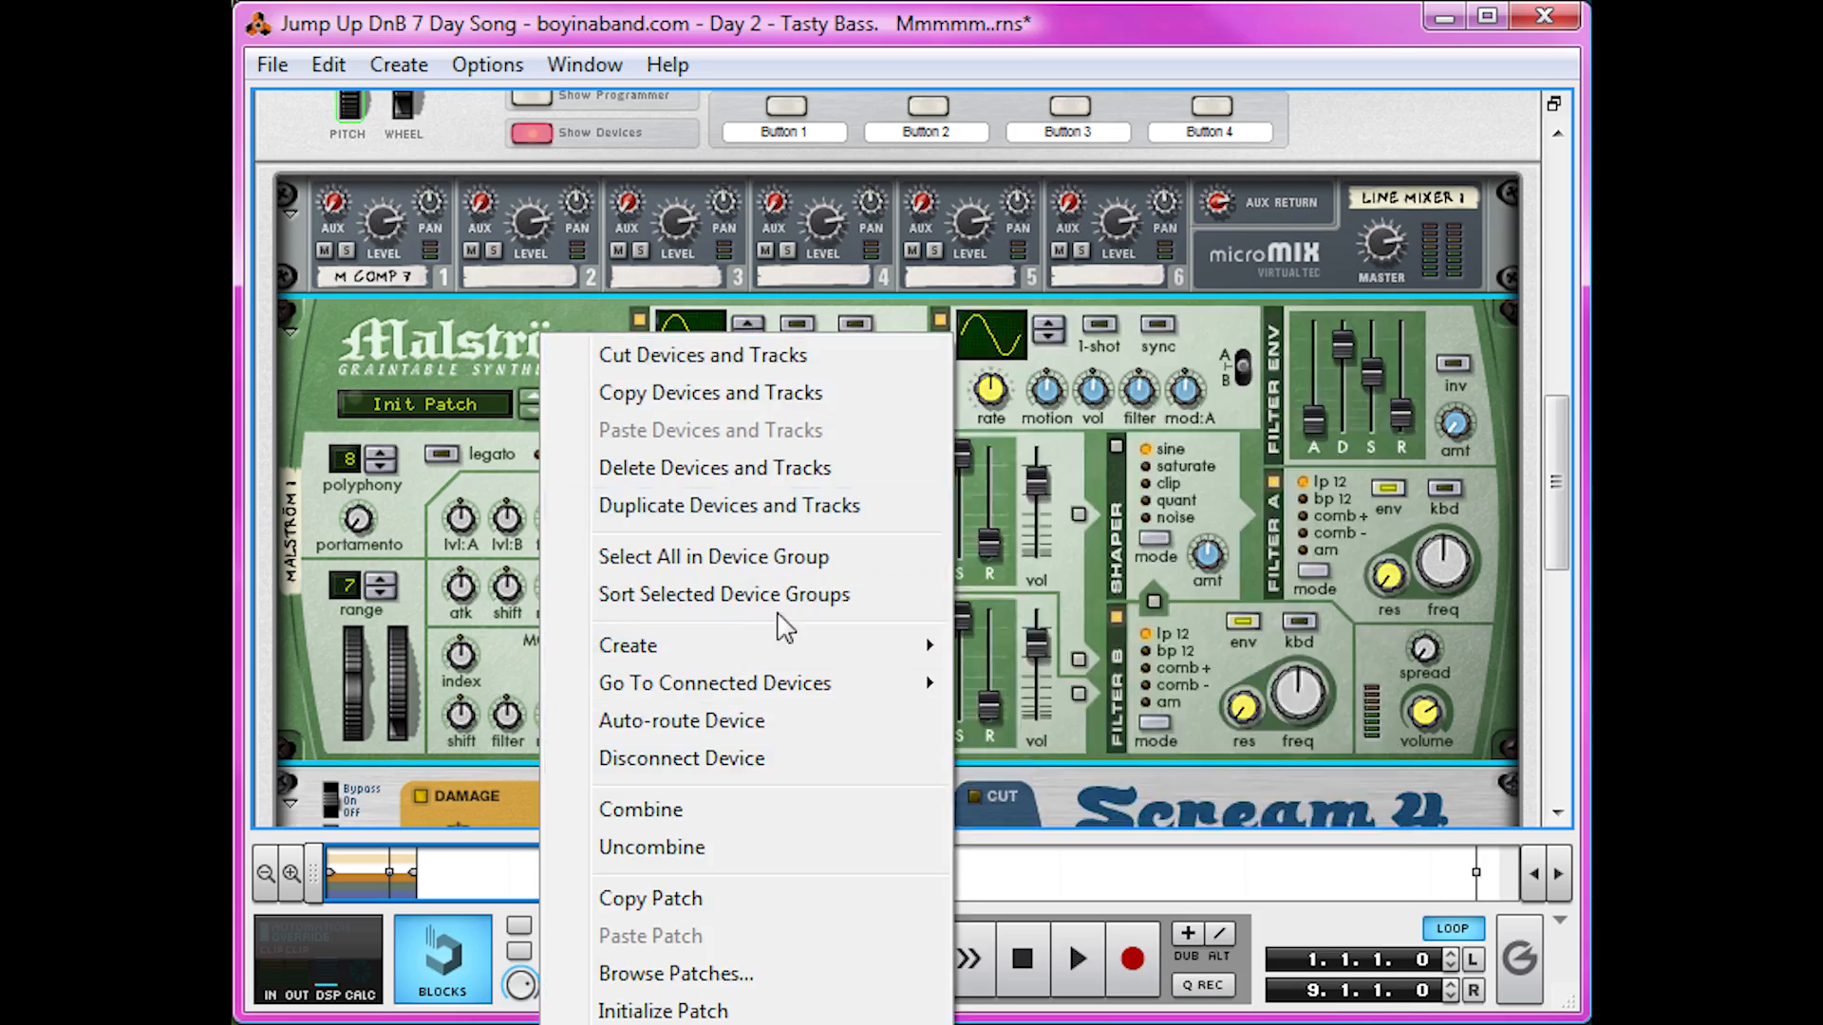
click(755, 501)
drag(349, 424, 387, 510)
scroll(387, 513, up, 4)
right_click(387, 512)
click(532, 688)
drag(289, 654, 392, 773)
scroll(380, 664, up, 5)
right_click(322, 387)
click(560, 558)
drag(336, 644, 332, 690)
scroll(370, 532, up, 5)
right_click(383, 317)
click(560, 491)
drag(298, 451, 471, 763)
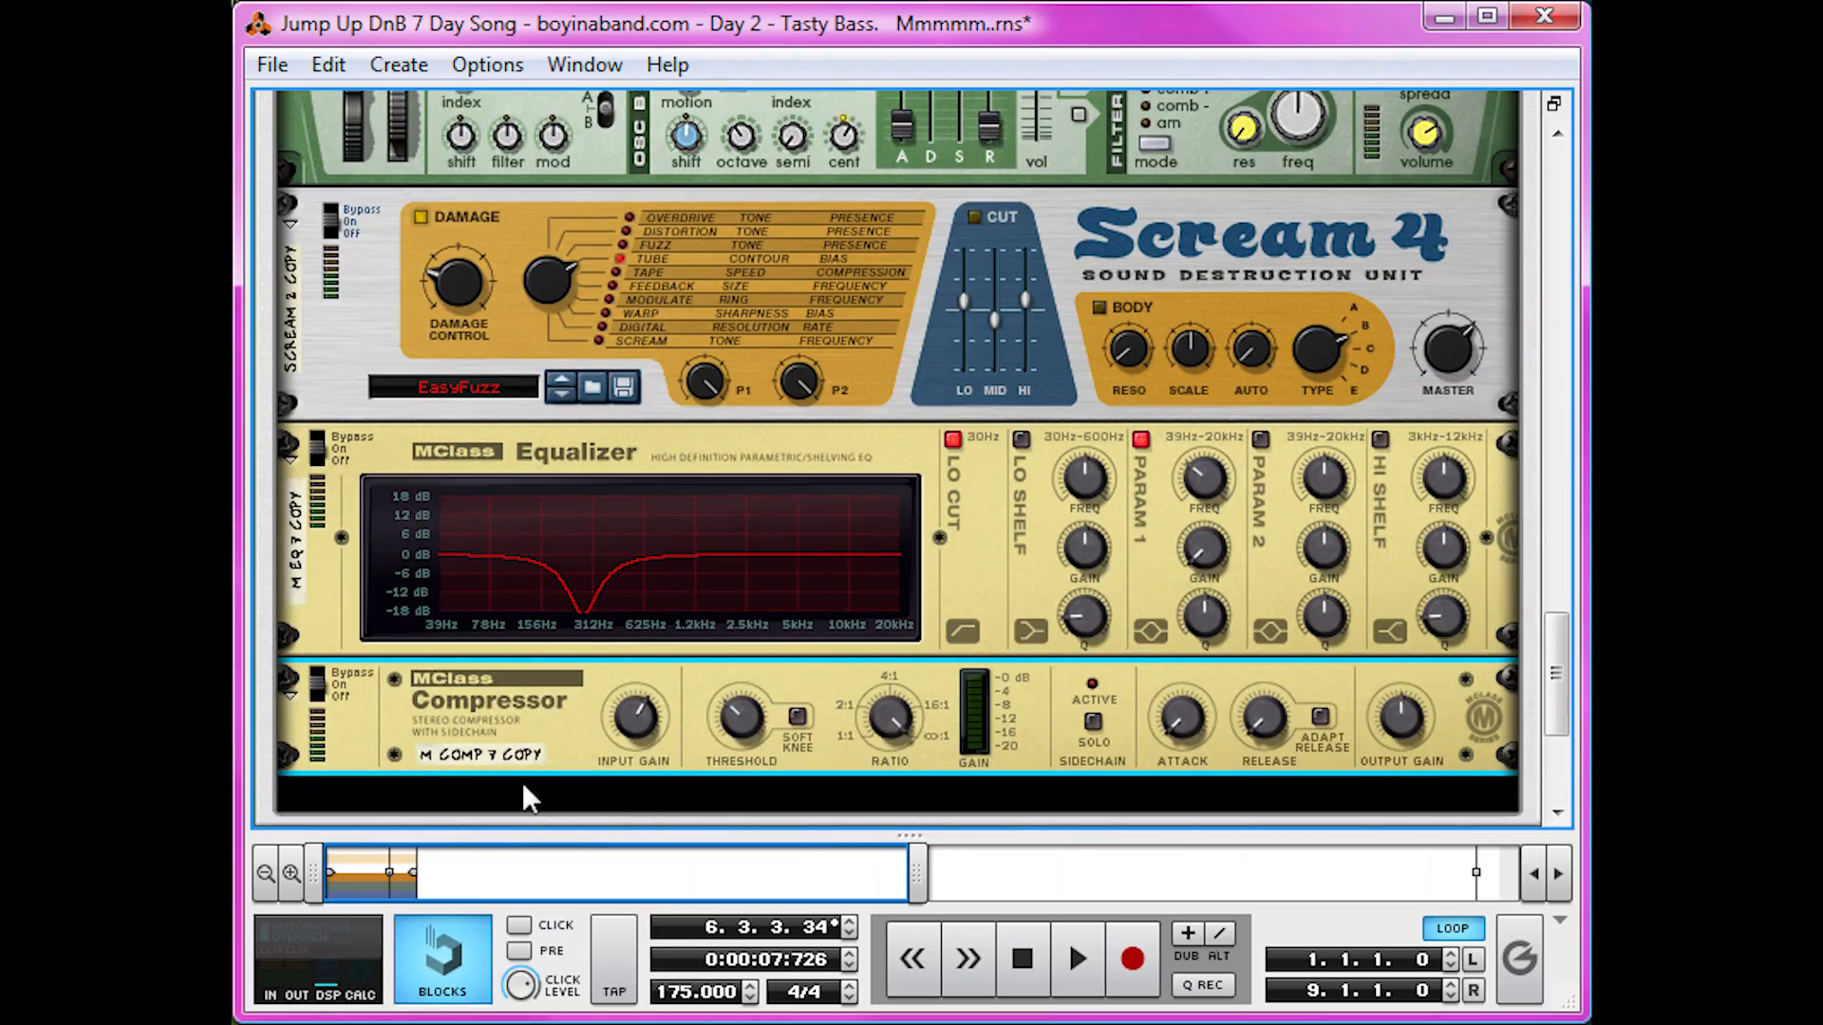
Step: On the rack's rear, cable the copied Malström through the copied effects and into channel 2 of the Combinator's Line Mixer
key(Tab)
scroll(522, 782, up, 6)
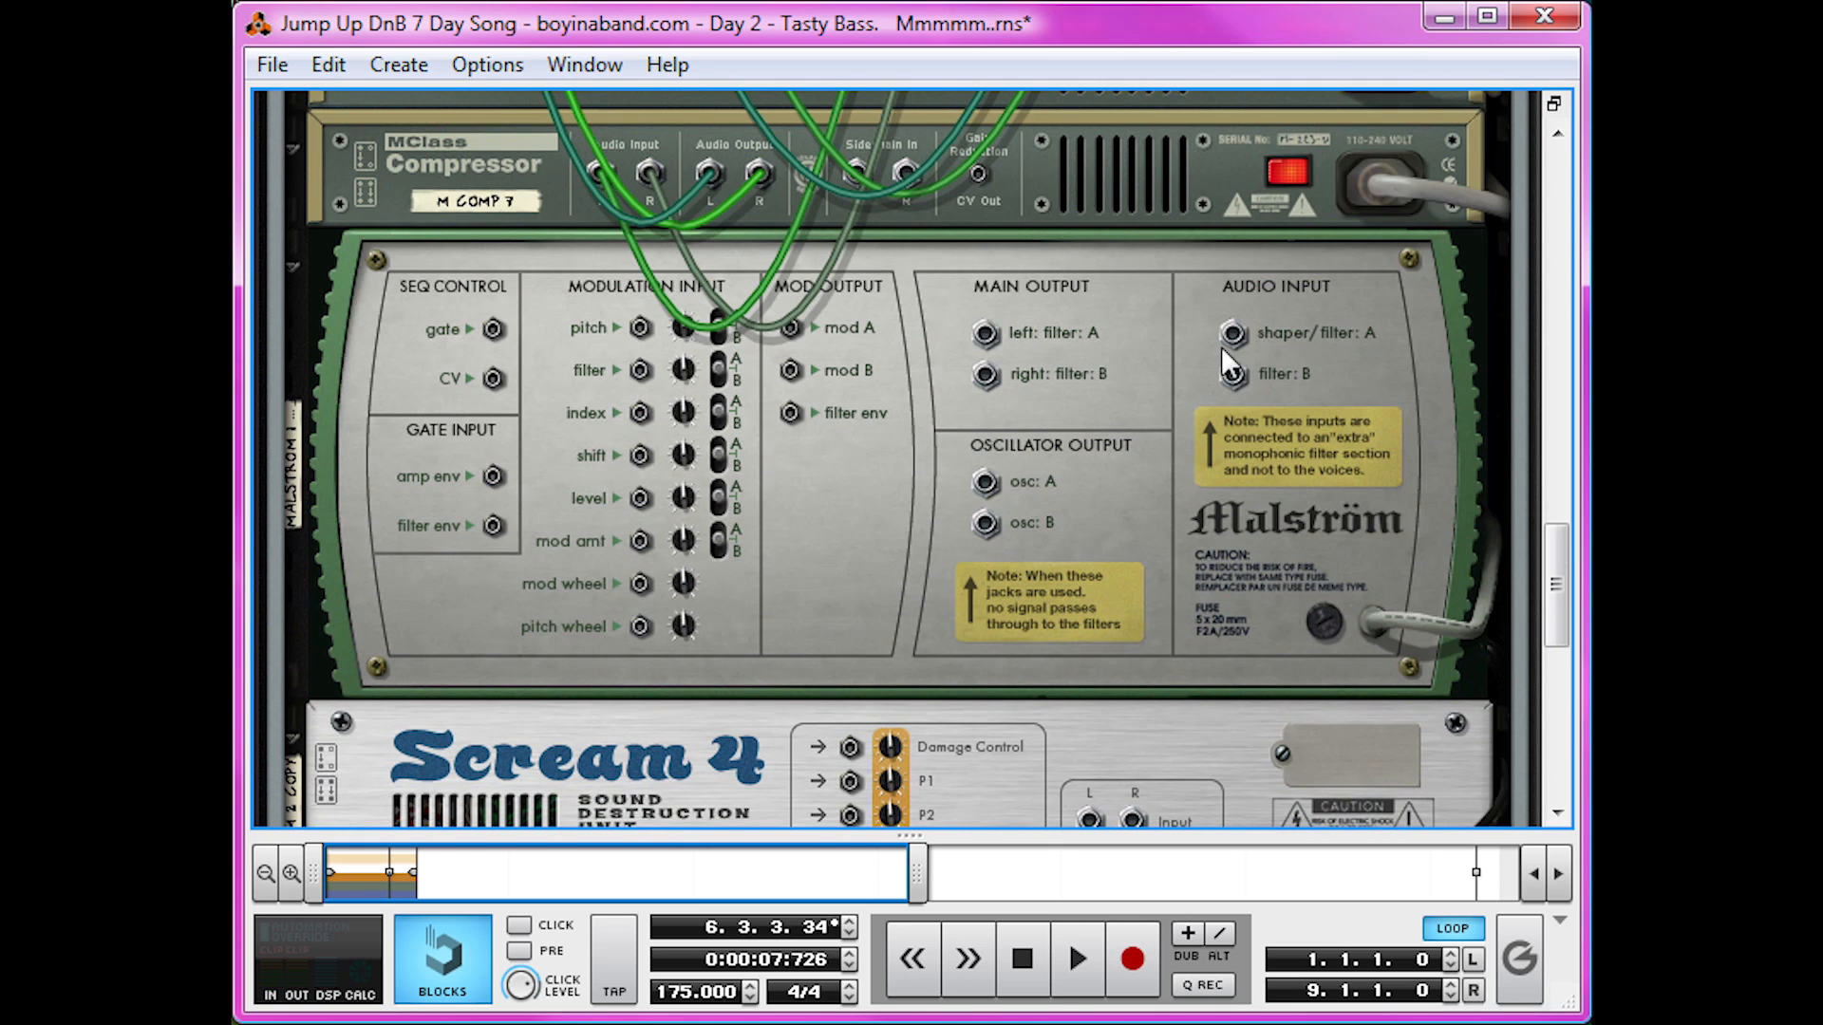
drag(985, 332, 710, 655)
scroll(978, 459, down, 6)
drag(859, 660, 501, 569)
scroll(718, 484, up, 15)
scroll(719, 488, up, 4)
scroll(664, 622, down, 15)
key(Tab)
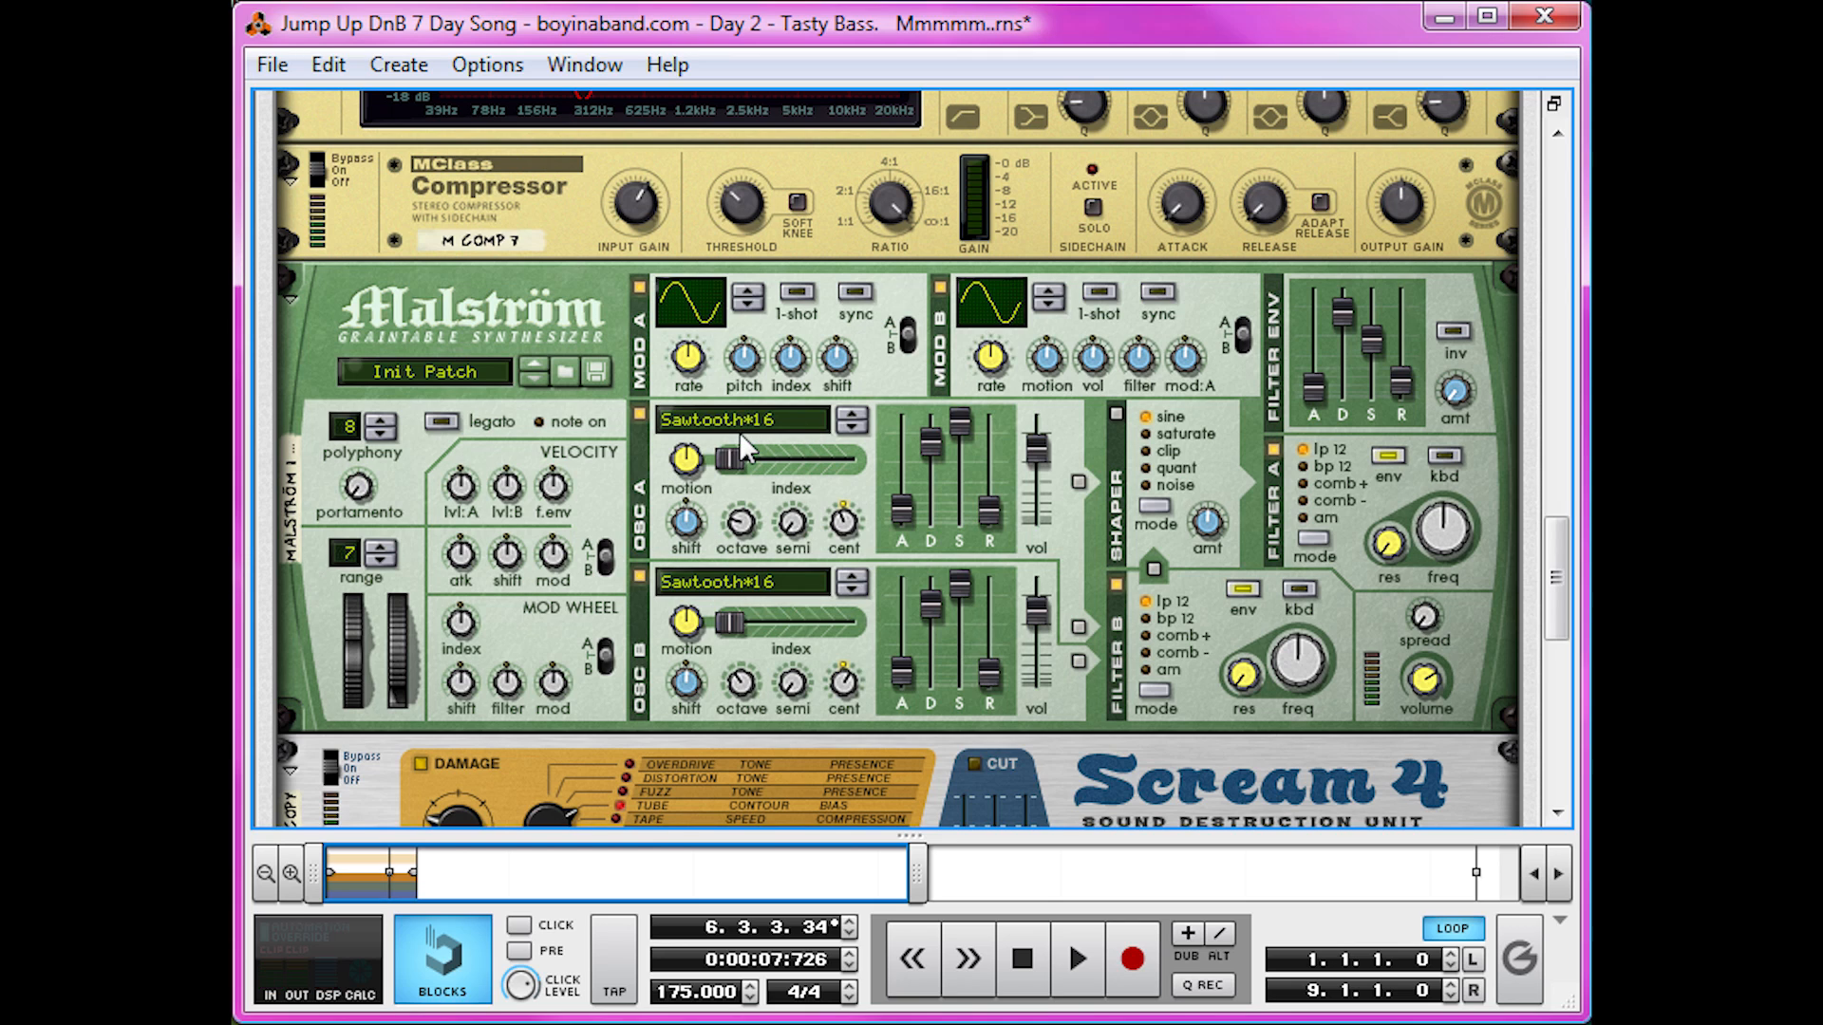
Step: Set the copied Malström's oscillator A to Sawtooth and oscillator B to PWM
click(886, 520)
click(850, 414)
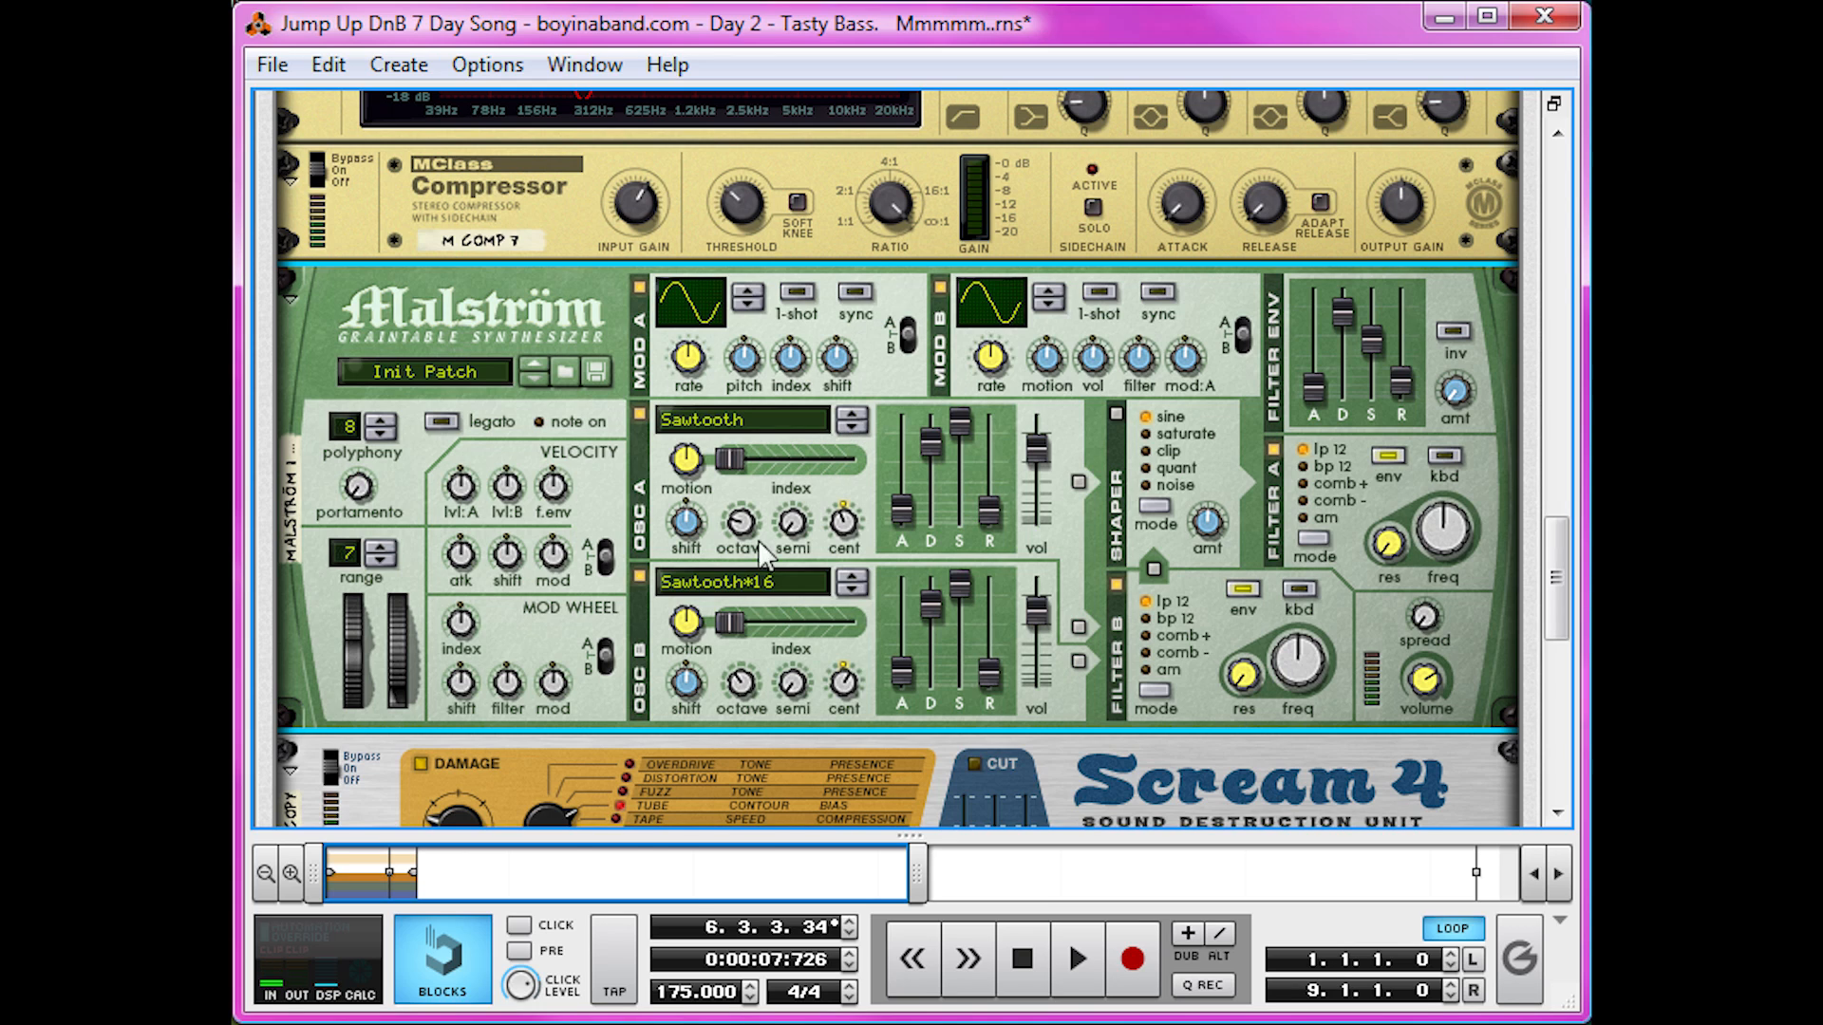
click(845, 578)
click(846, 578)
Step: Solo Line Mixer channel 2 and play back the duplicated bass chain on its own
scroll(847, 576, up, 4)
scroll(846, 572, up, 10)
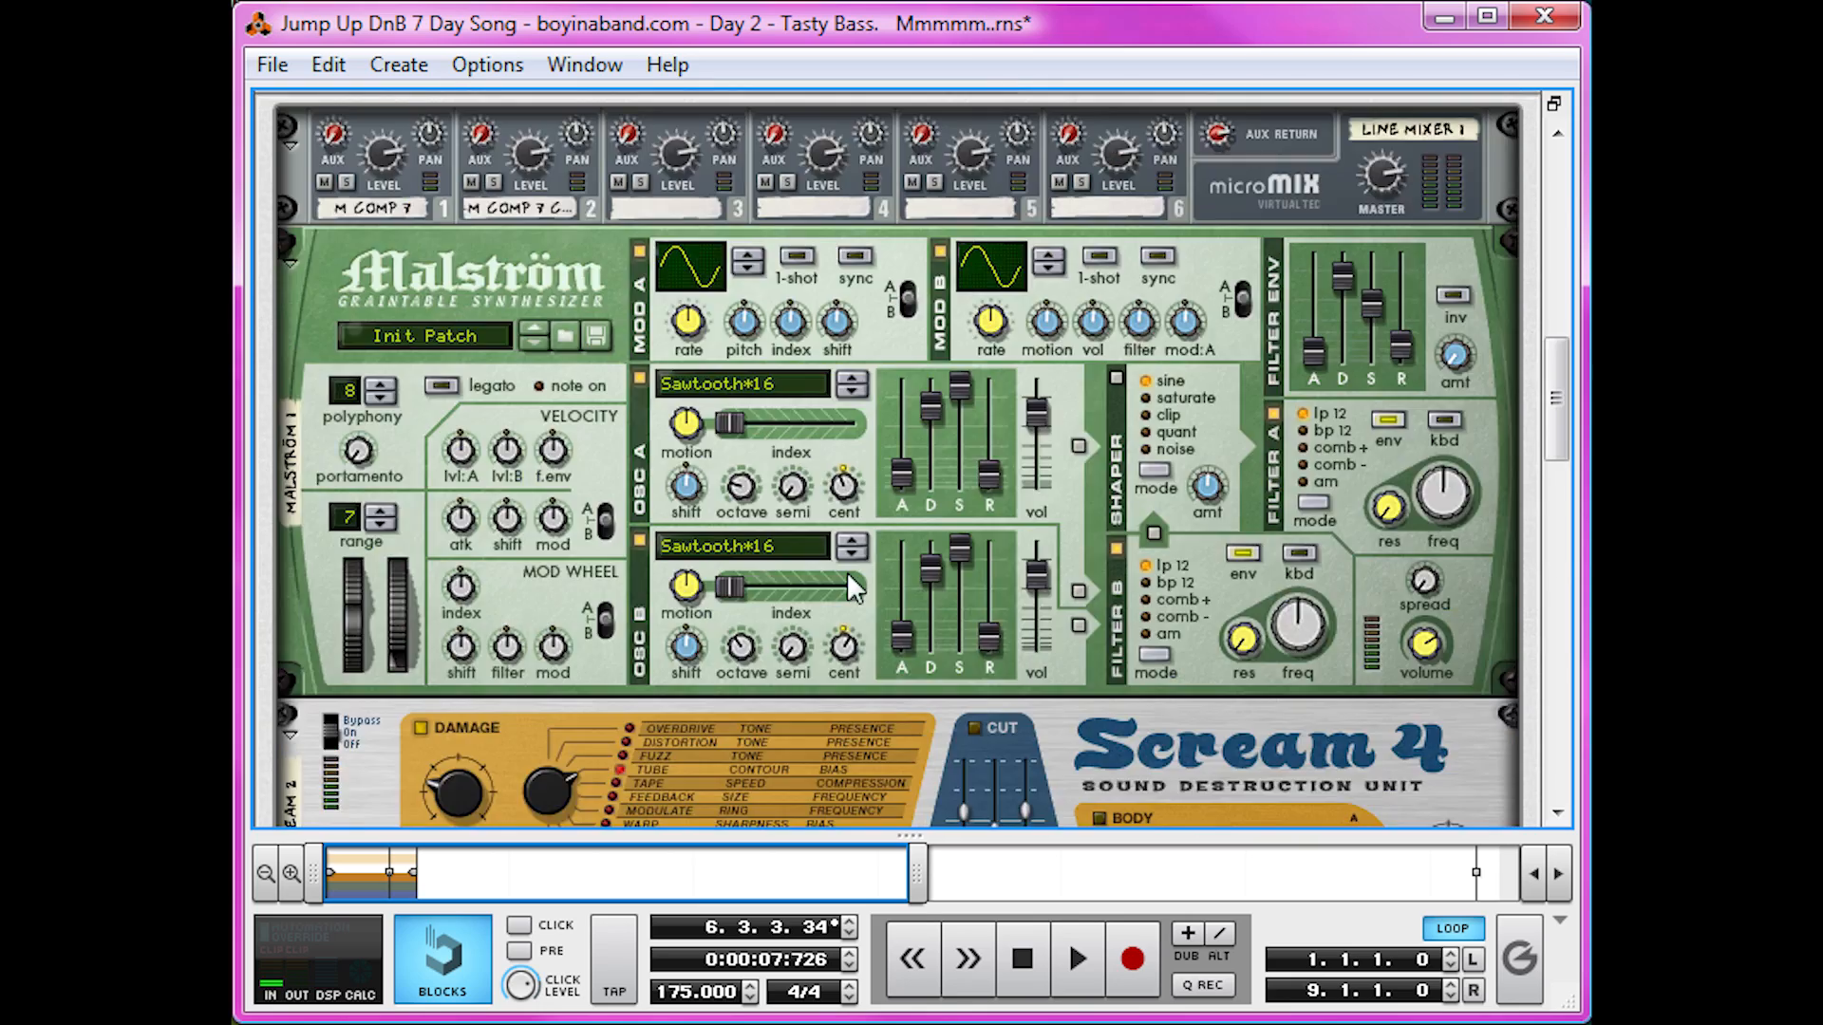
click(493, 696)
scroll(569, 647, down, 10)
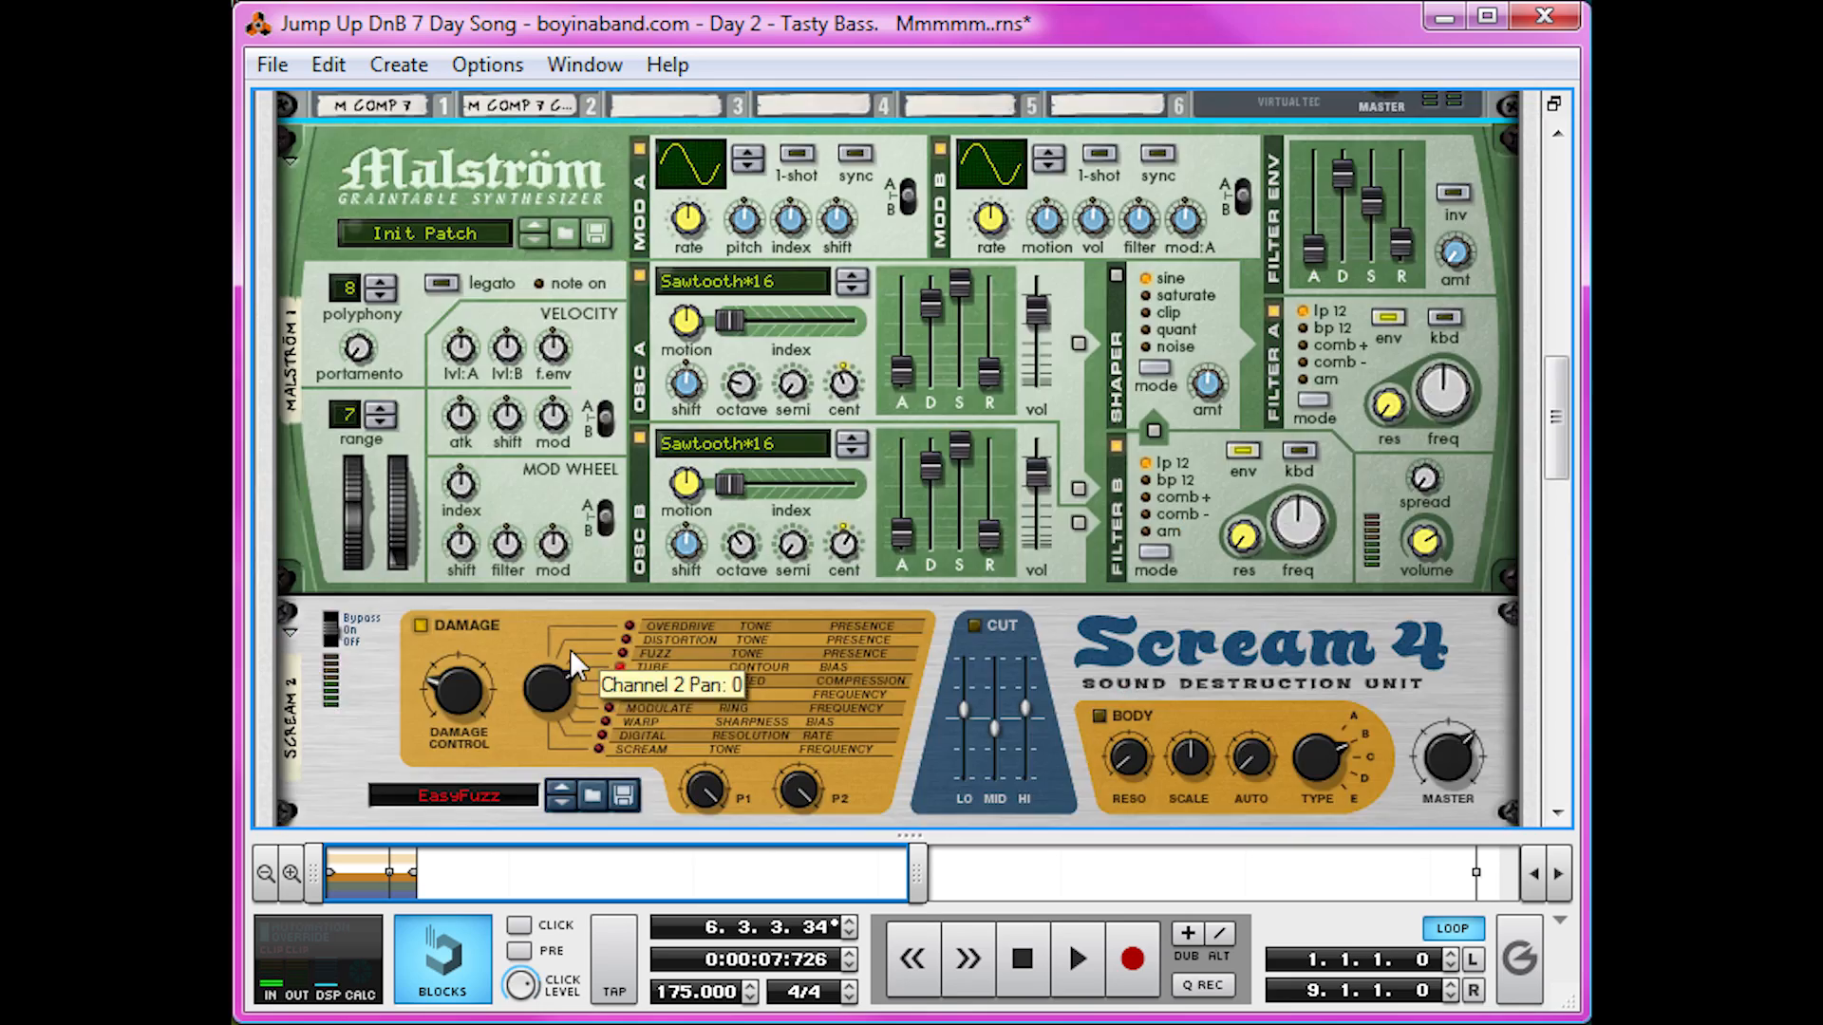
key(space)
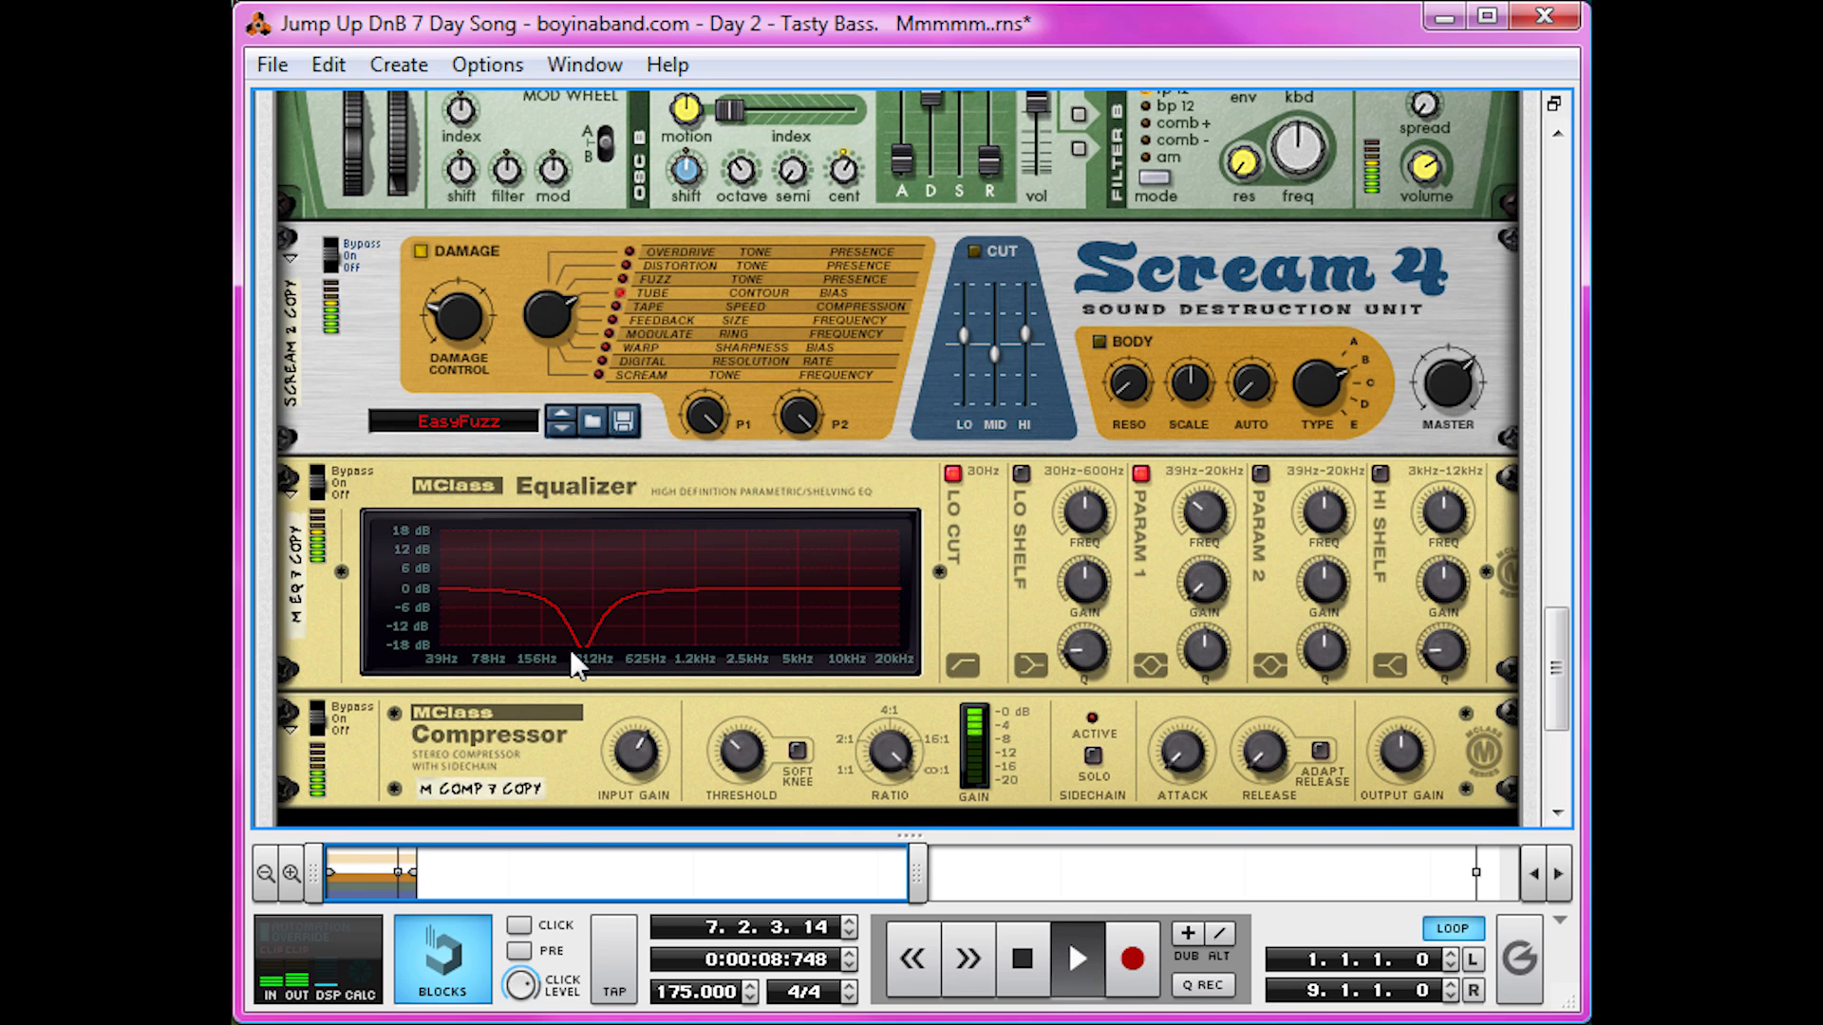
scroll(565, 648, up, 15)
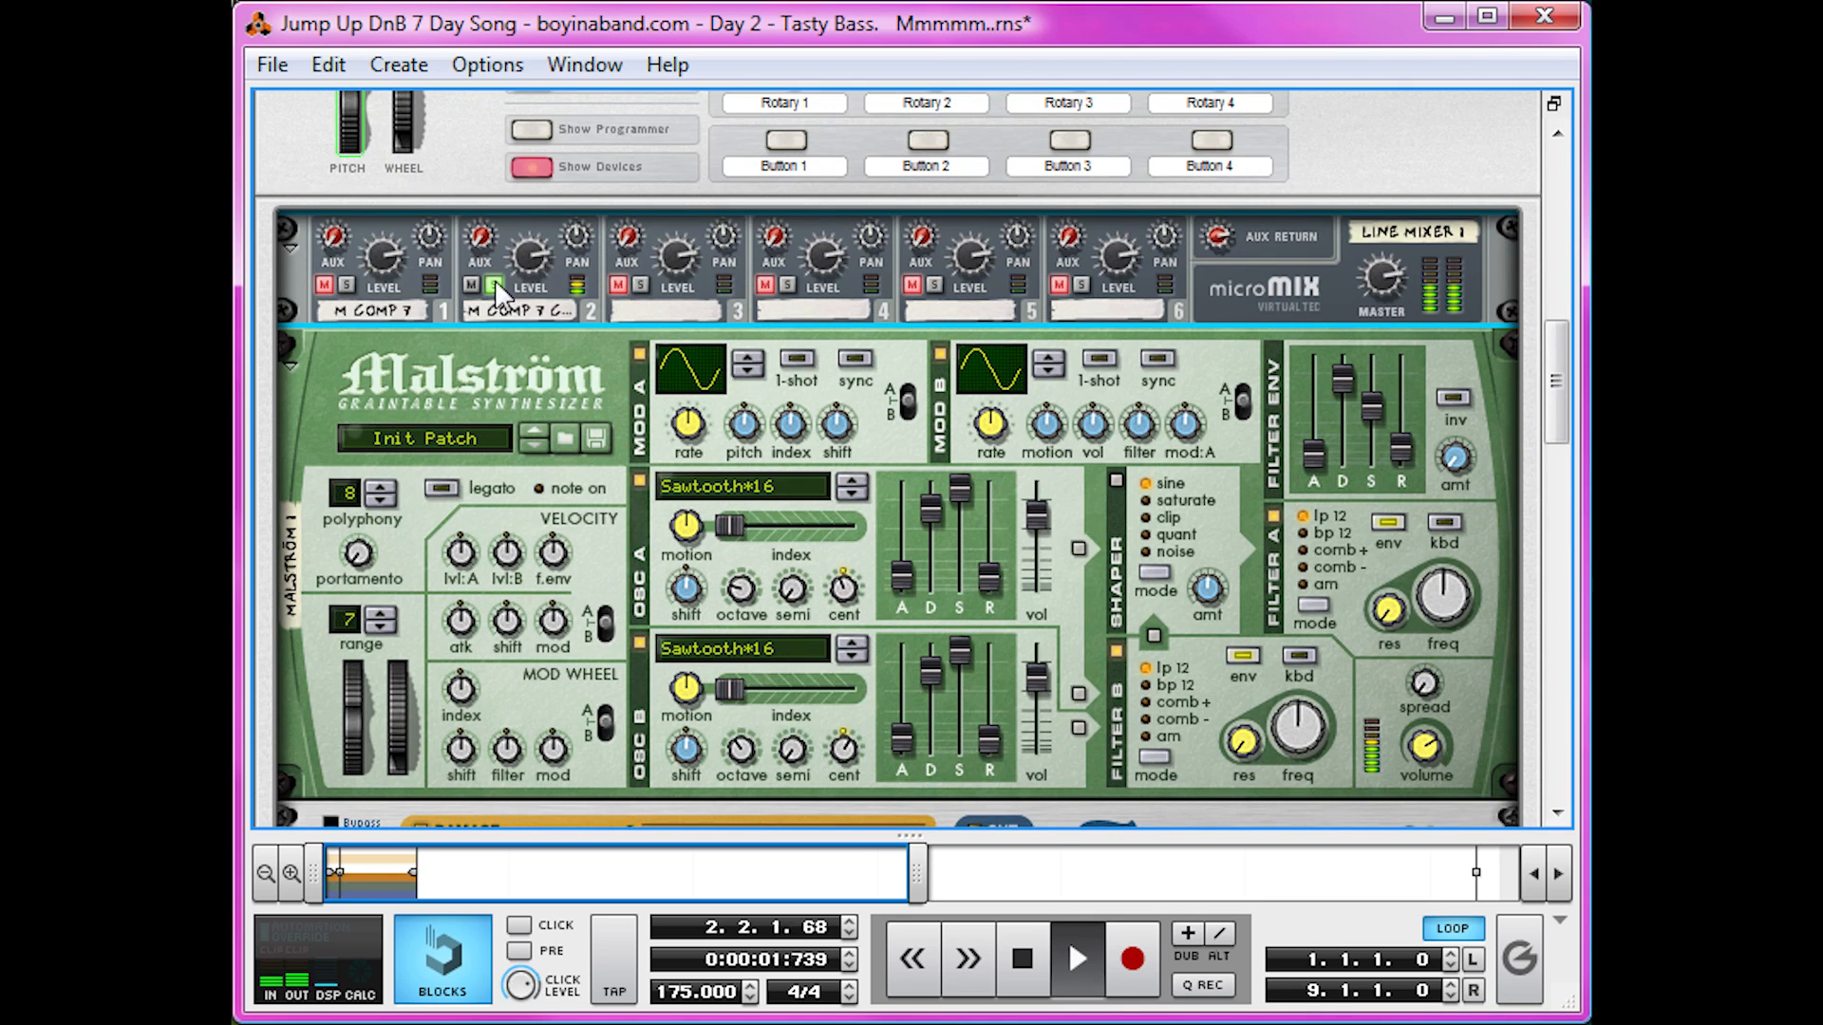
scroll(587, 441, down, 12)
scroll(593, 446, down, 8)
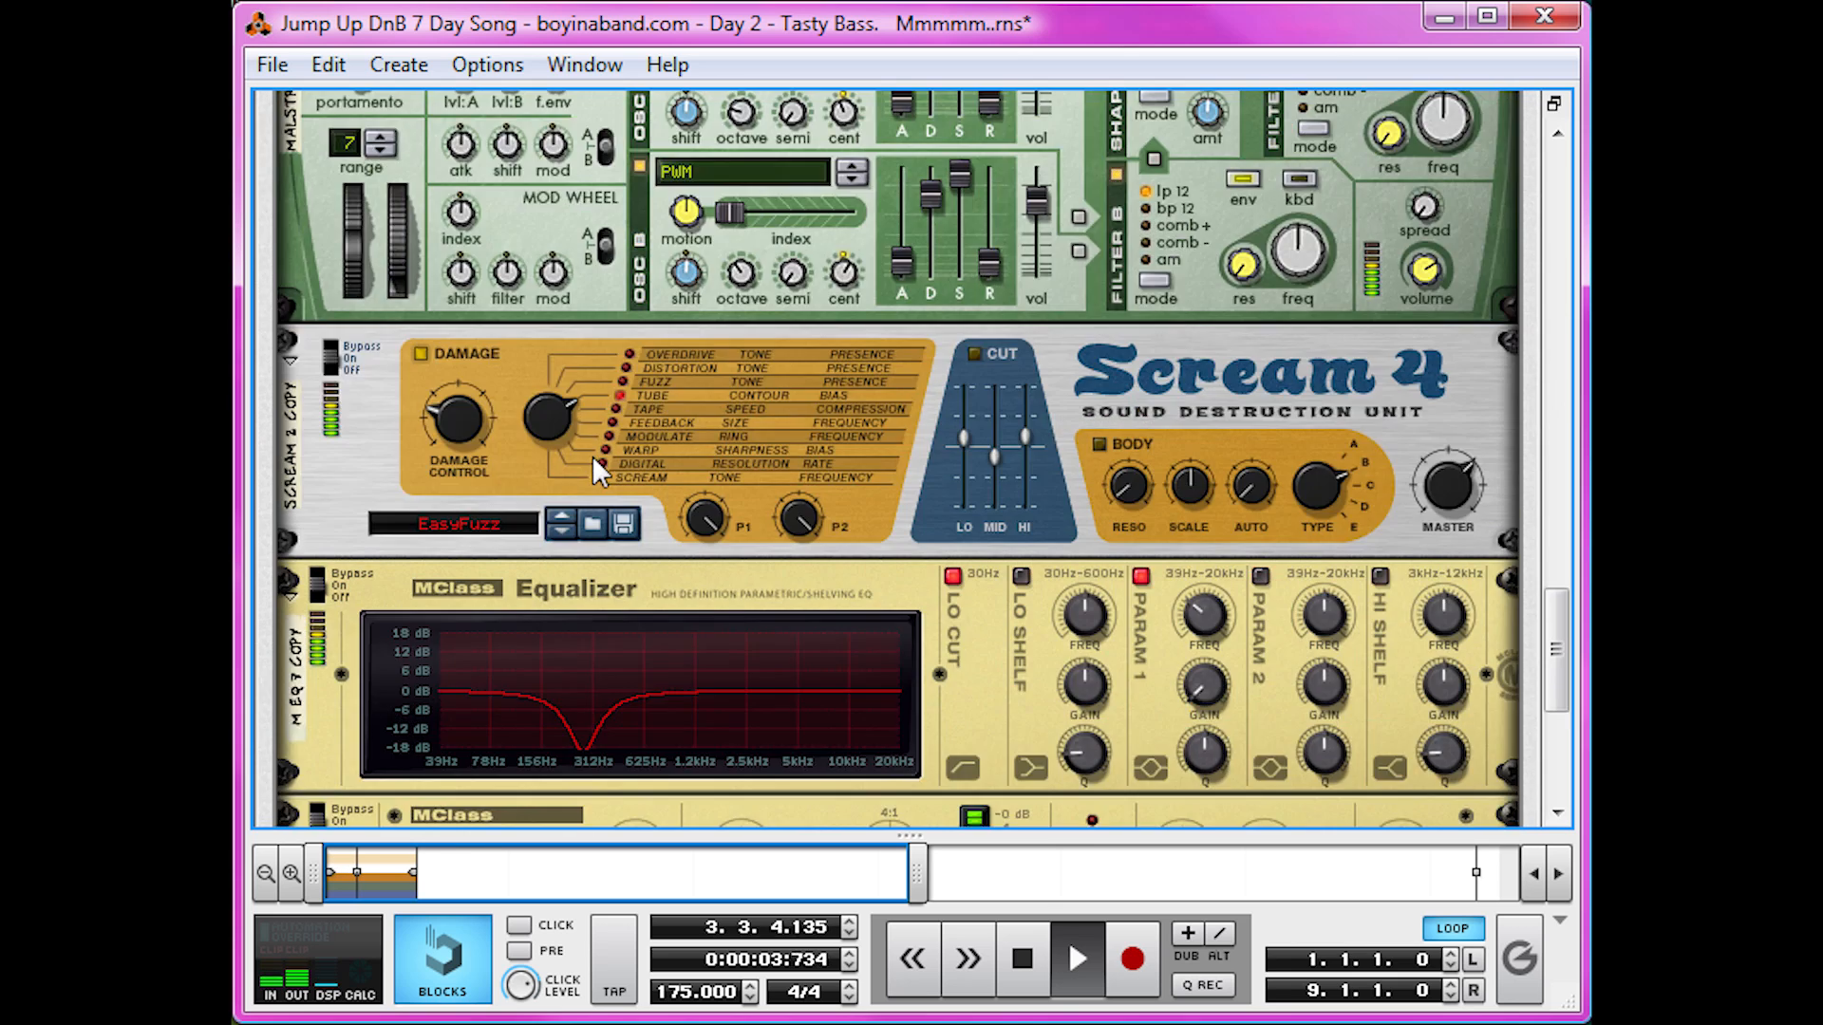
scroll(591, 458, up, 3)
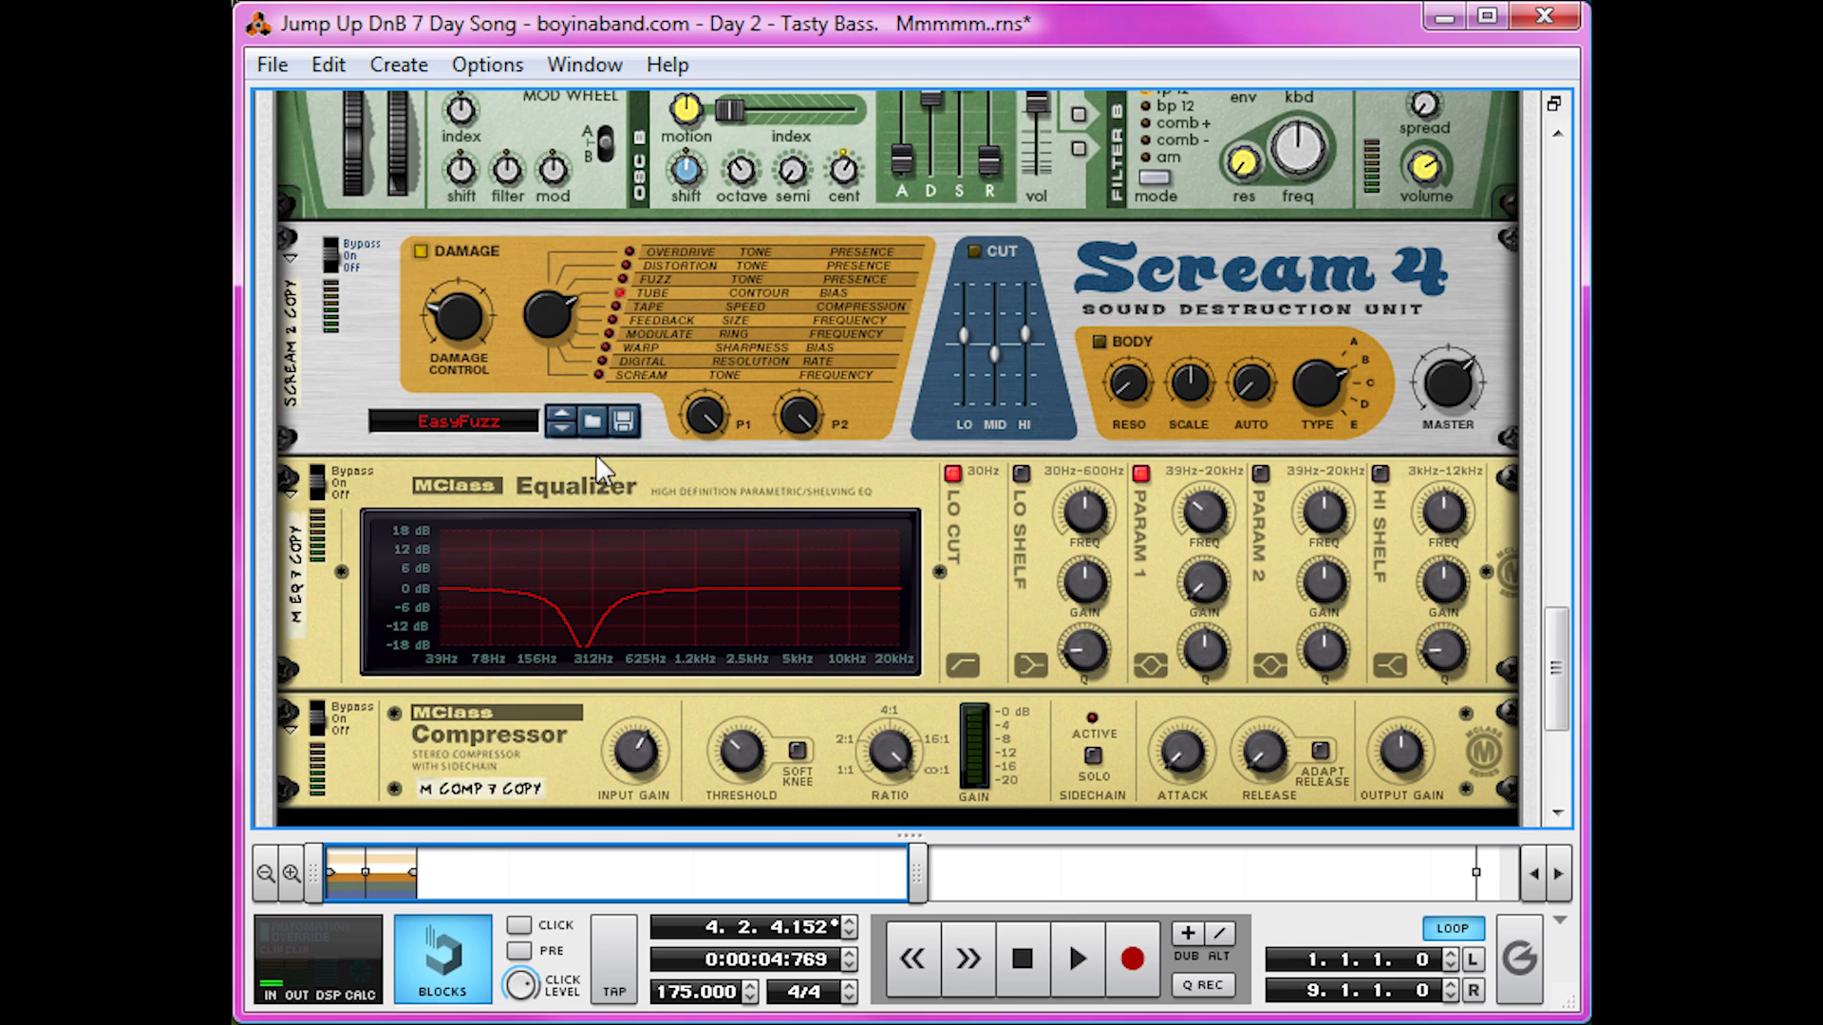
Step: Raise the copied Scream 4's damage control and set its damage type to Warp while listening to playback
click(463, 313)
key(space)
drag(459, 305, 482, 249)
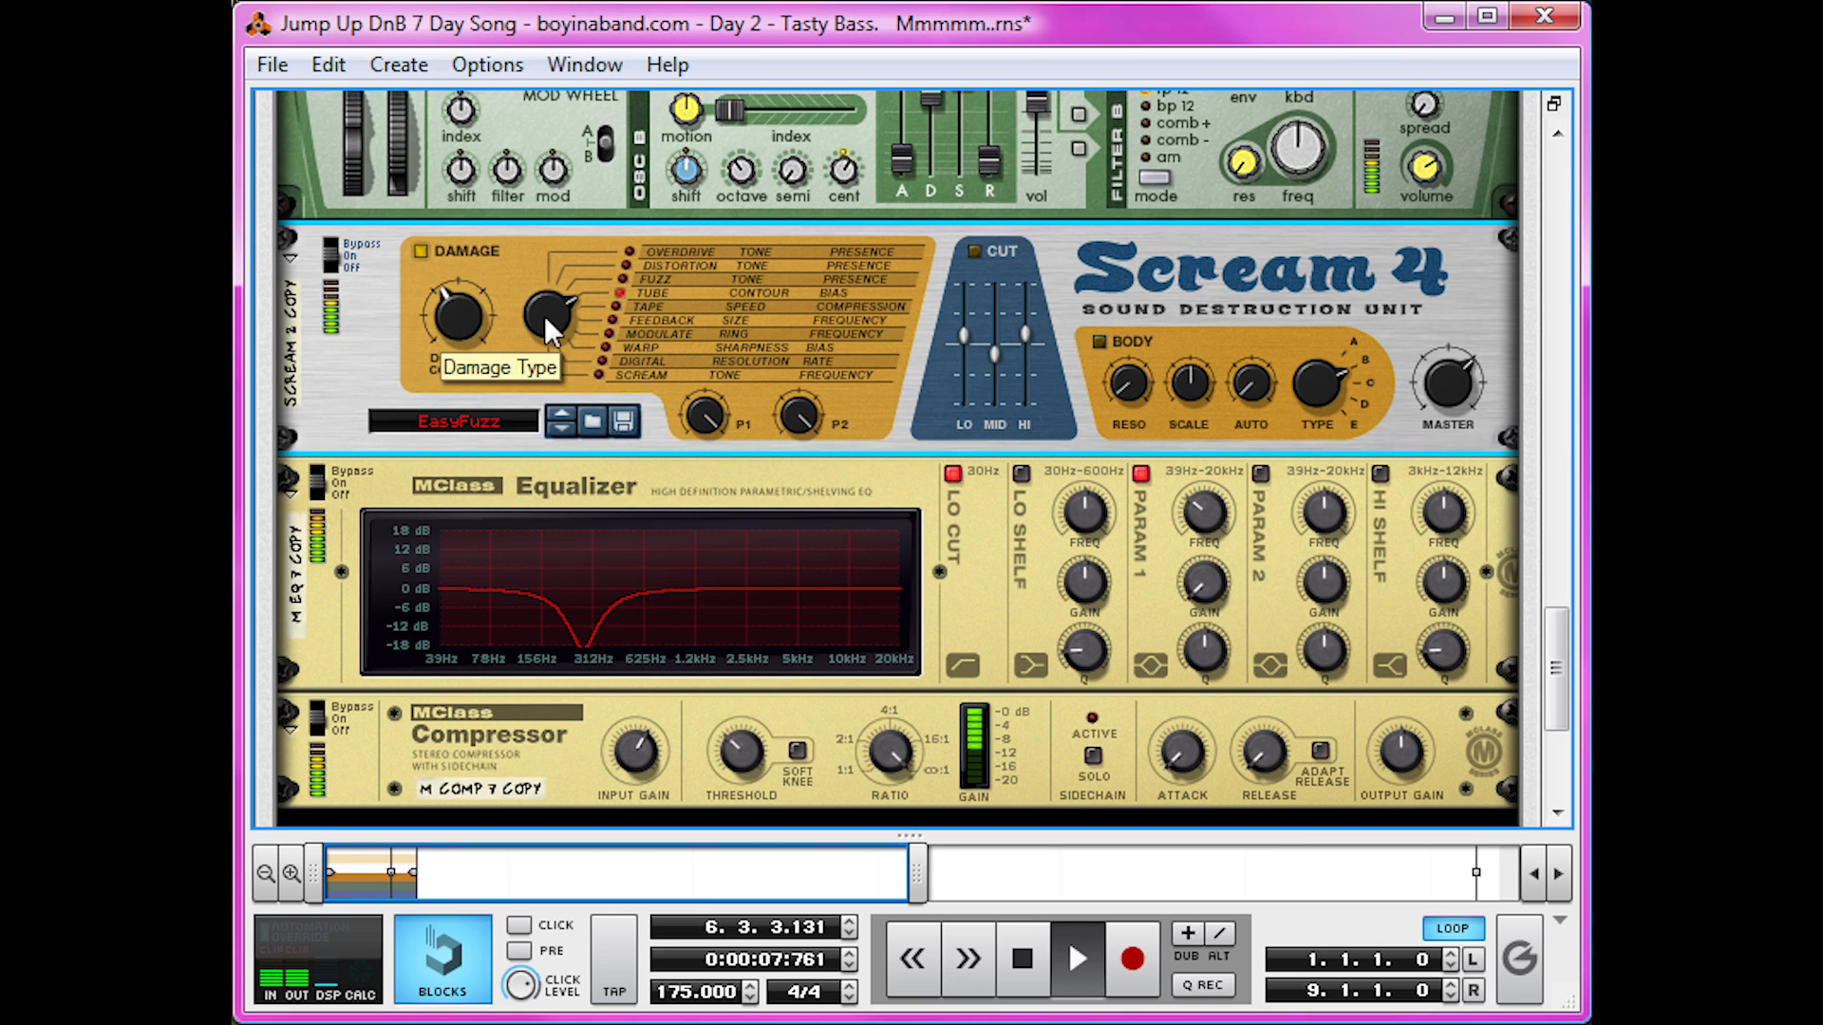
drag(545, 317, 665, 133)
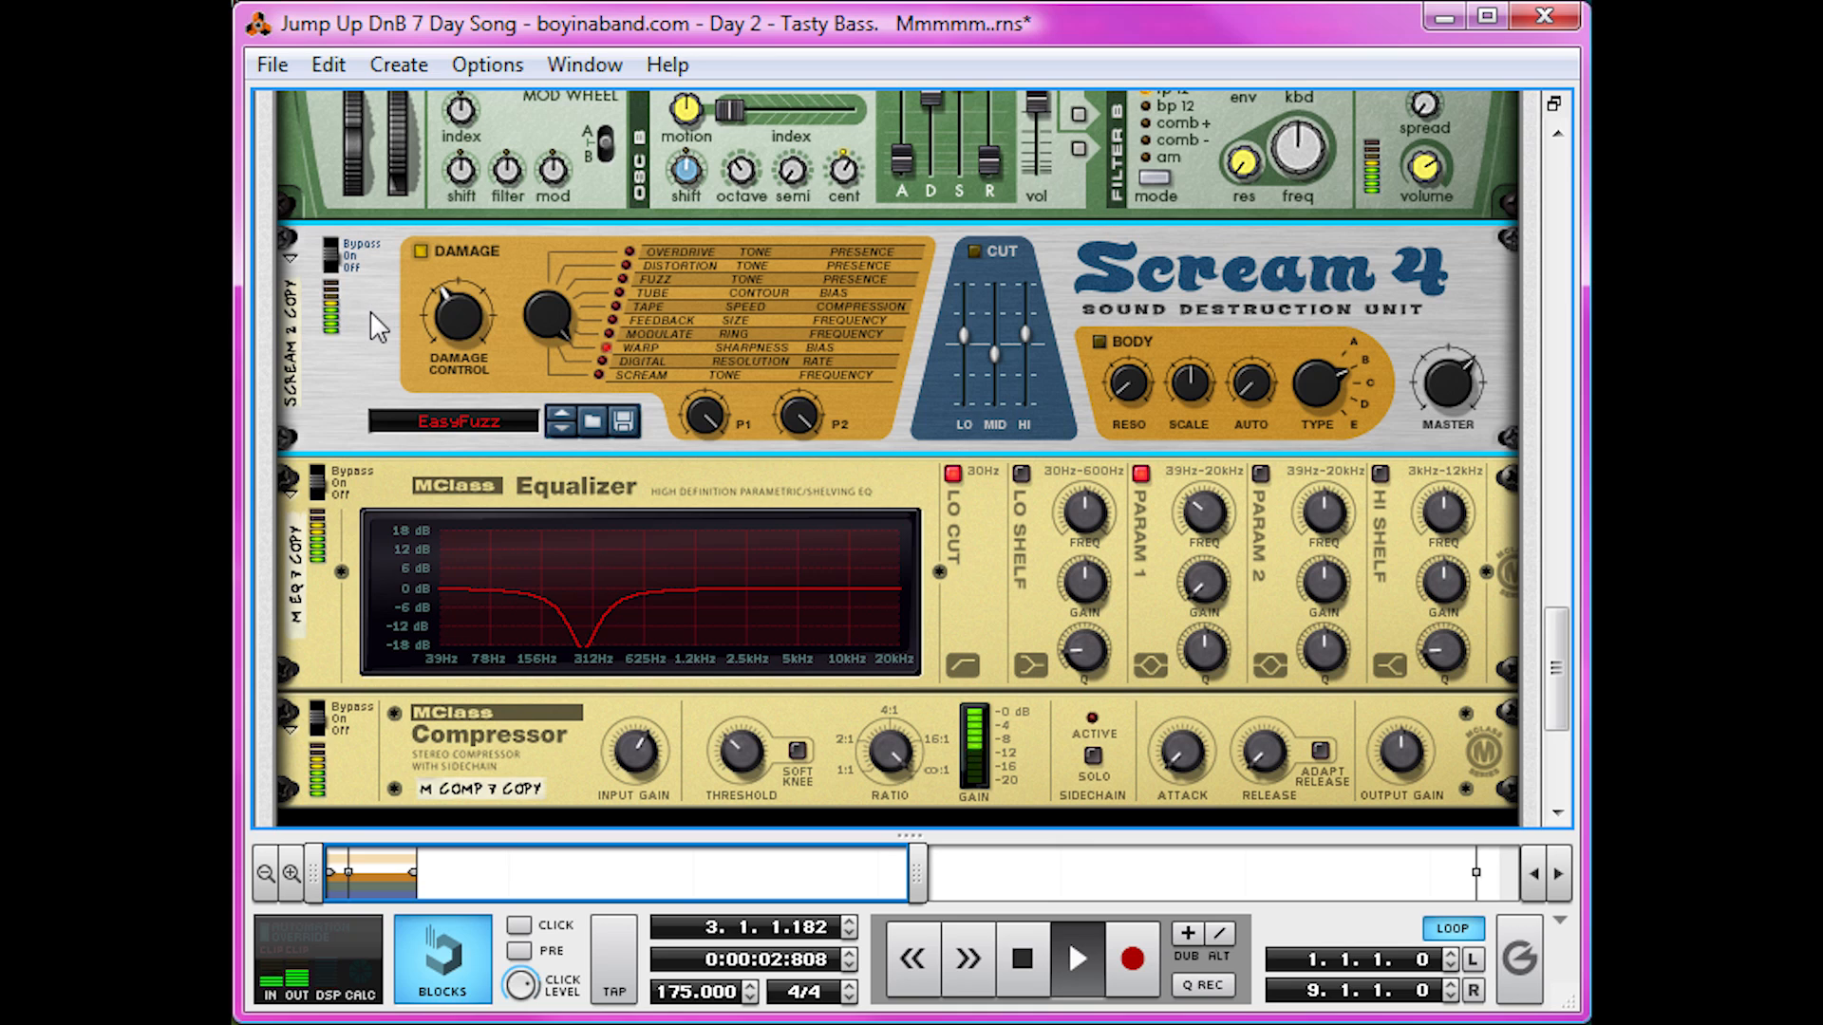
key(space)
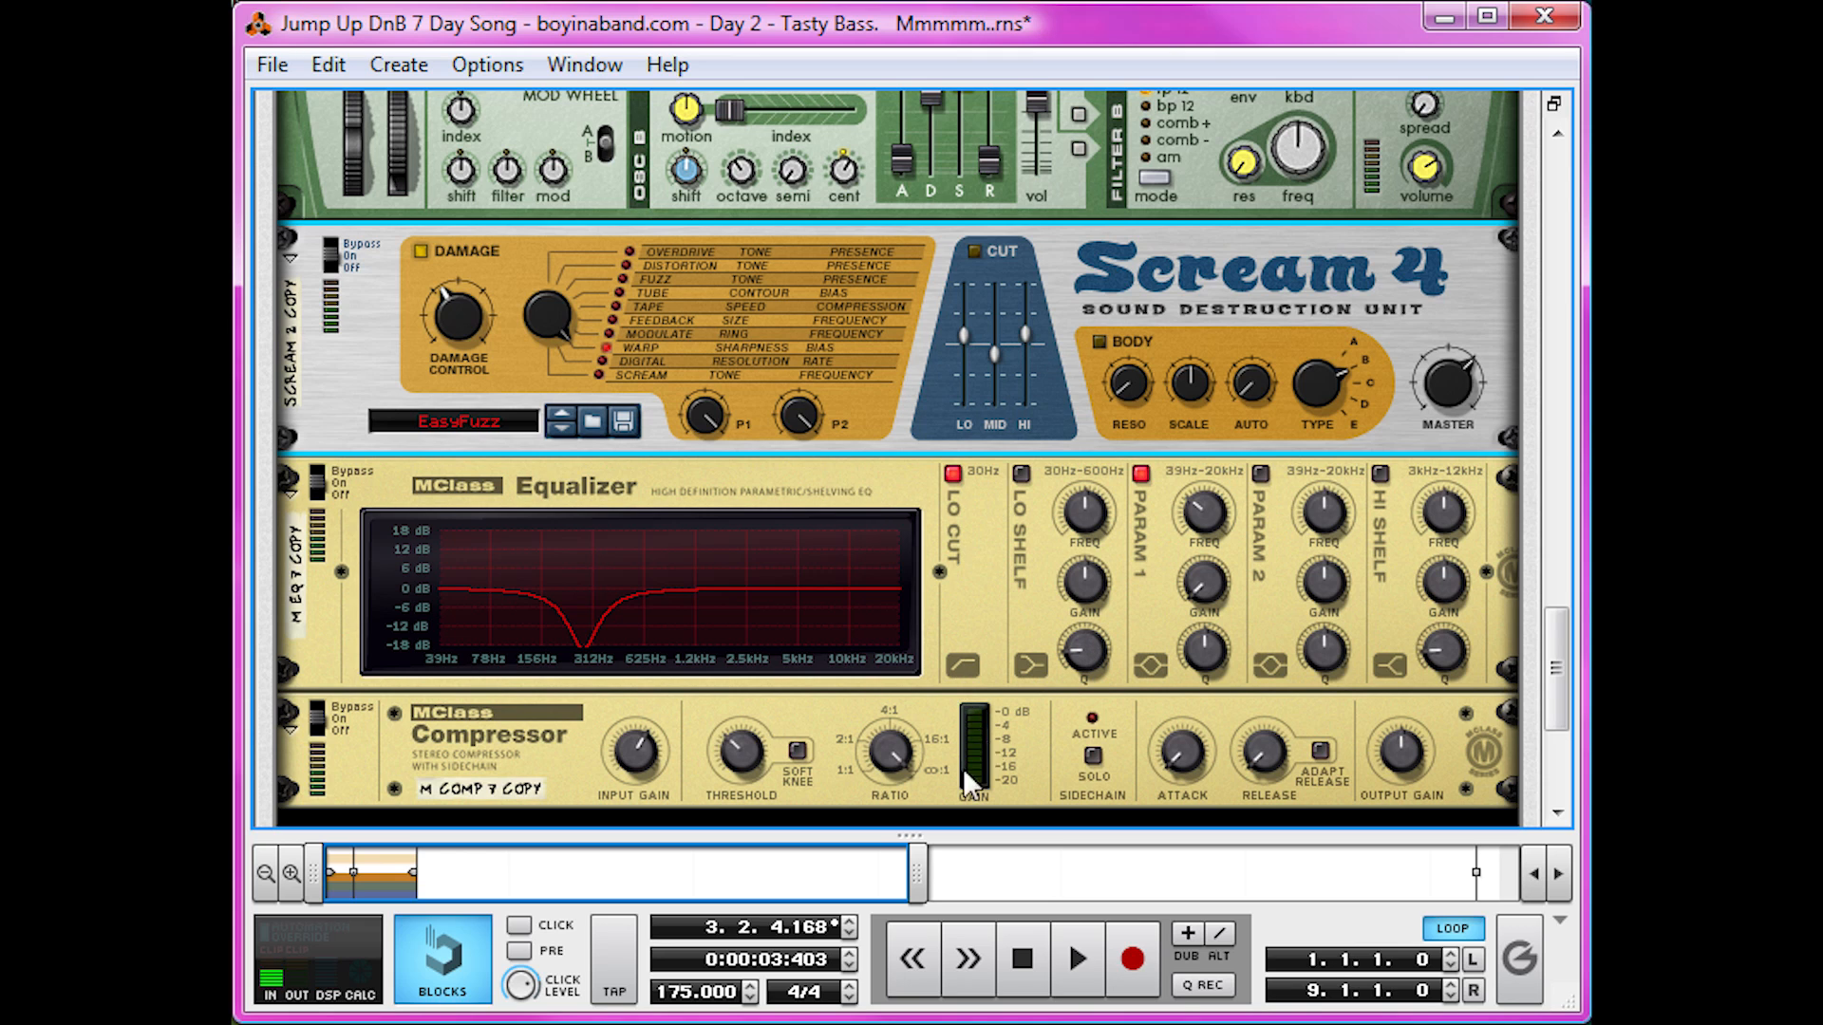
Step: Add a Thor Polysonic Synthesizer below the copied compressor inside the Tasty Bass Combinator
right_click(938, 827)
mouse_move(1273, 249)
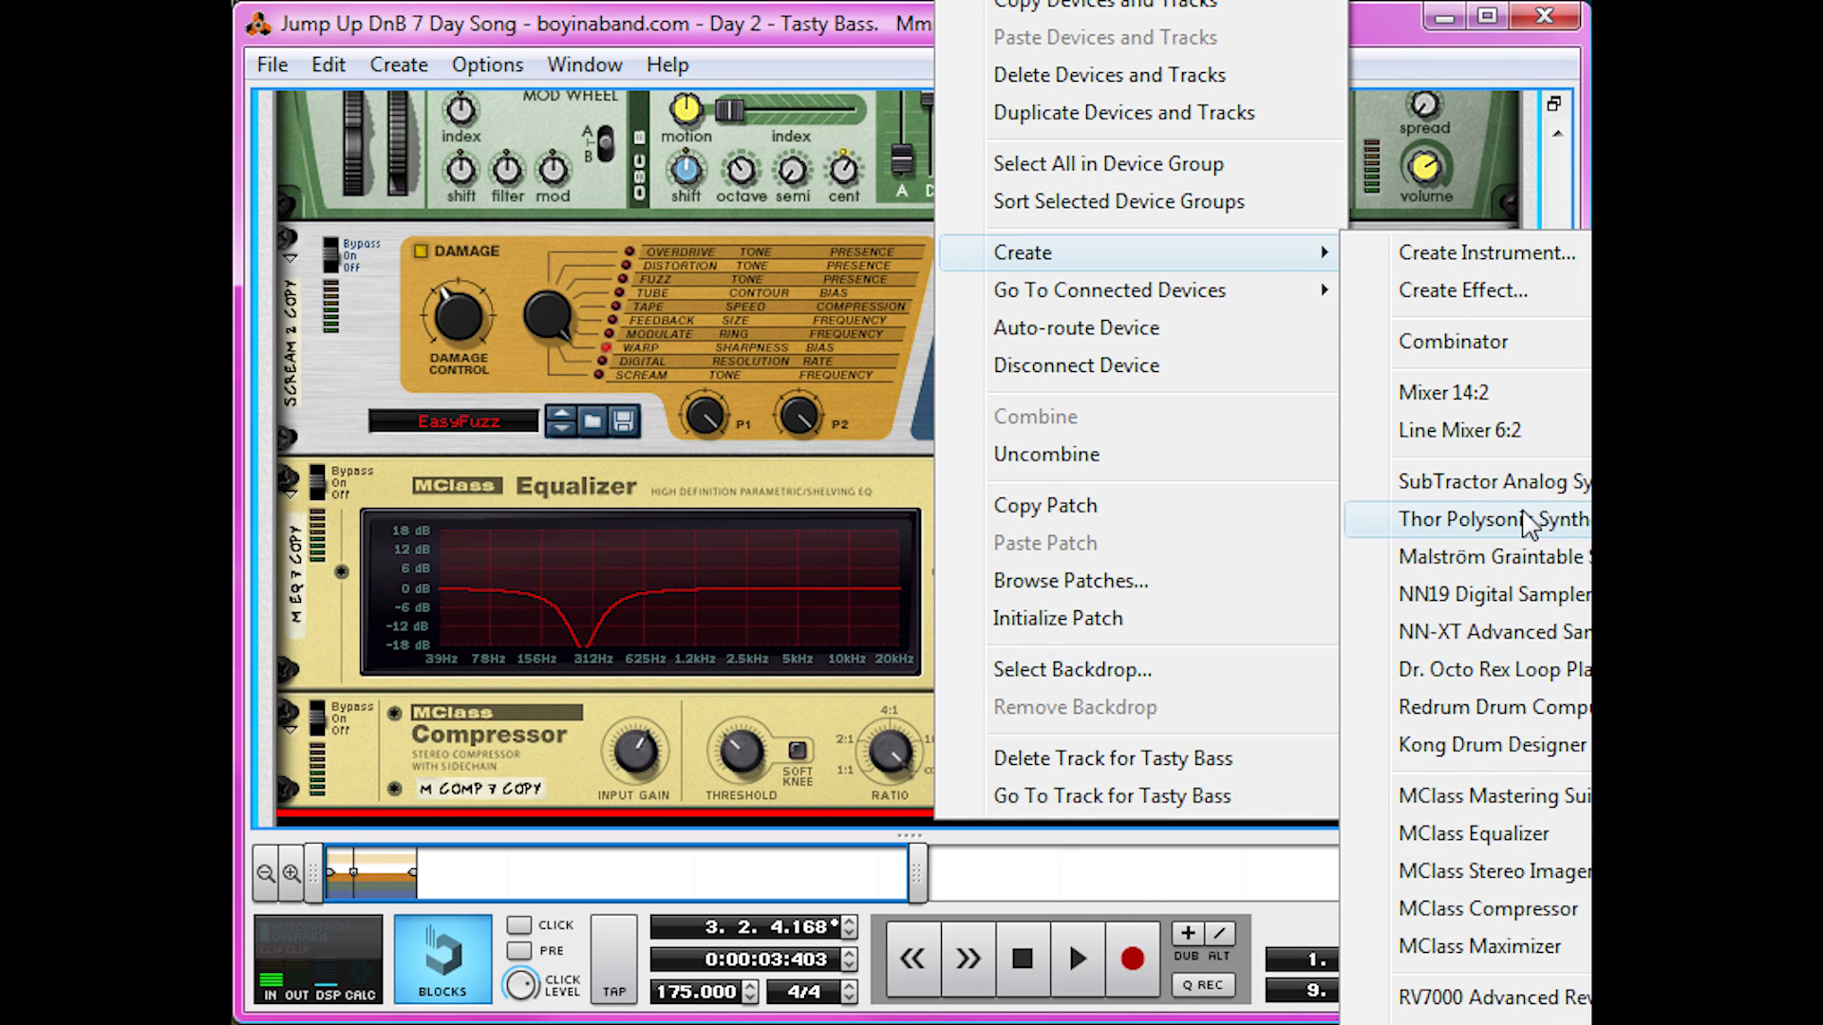
click(1526, 522)
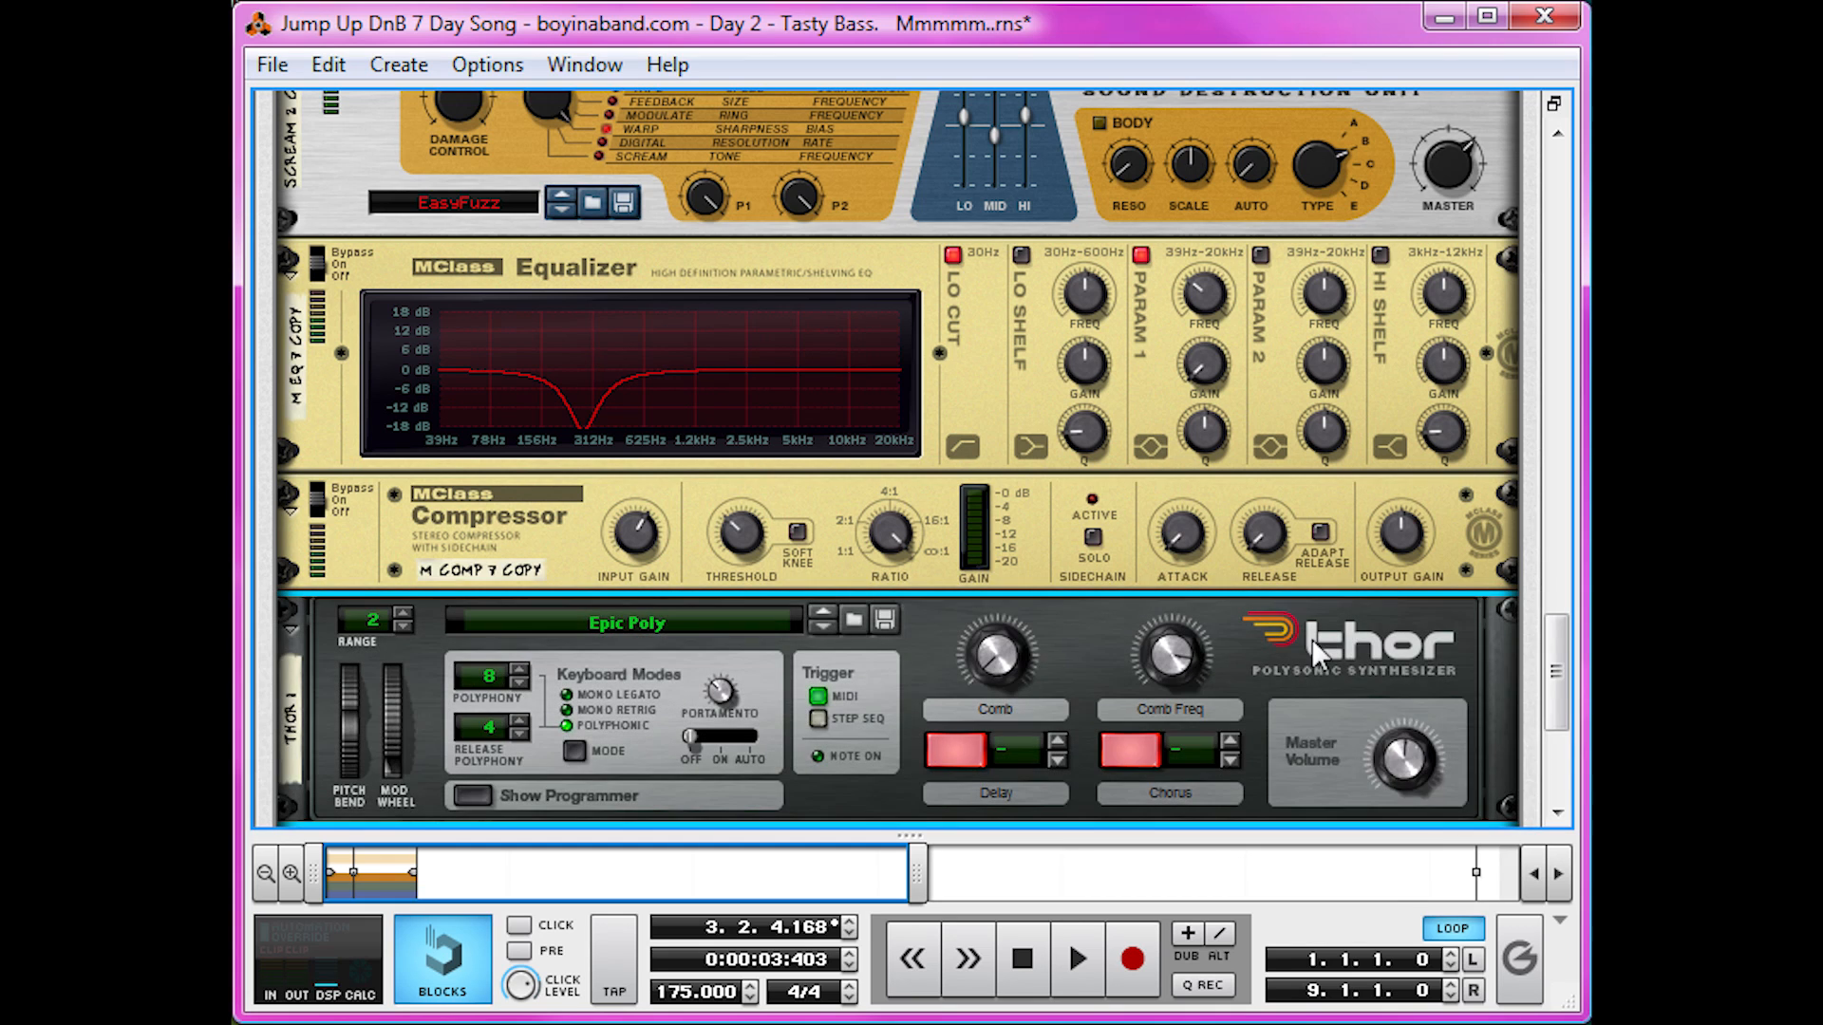
Step: Initialize the Thor's patch and show its programmer
right_click(1312, 638)
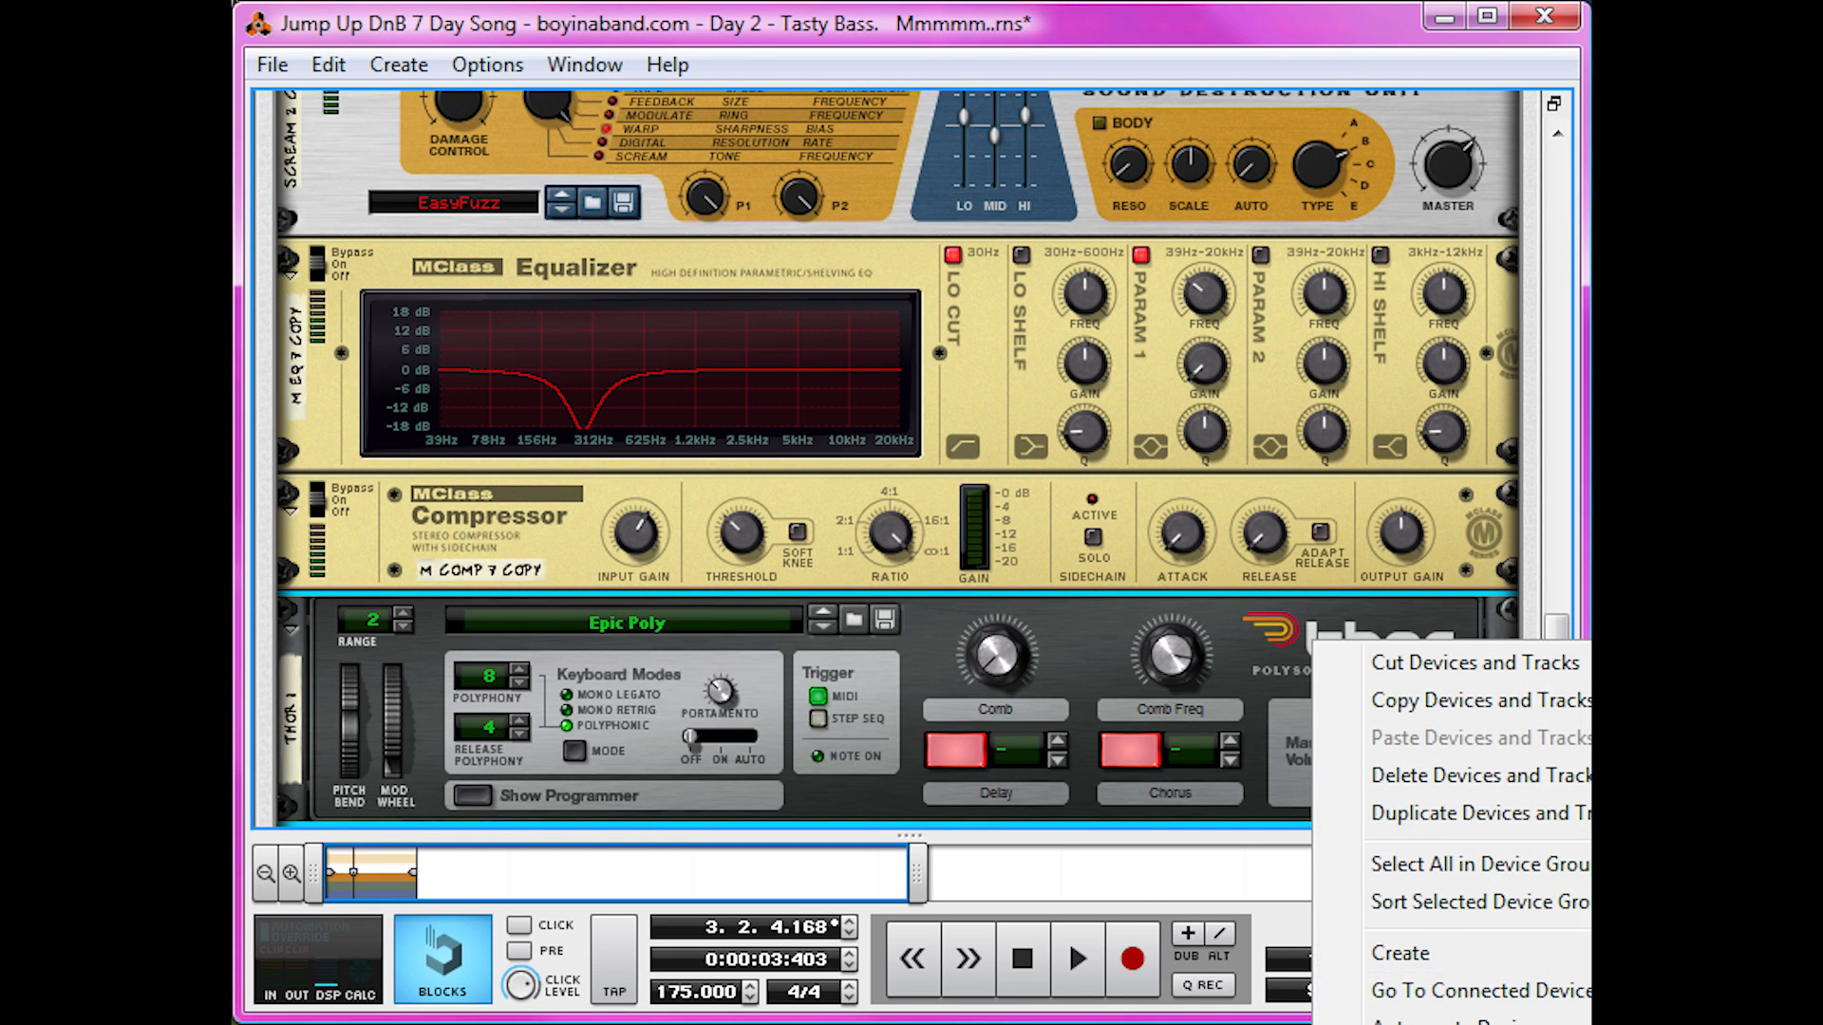
key(Escape)
click(460, 803)
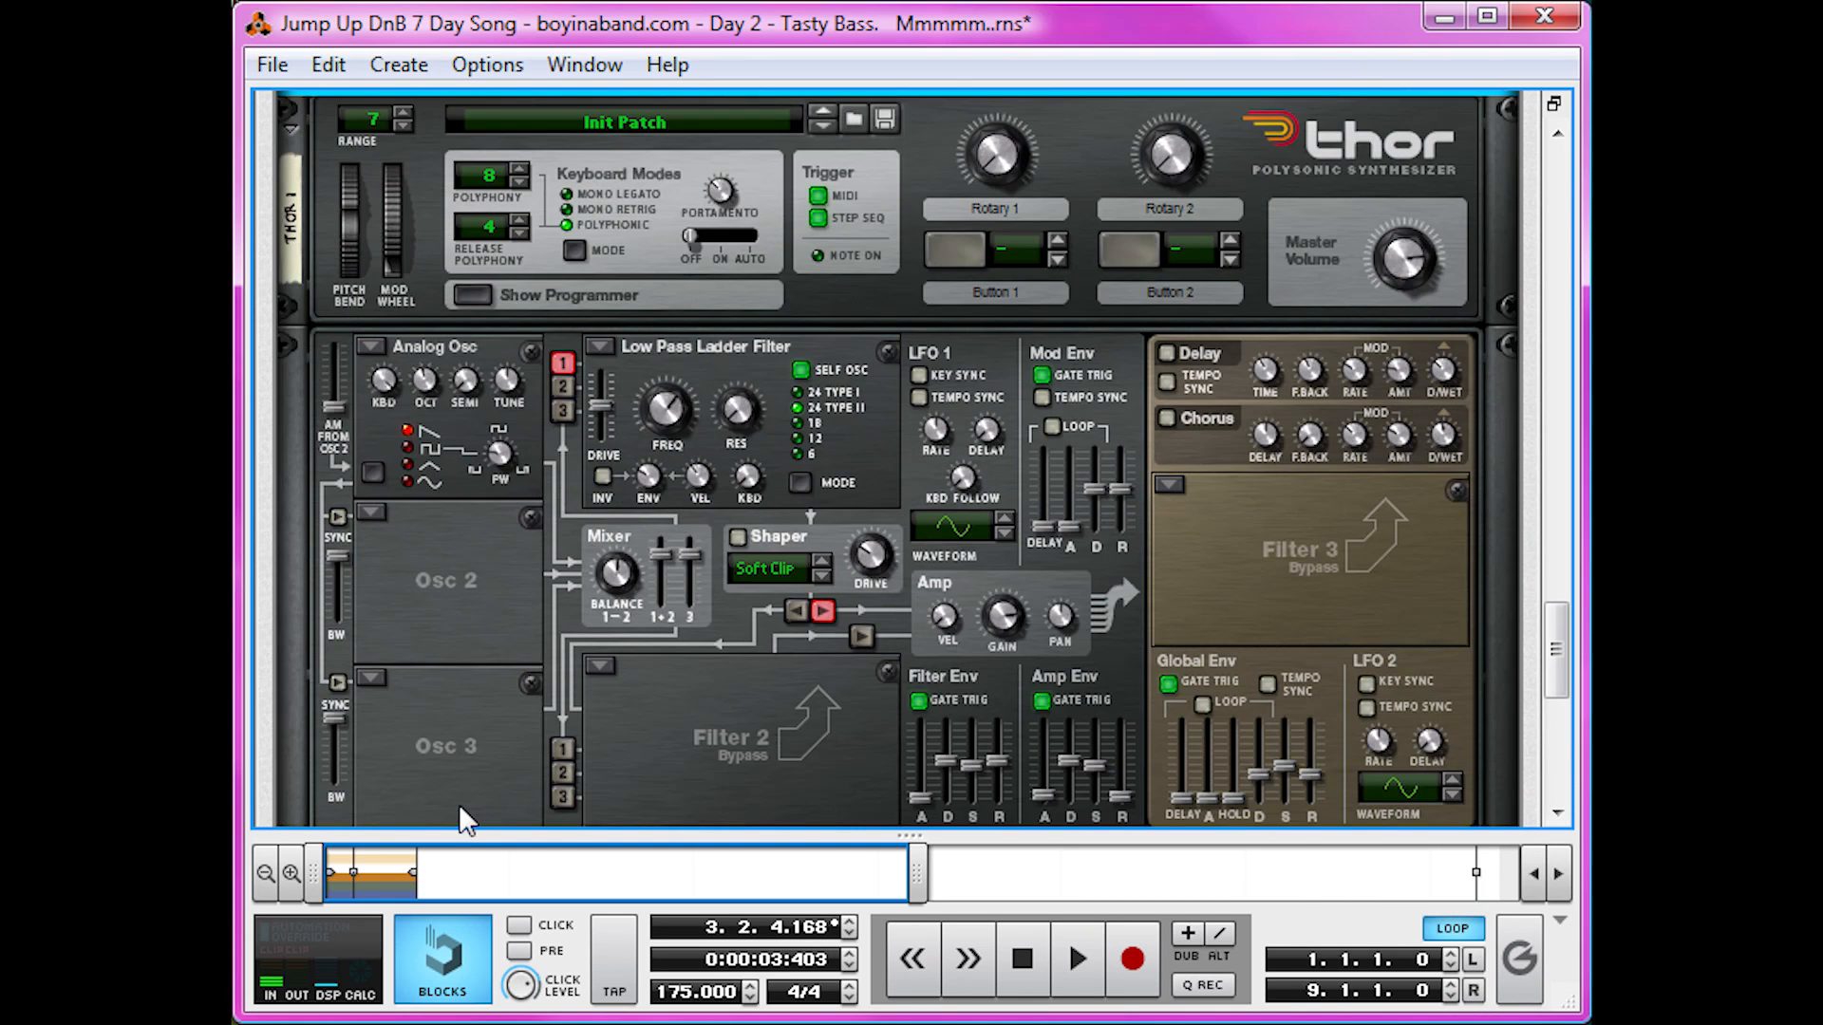
Step: Load Analog Osc modules into Thor's Osc 2 and Osc 3 slots
click(372, 513)
click(408, 537)
click(371, 678)
click(403, 714)
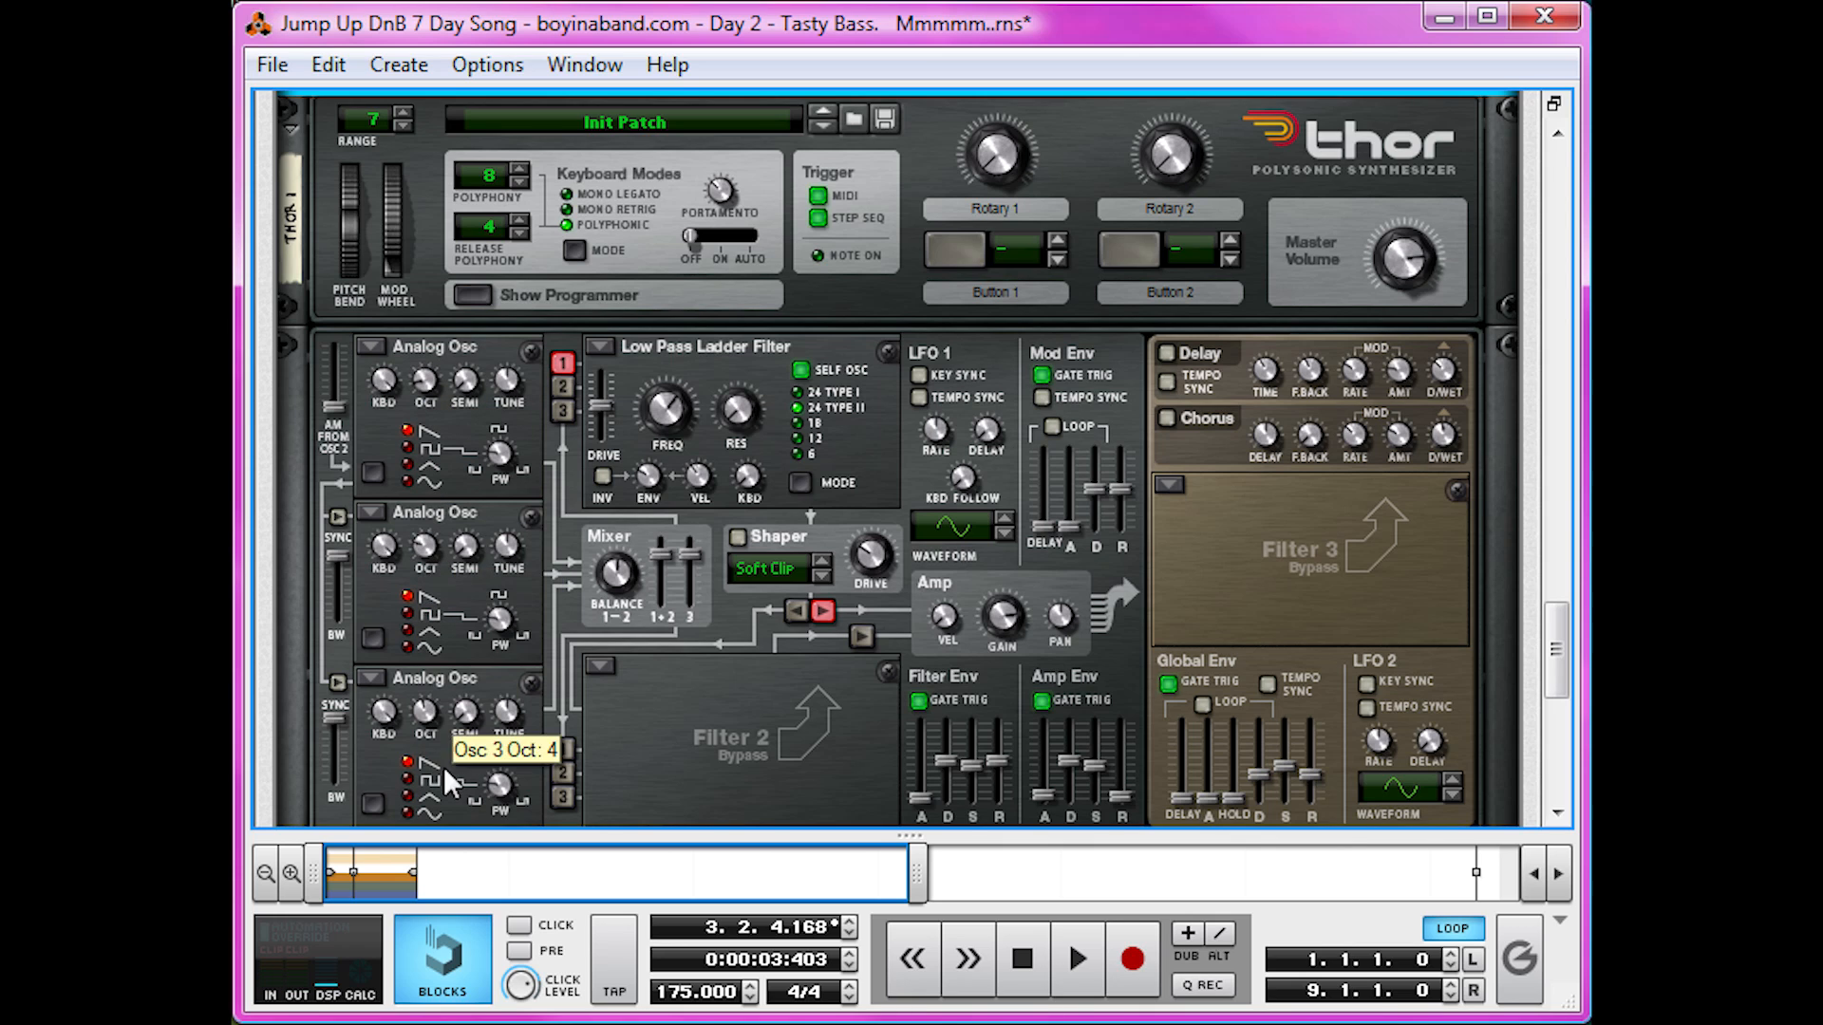
Step: Set all three Thor oscillators to sine waves and route oscillators 2 and 3 into Filter 1
drag(432, 715, 430, 731)
click(436, 812)
click(435, 653)
click(430, 481)
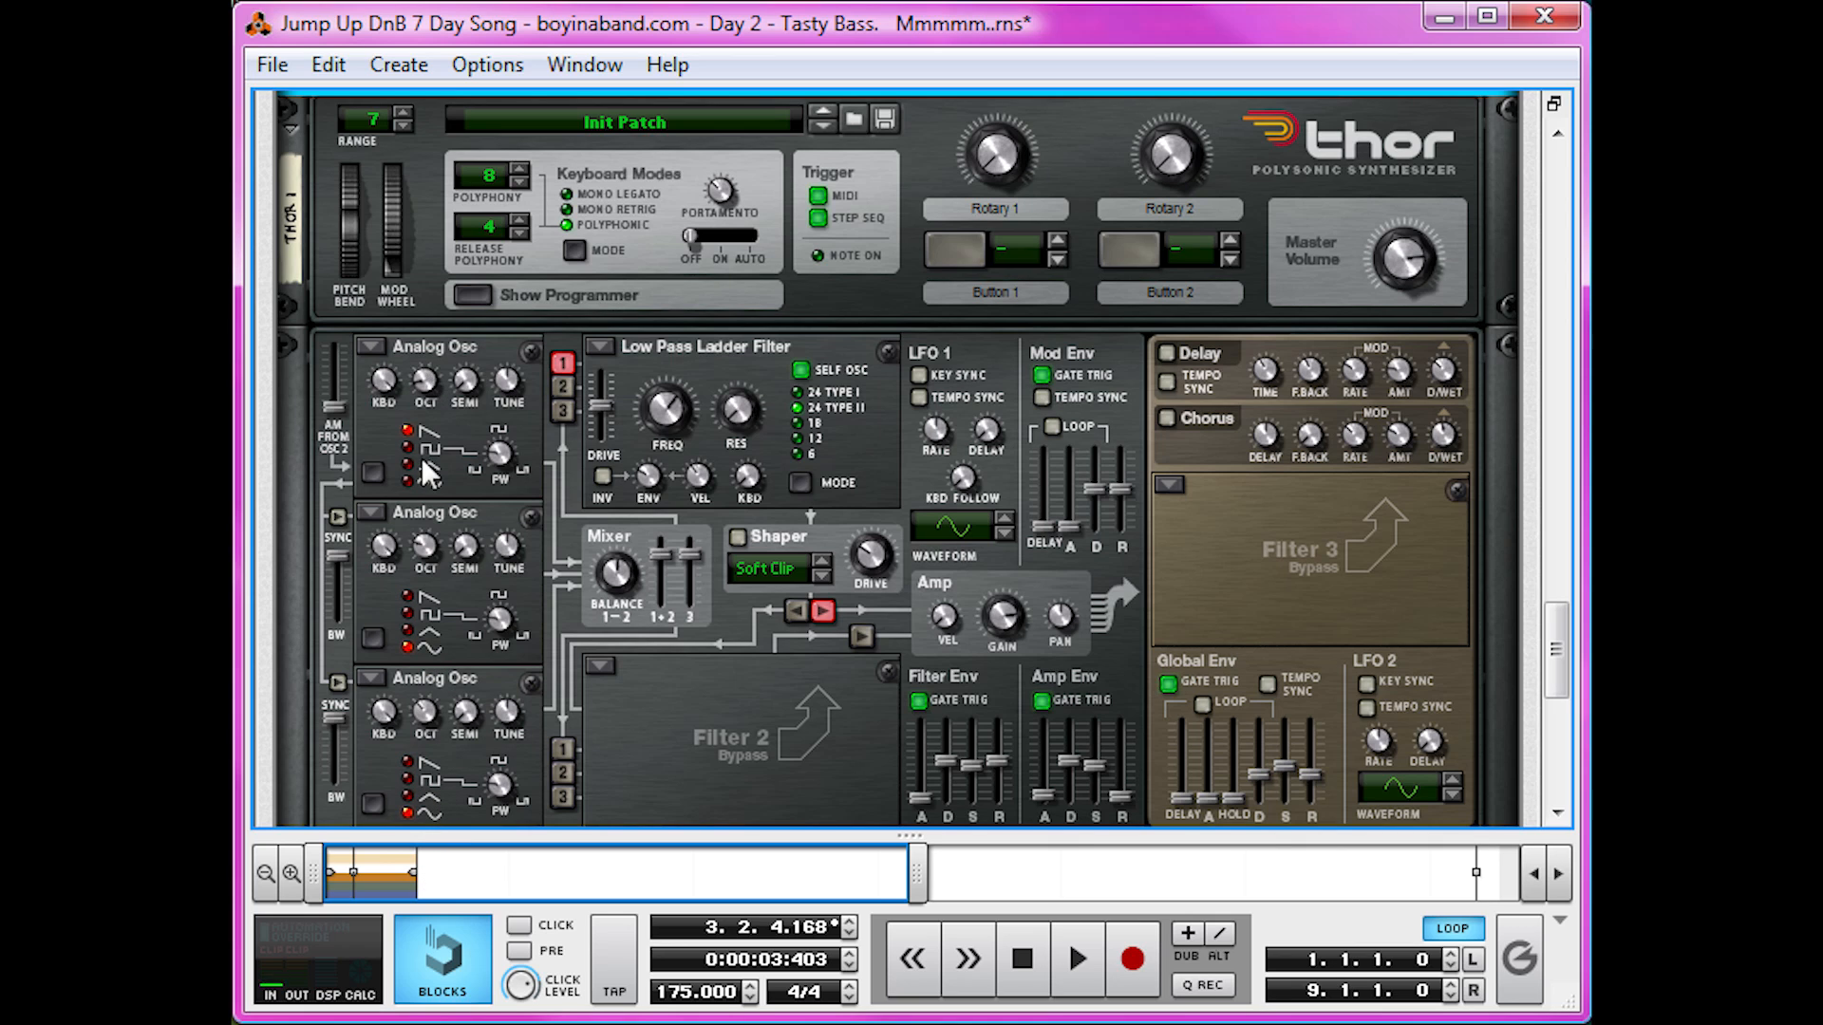
click(561, 386)
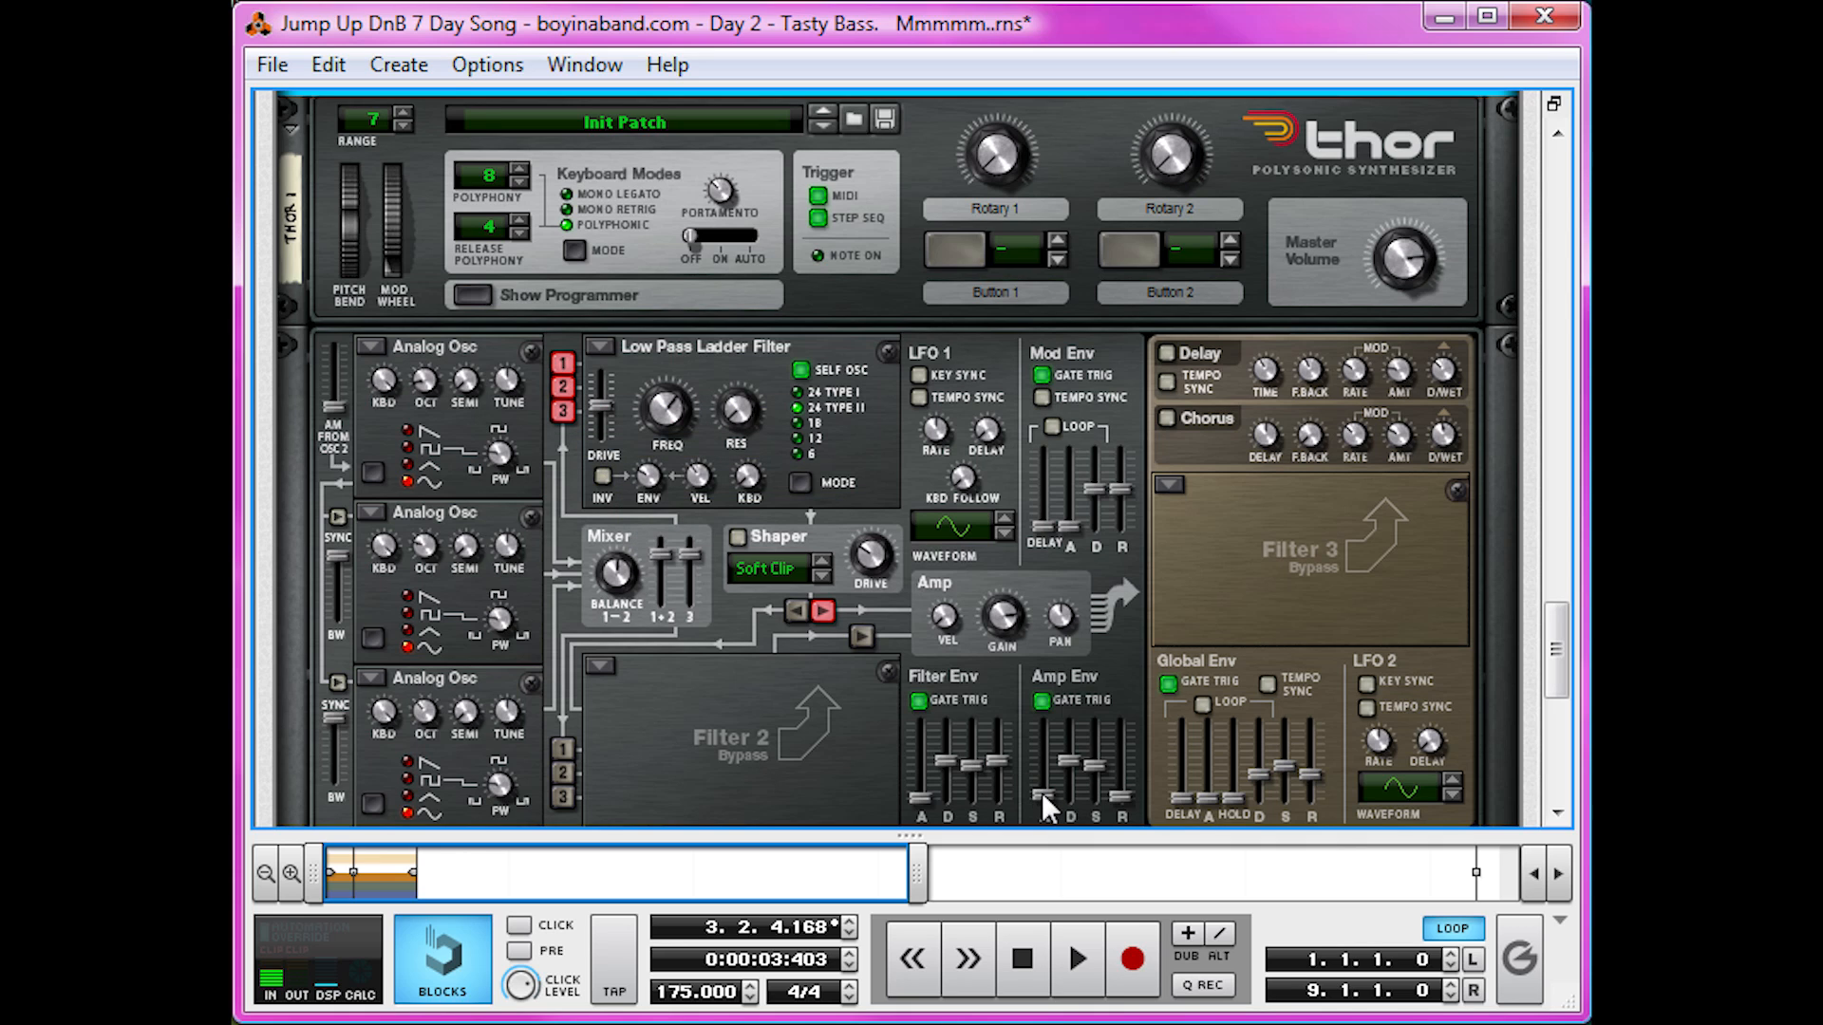
Step: While playing the loop, set the Thor's Amp Env attack to 40.7 ms and raise the Amp Env sustain to maximum
scroll(943, 708, up, 15)
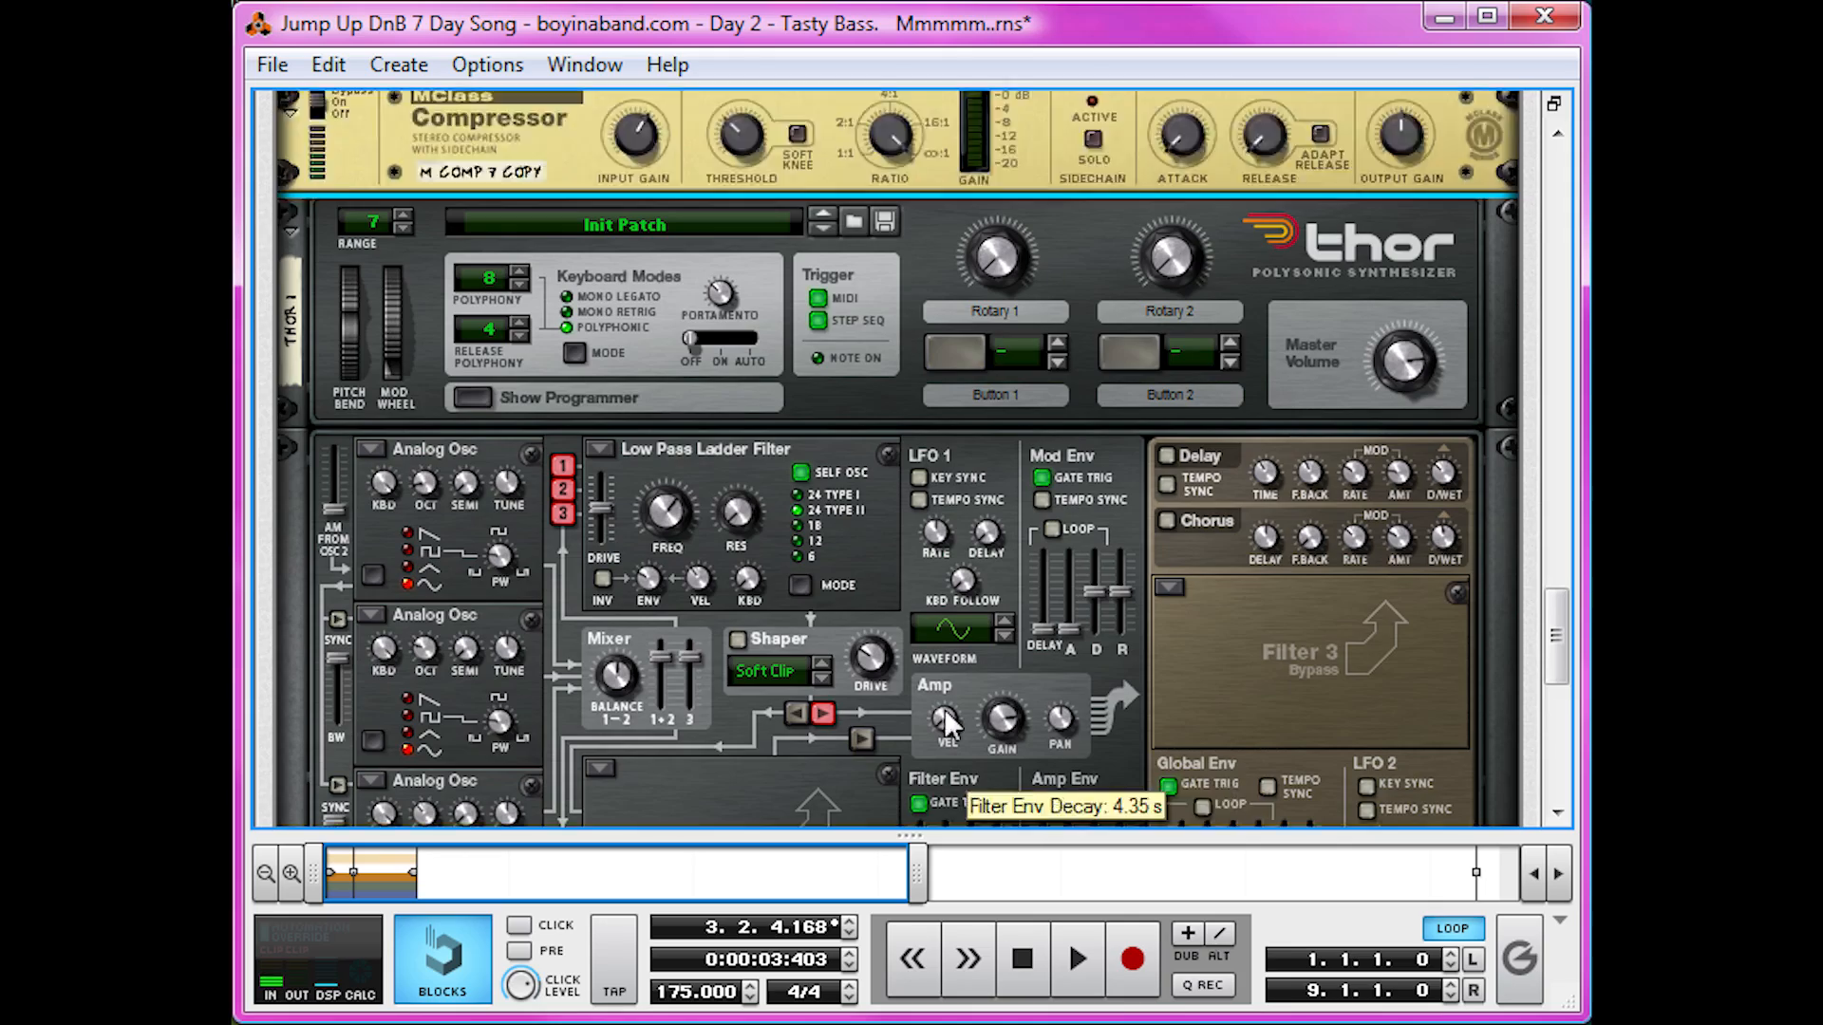
scroll(936, 703, up, 15)
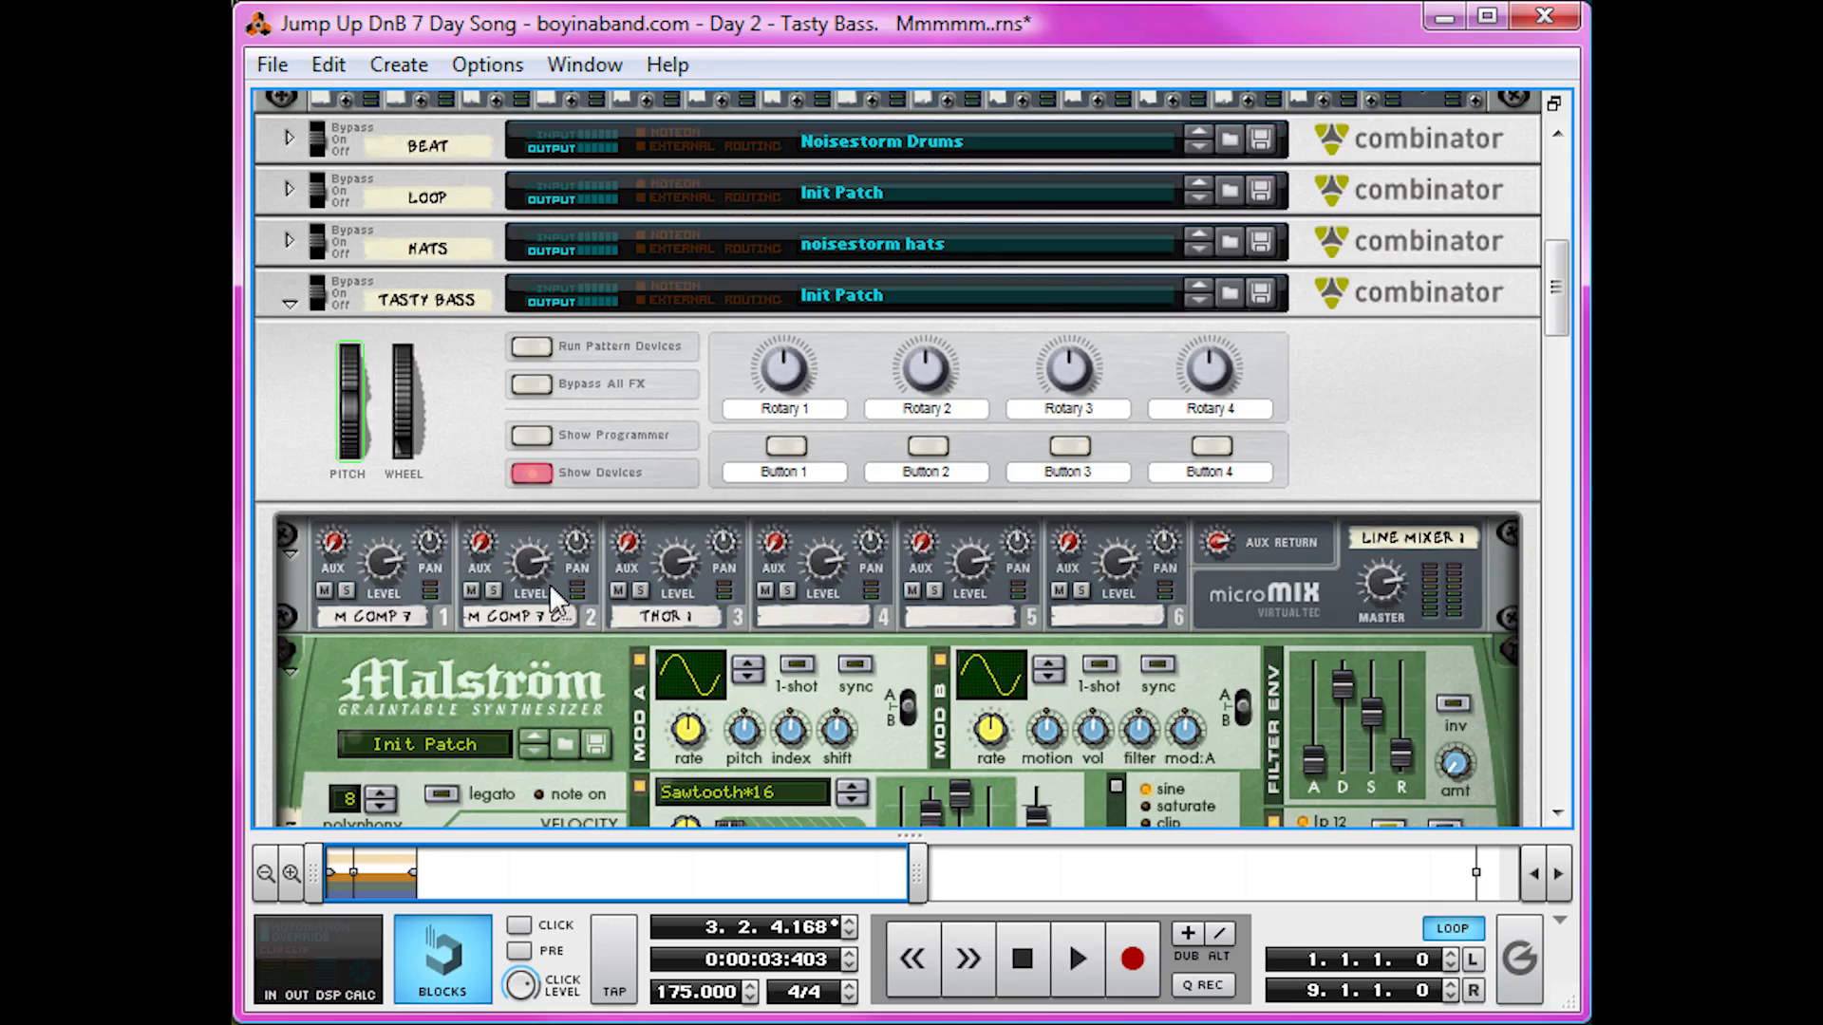
scroll(641, 587, down, 10)
scroll(642, 585, down, 15)
key(space)
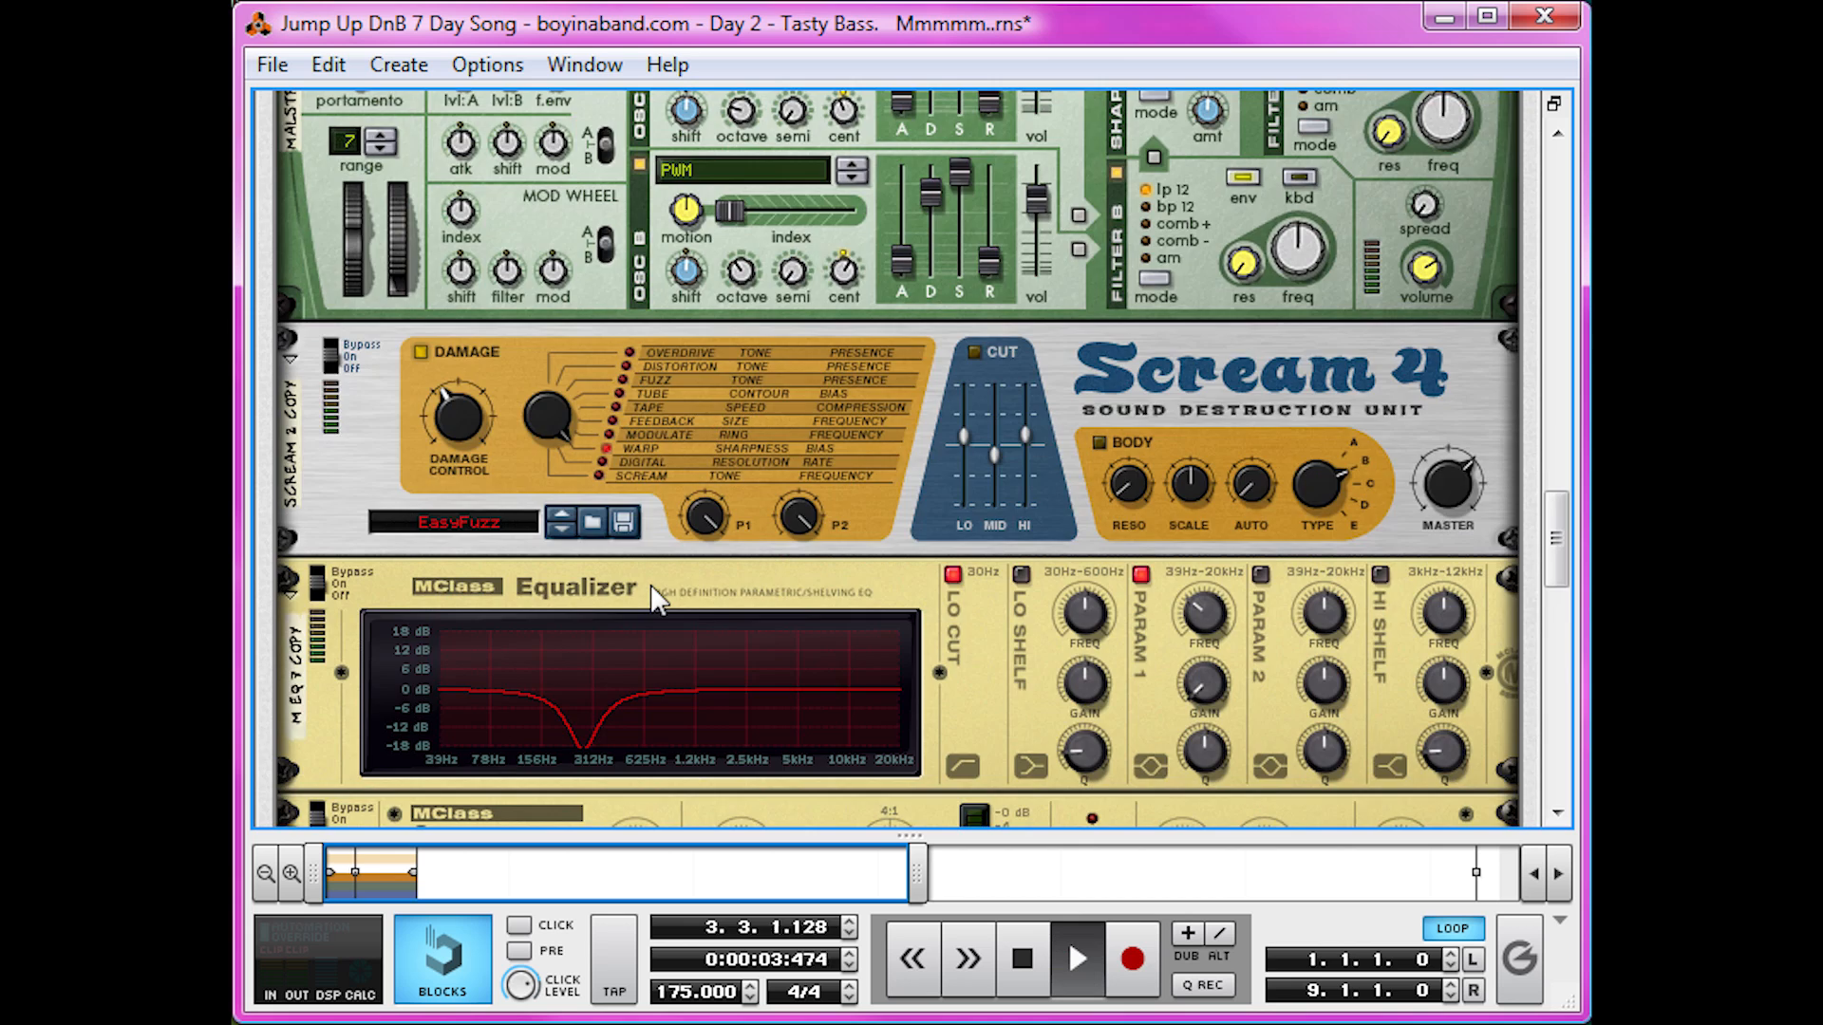
scroll(665, 589, up, 2)
scroll(716, 611, down, 4)
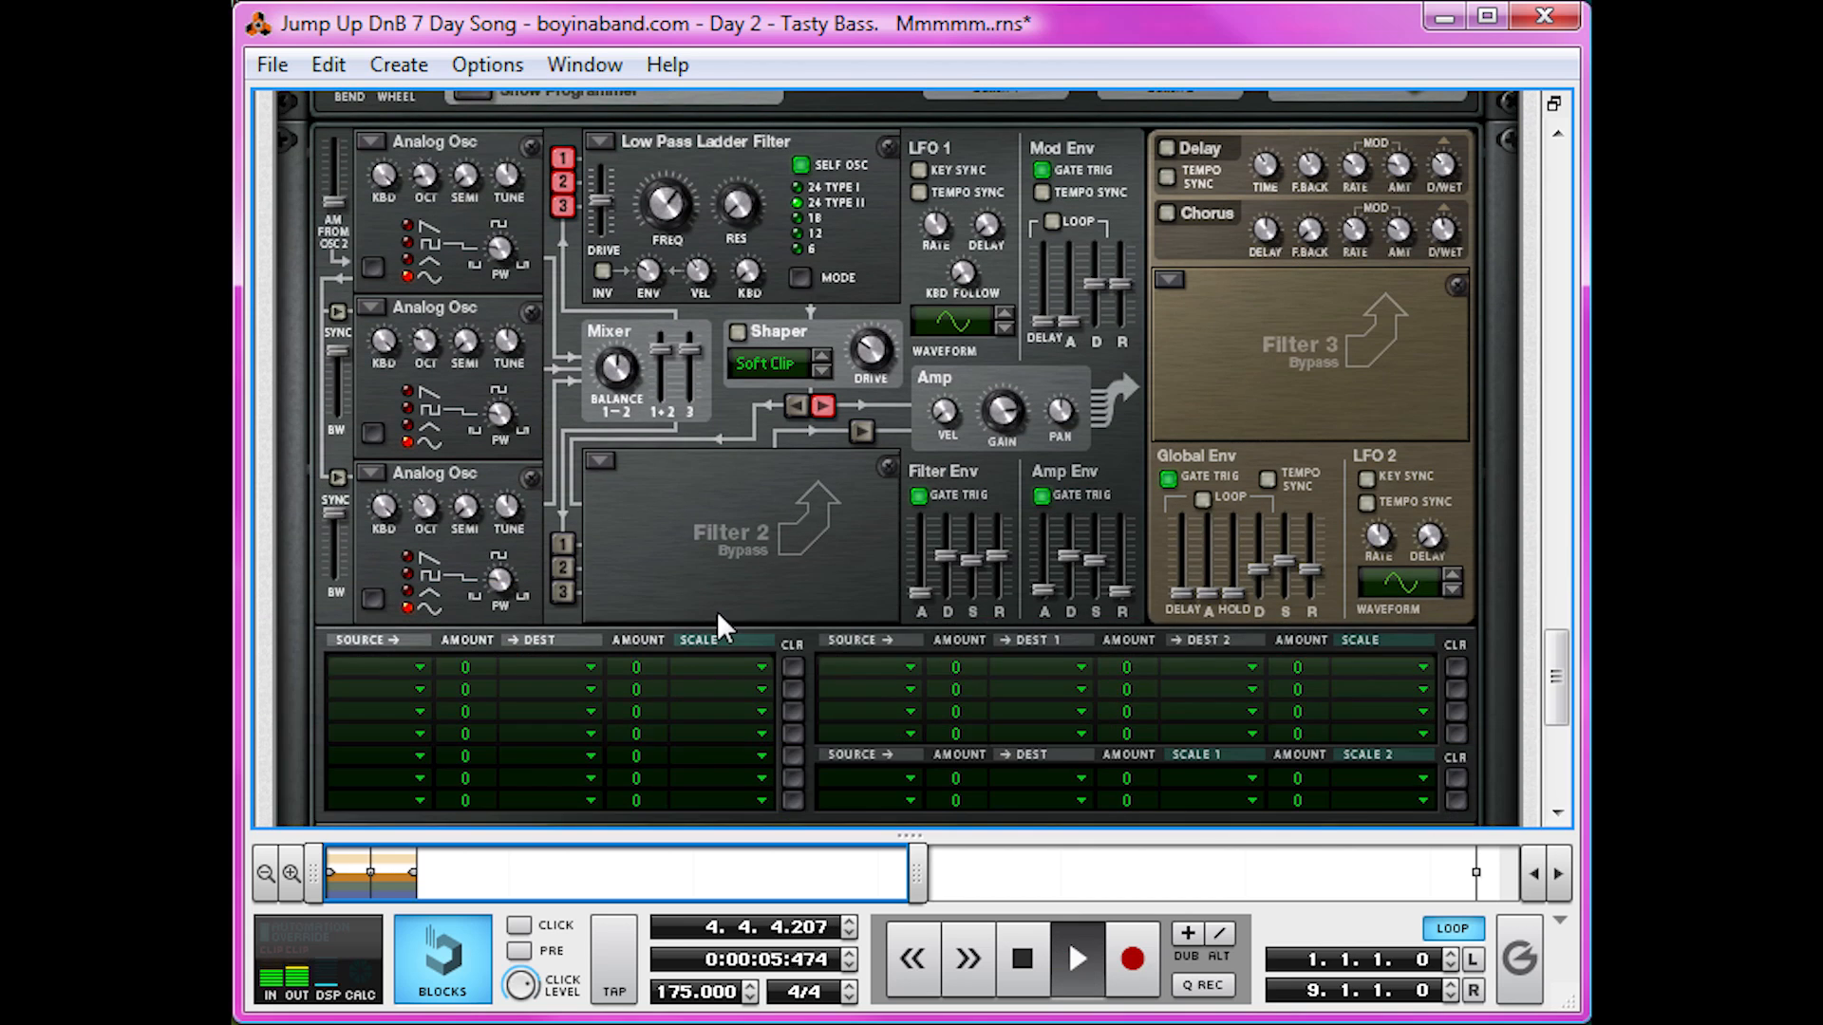
drag(1046, 594, 1044, 585)
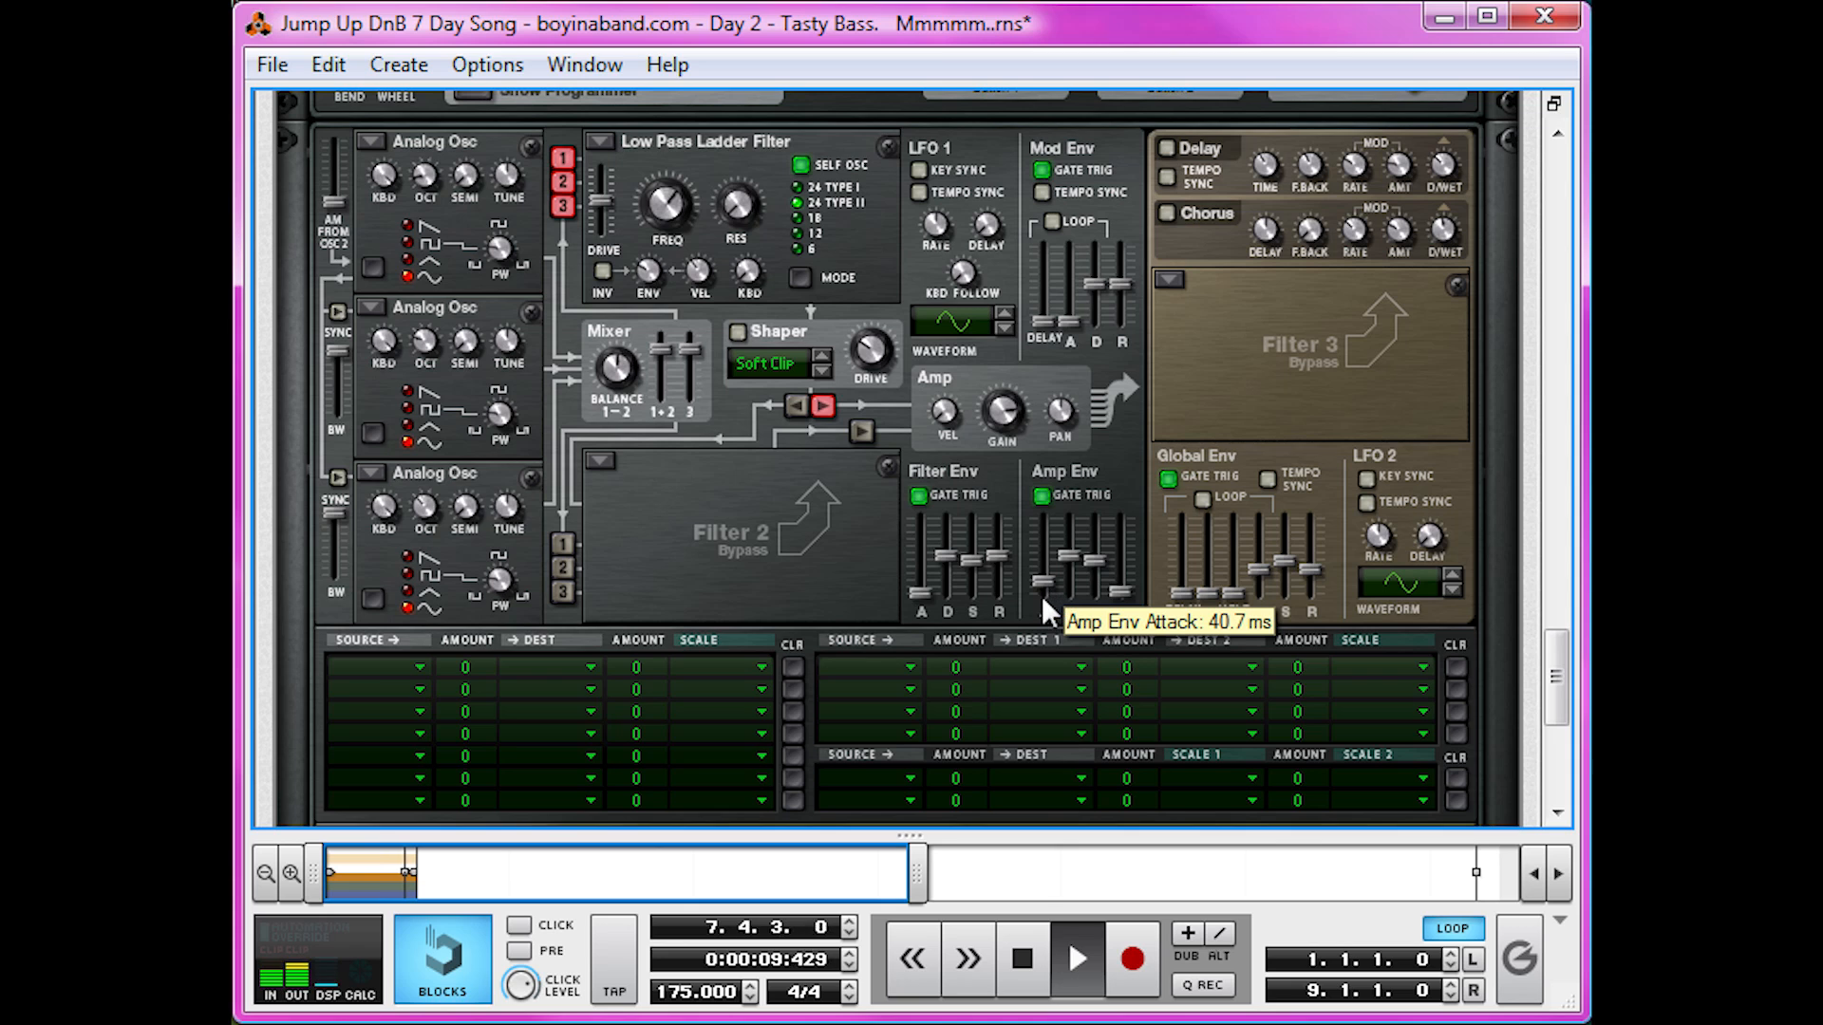
drag(1092, 561, 1101, 454)
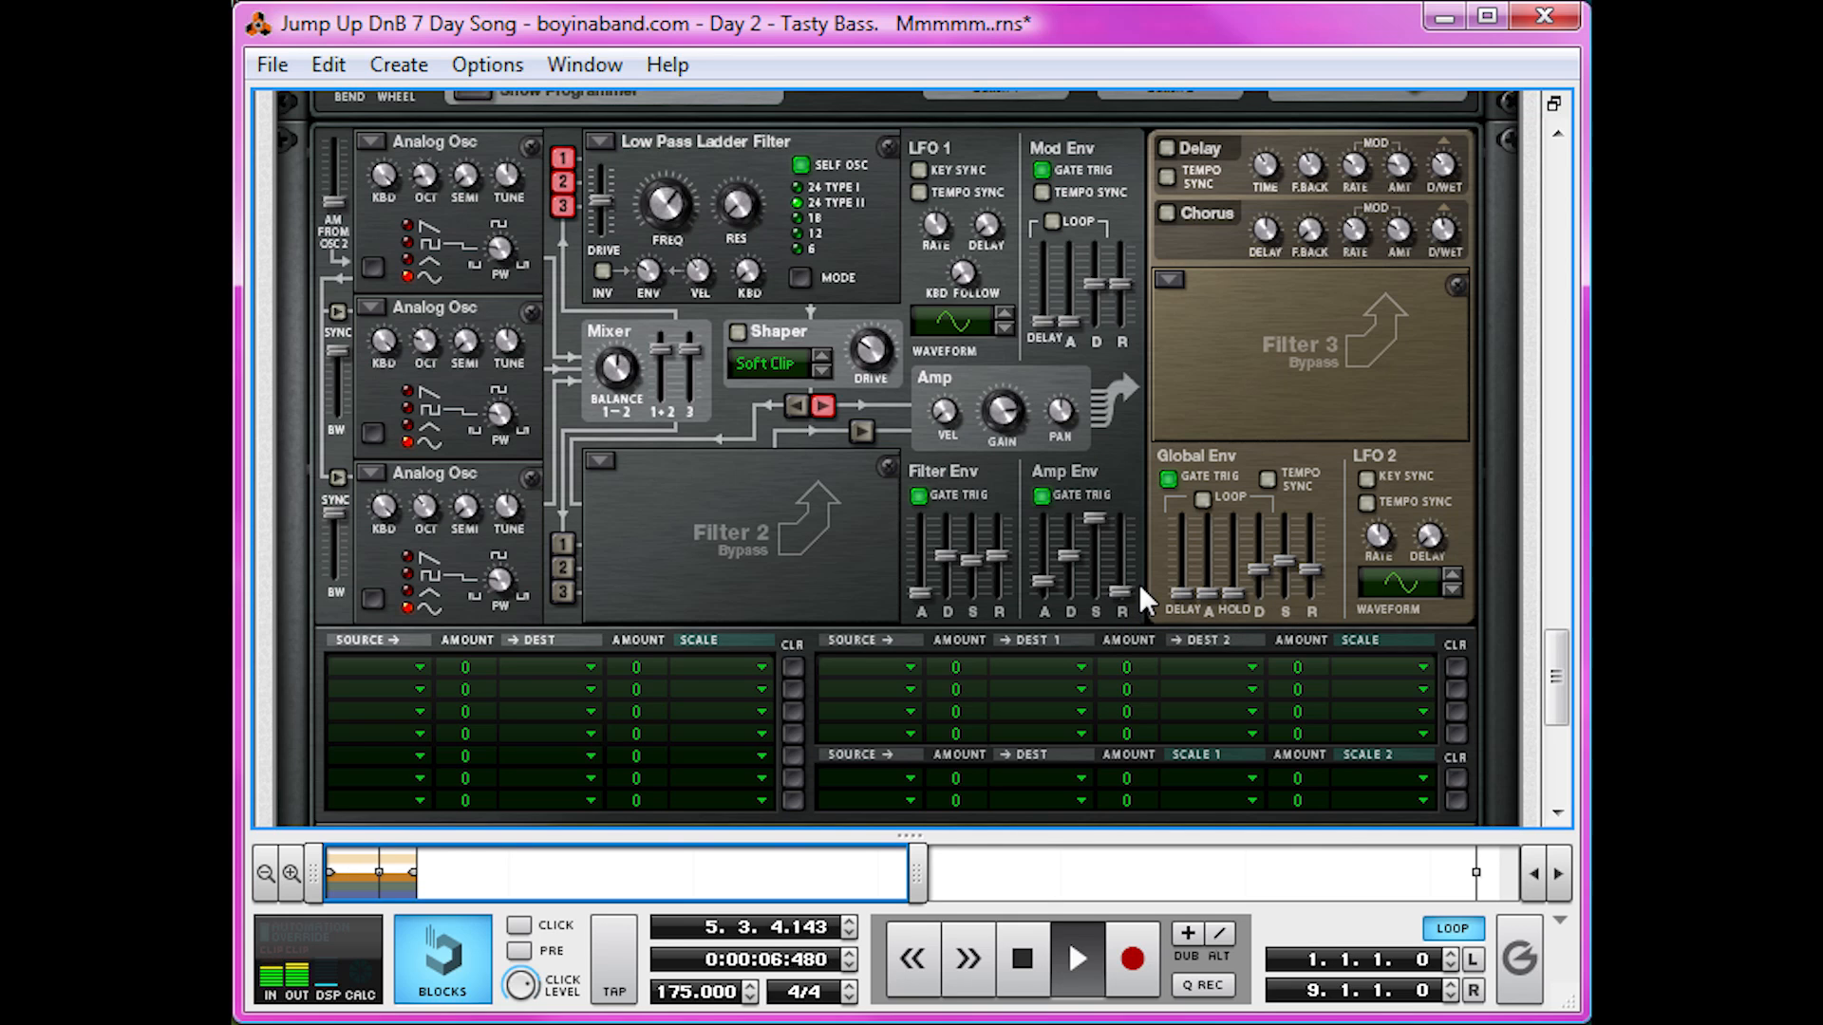
key(space)
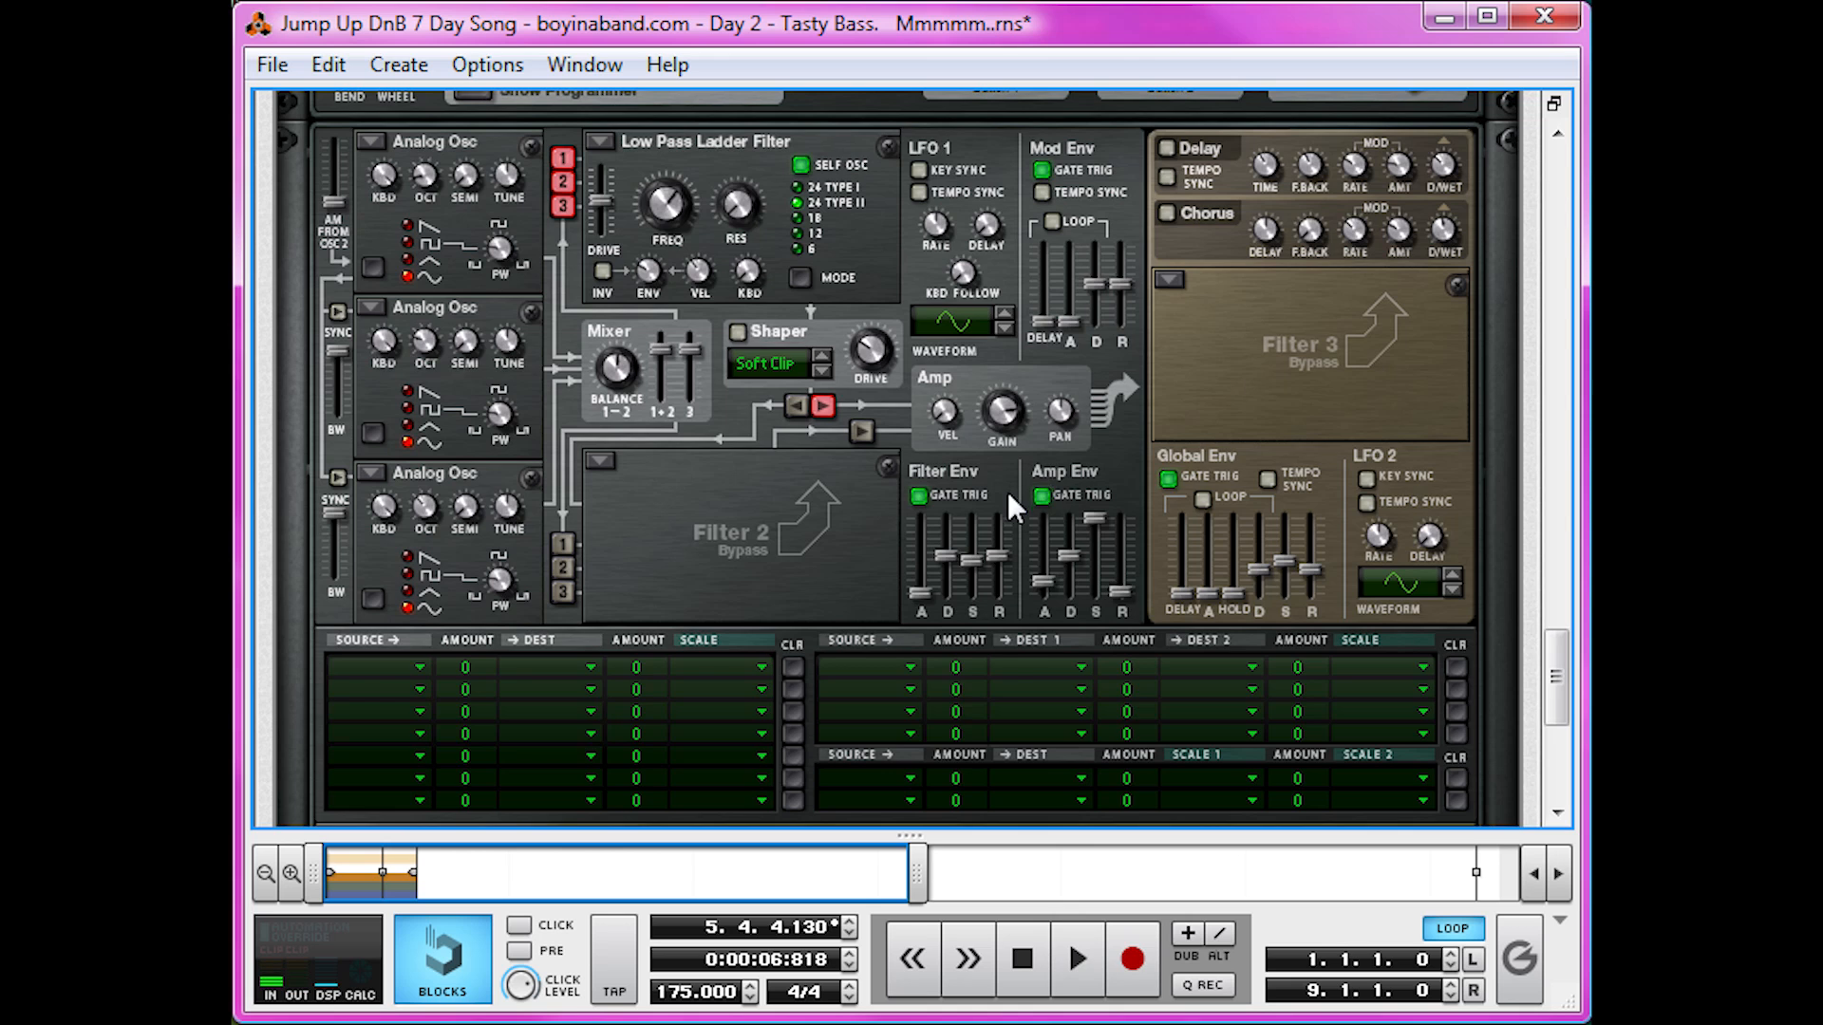
Step: Add an MClass Maximizer directly below the Thor inside the Tasty Bass Combinator
scroll(1007, 491, down, 3)
right_click(818, 284)
mouse_move(1035, 605)
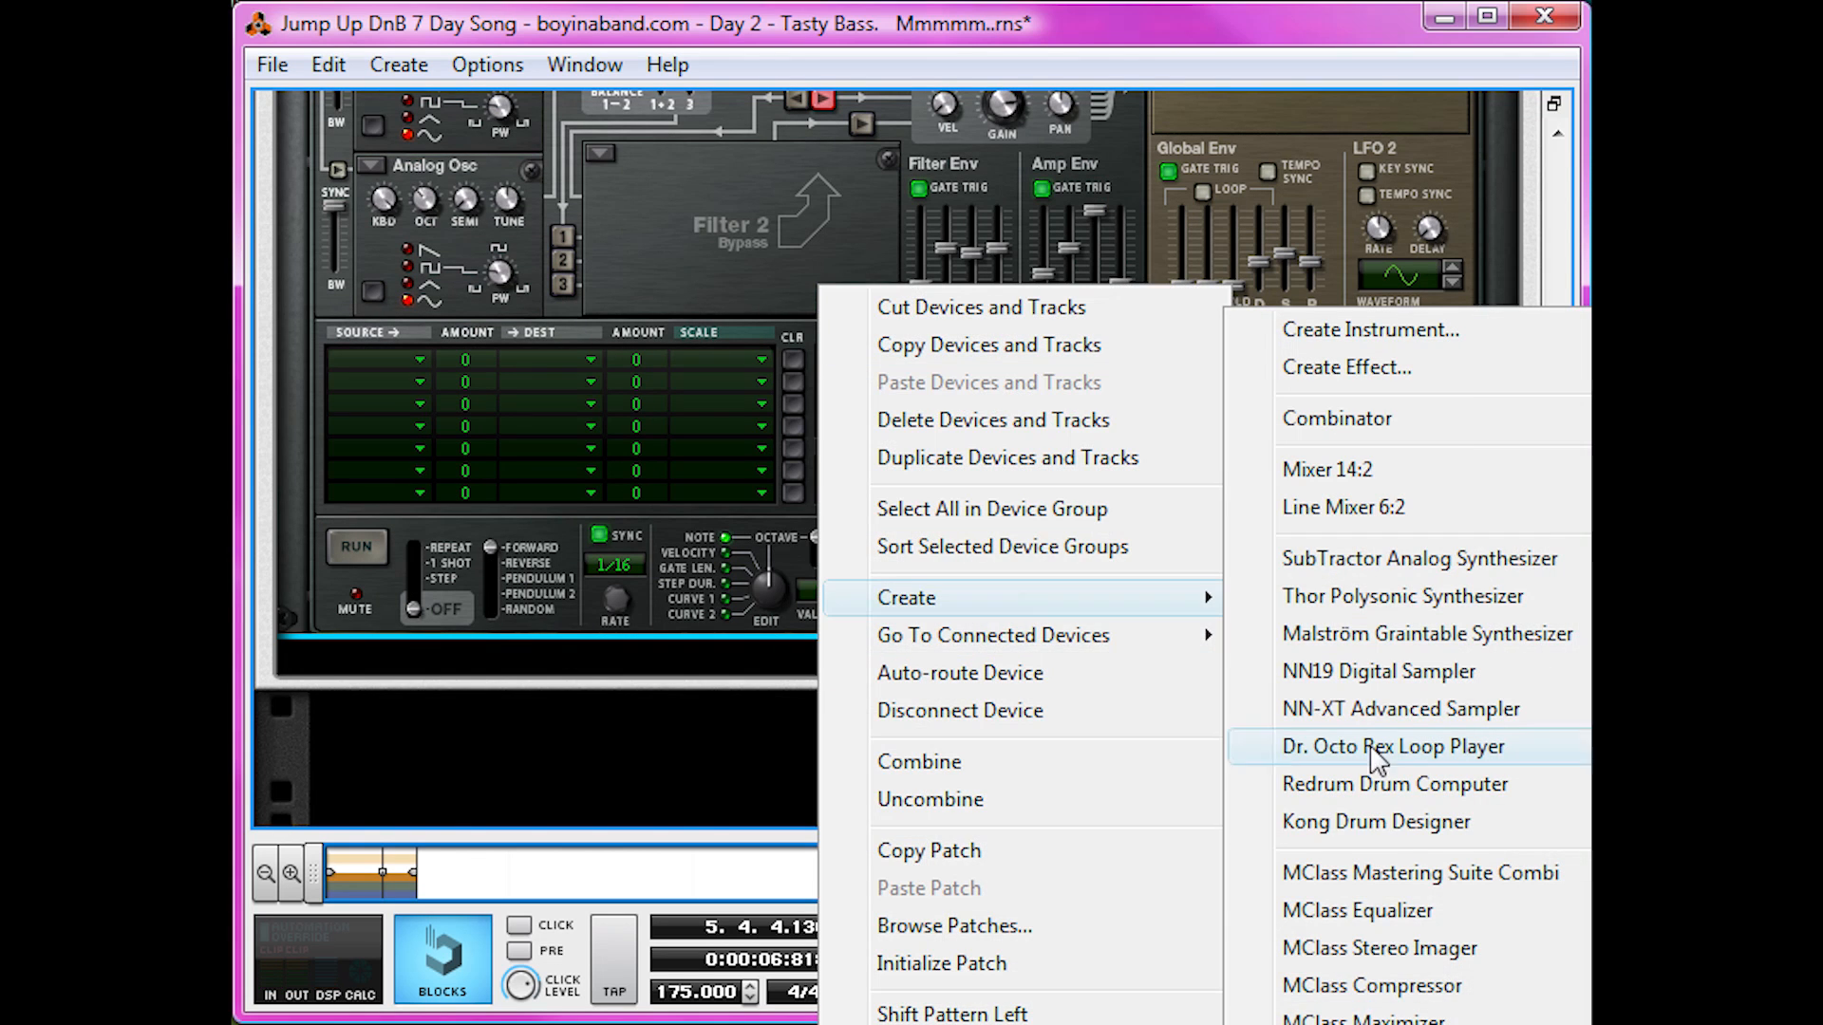
click(1440, 1018)
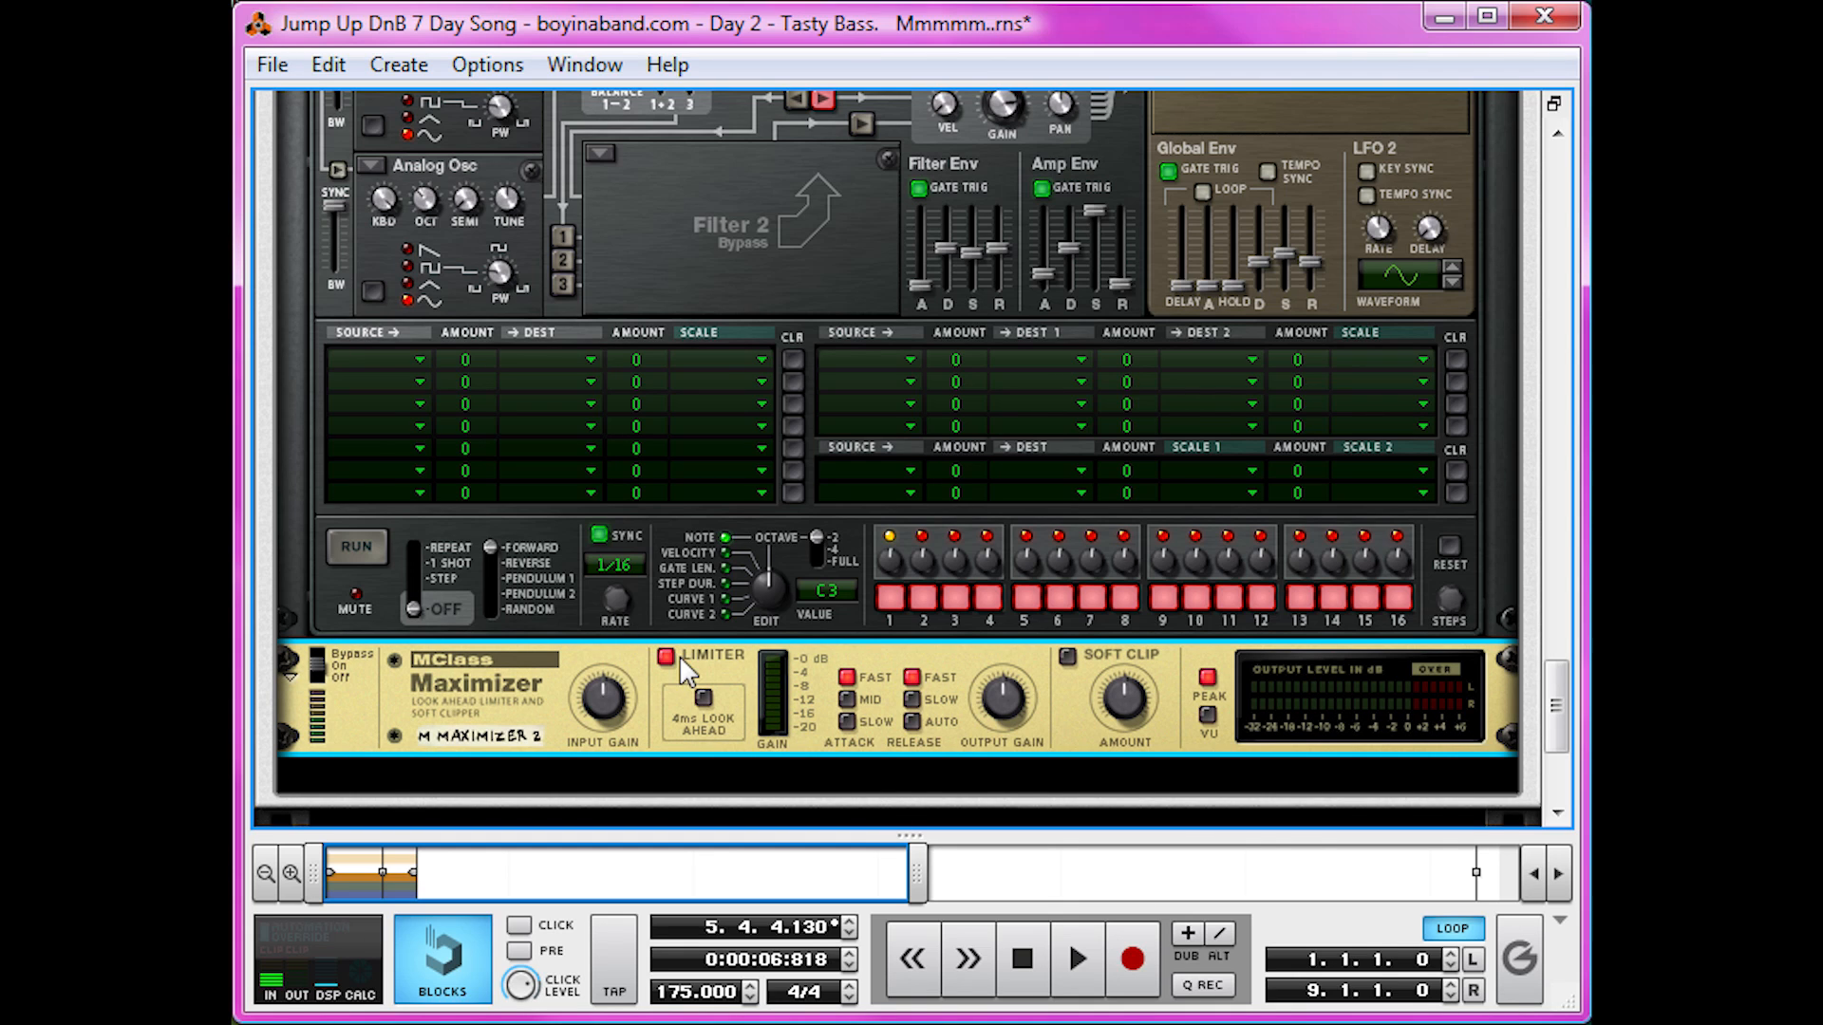
Step: During playback, disable the Maximizer's limiter, set its input gain to 3.6 dB, and enable Soft Clip with the amount at maximum
key(space)
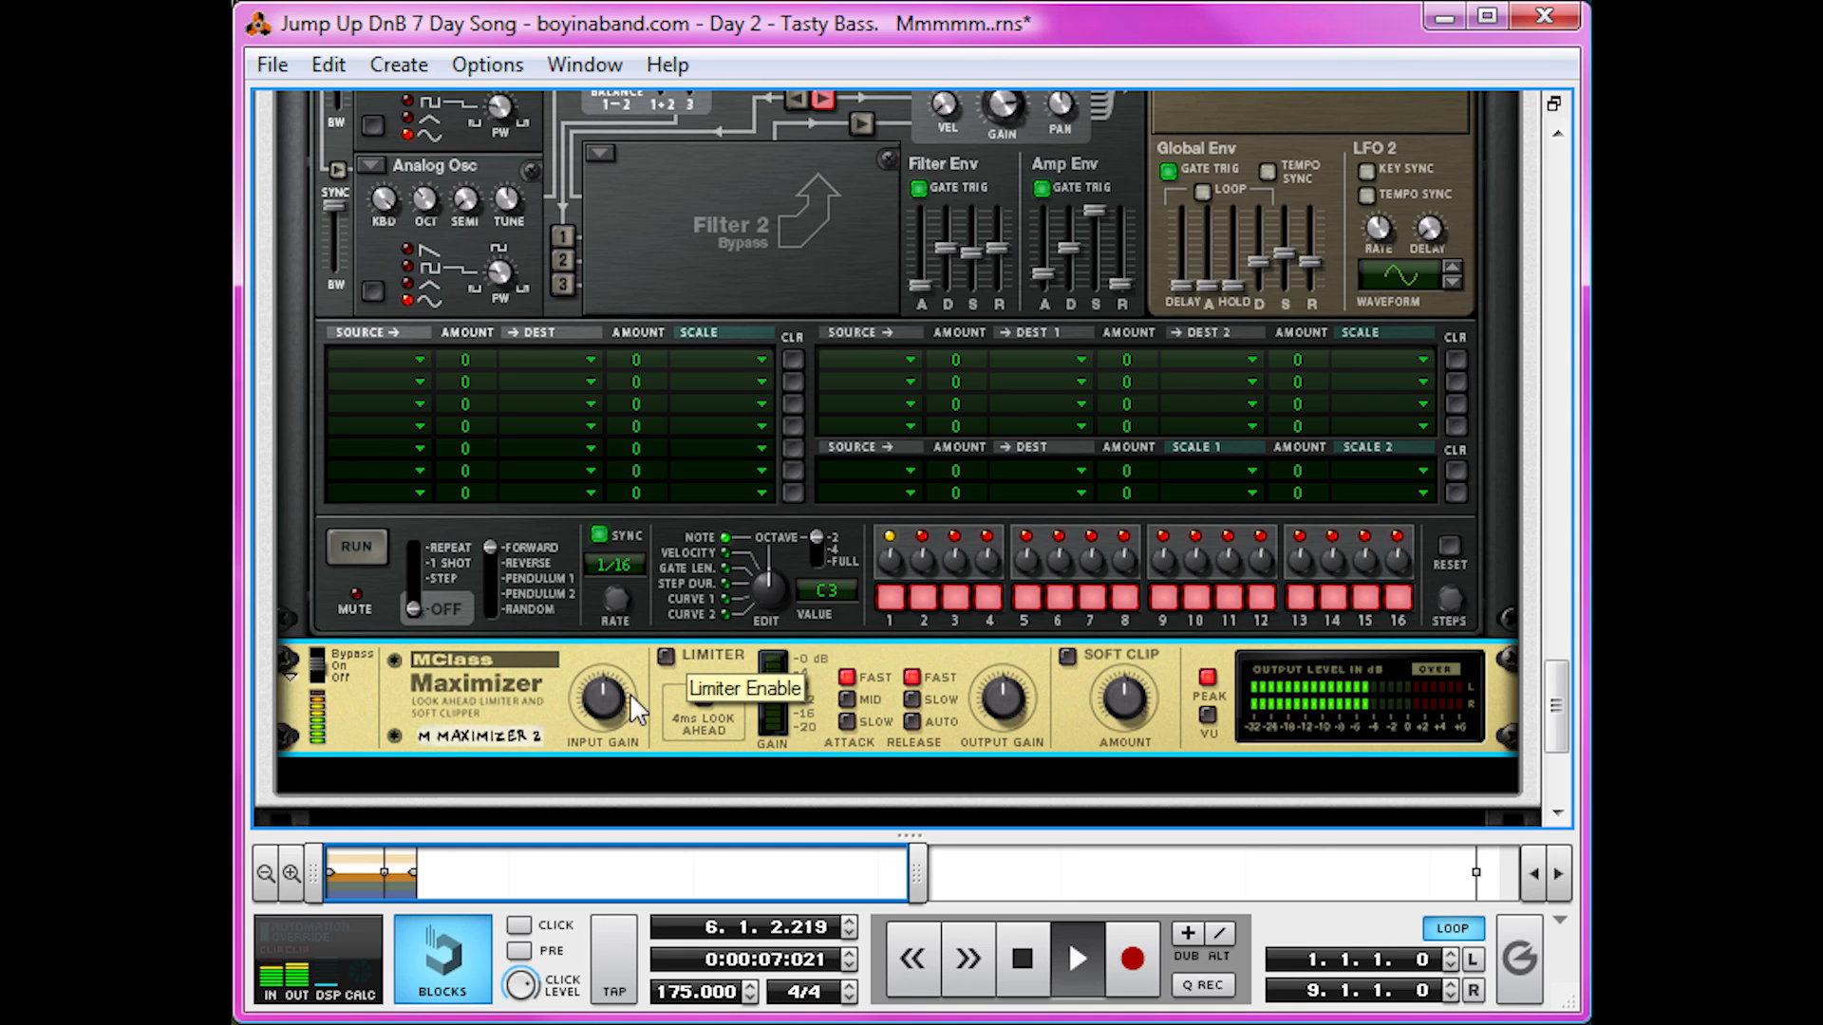
click(664, 655)
drag(615, 698, 638, 650)
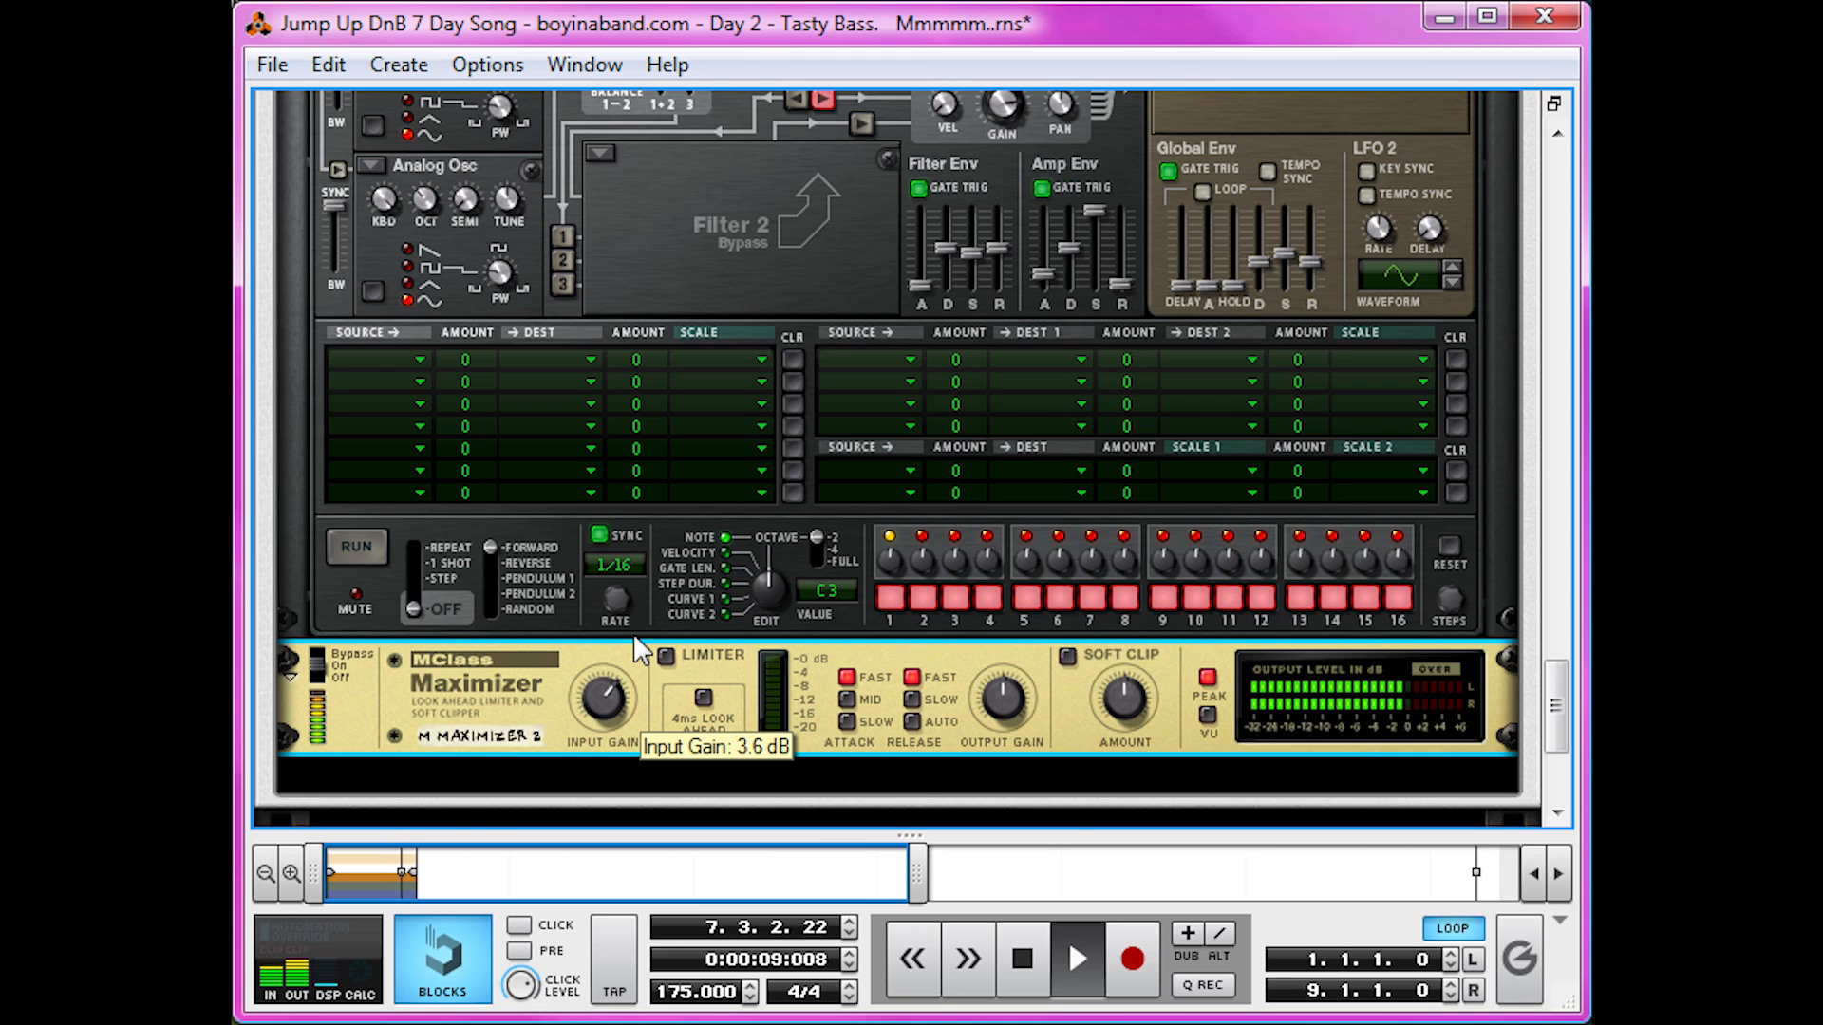
click(1067, 656)
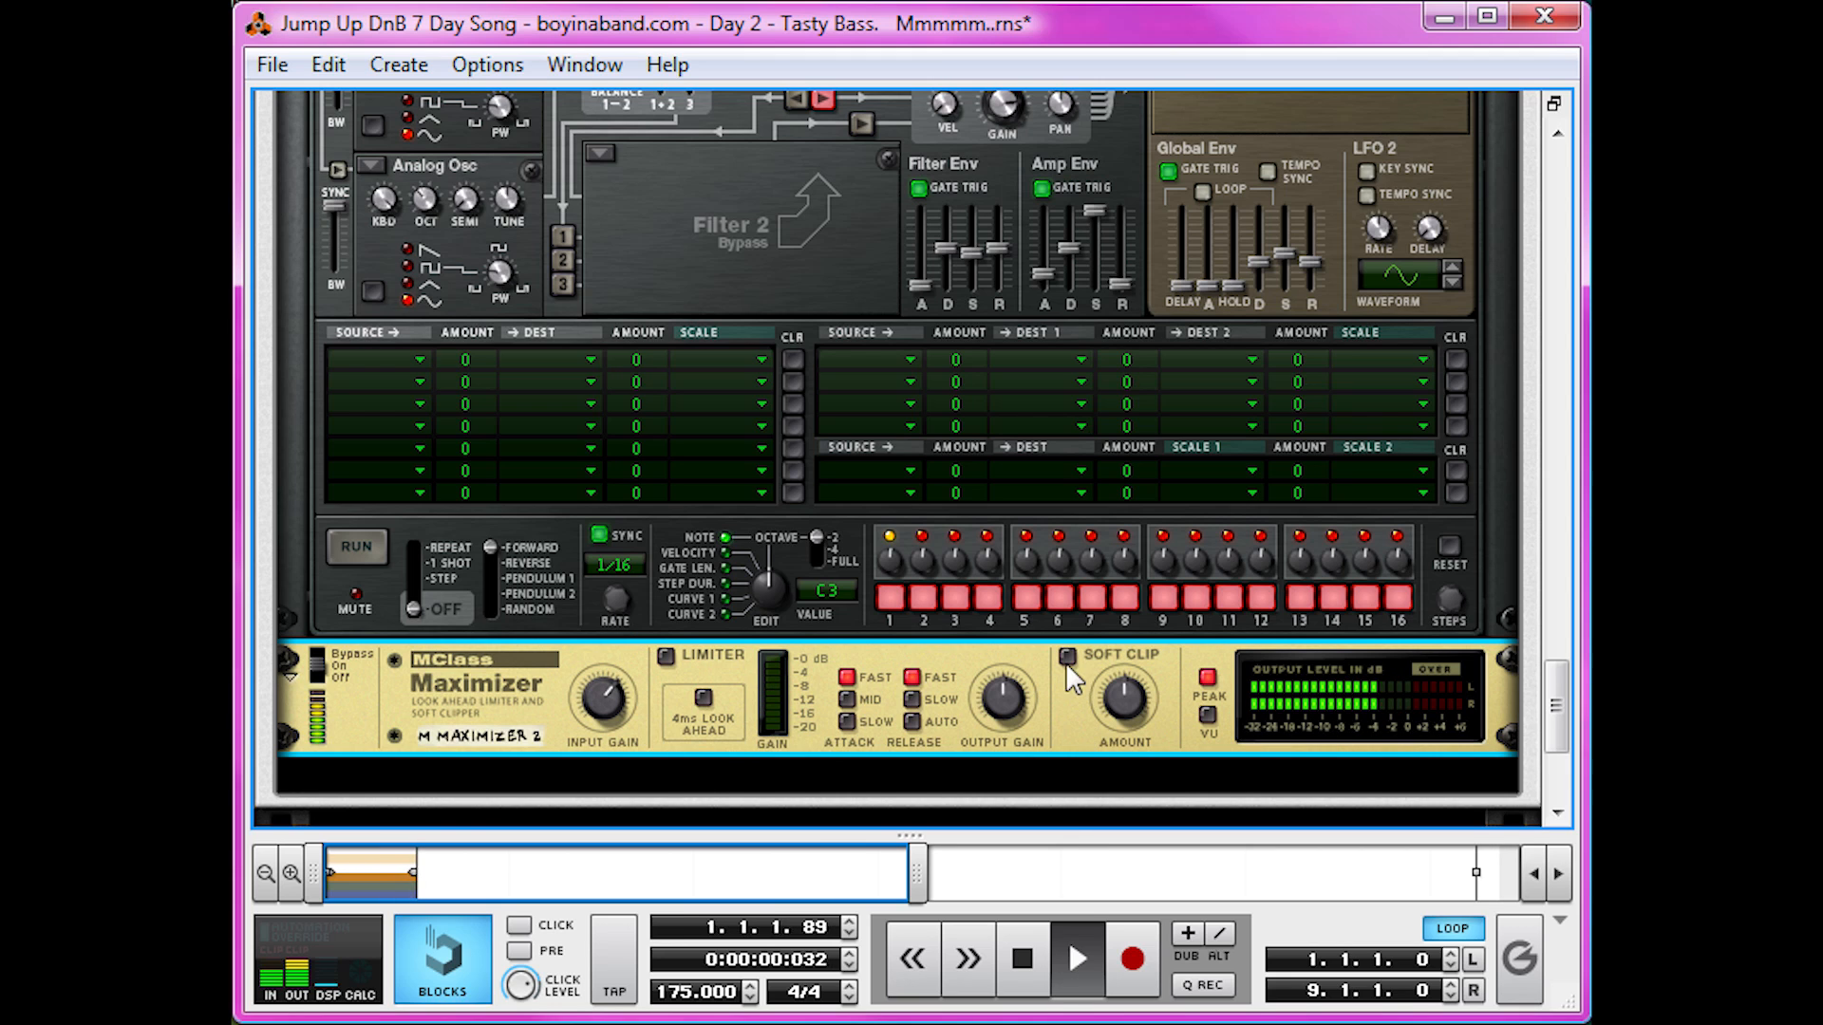
drag(1131, 693, 1211, 408)
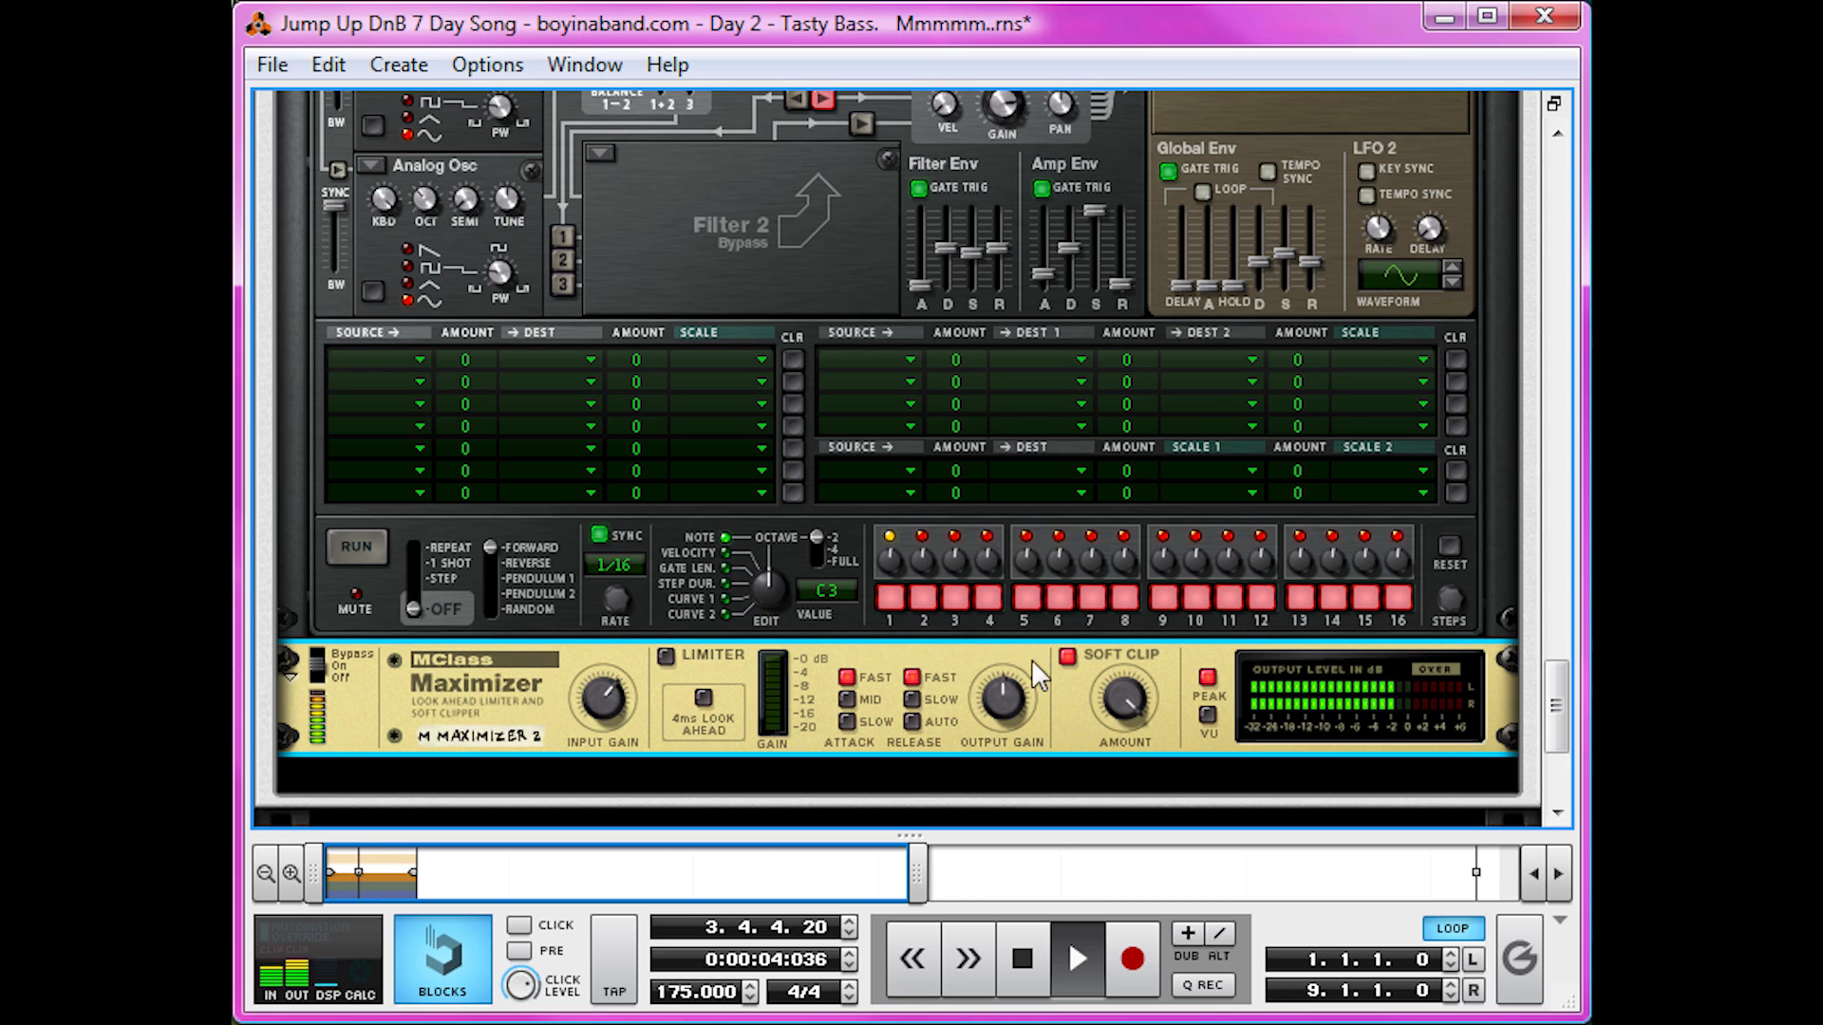
key(space)
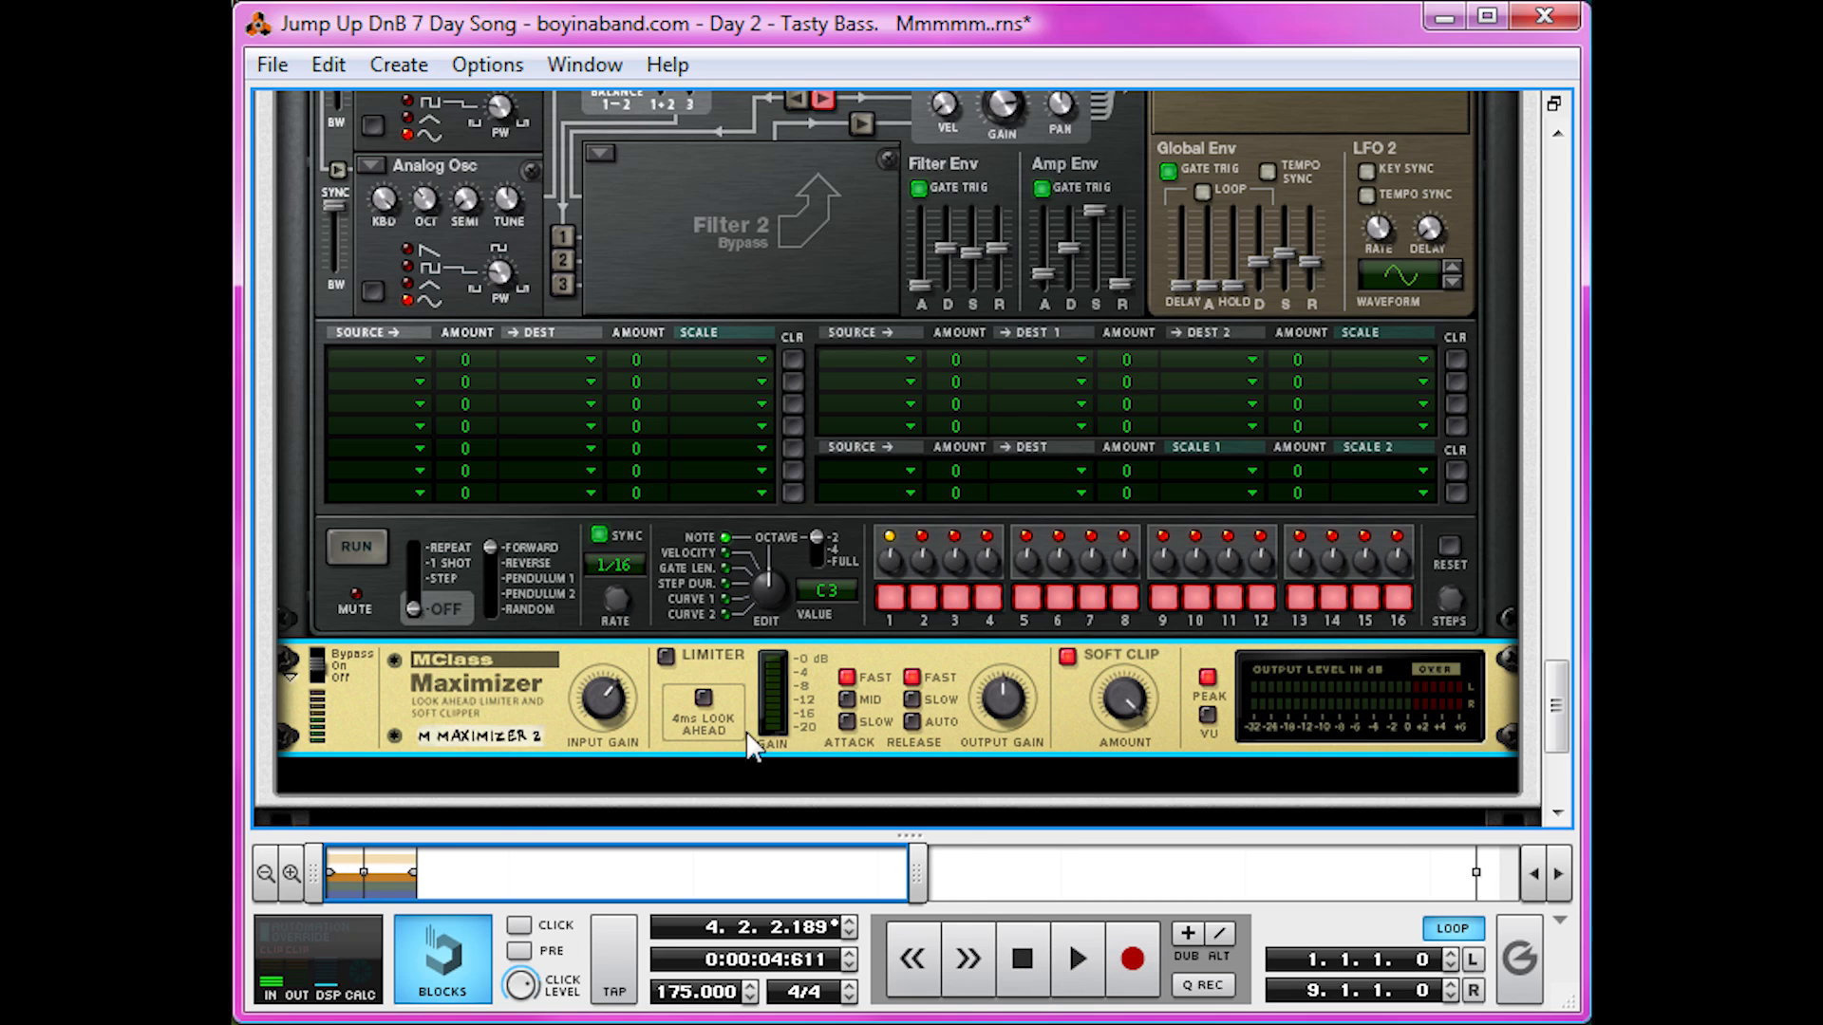
Step: Add an MClass Compressor below the Thor layer's Maximizer
right_click(536, 695)
mouse_move(855, 1009)
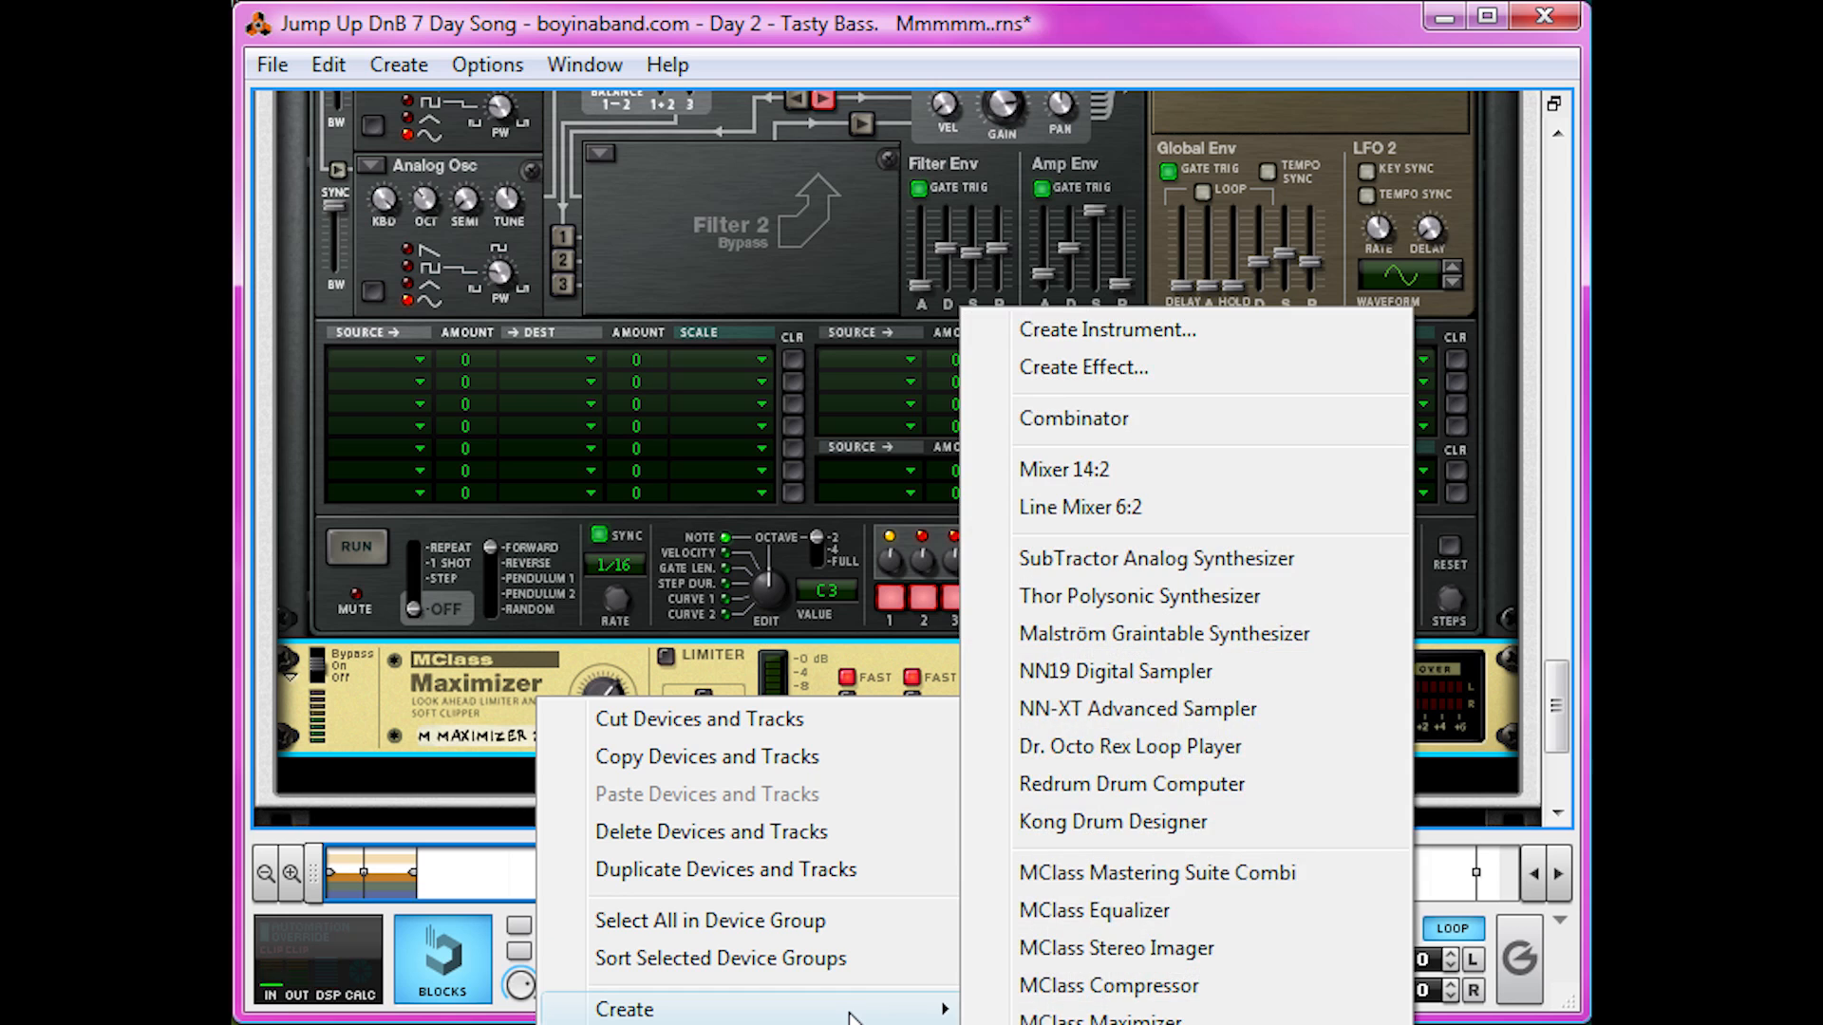
click(1101, 988)
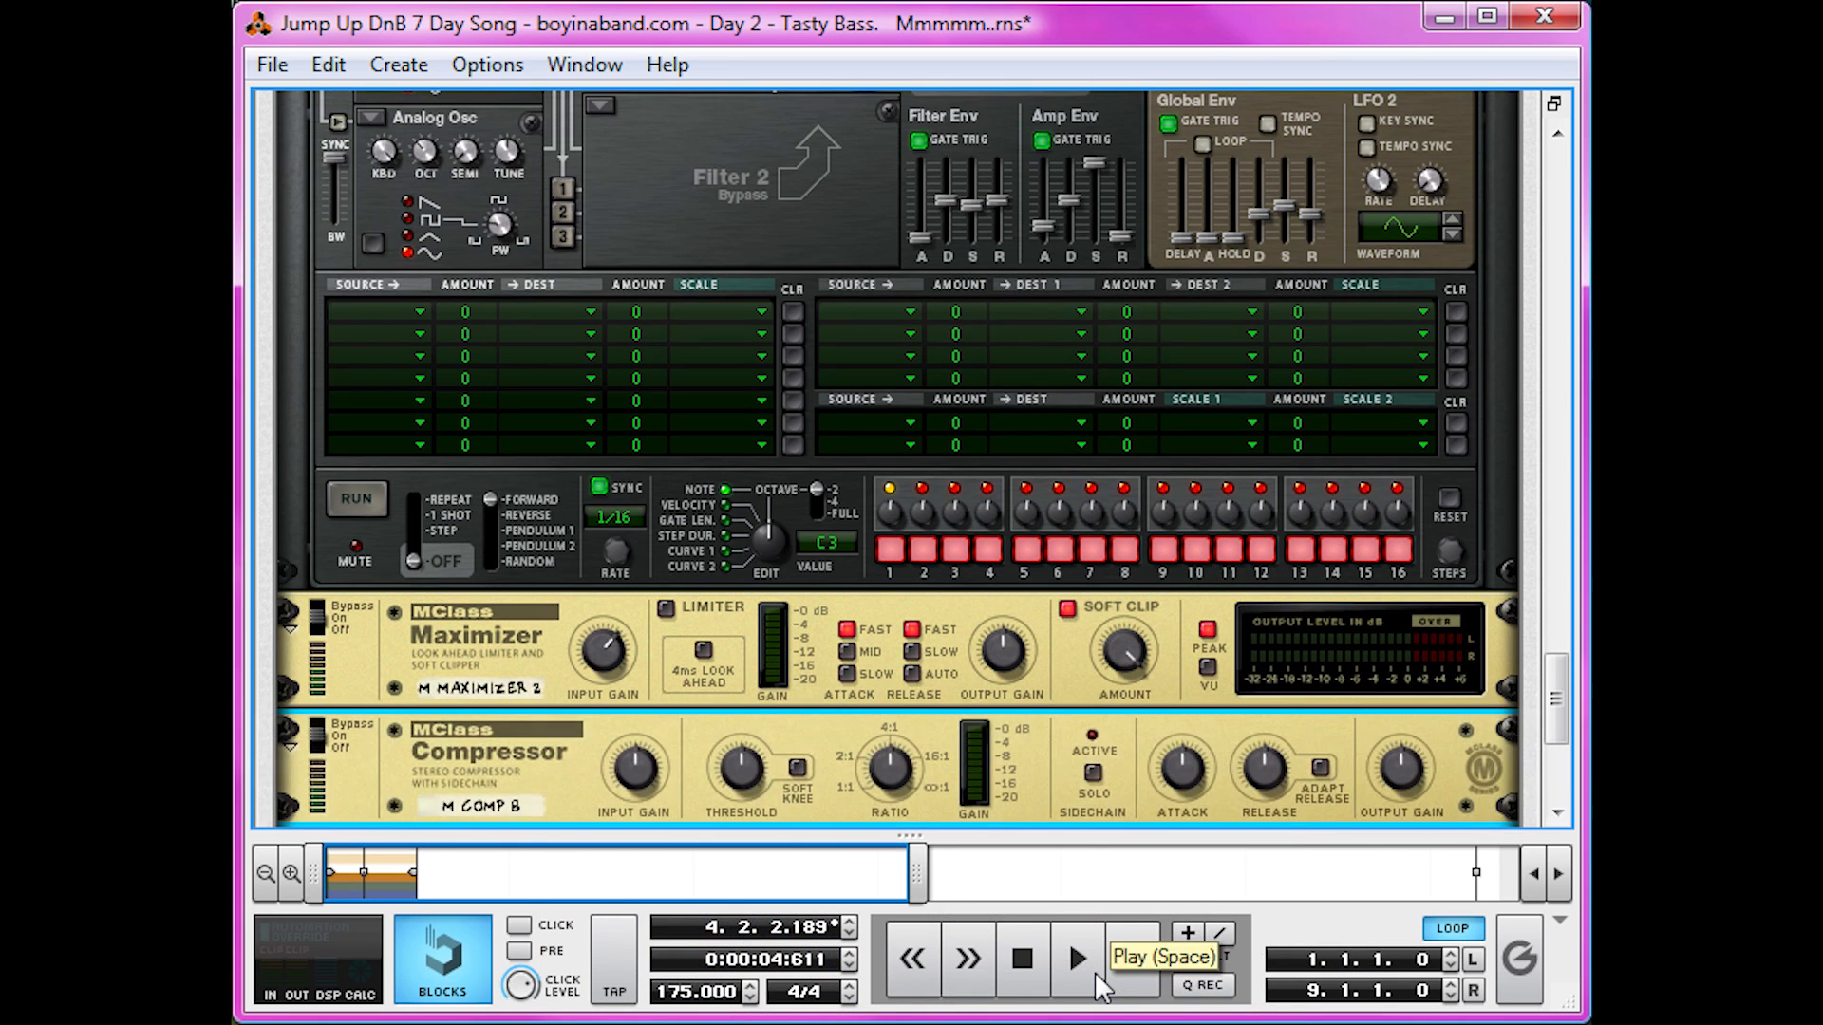
Step: Set the new compressor's input gain to 2.6 dB, lower its threshold, maximize the ratio, and minimize the attack and release
scroll(879, 755, up, 10)
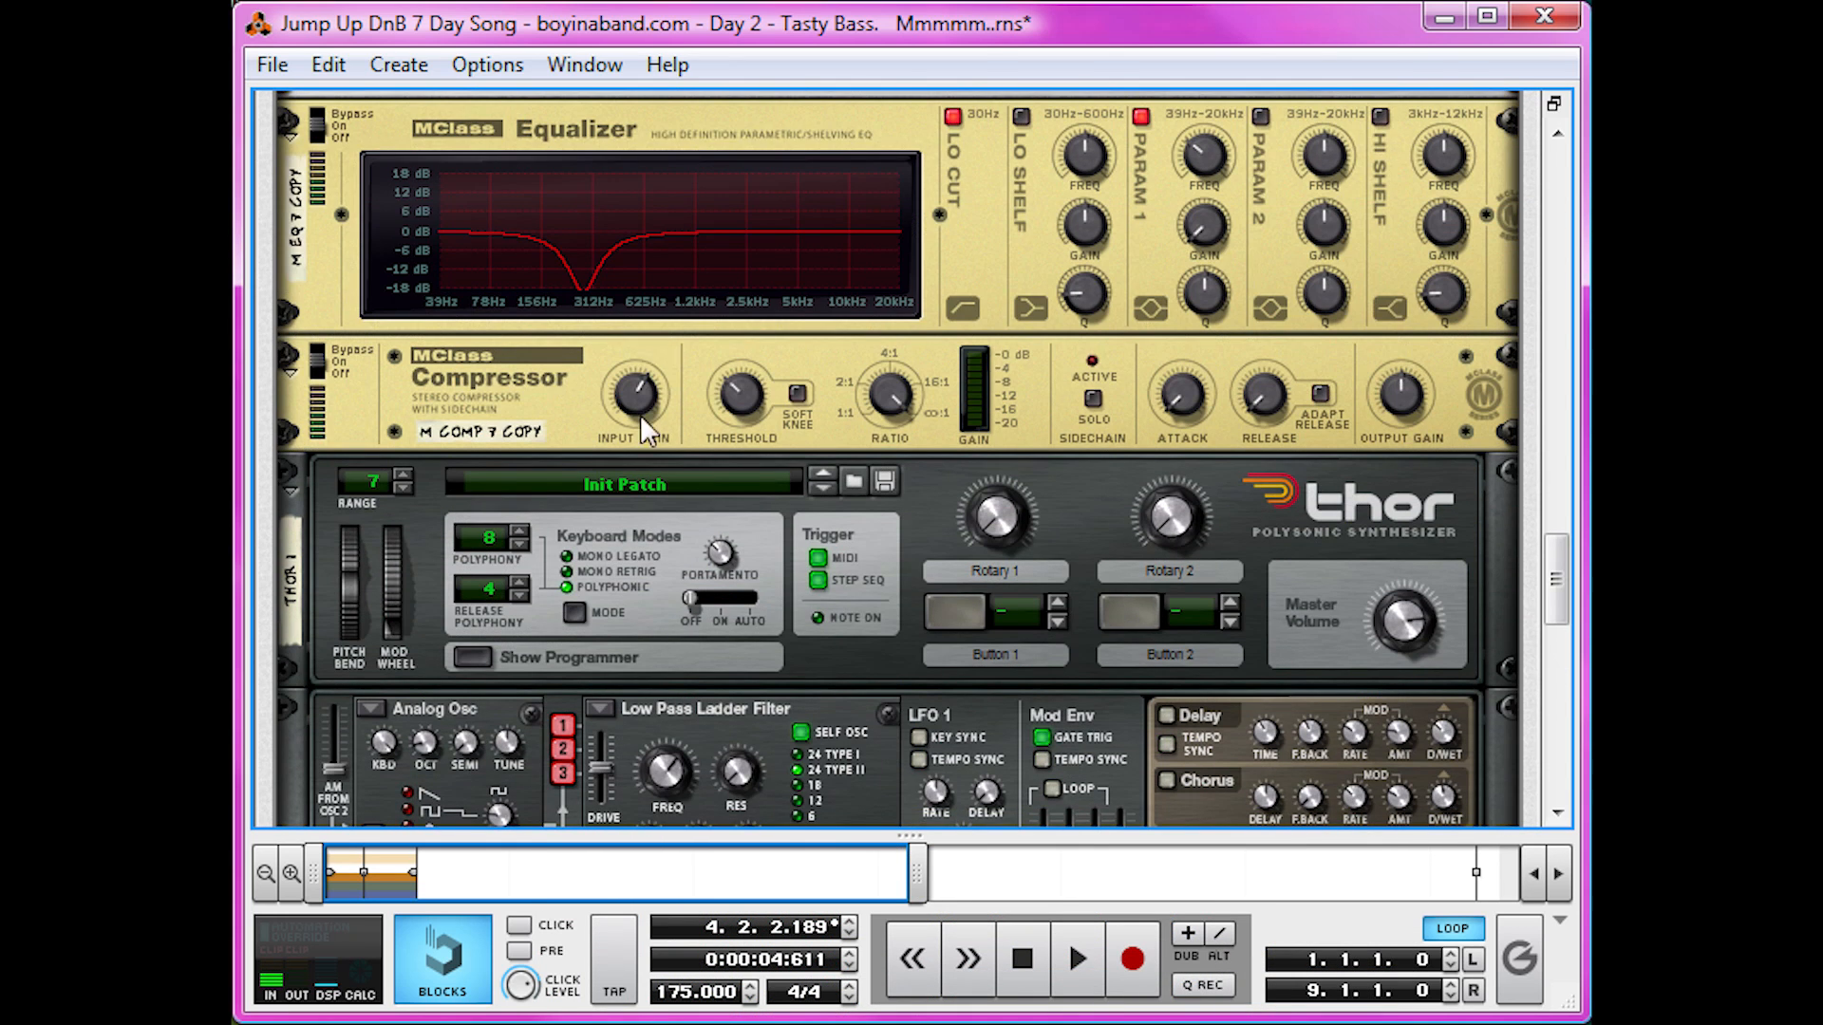
scroll(642, 480, down, 10)
drag(646, 651, 647, 636)
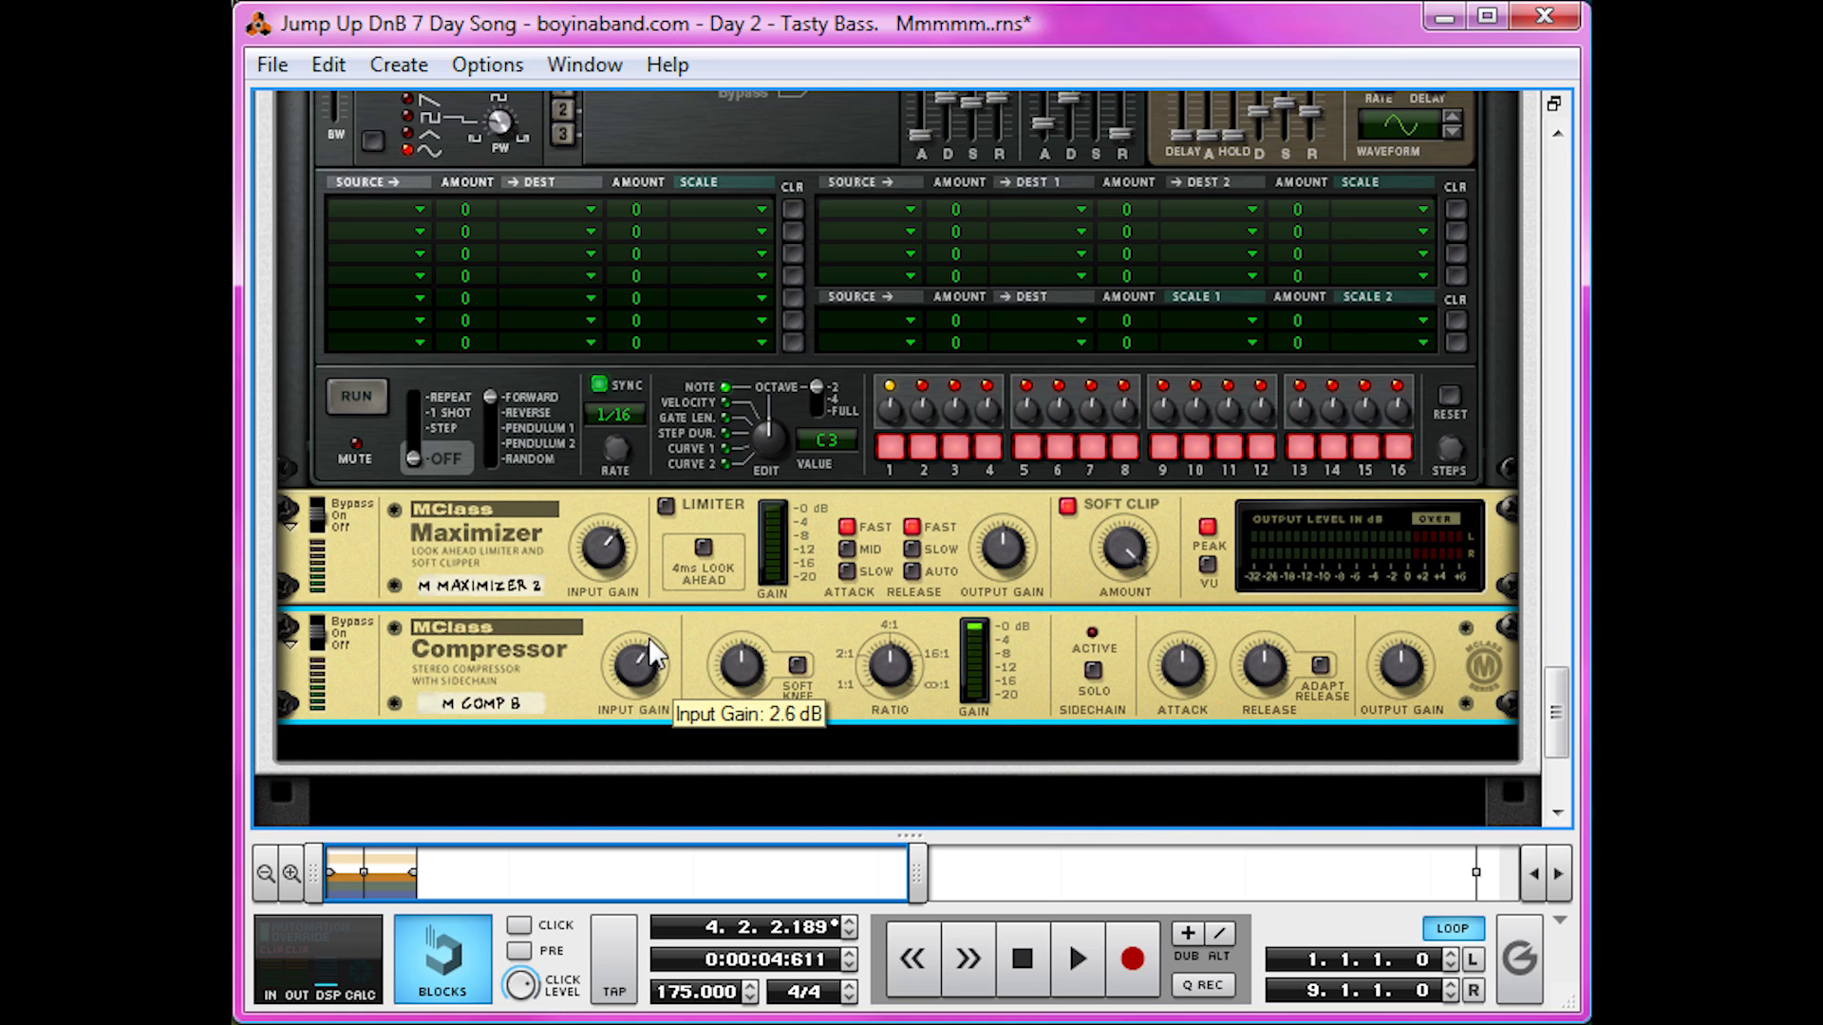
drag(749, 670, 744, 686)
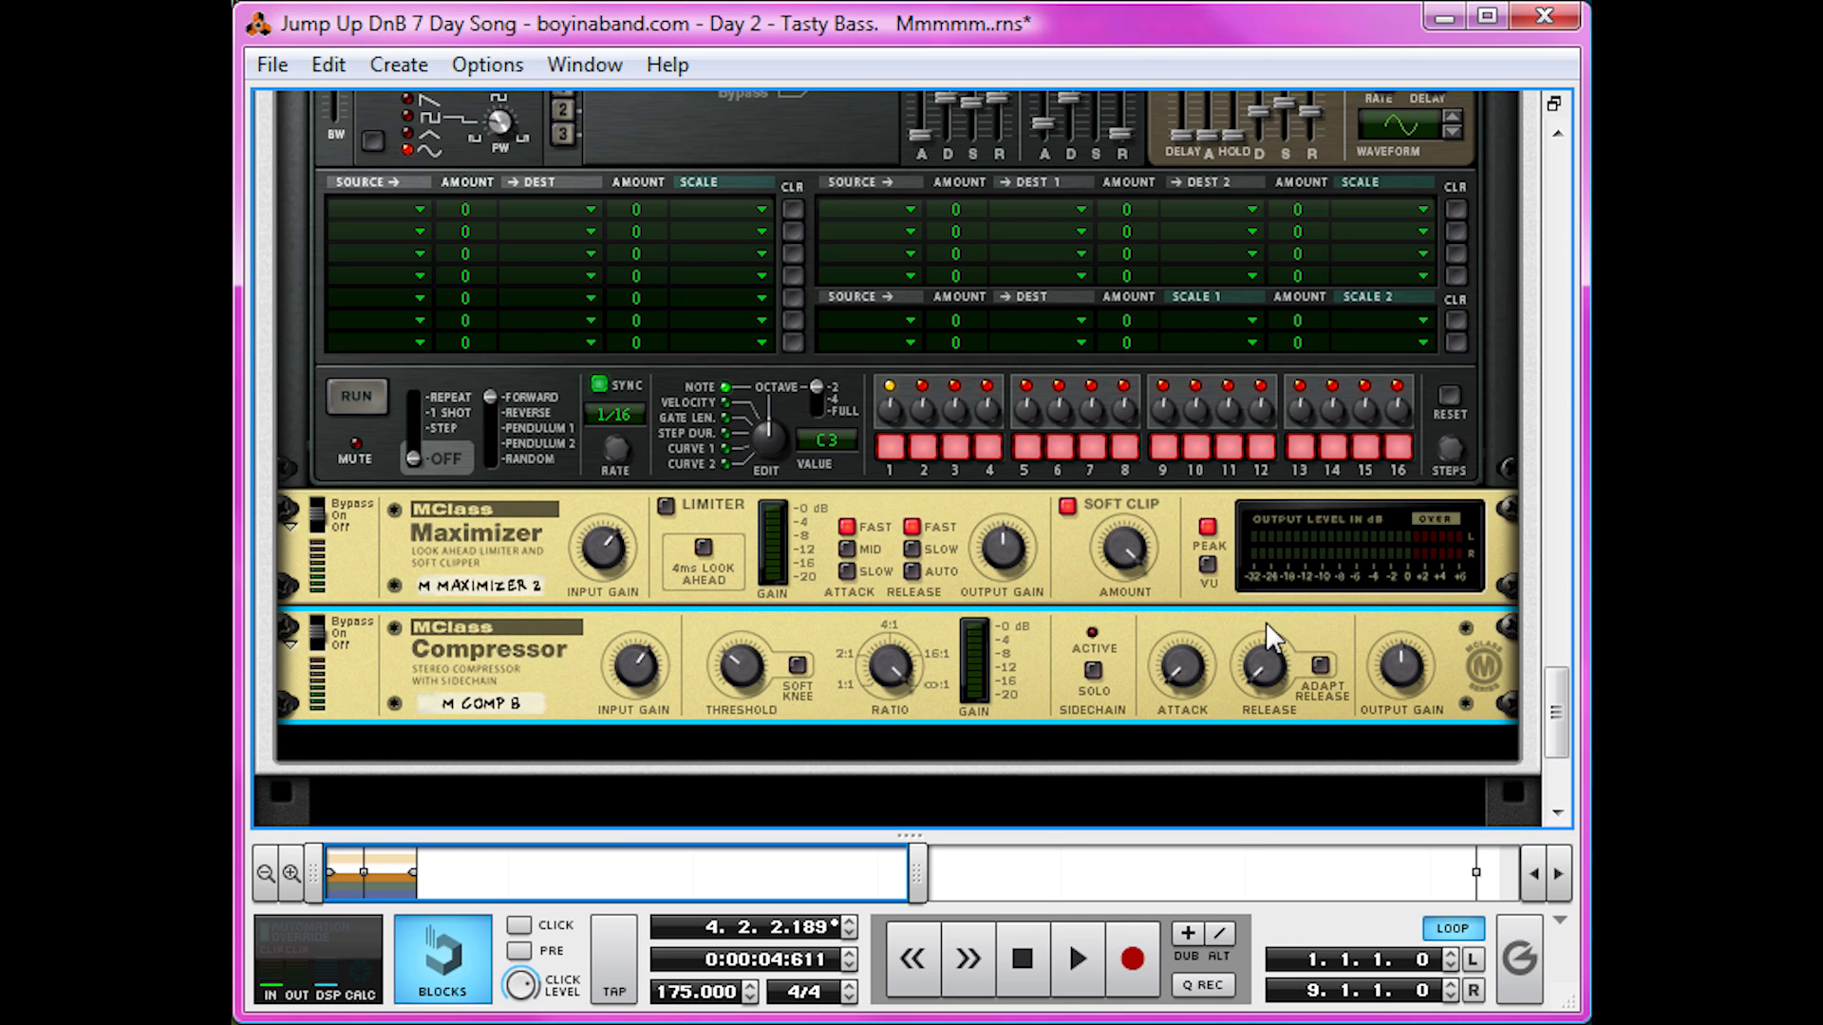
Step: Expand the Beat Combinator and add a Spider Audio Merger & Splitter below its Redrum
drag(1557, 712, 1557, 171)
click(292, 459)
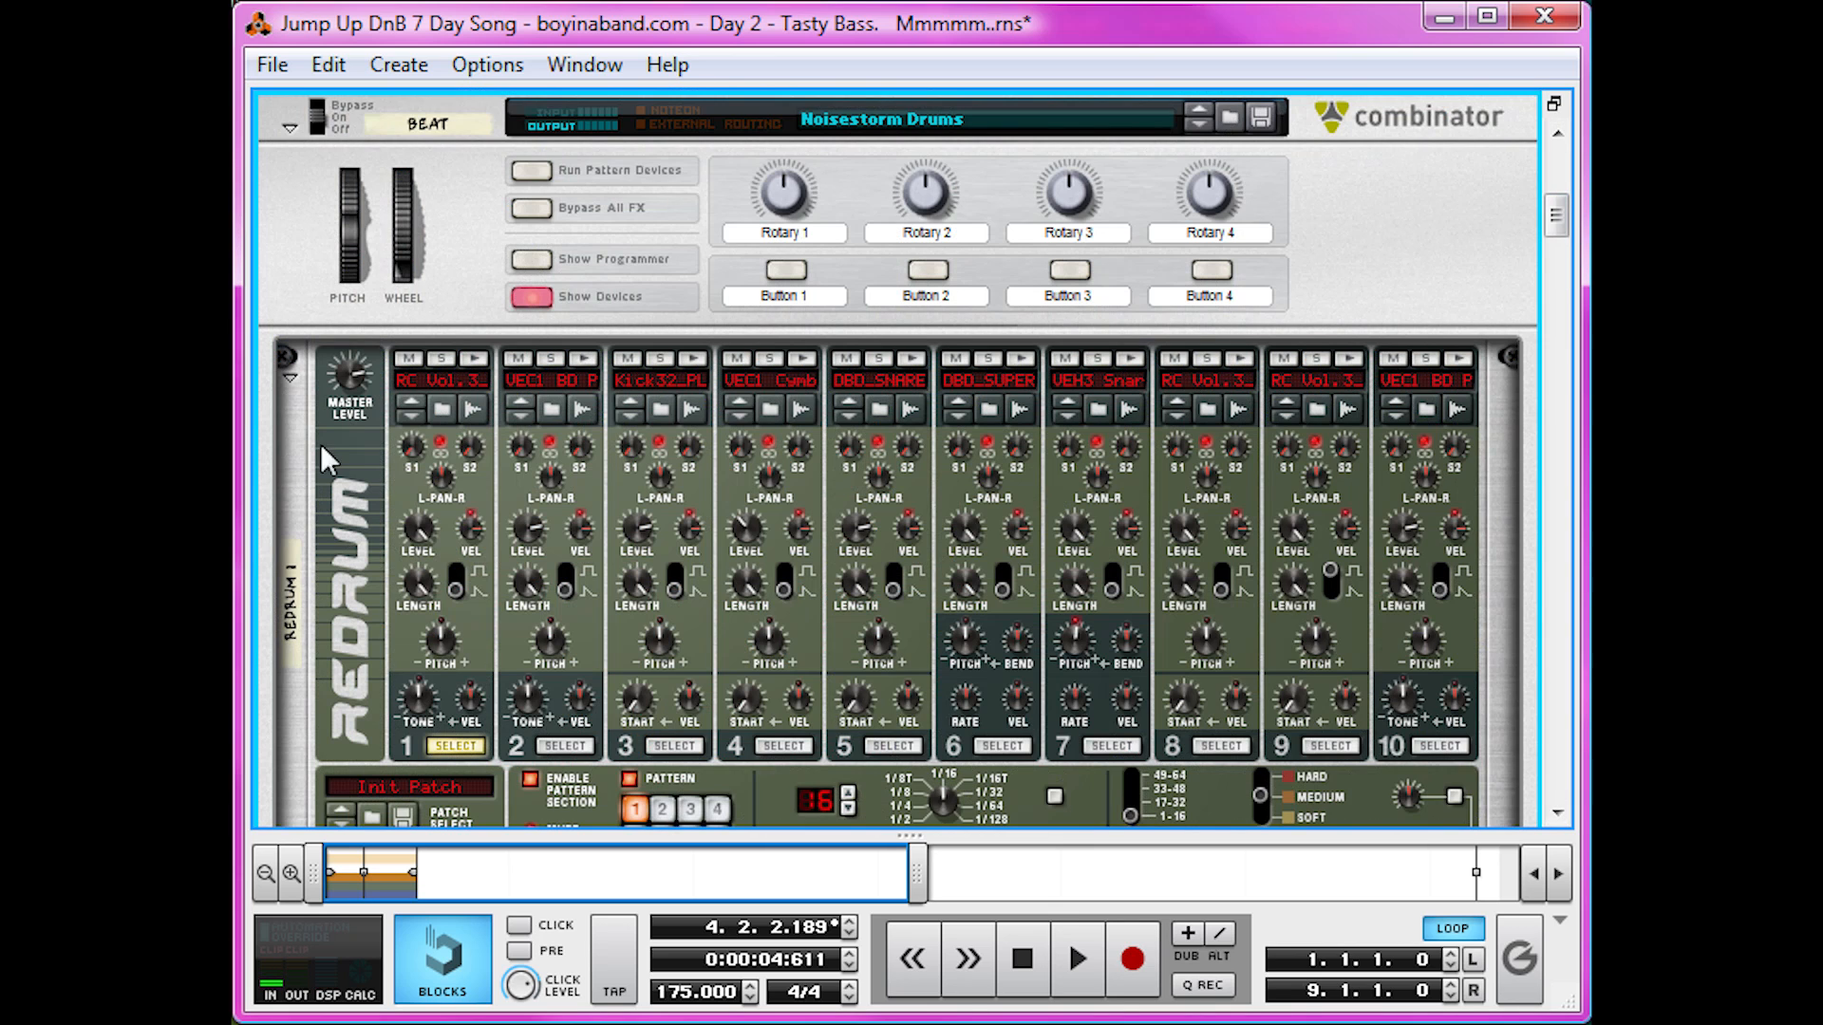
scroll(764, 474, down, 2)
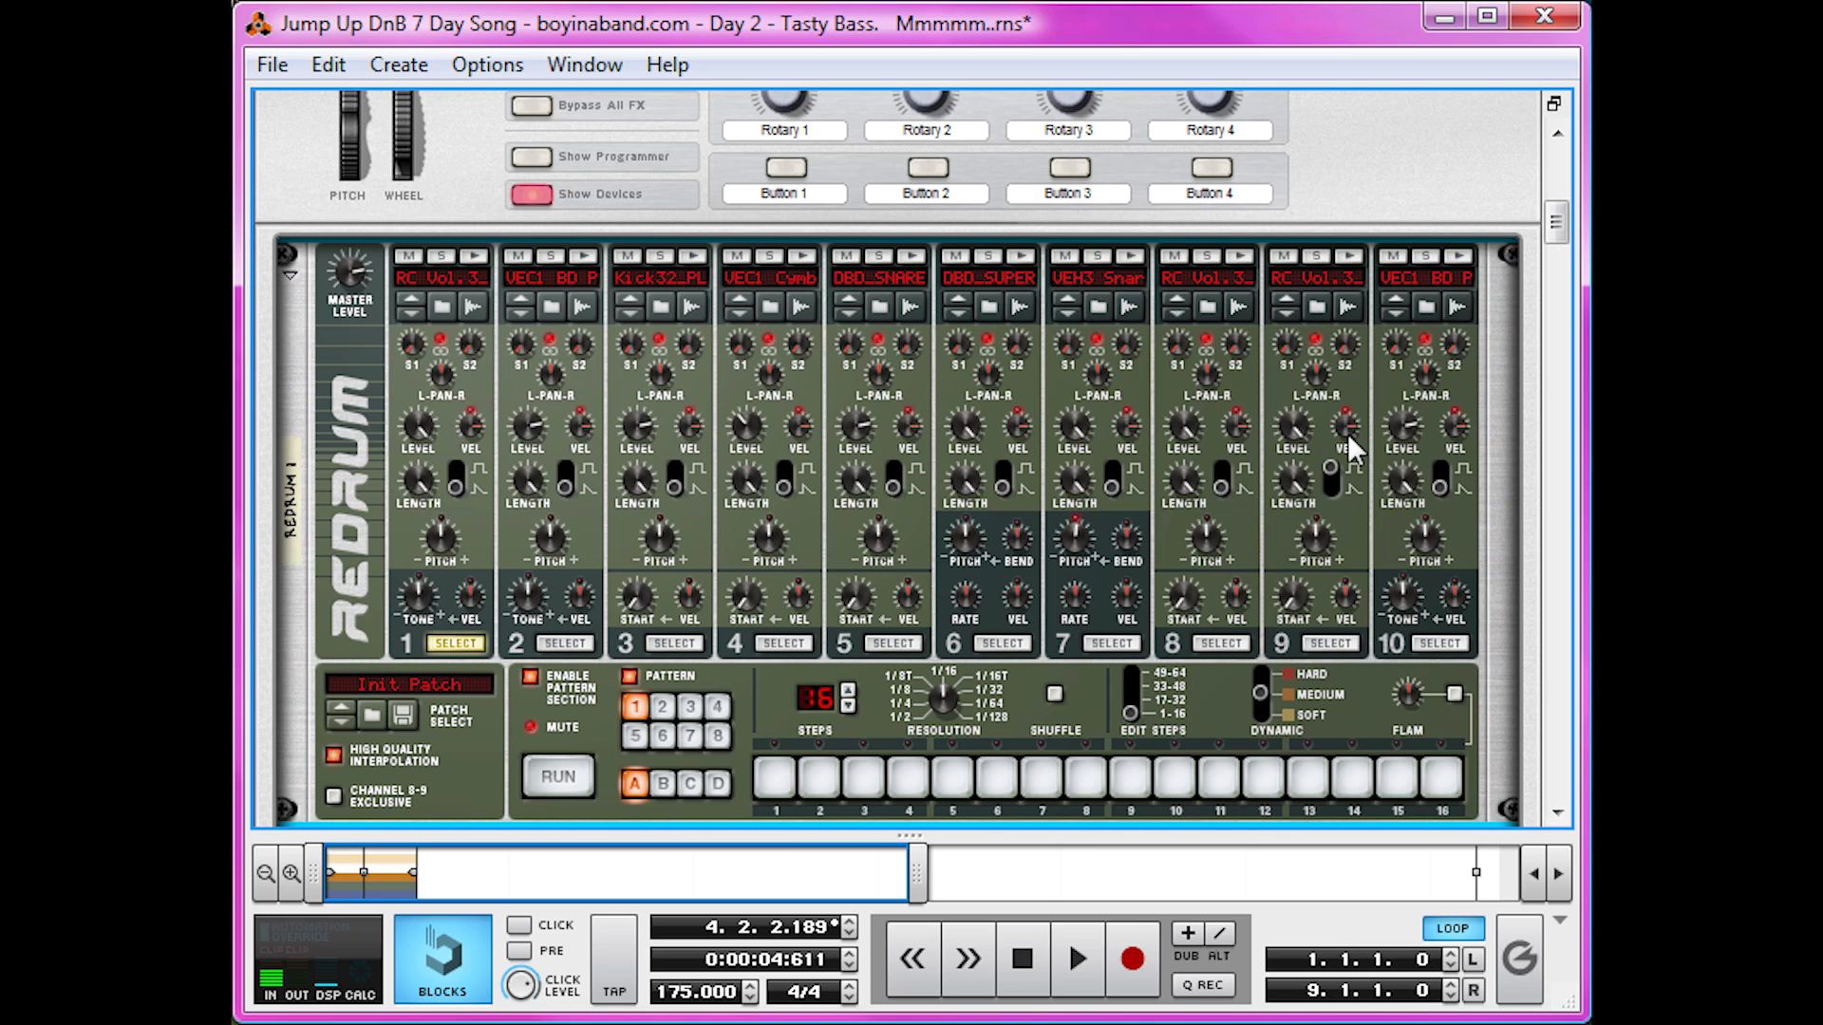
scroll(1468, 183, down, 2)
right_click(361, 471)
mouse_move(643, 512)
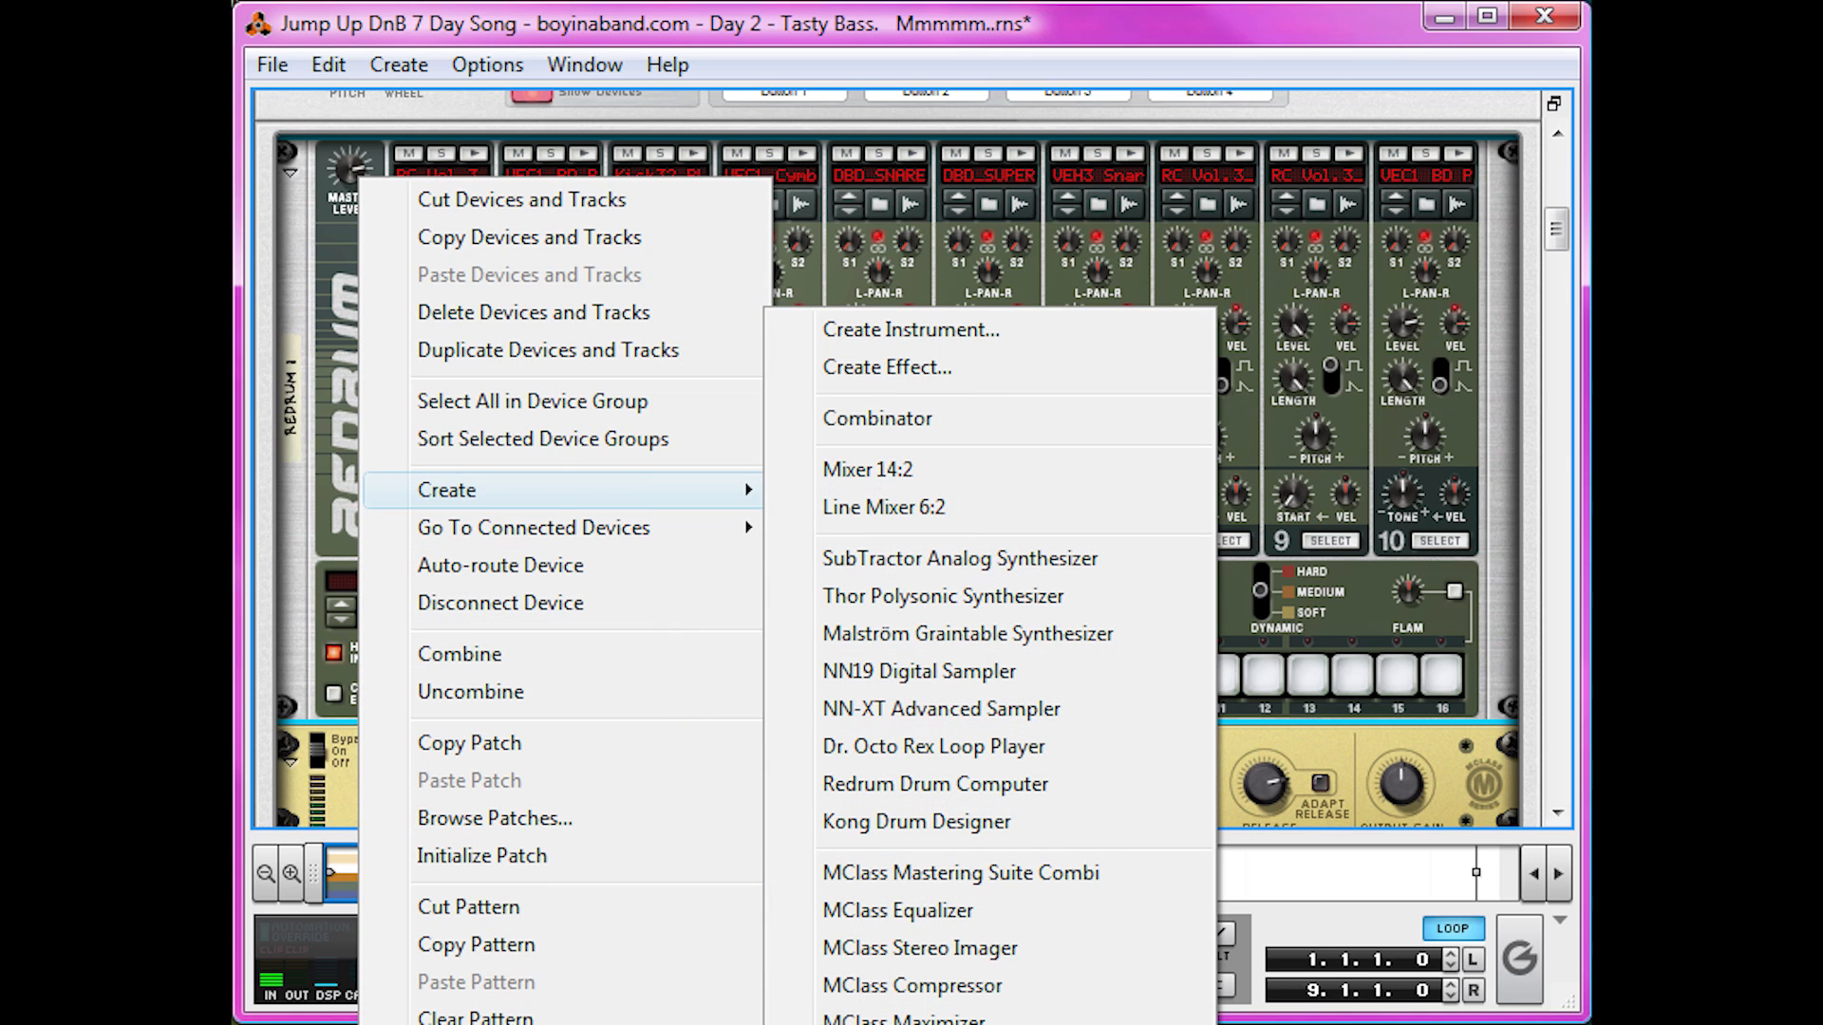
click(911, 1022)
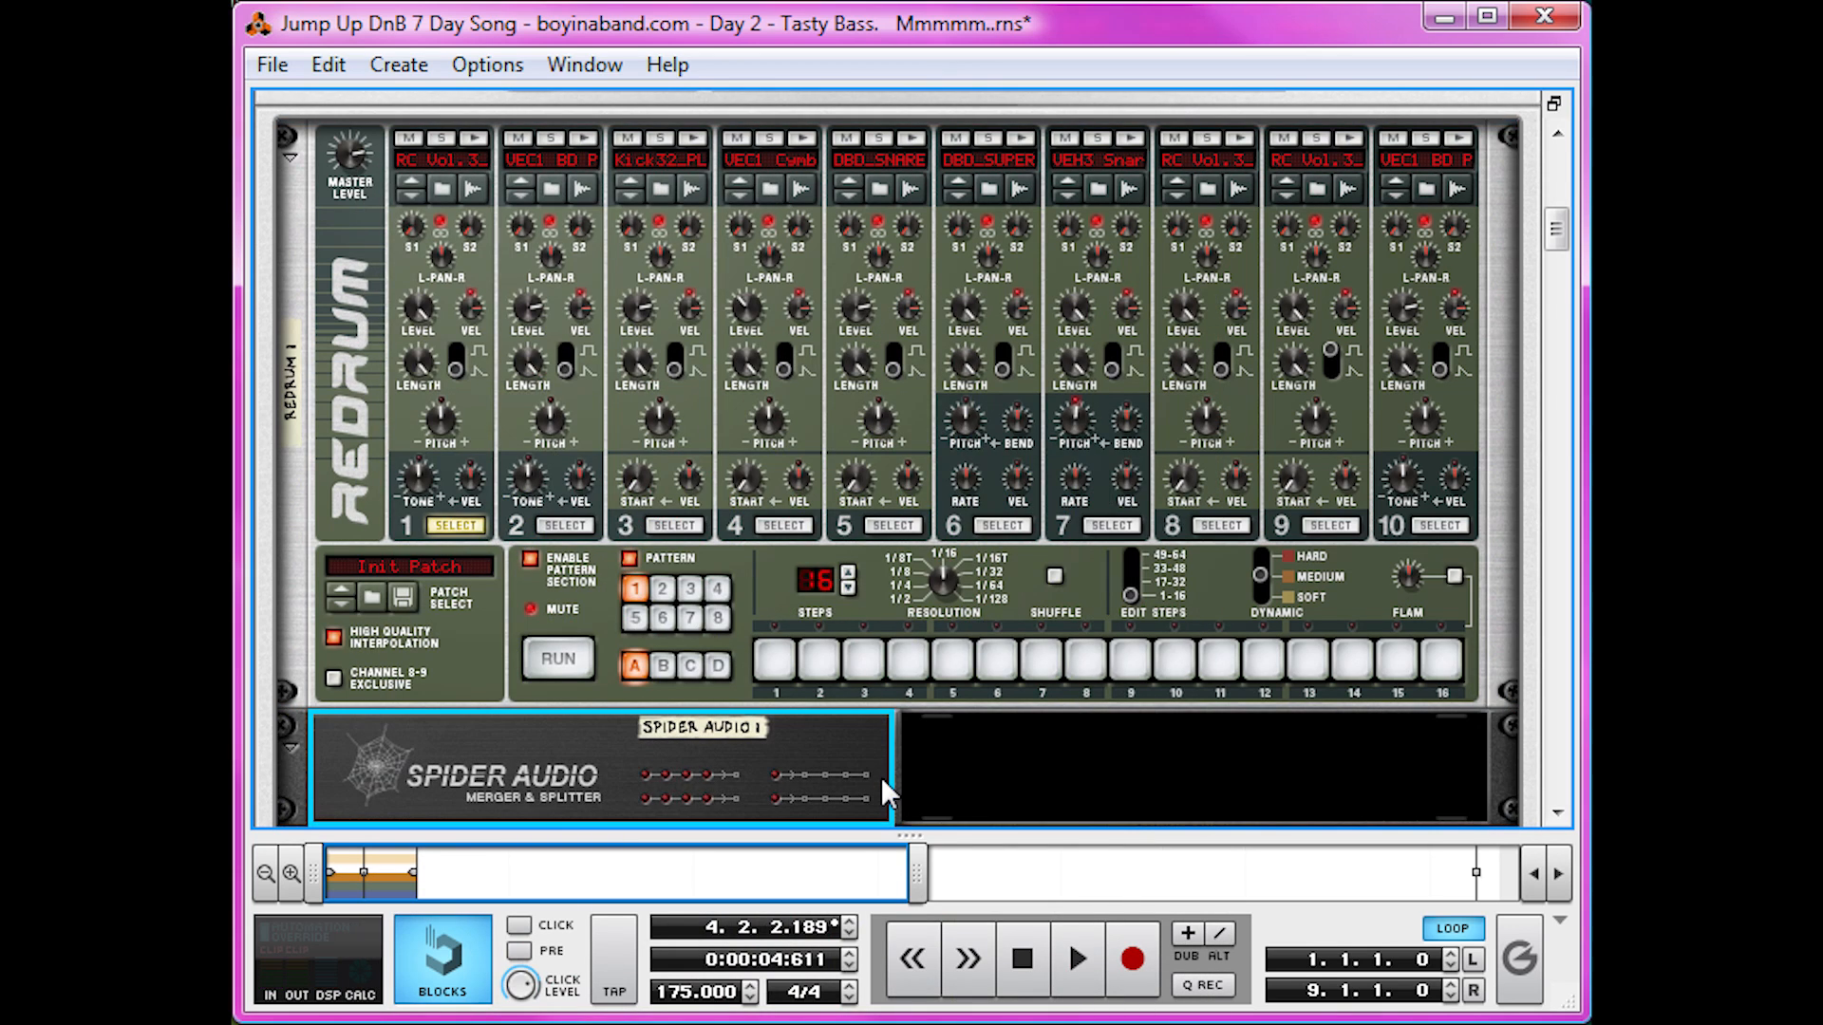
Step: Route Redrum channel 10's output into the Spider Audio splitter and cable a split output to the M Comp 7 compressor's Sidechain In
key(Tab)
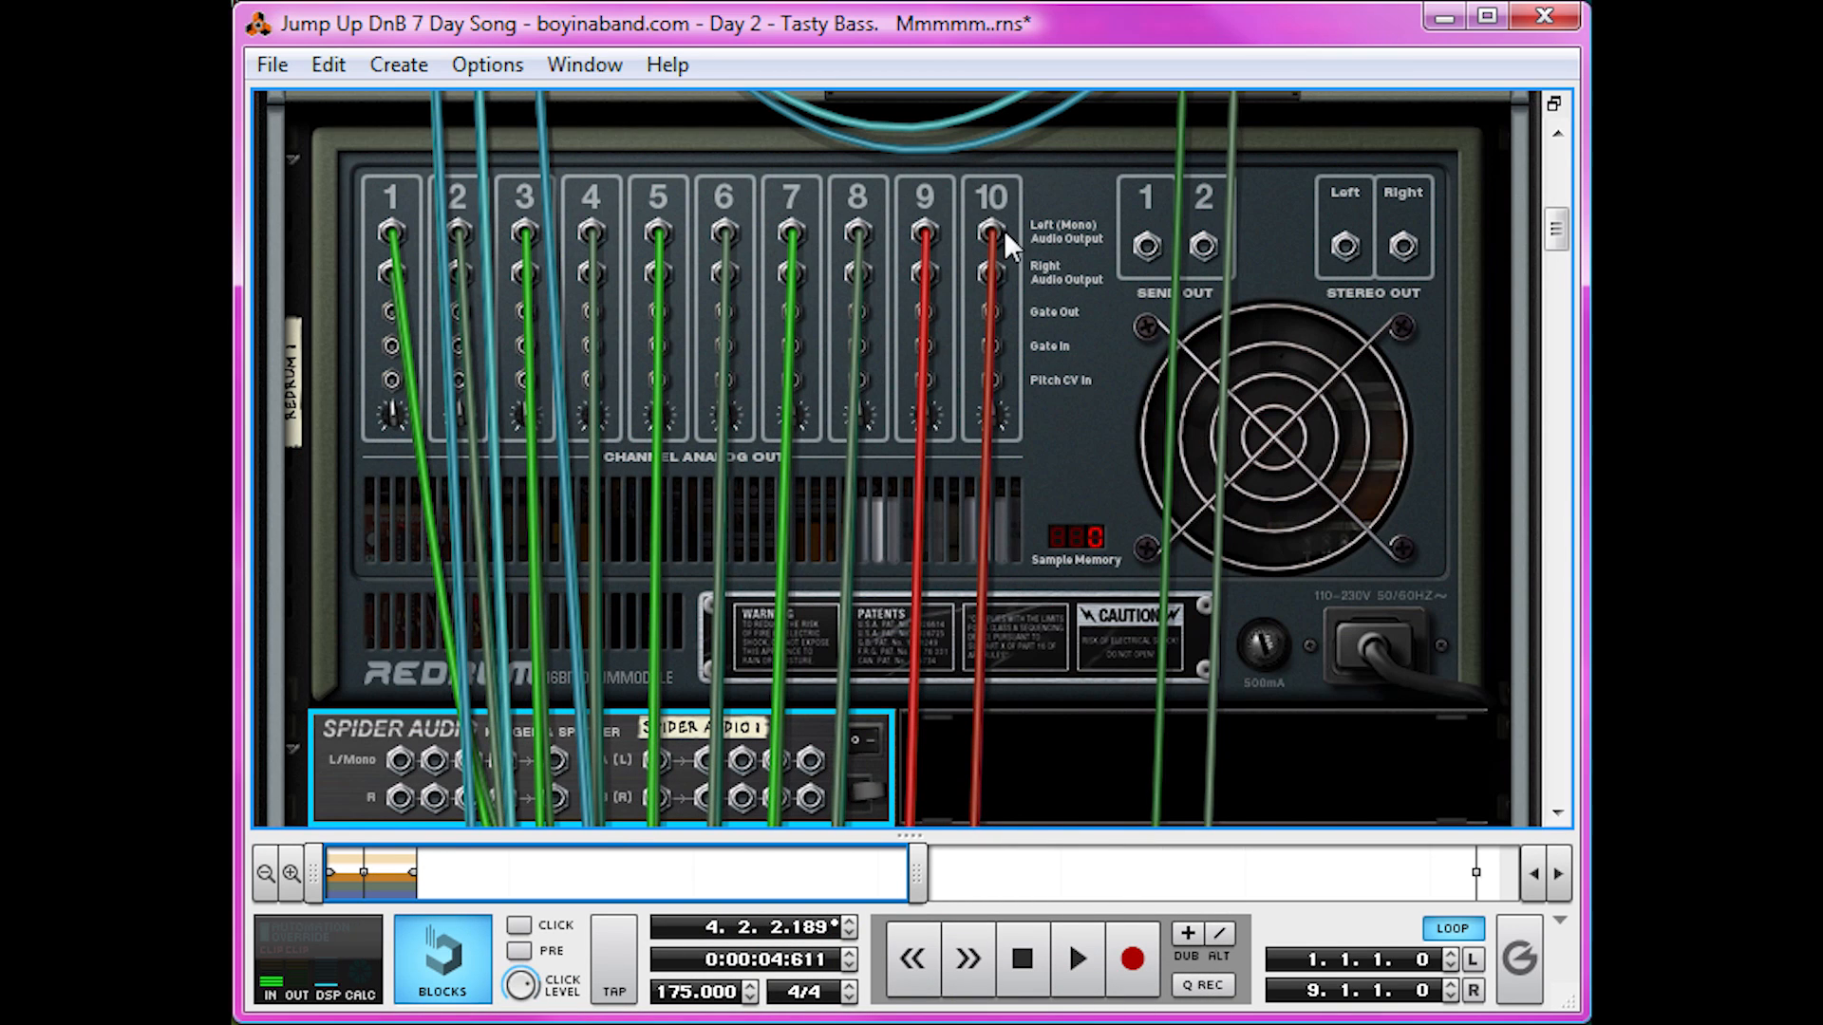
drag(992, 231, 666, 748)
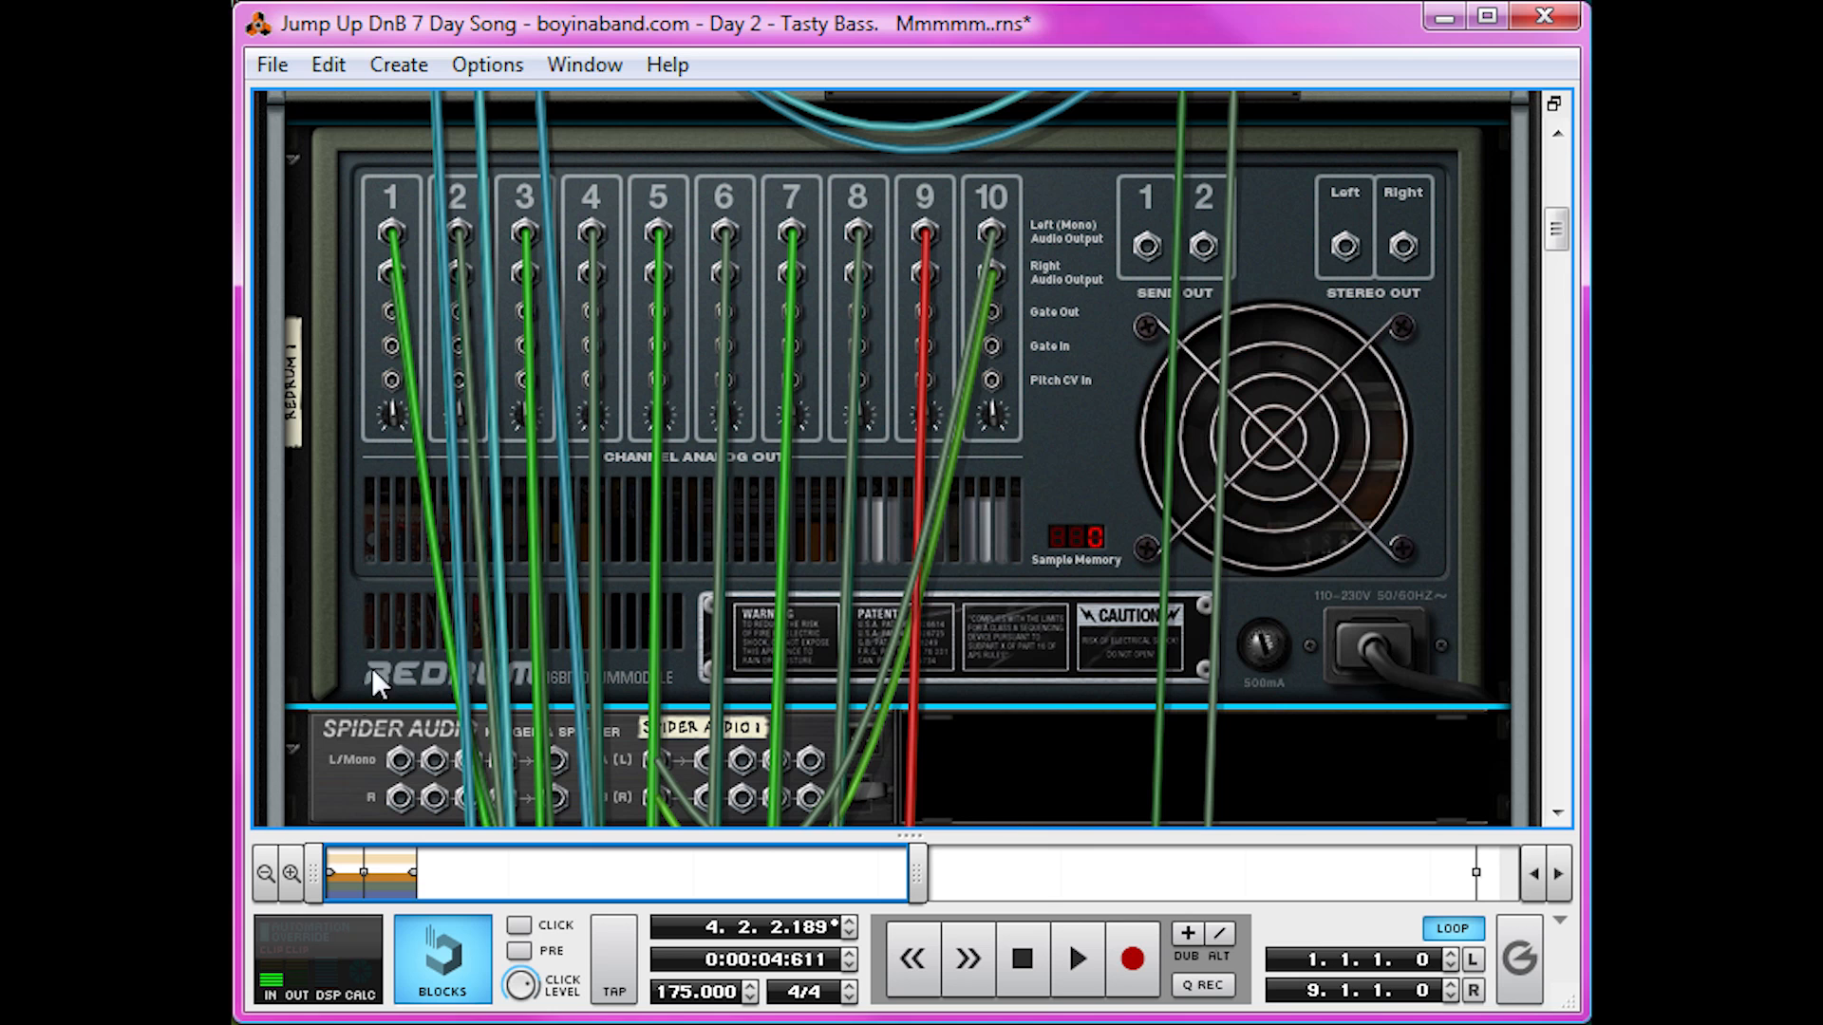
click(707, 749)
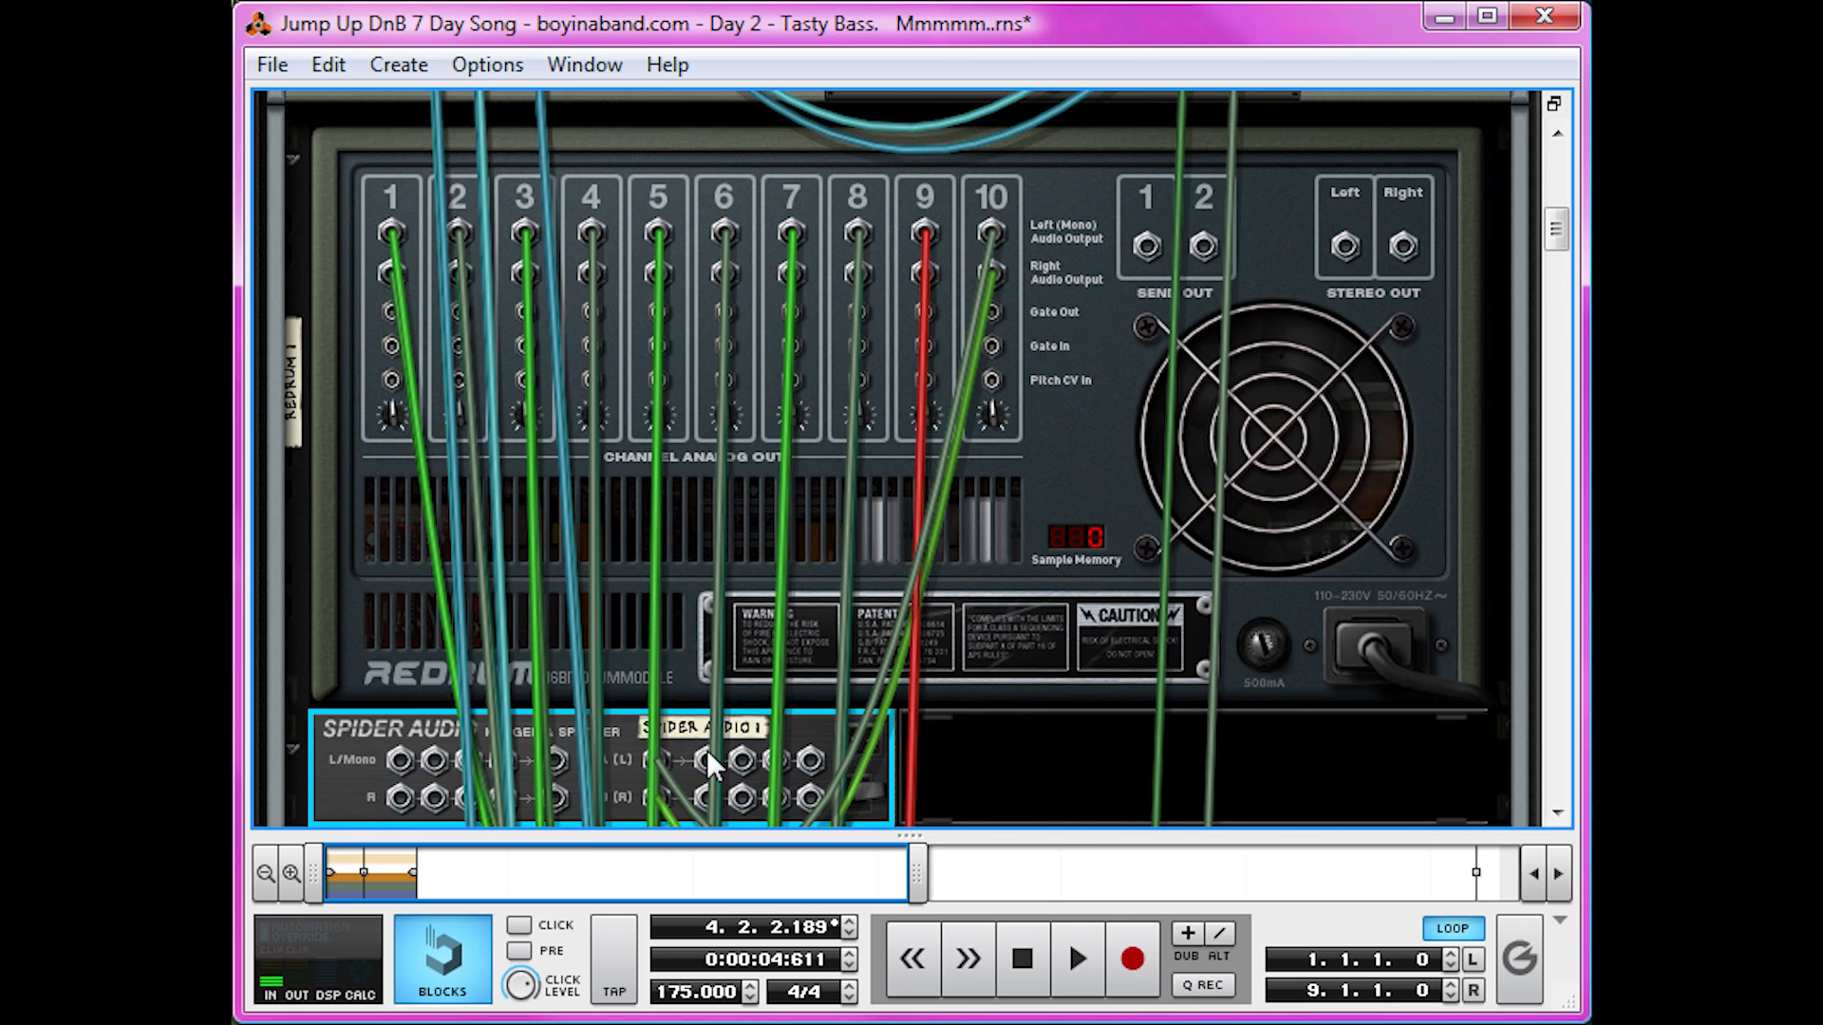
scroll(1035, 623, down, 10)
scroll(1037, 627, down, 15)
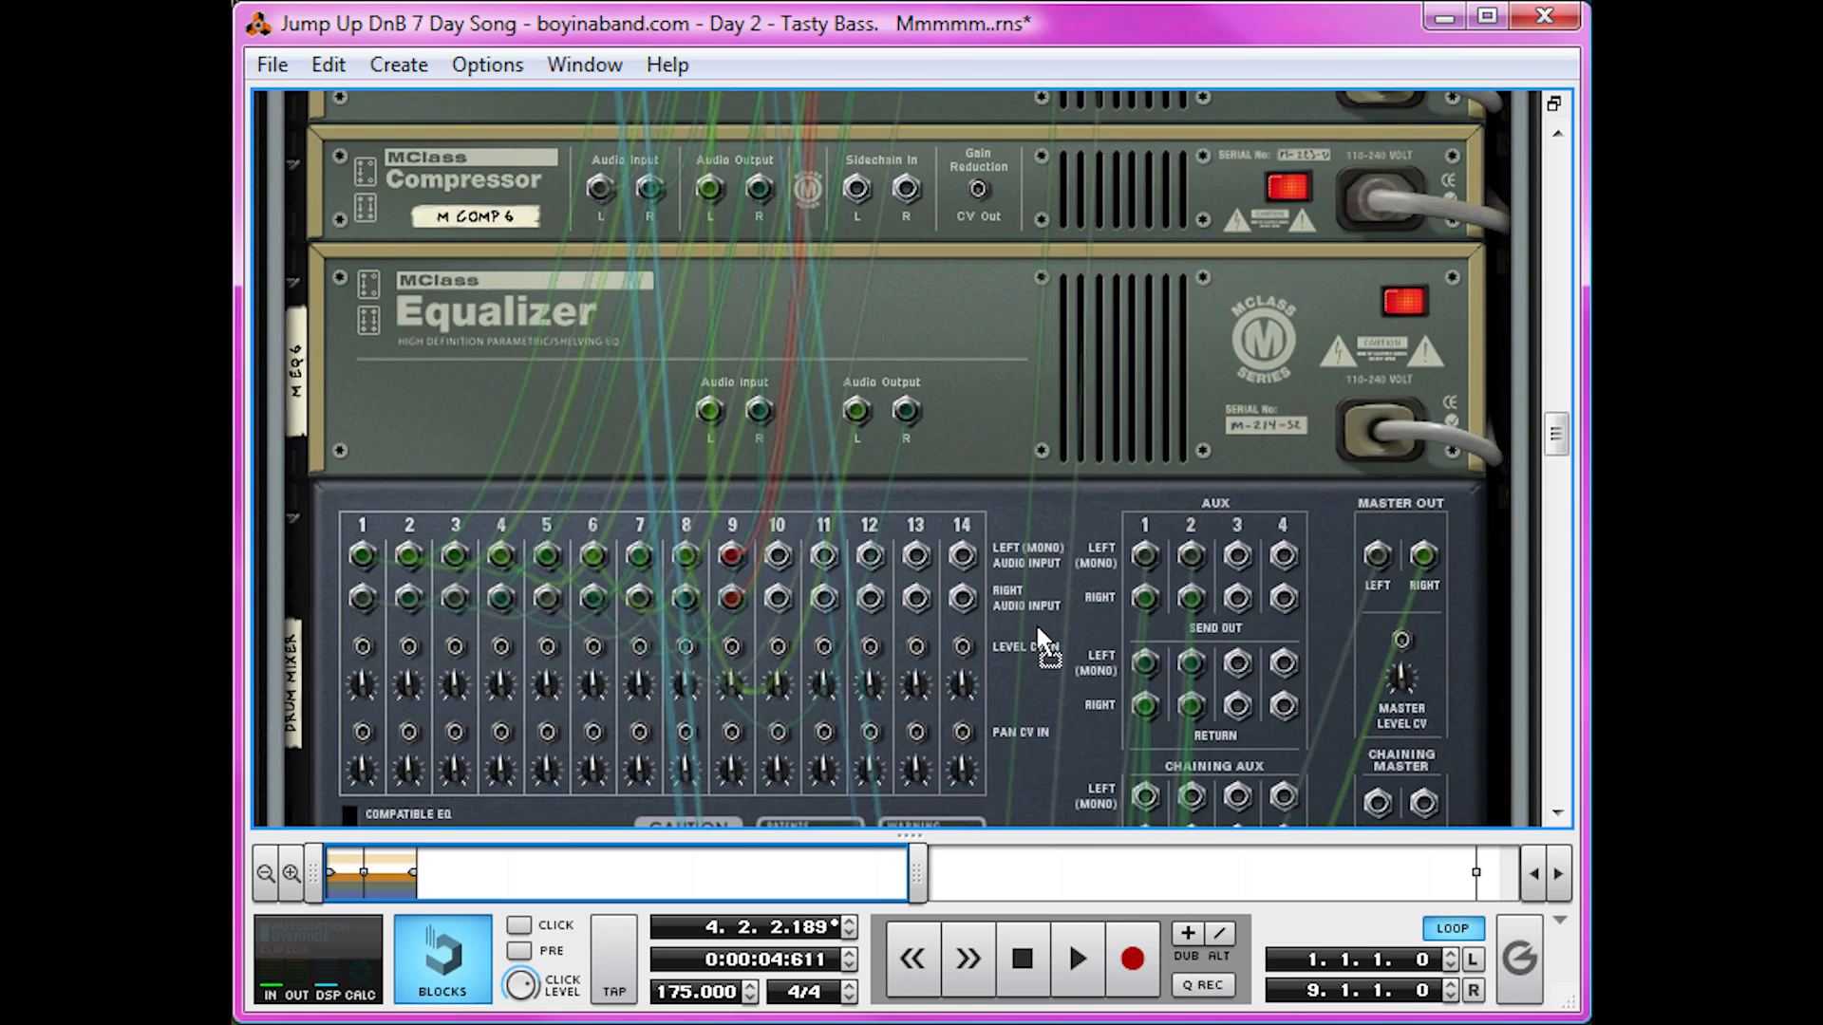
scroll(1037, 626, down, 10)
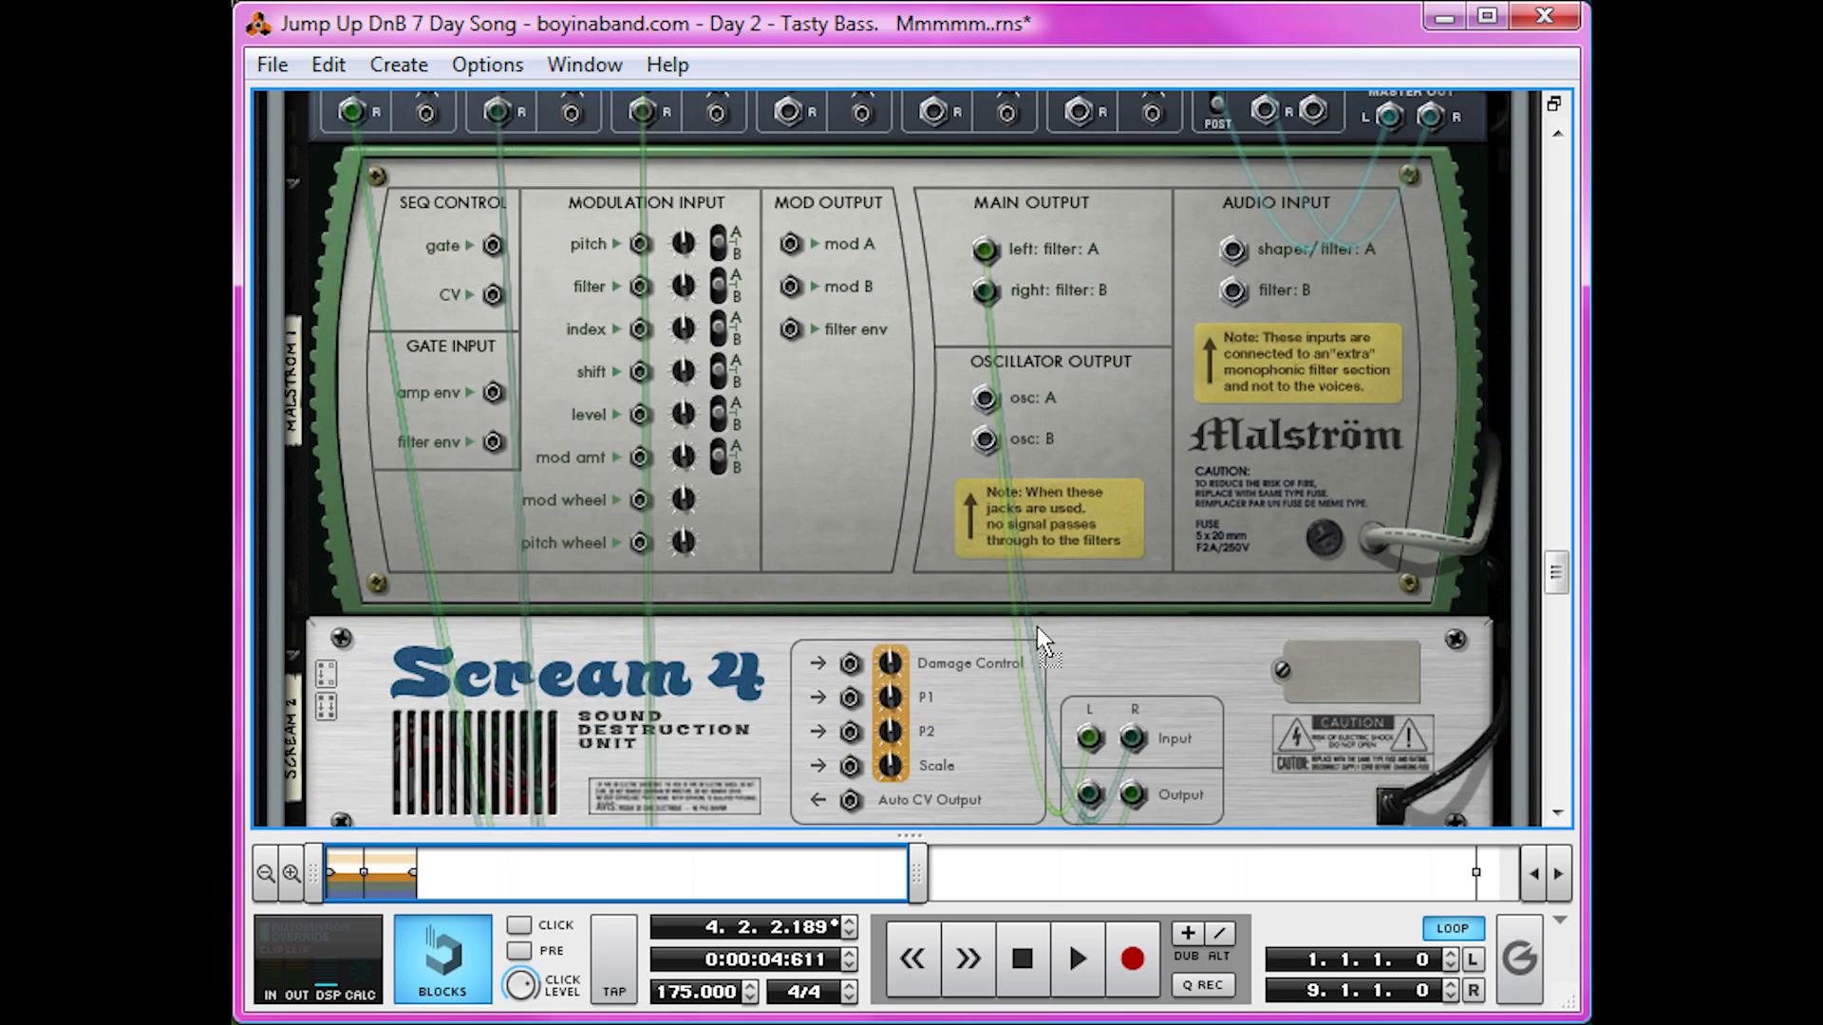
drag(1036, 626, 851, 433)
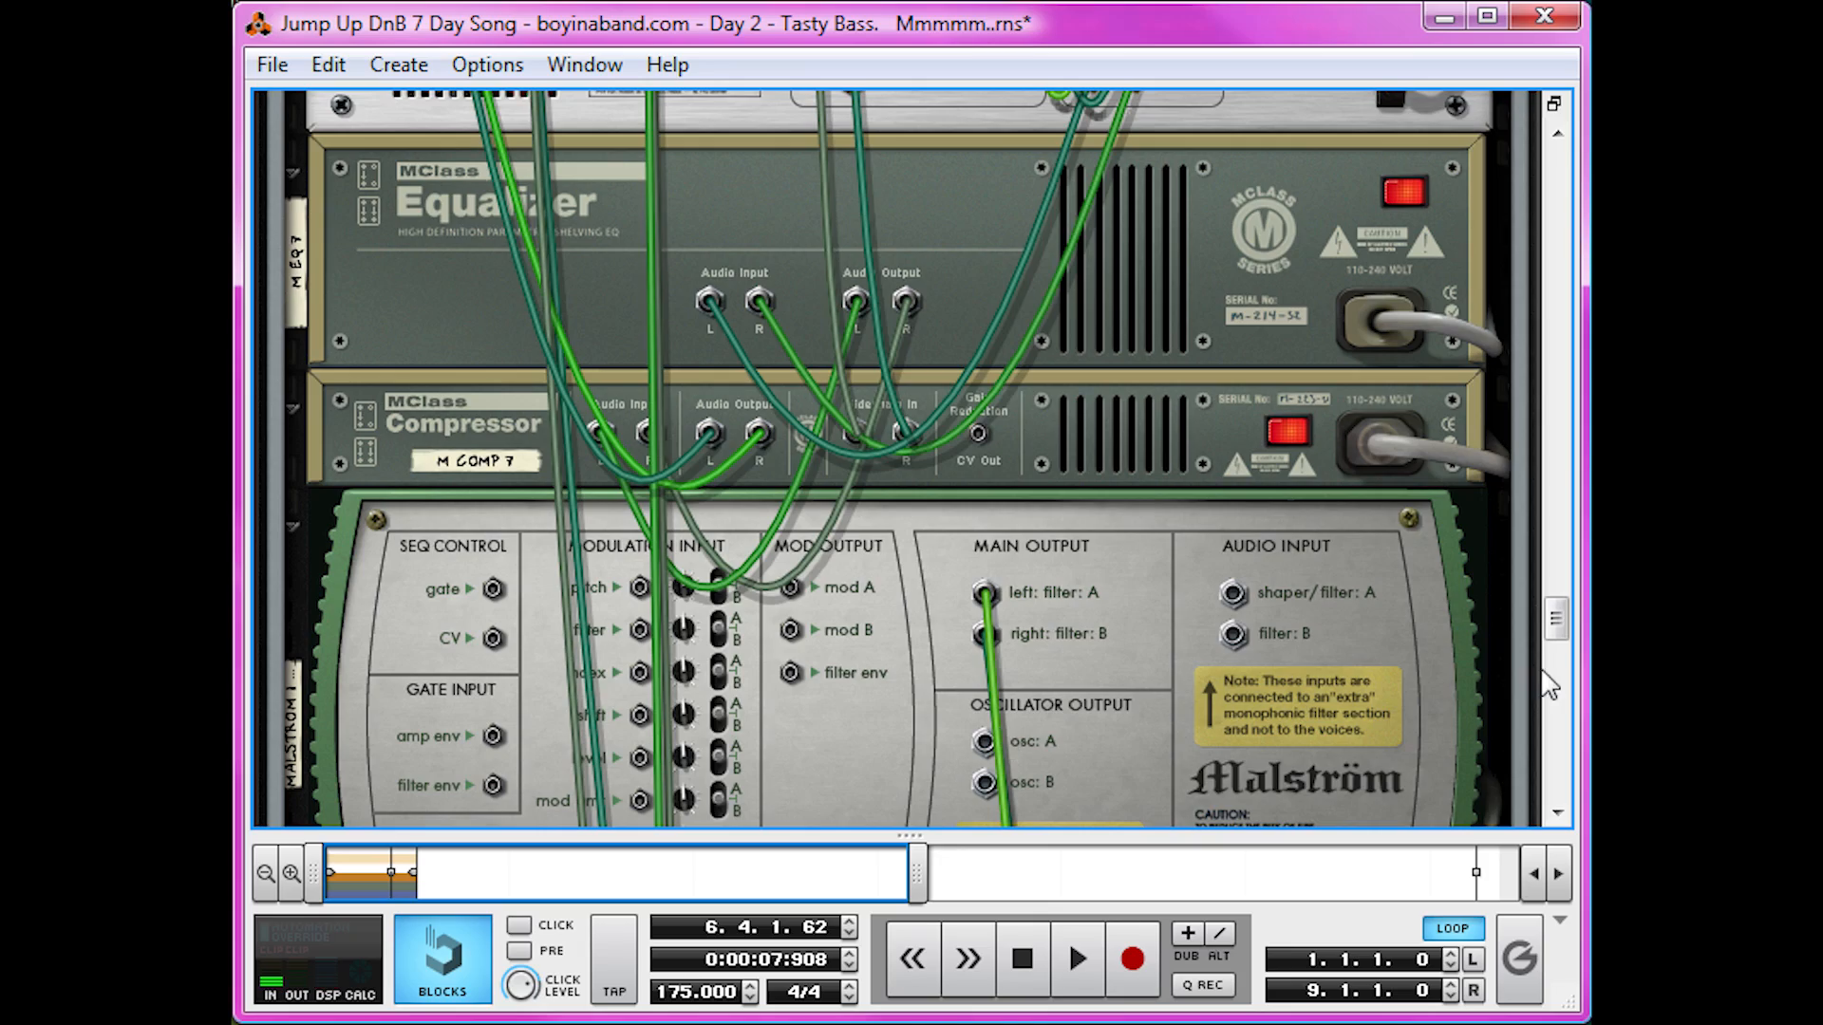
Step: Cable further Spider Audio split outputs to the Sidechain In jacks of the copied Malström chain's compressor and the Thor chain's compressor
drag(1555, 632, 1560, 245)
scroll(881, 771, down, 20)
drag(750, 589, 903, 770)
scroll(863, 614, down, 10)
scroll(863, 612, up, 20)
drag(860, 607, 776, 501)
drag(1561, 251, 1568, 663)
Step: Return to the rack's front and turn off the solo on channel 3 of the Tasty Bass line mixer
key(Tab)
scroll(1014, 505, up, 12)
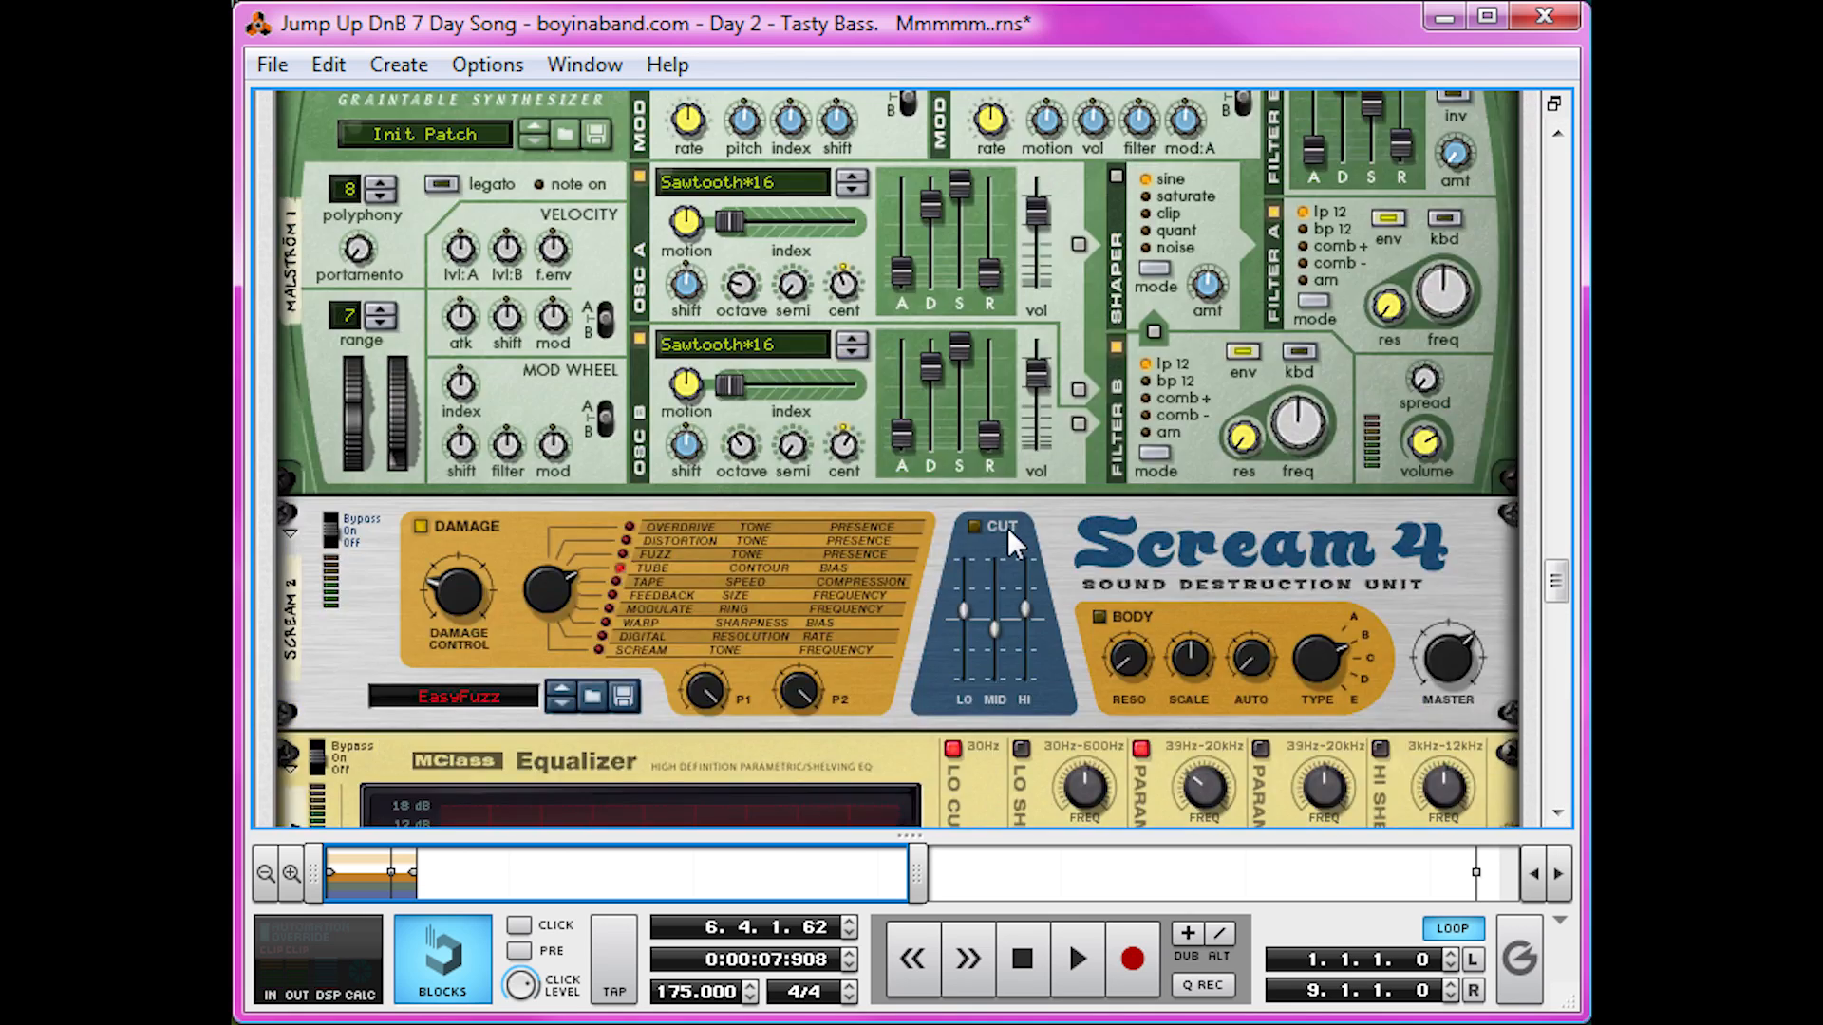
scroll(1006, 527, down, 15)
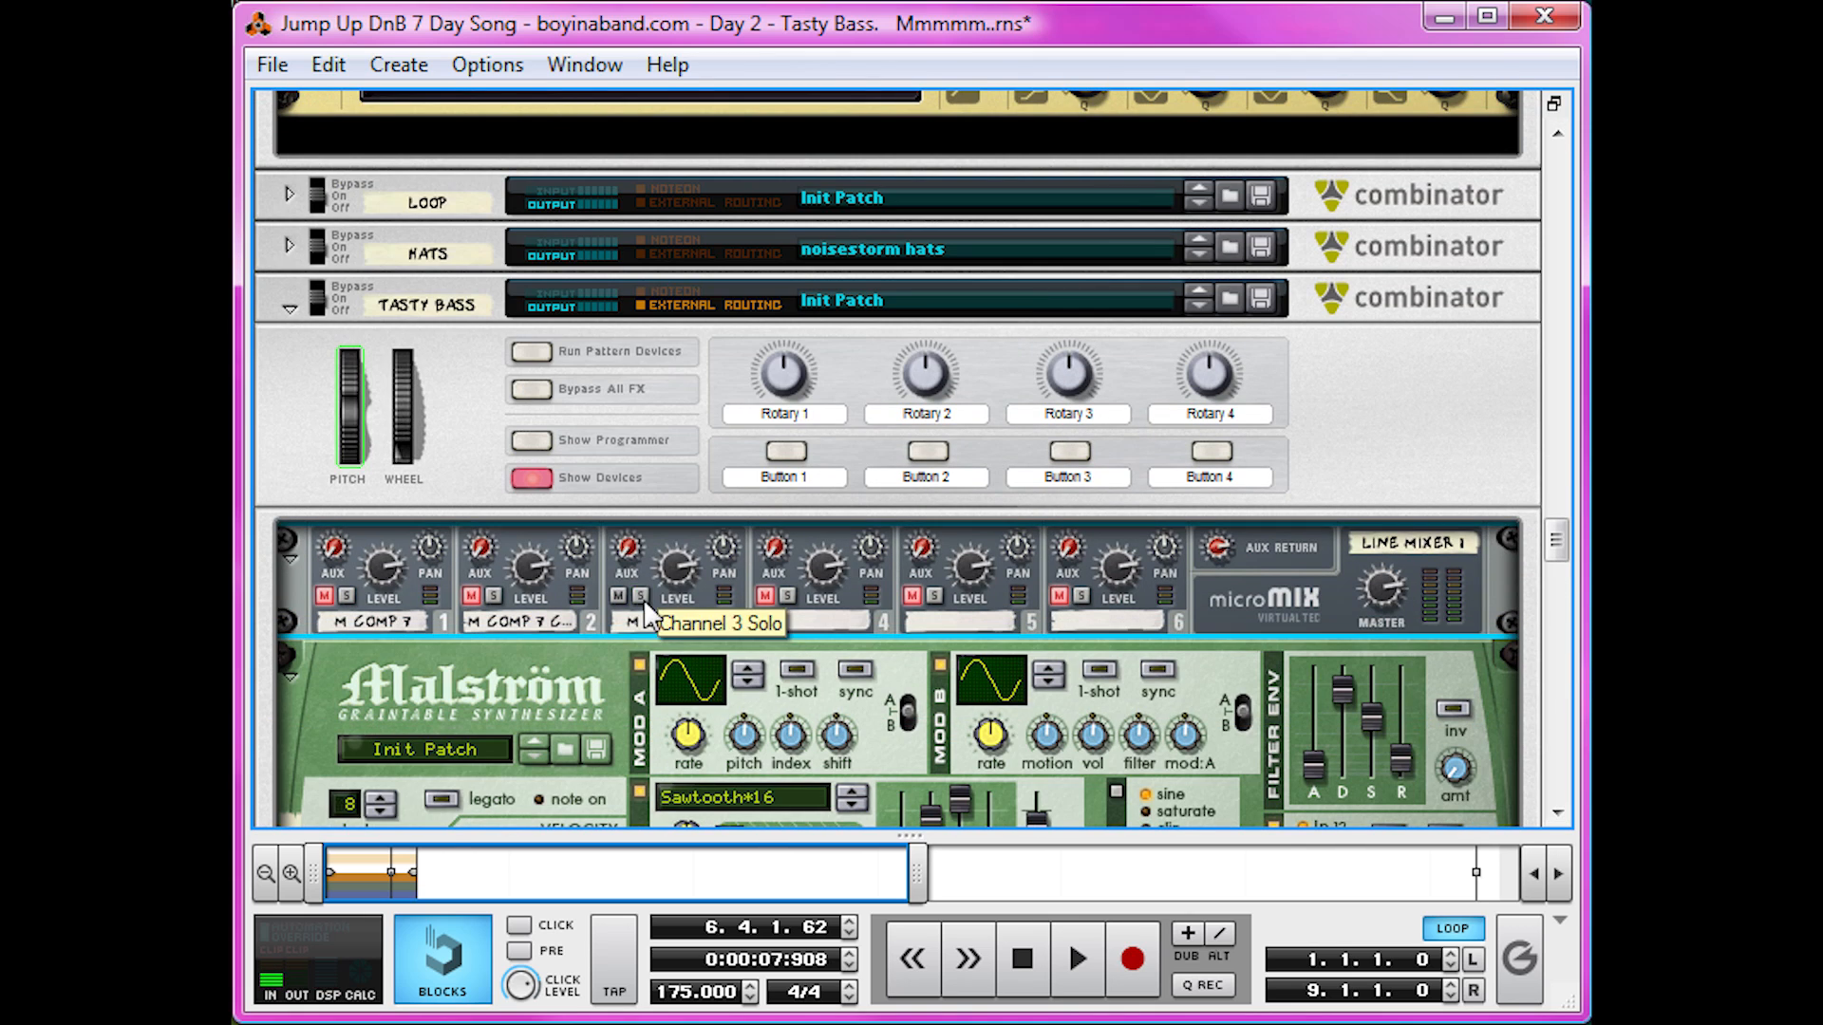
click(641, 598)
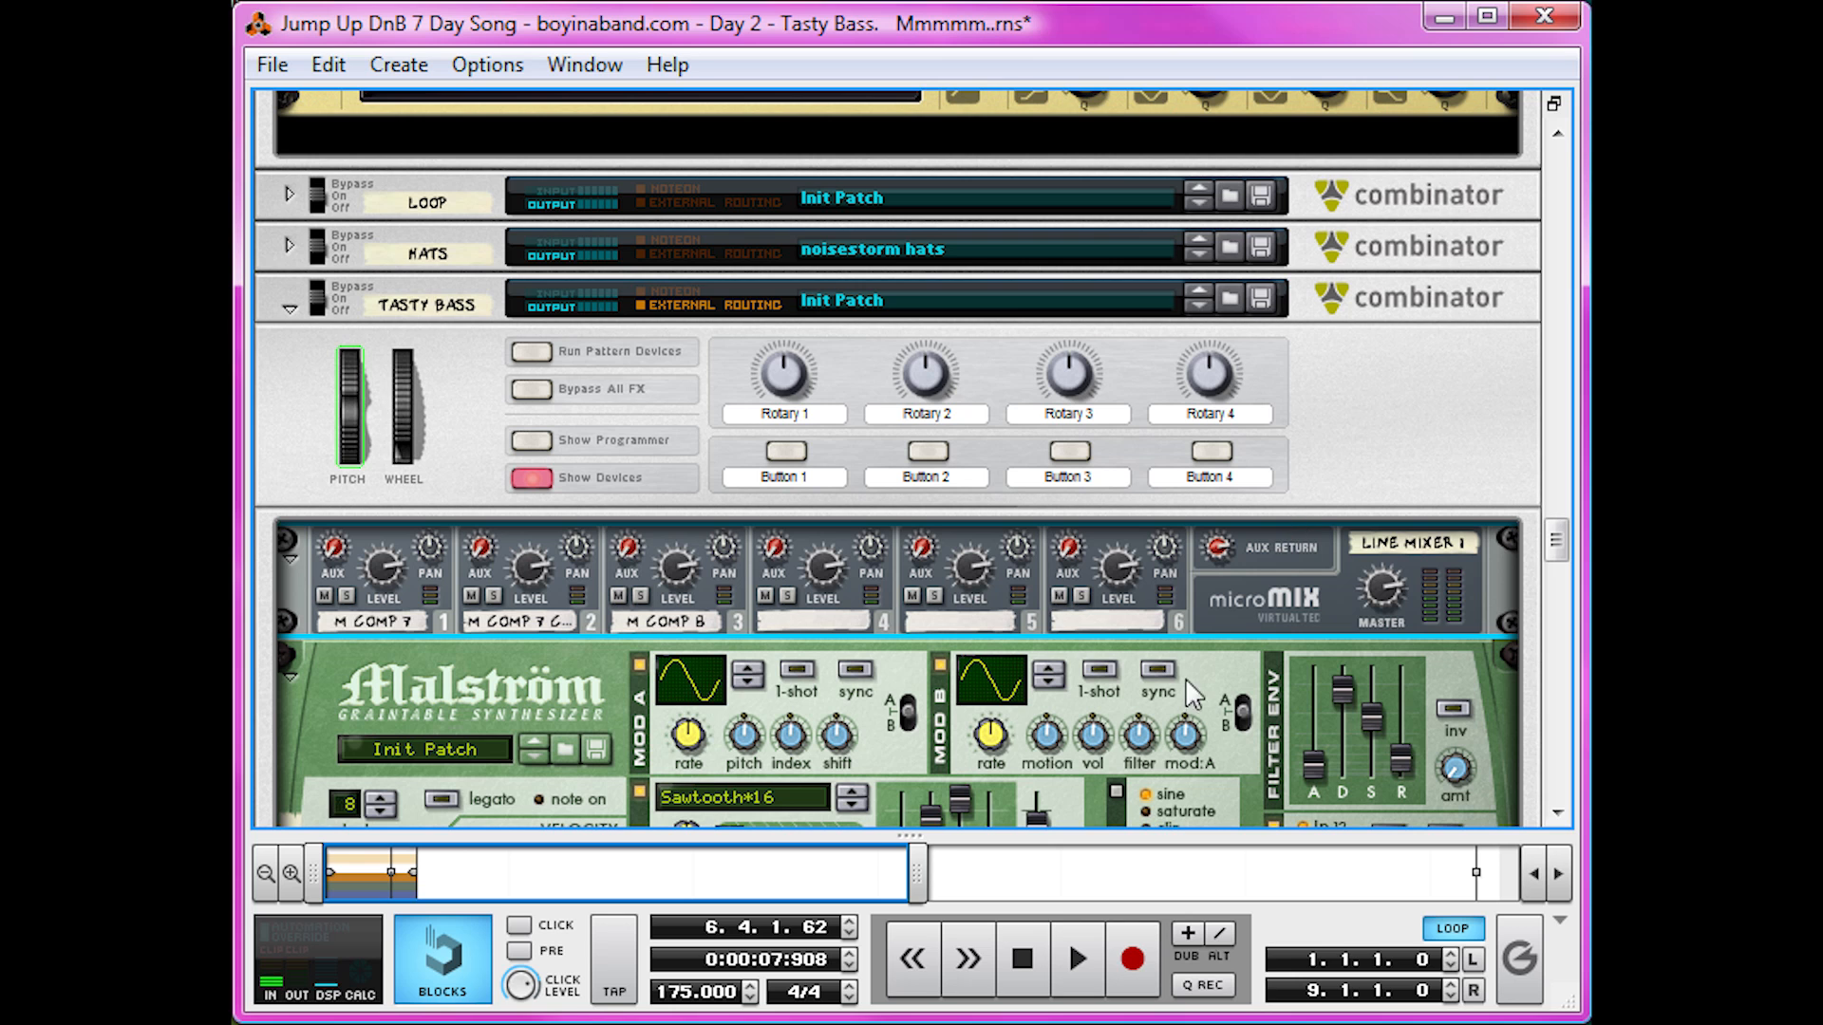
Step: Play the song from the start and check how the sidechained bass layers respond
click(1034, 960)
key(space)
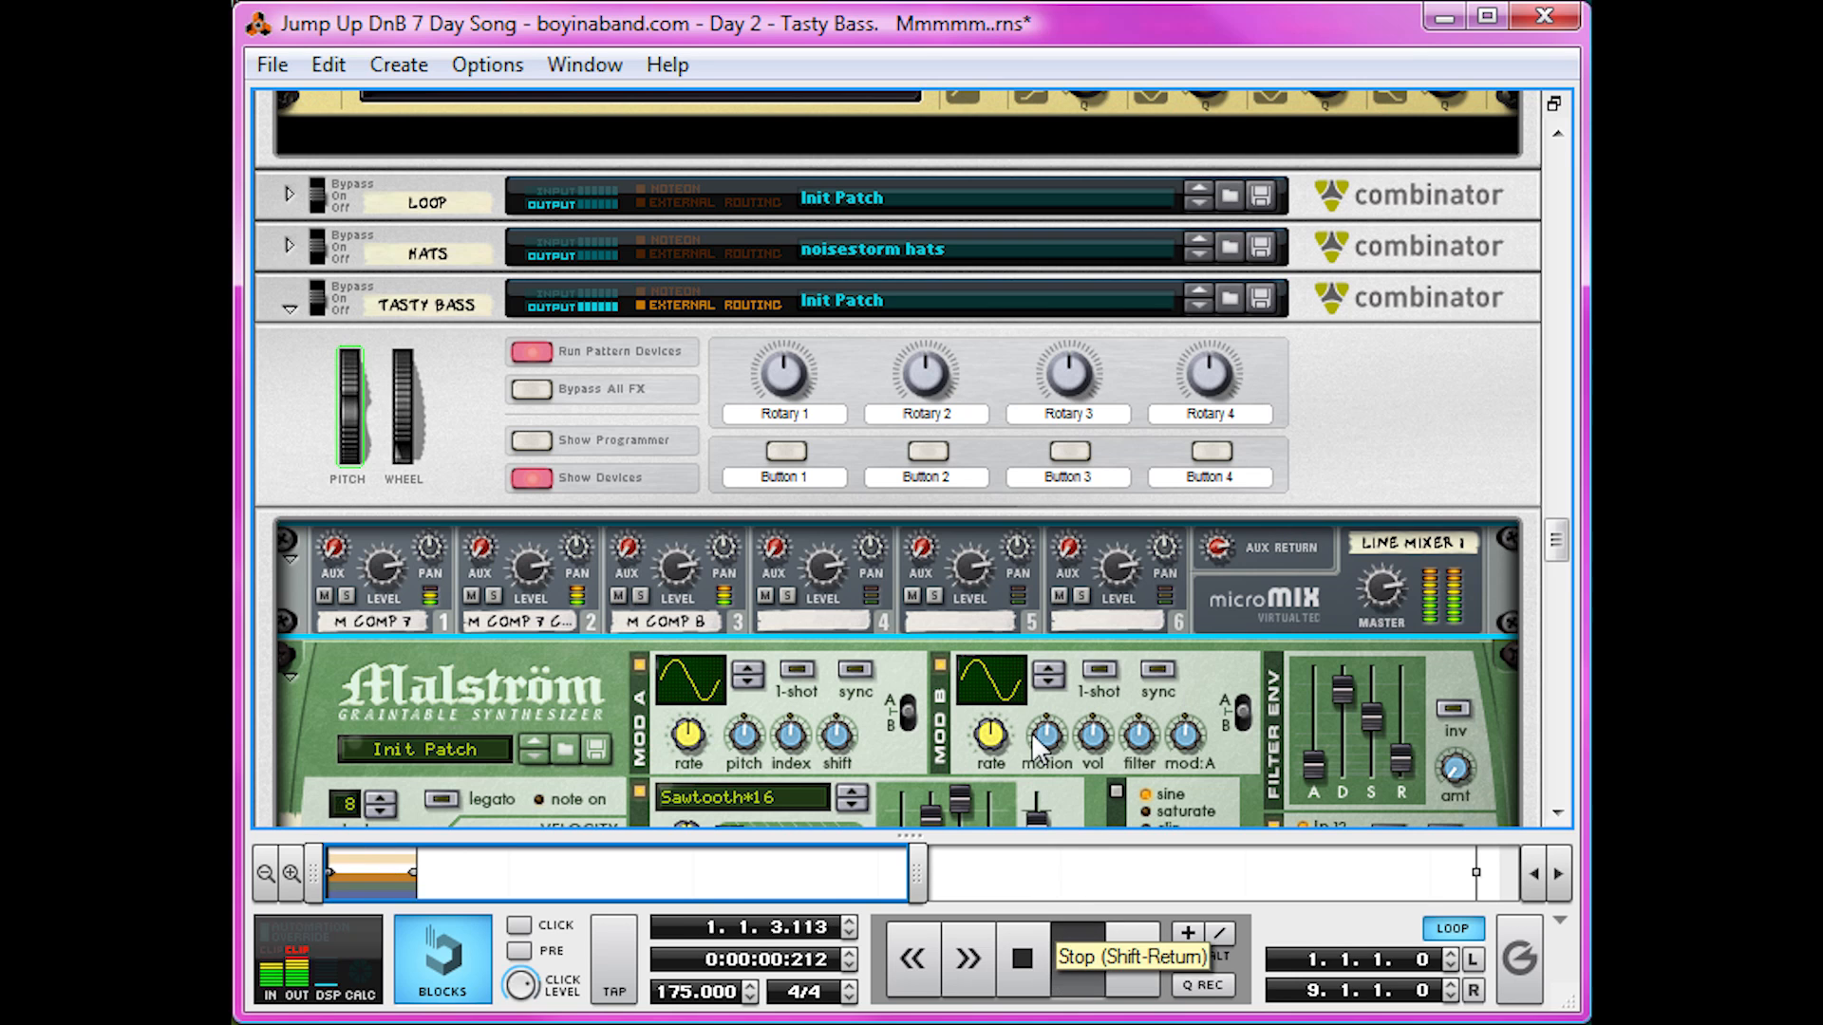
scroll(1025, 675, down, 10)
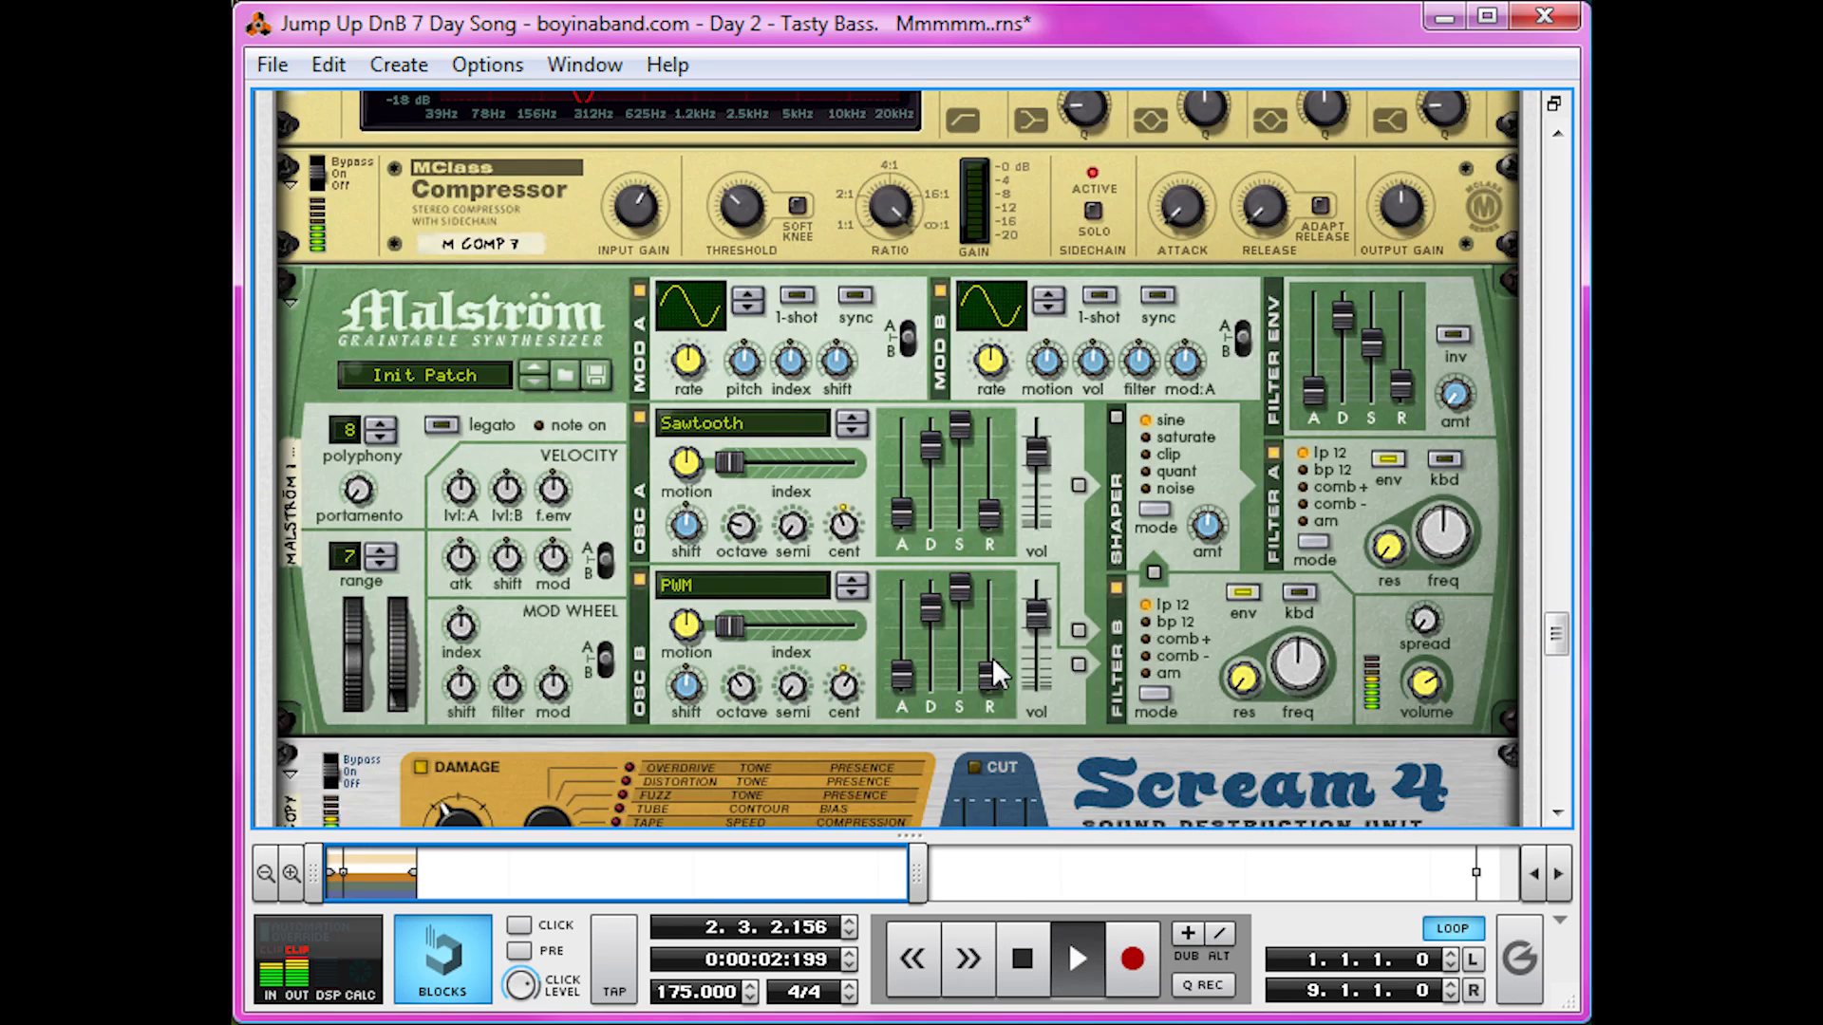
scroll(993, 673, down, 15)
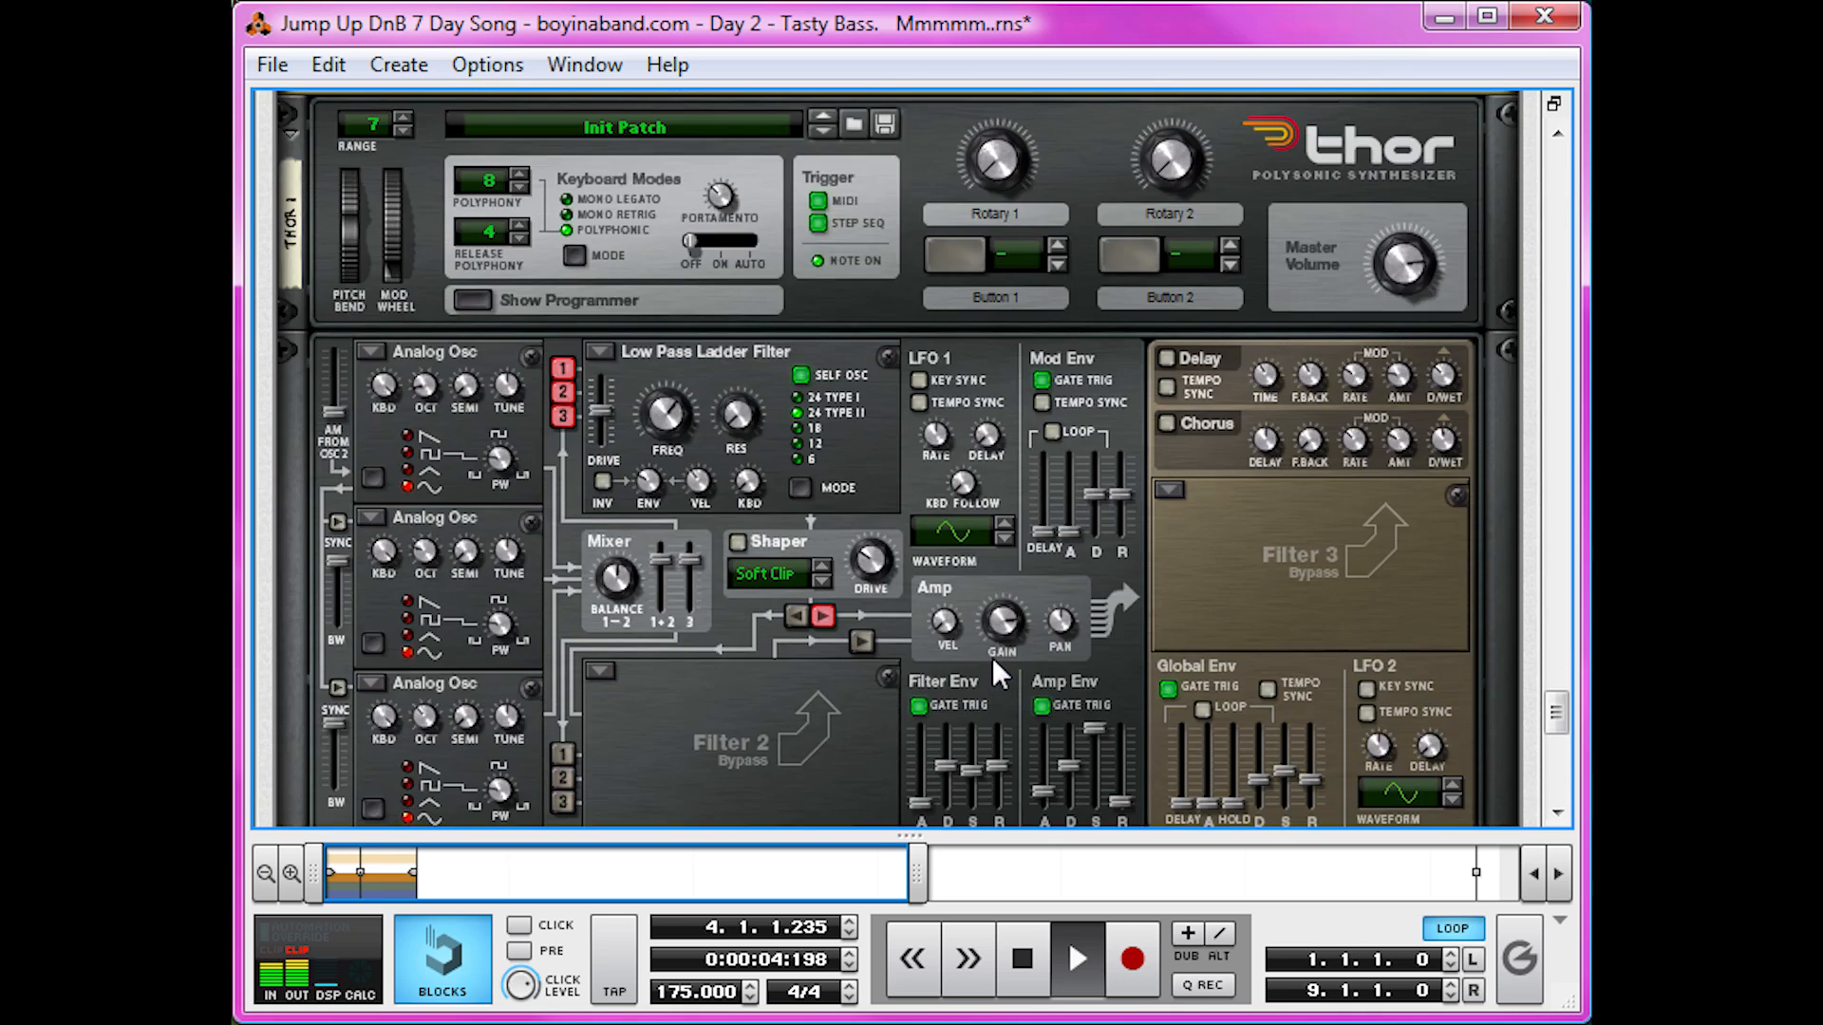
Step: Stop playback and clear the solo for all devices in the sequencer's track list so the drum tracks are unmuted
key(space)
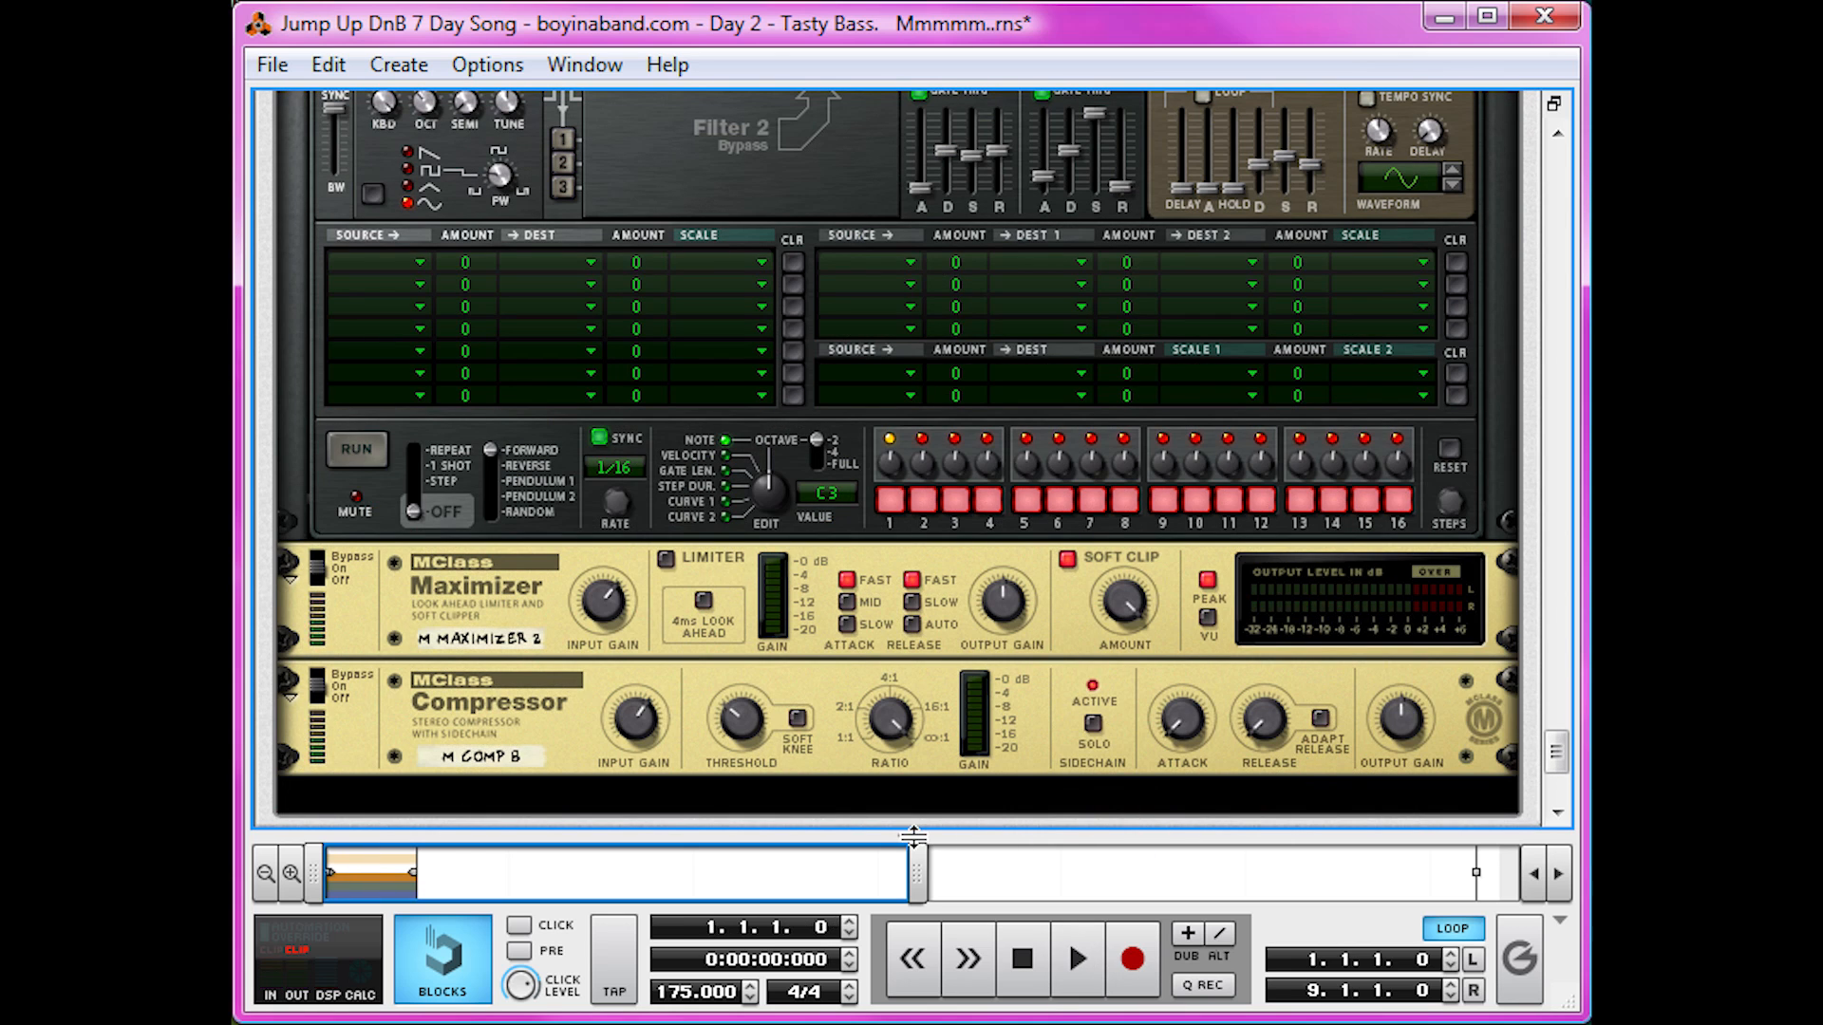
drag(912, 835, 844, 236)
scroll(854, 595, up, 2)
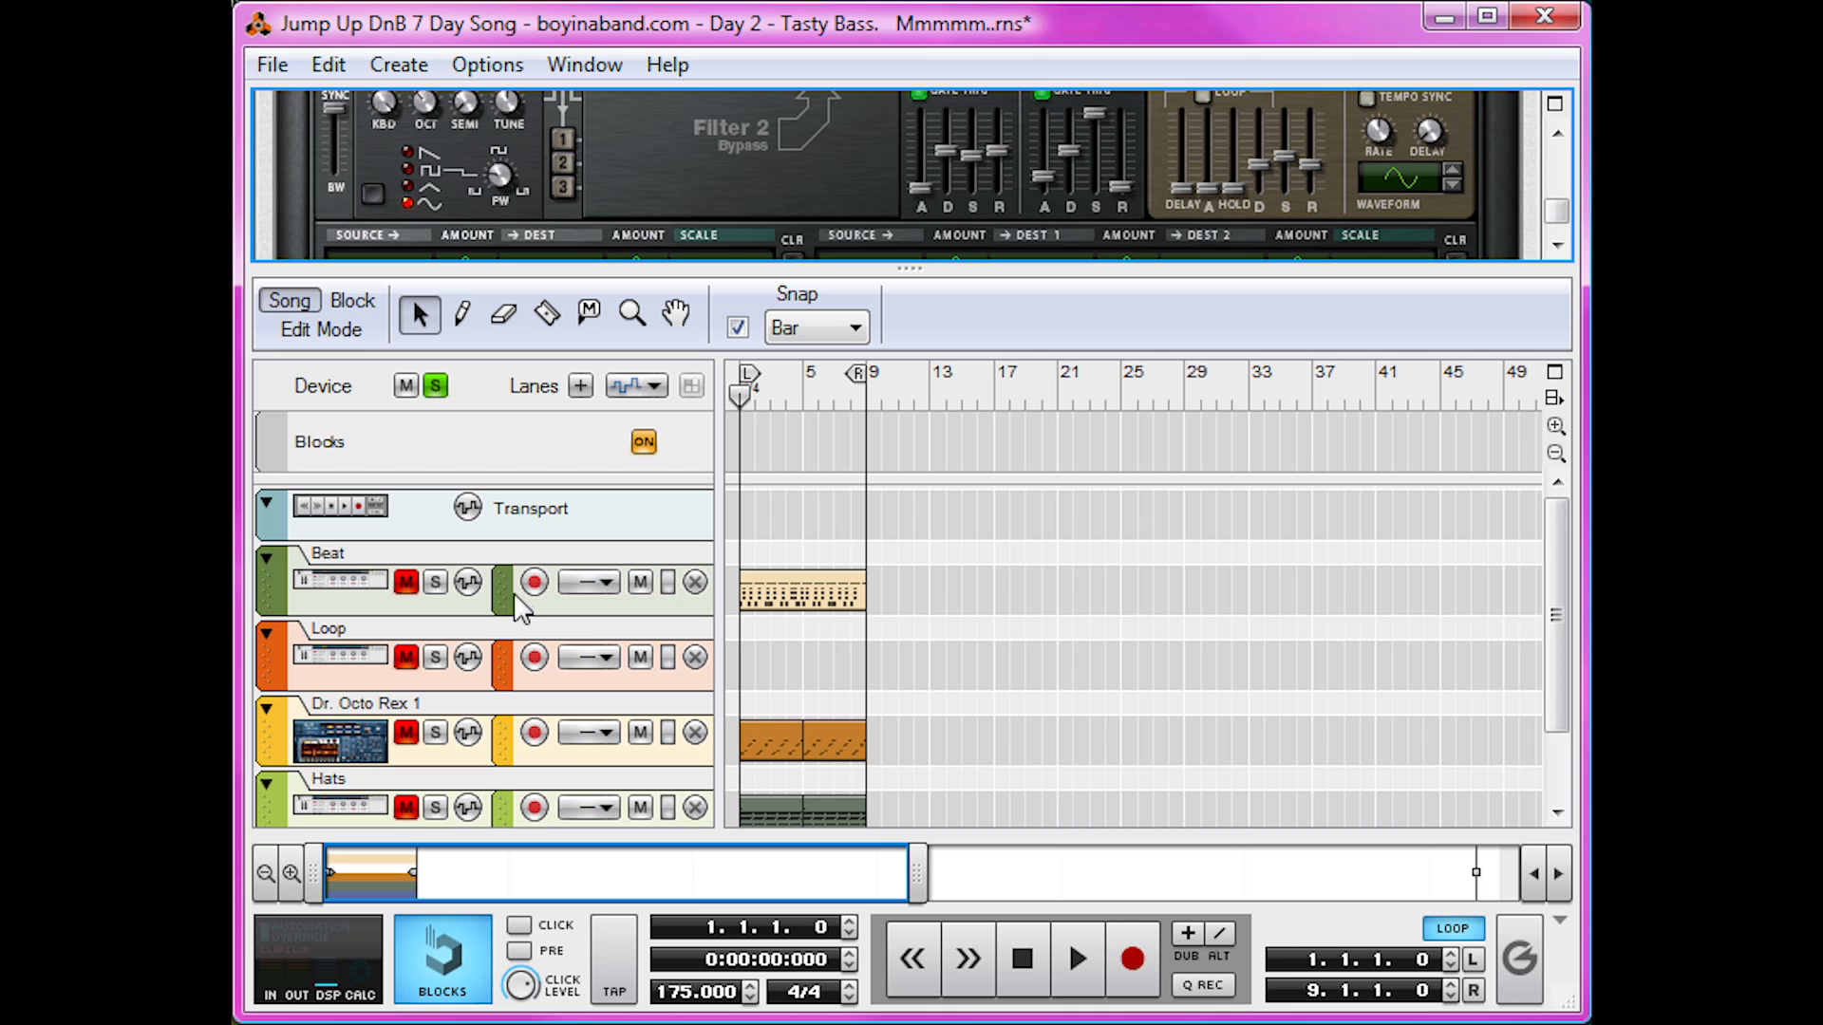
click(435, 386)
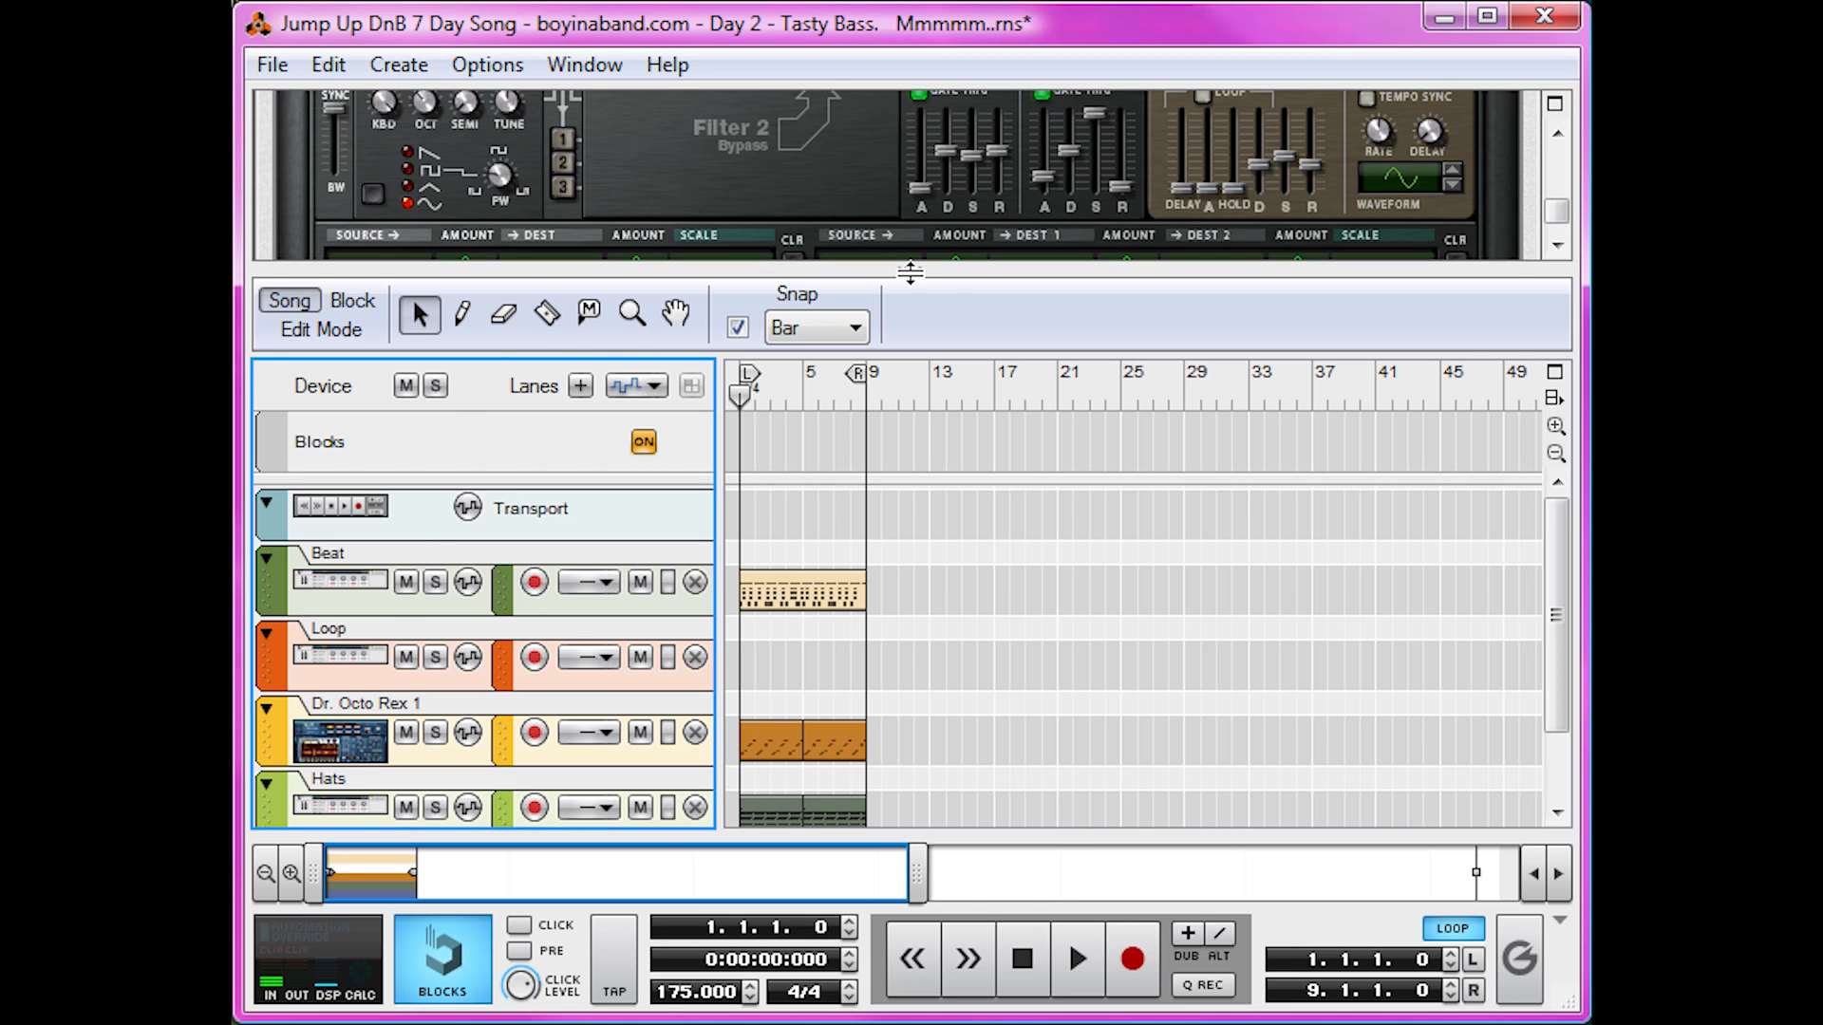
drag(909, 273, 912, 835)
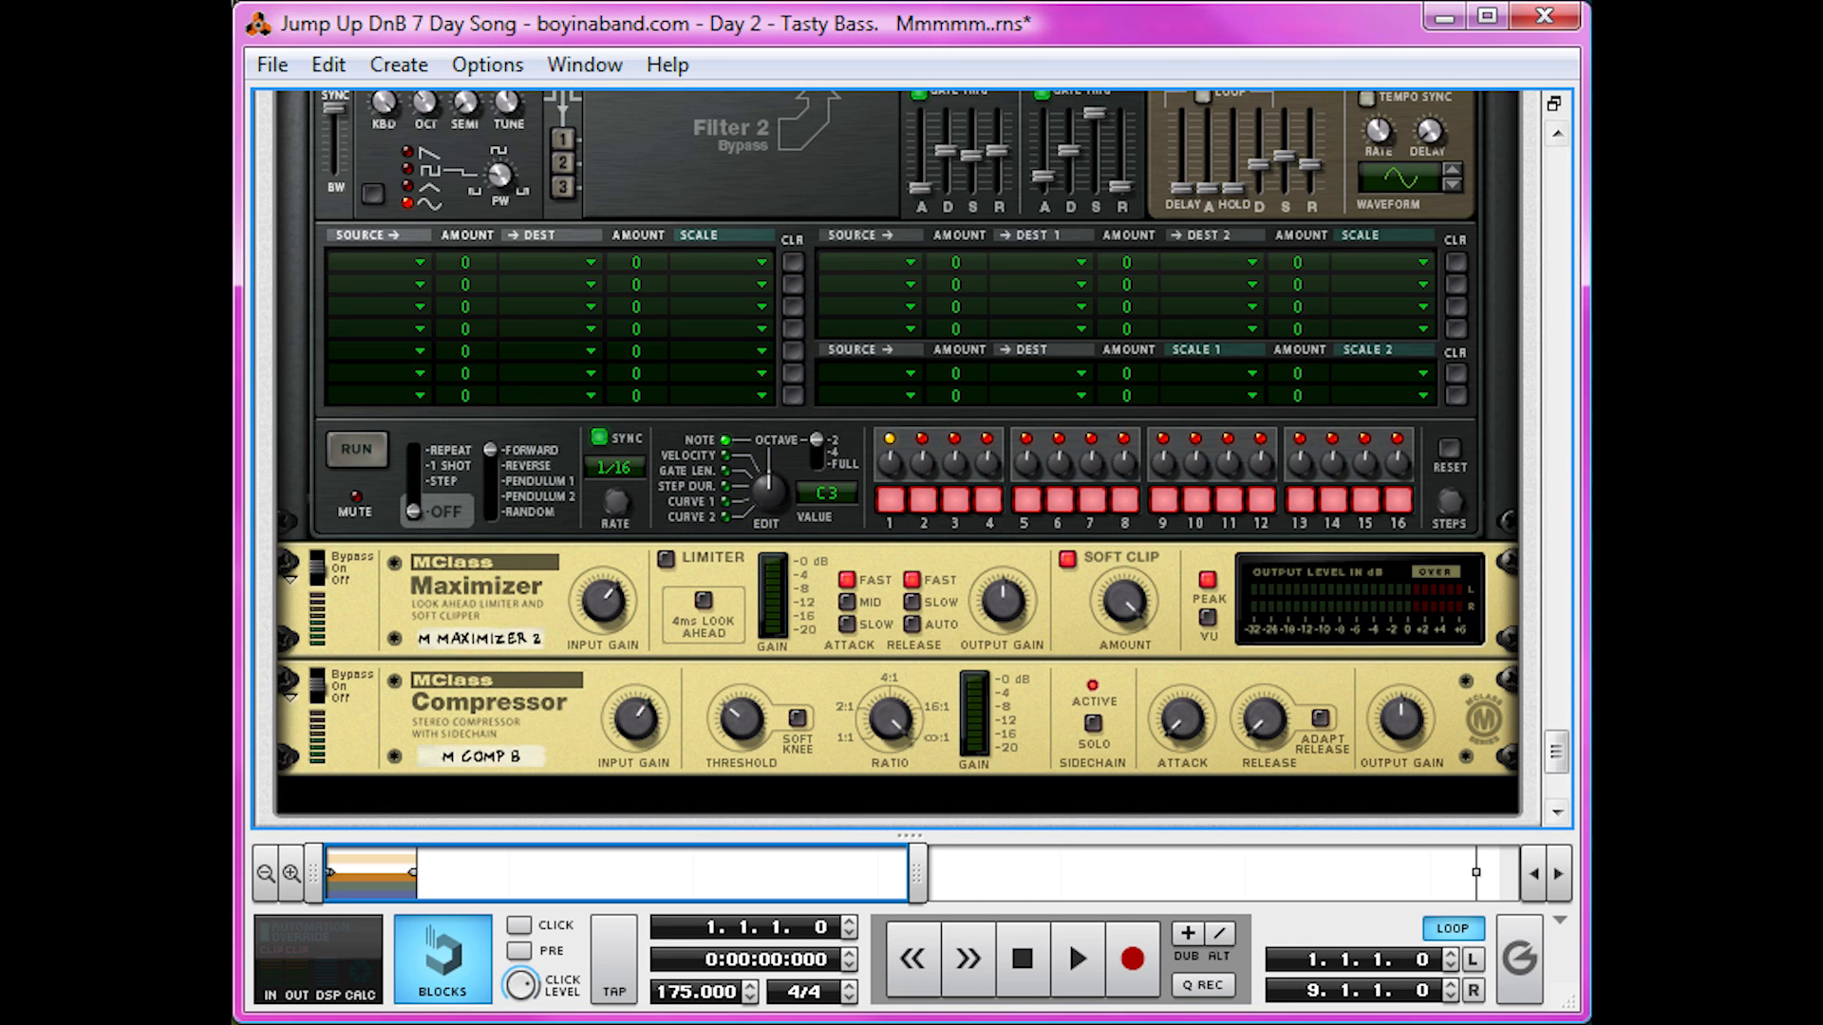
Step: Solo channel 10 on the Redrum in the Beat Combinator and play the song from the start
scroll(1543, 594, down, 5)
drag(1537, 580, 1557, 228)
click(1425, 254)
key(space)
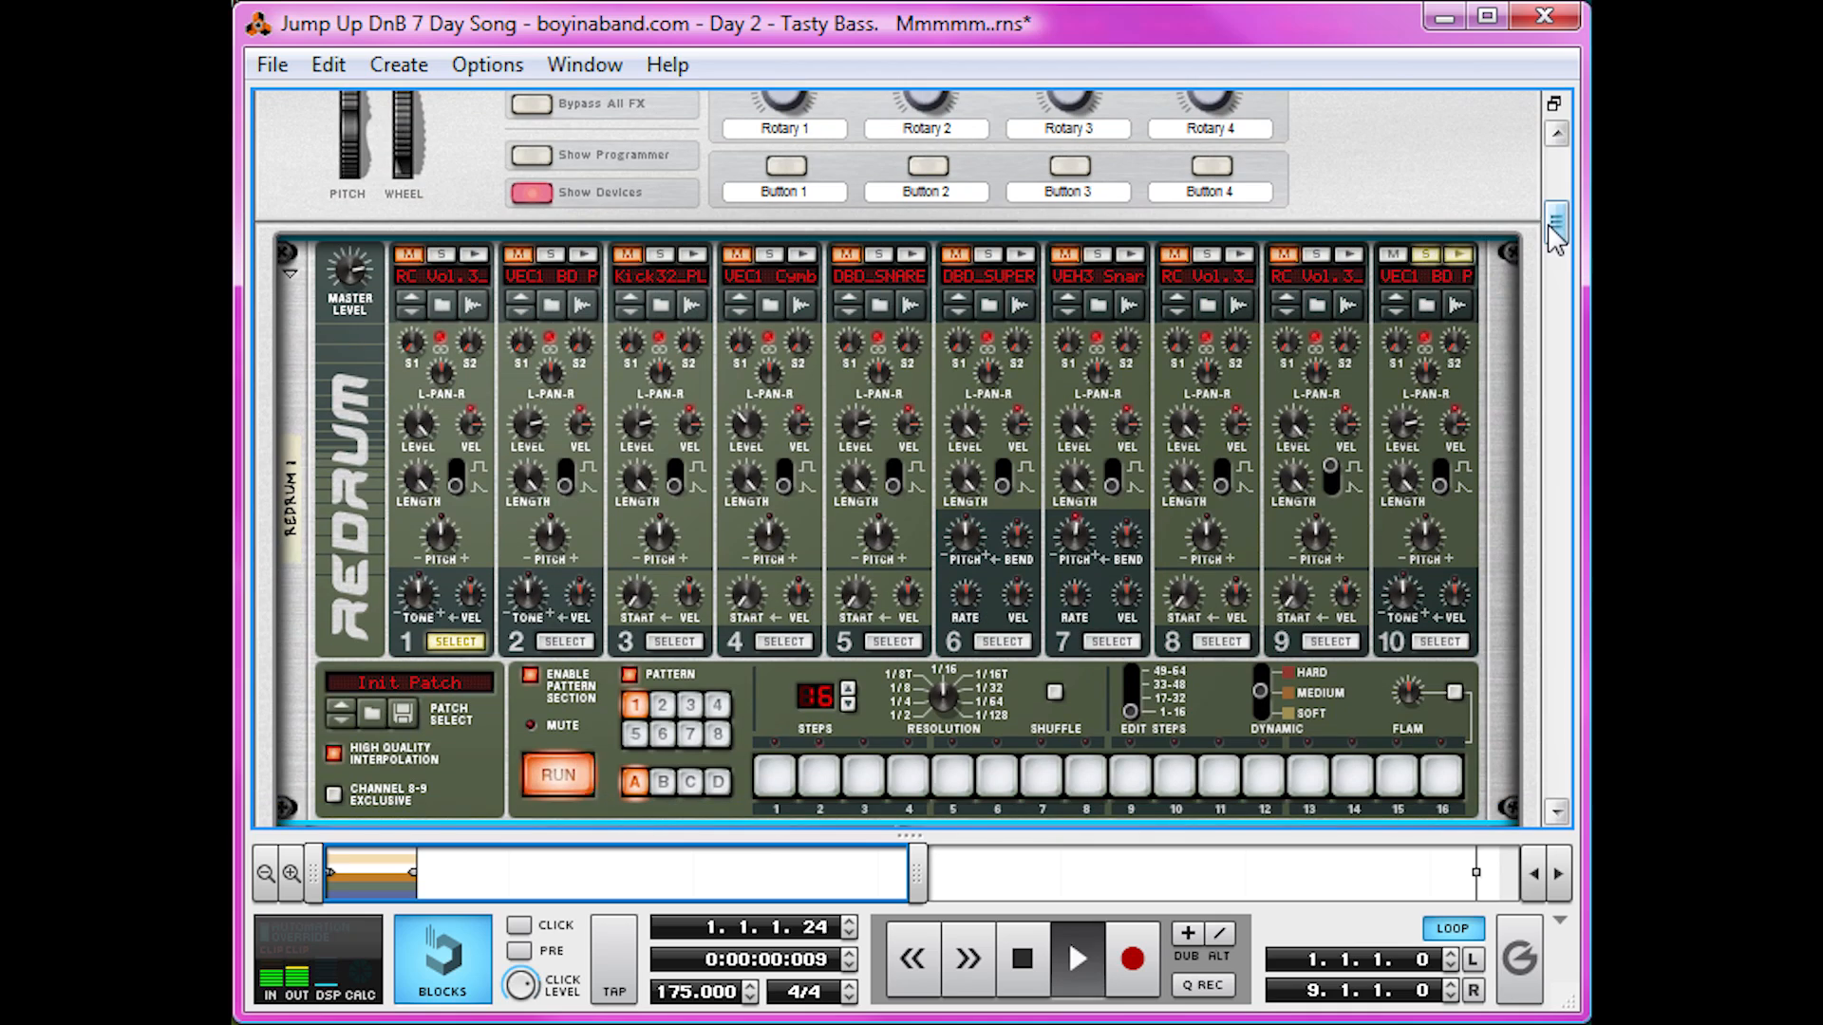
Step: Try a threshold of -36.0 dB on the bass layers' sidechained compressors during playback and compare M Comp 8 with M Comp 7
drag(1555, 237, 1565, 760)
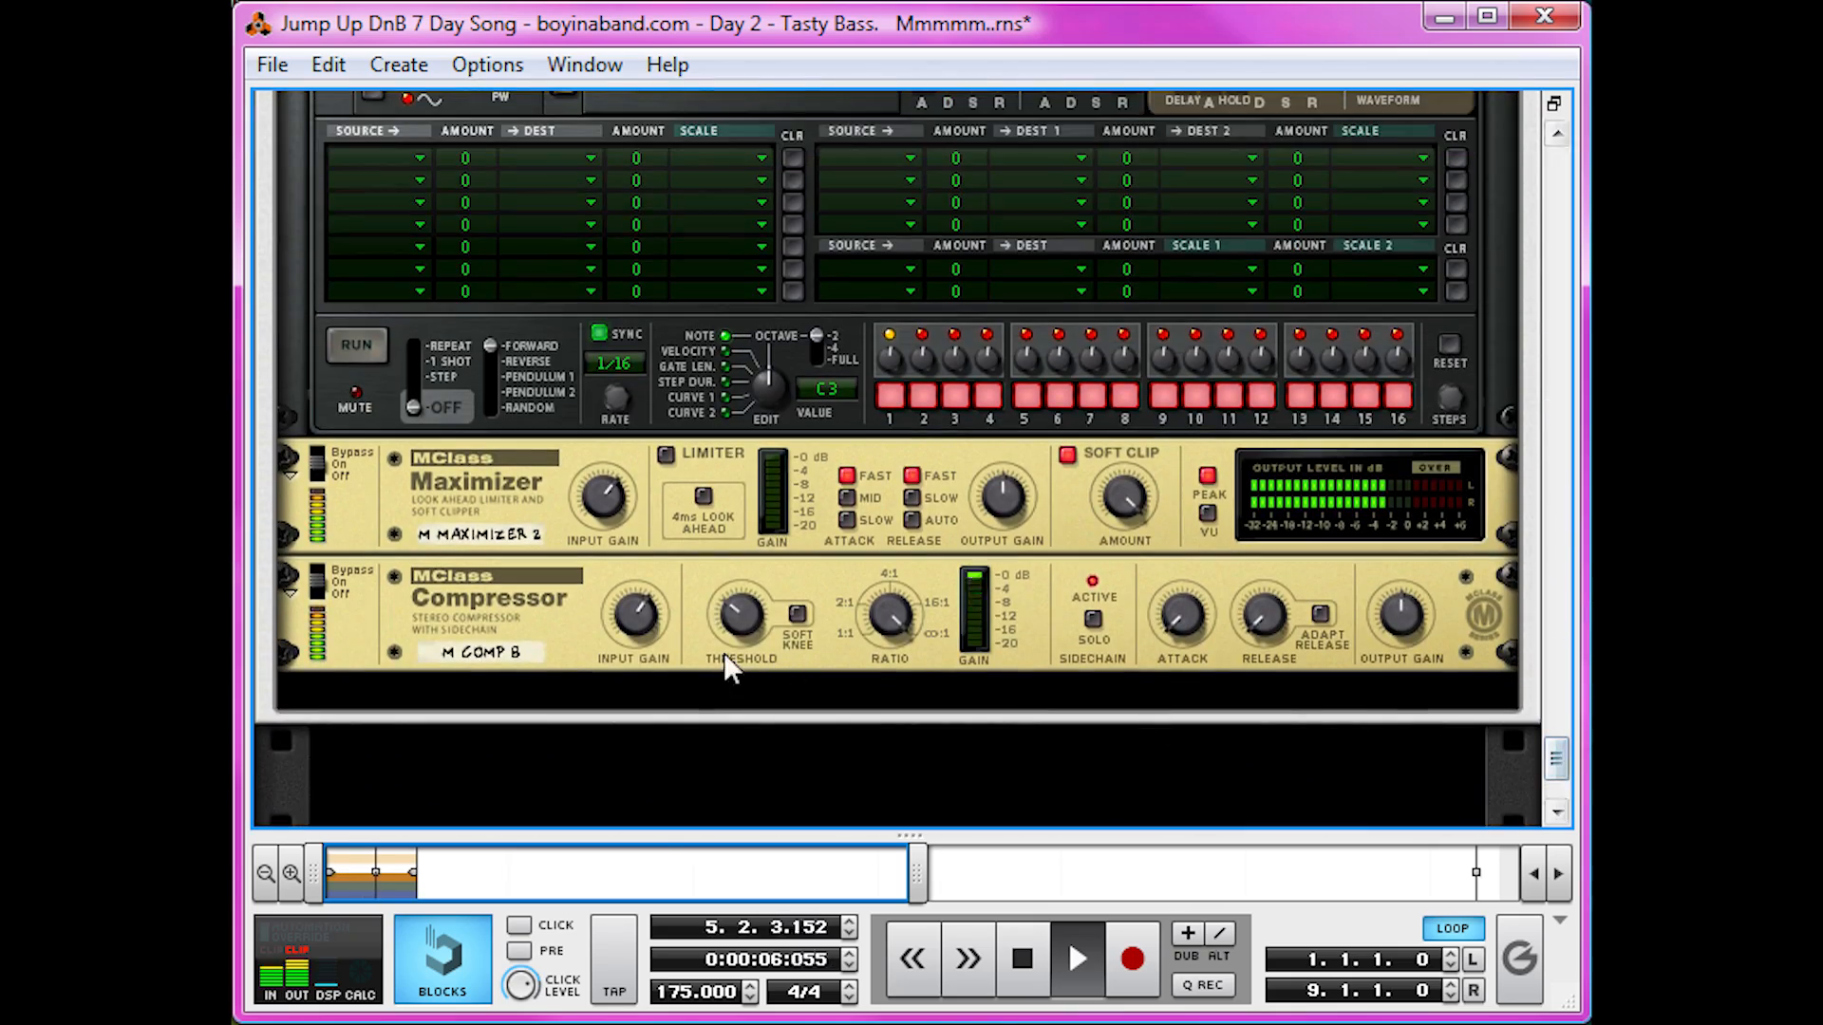
click(739, 621)
scroll(778, 572, up, 10)
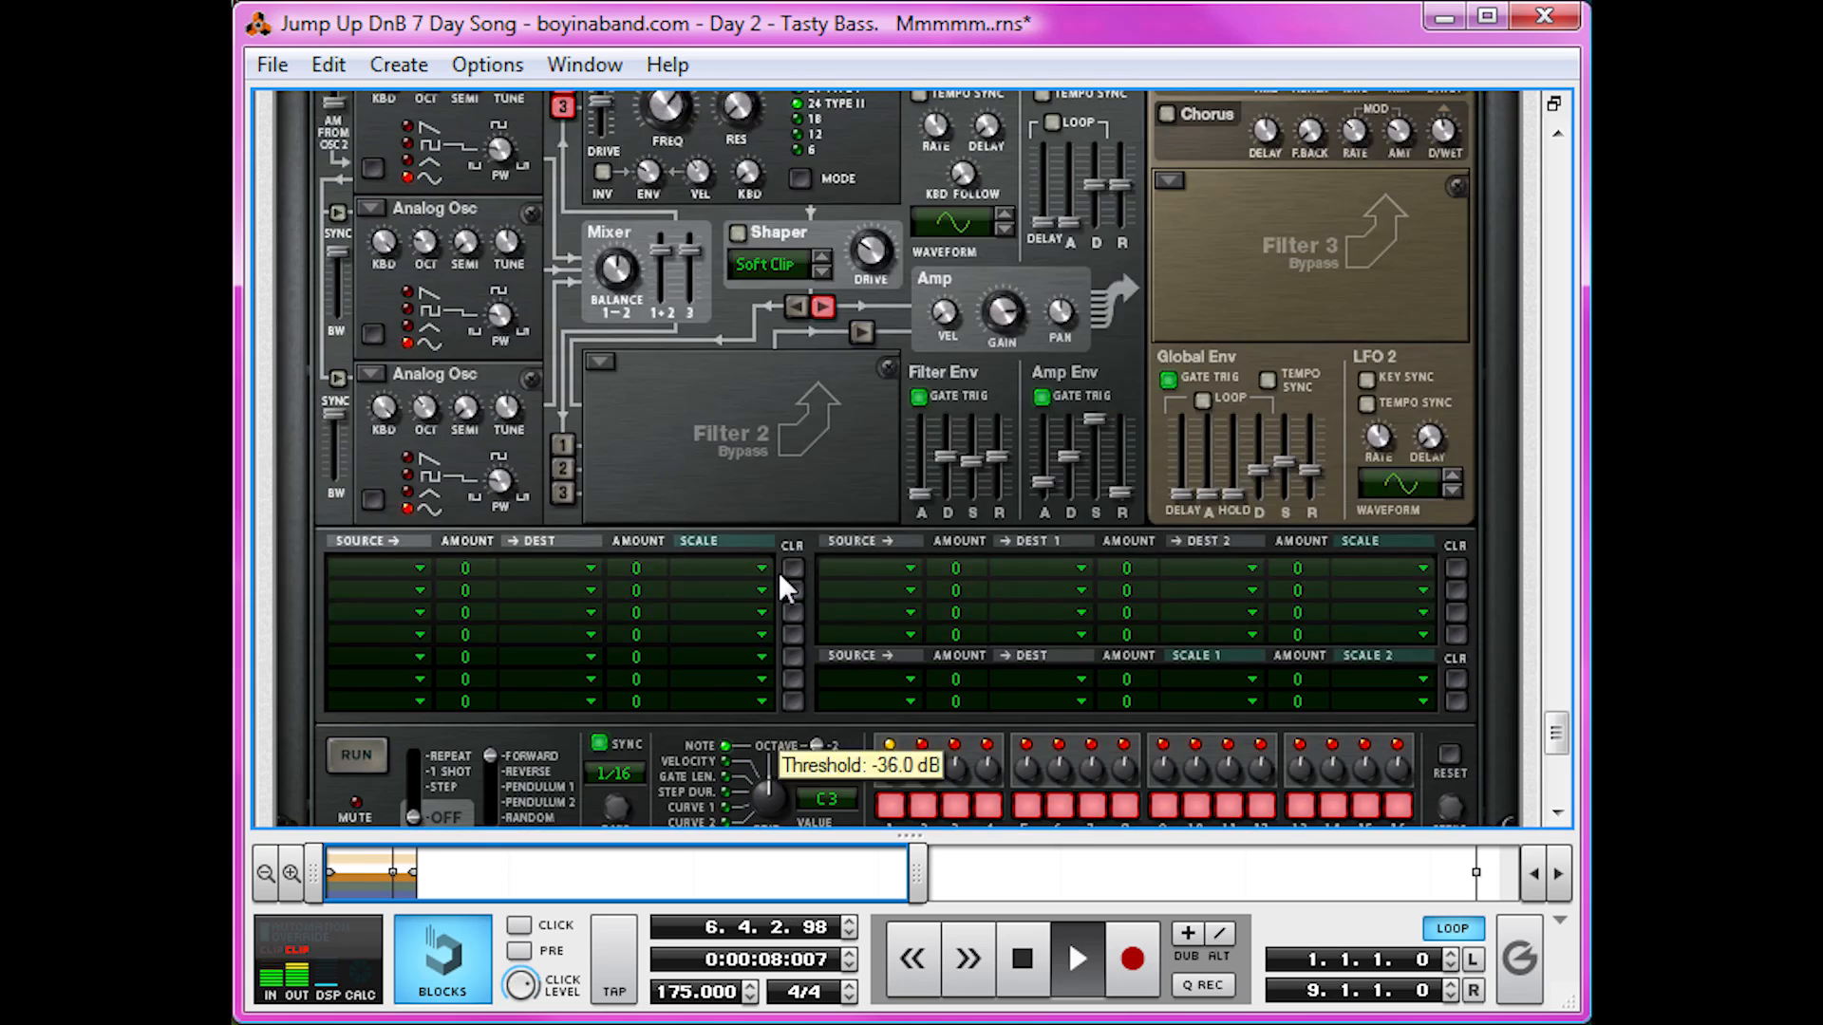
scroll(736, 561, up, 8)
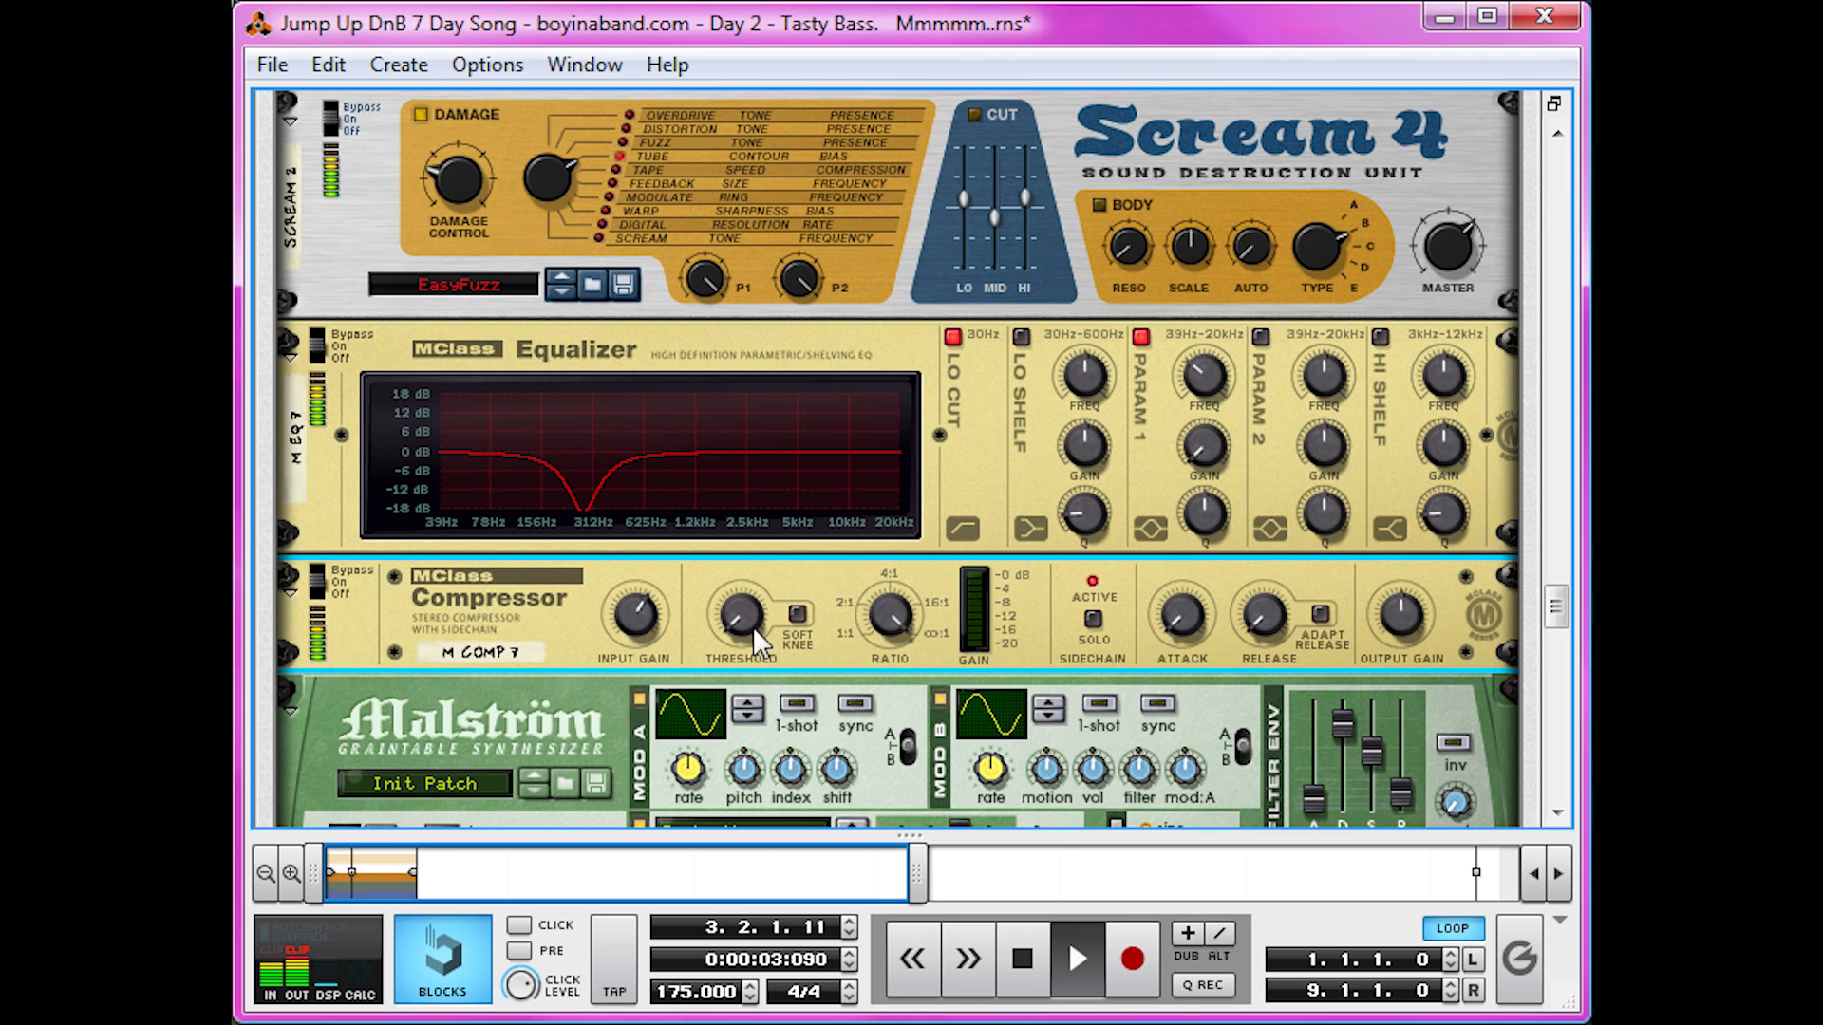
scroll(753, 627, down, 15)
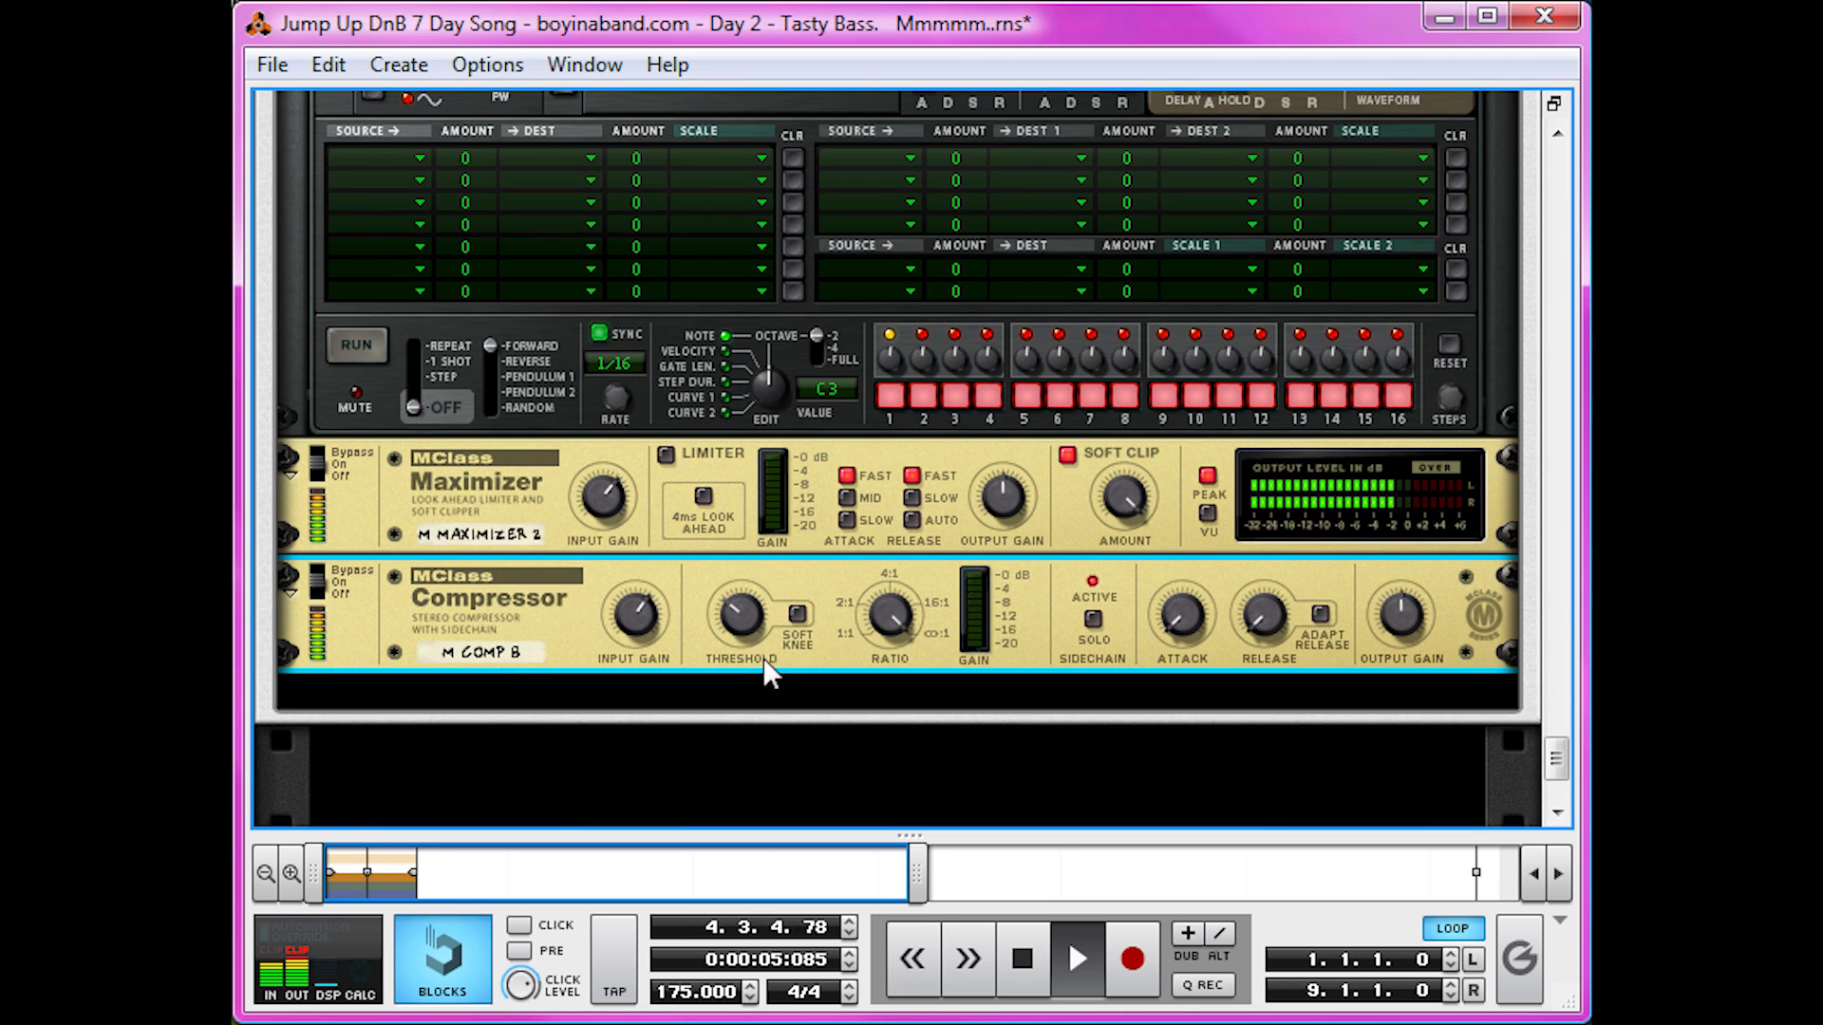
mouse_move(741, 629)
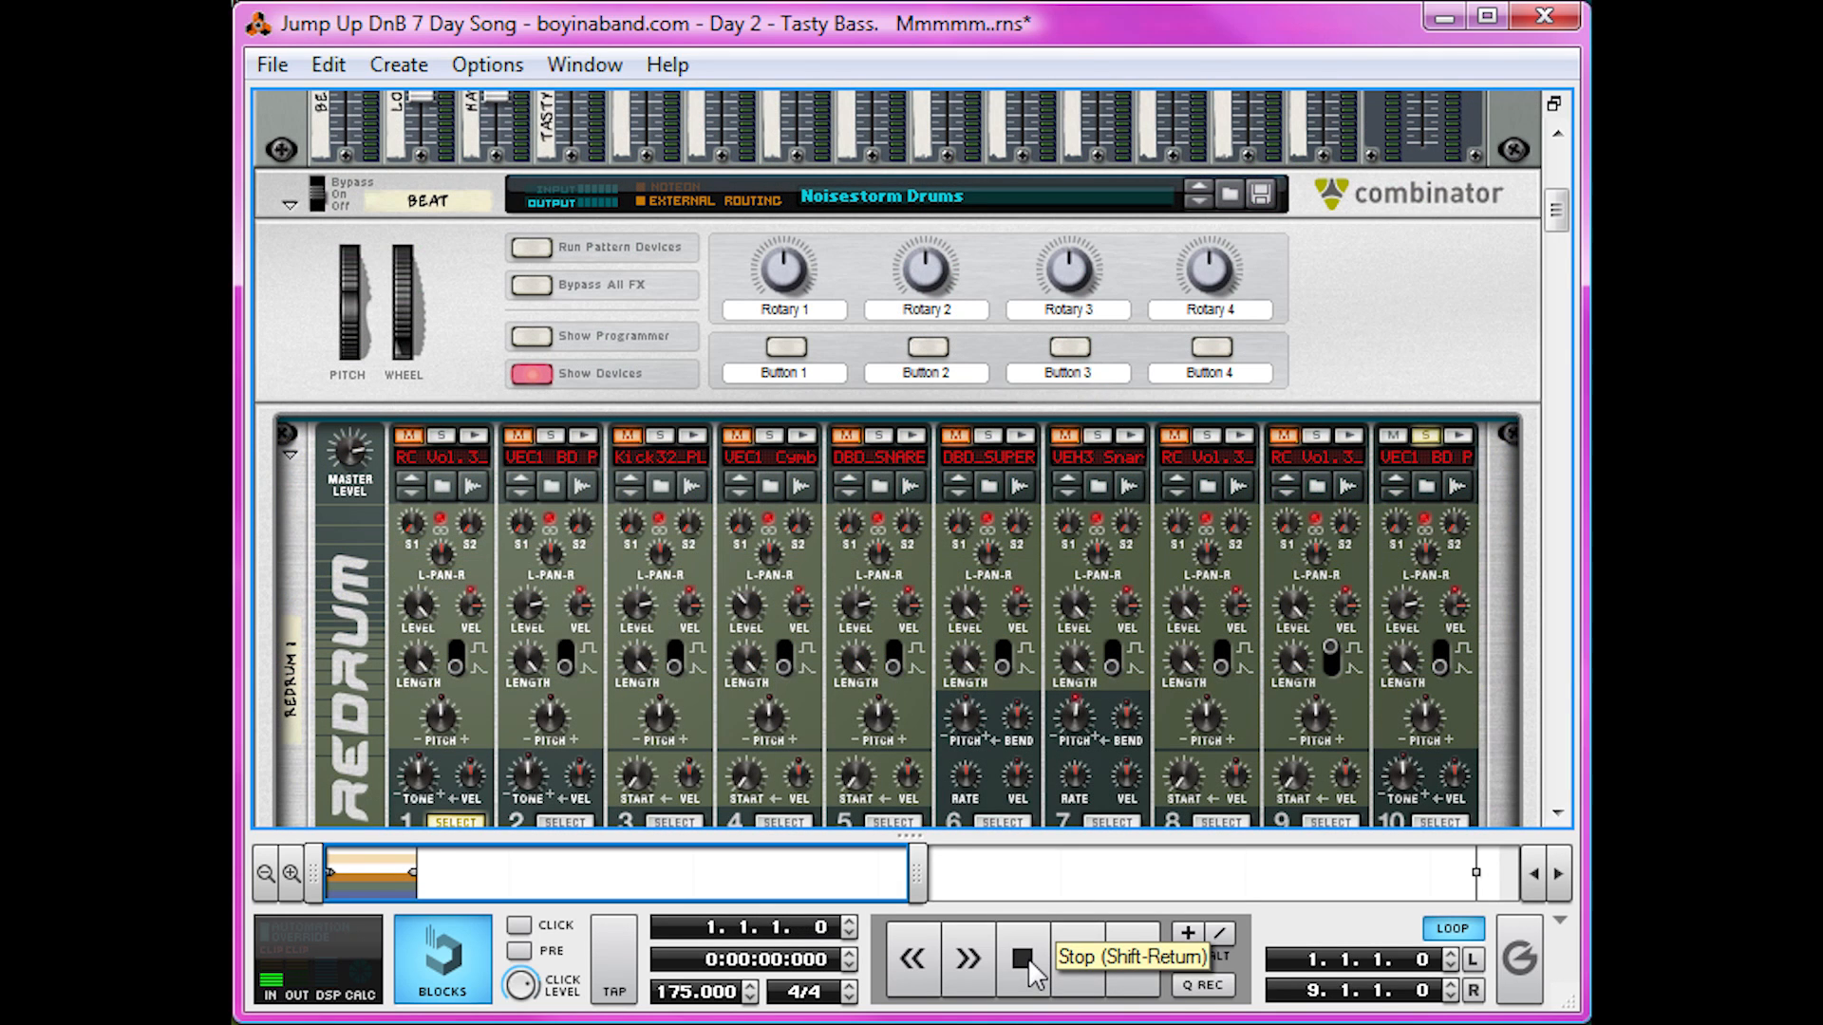
Step: Play the song, turn off the solo on Redrum channel 10 to hear the full drums with the bass, and stop playback
key(space)
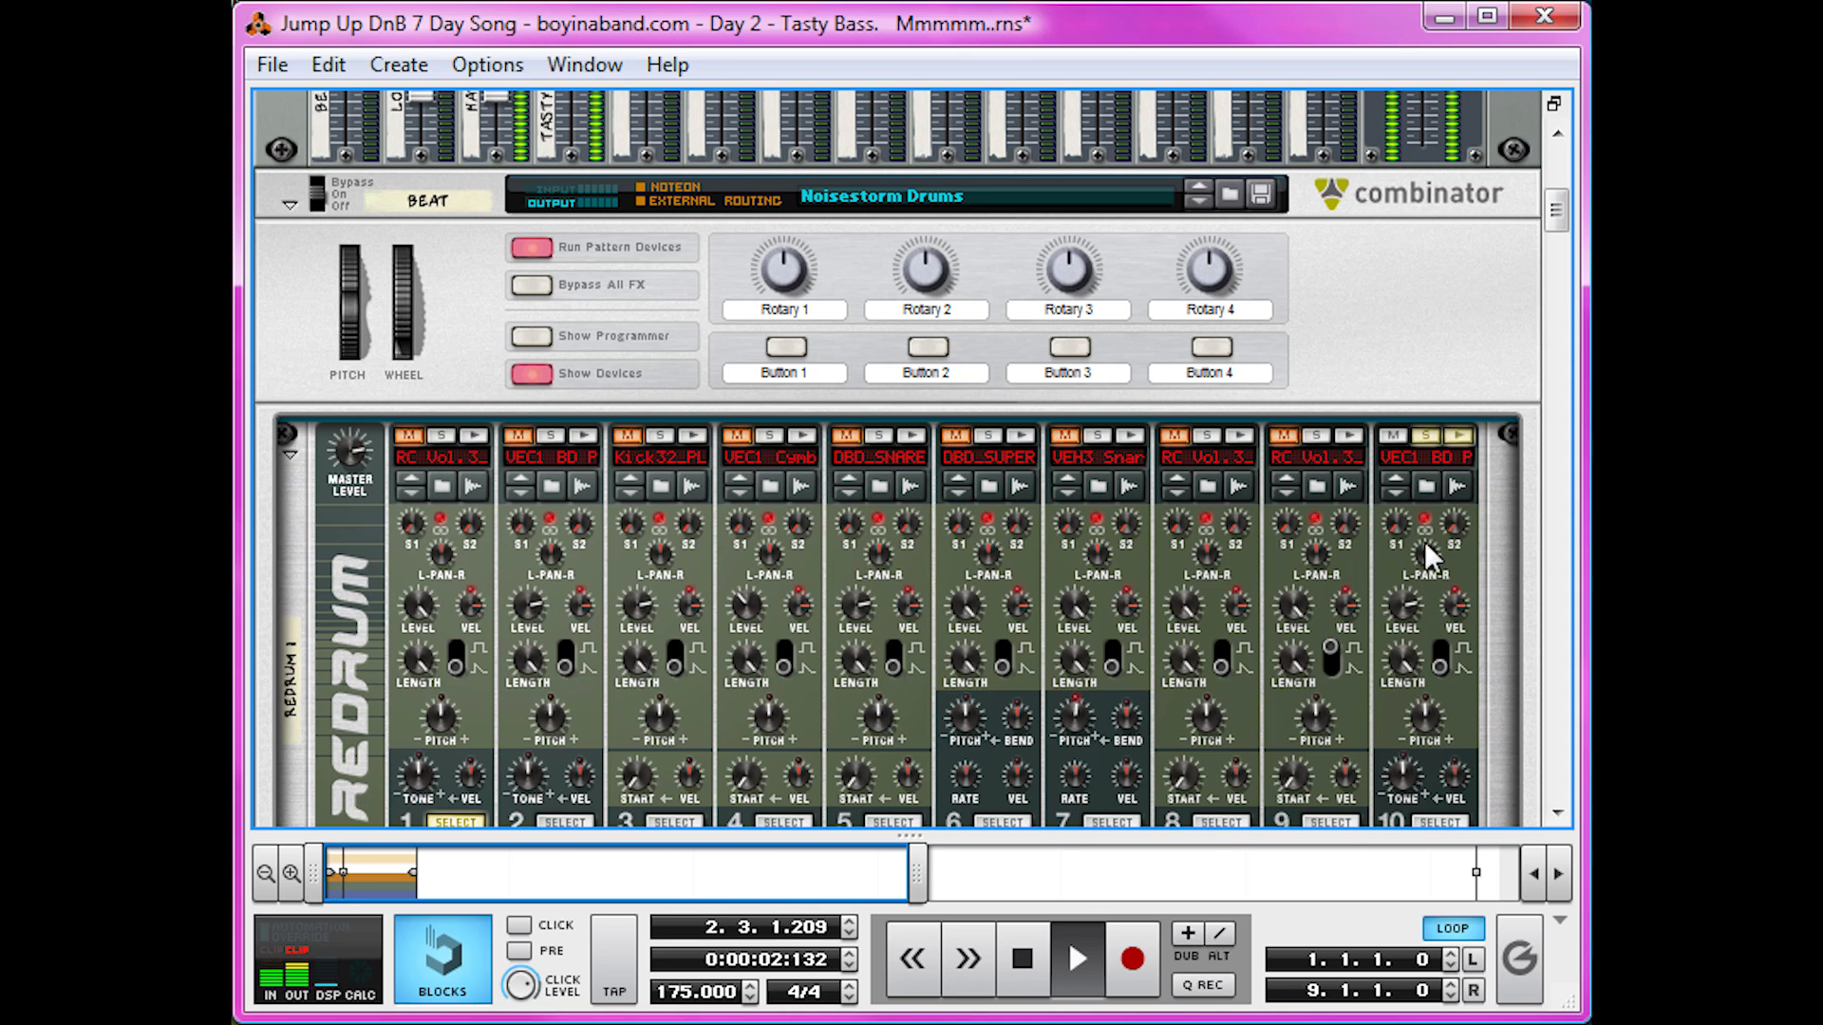
click(1432, 435)
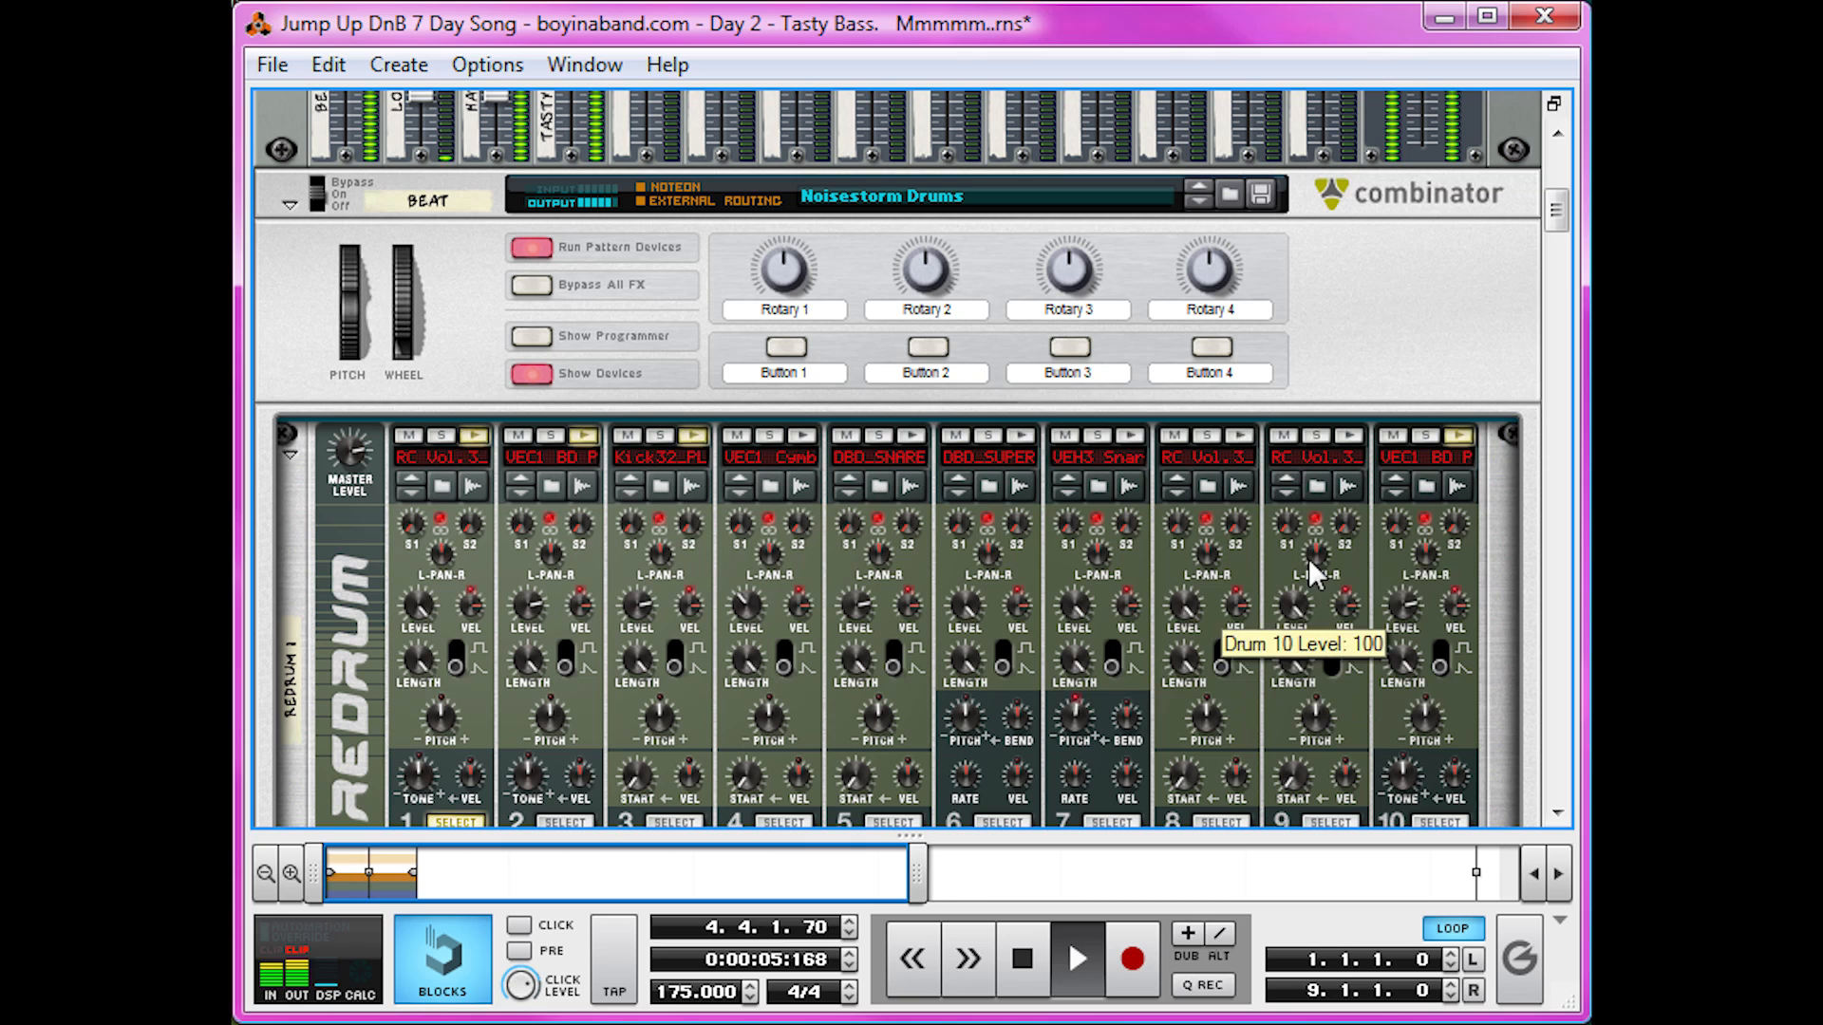
click(1331, 661)
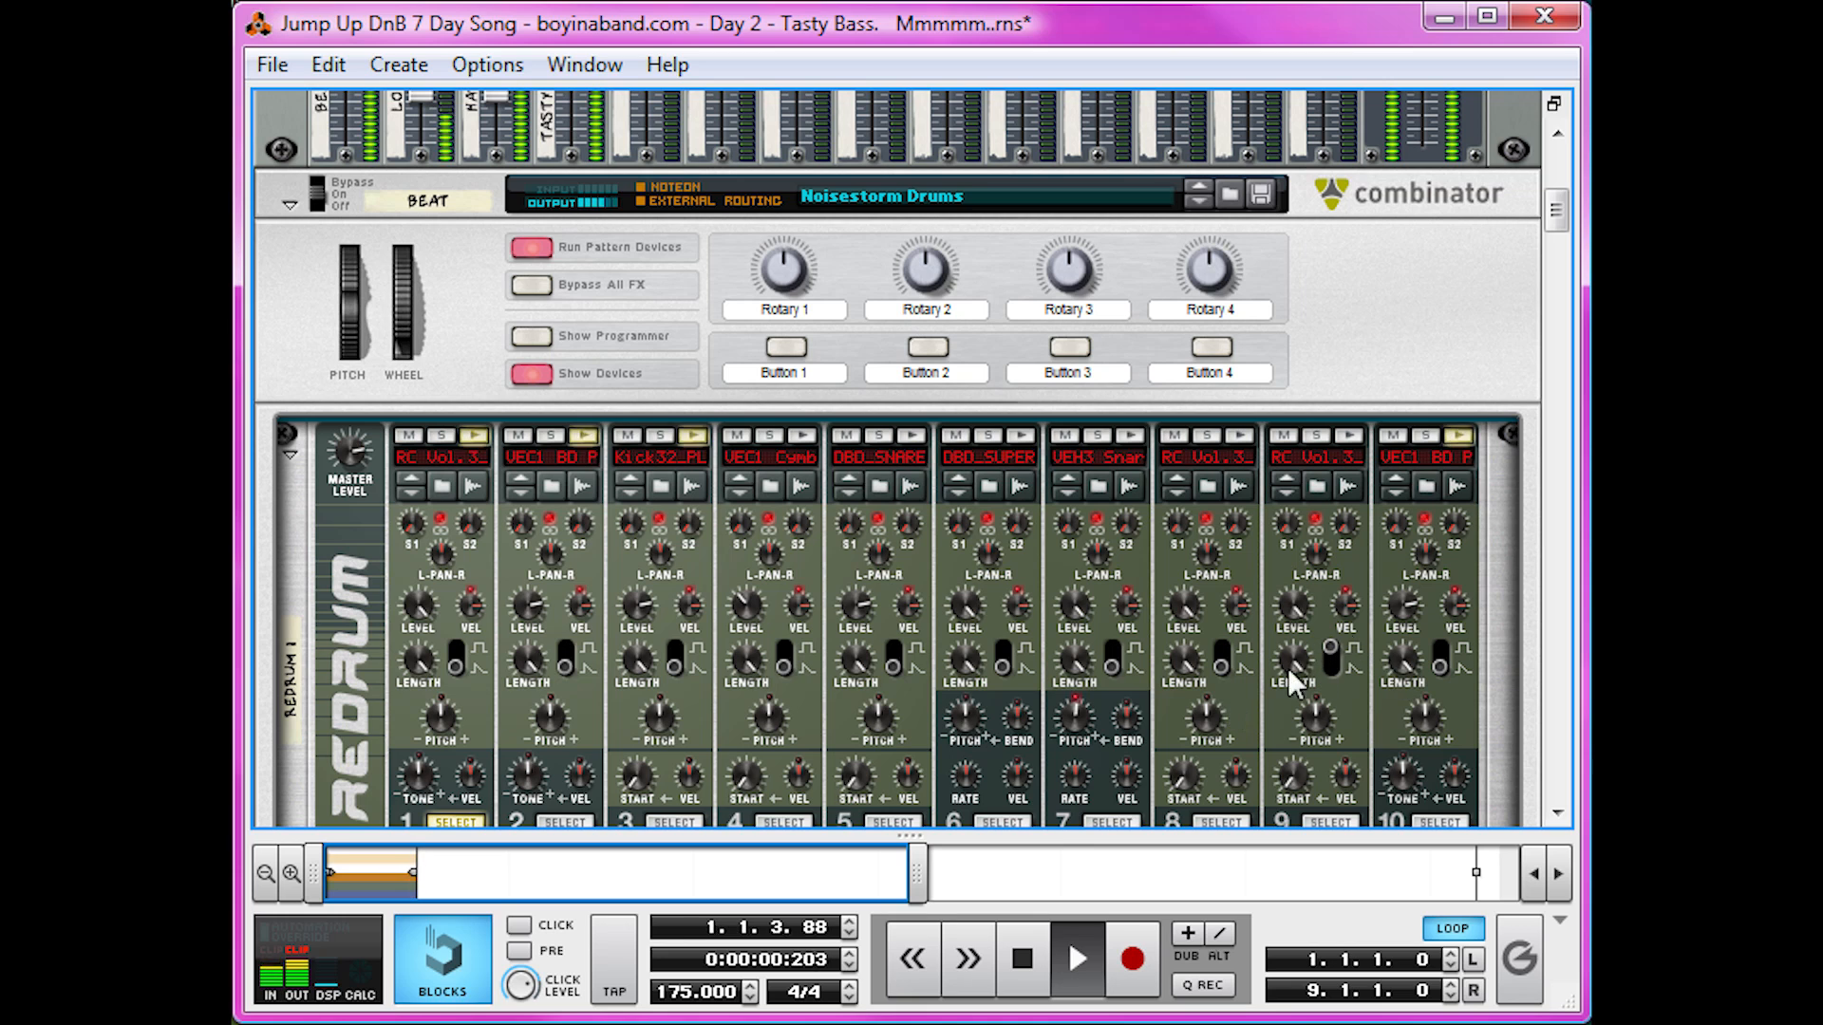
key(space)
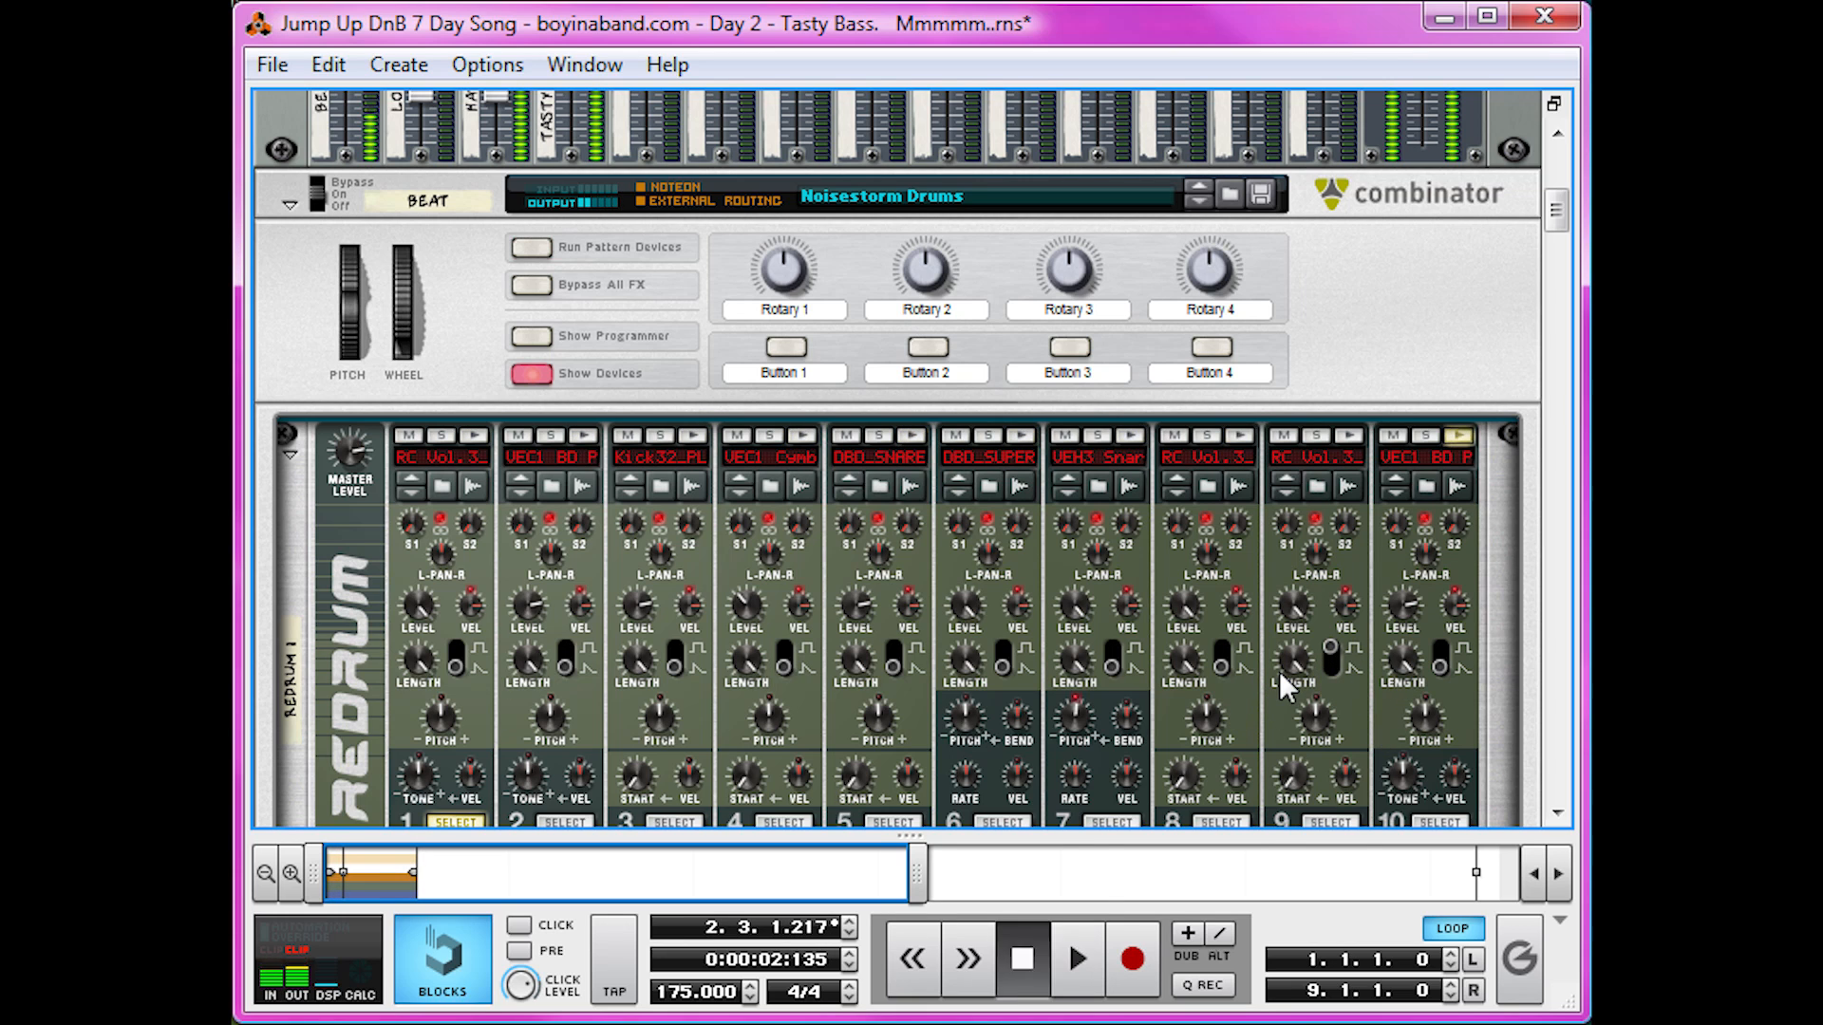